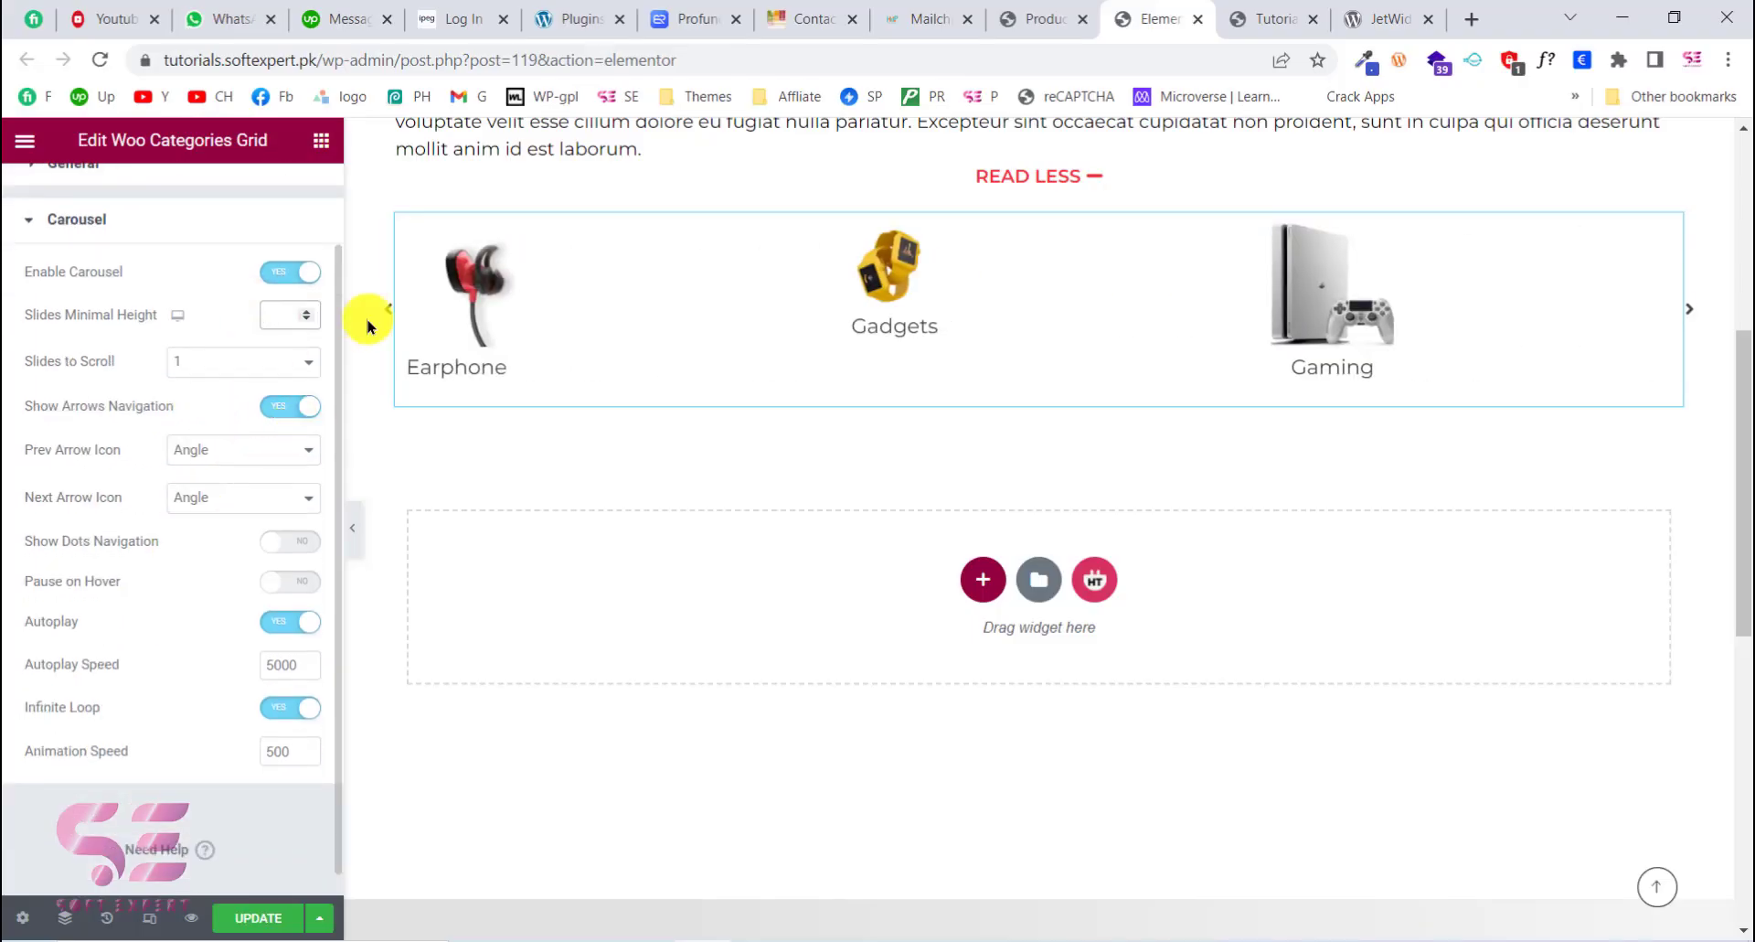
Step: Set the Woo Categories Grid's normal title color to the global Primary color
{"action": "scroll", "coordinate": [235, 538], "scroll_direction": "down", "scroll_amount": 1}
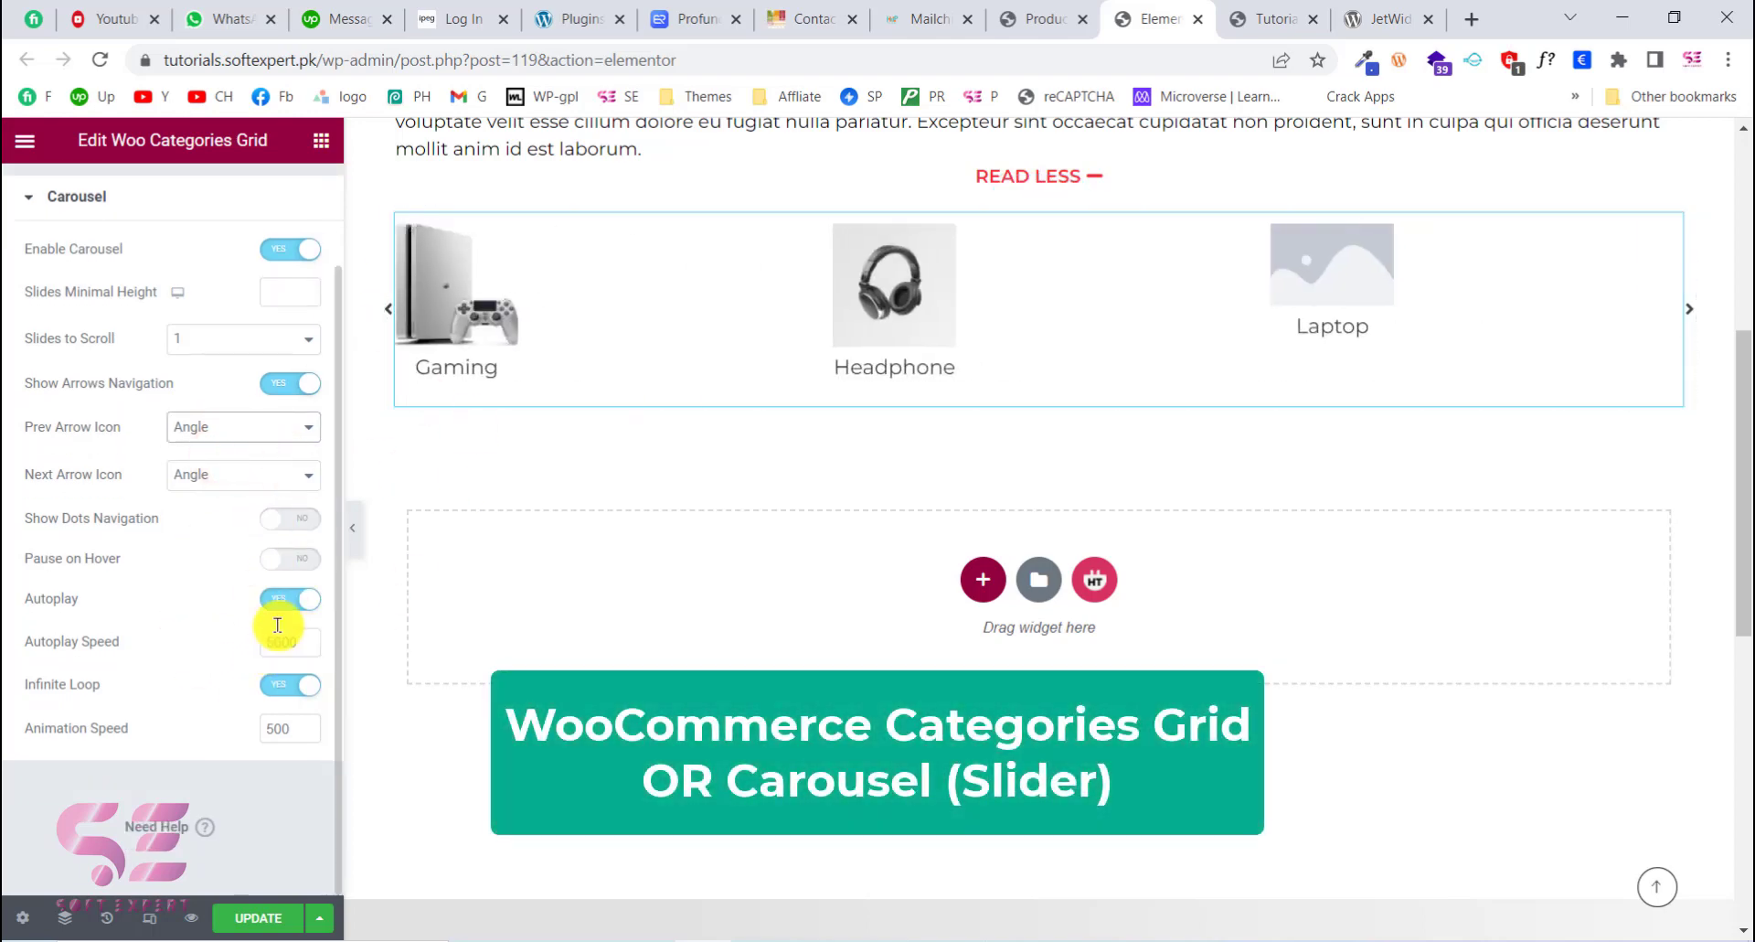
{"action": "scroll", "coordinate": [314, 706], "scroll_direction": "up", "scroll_amount": 1}
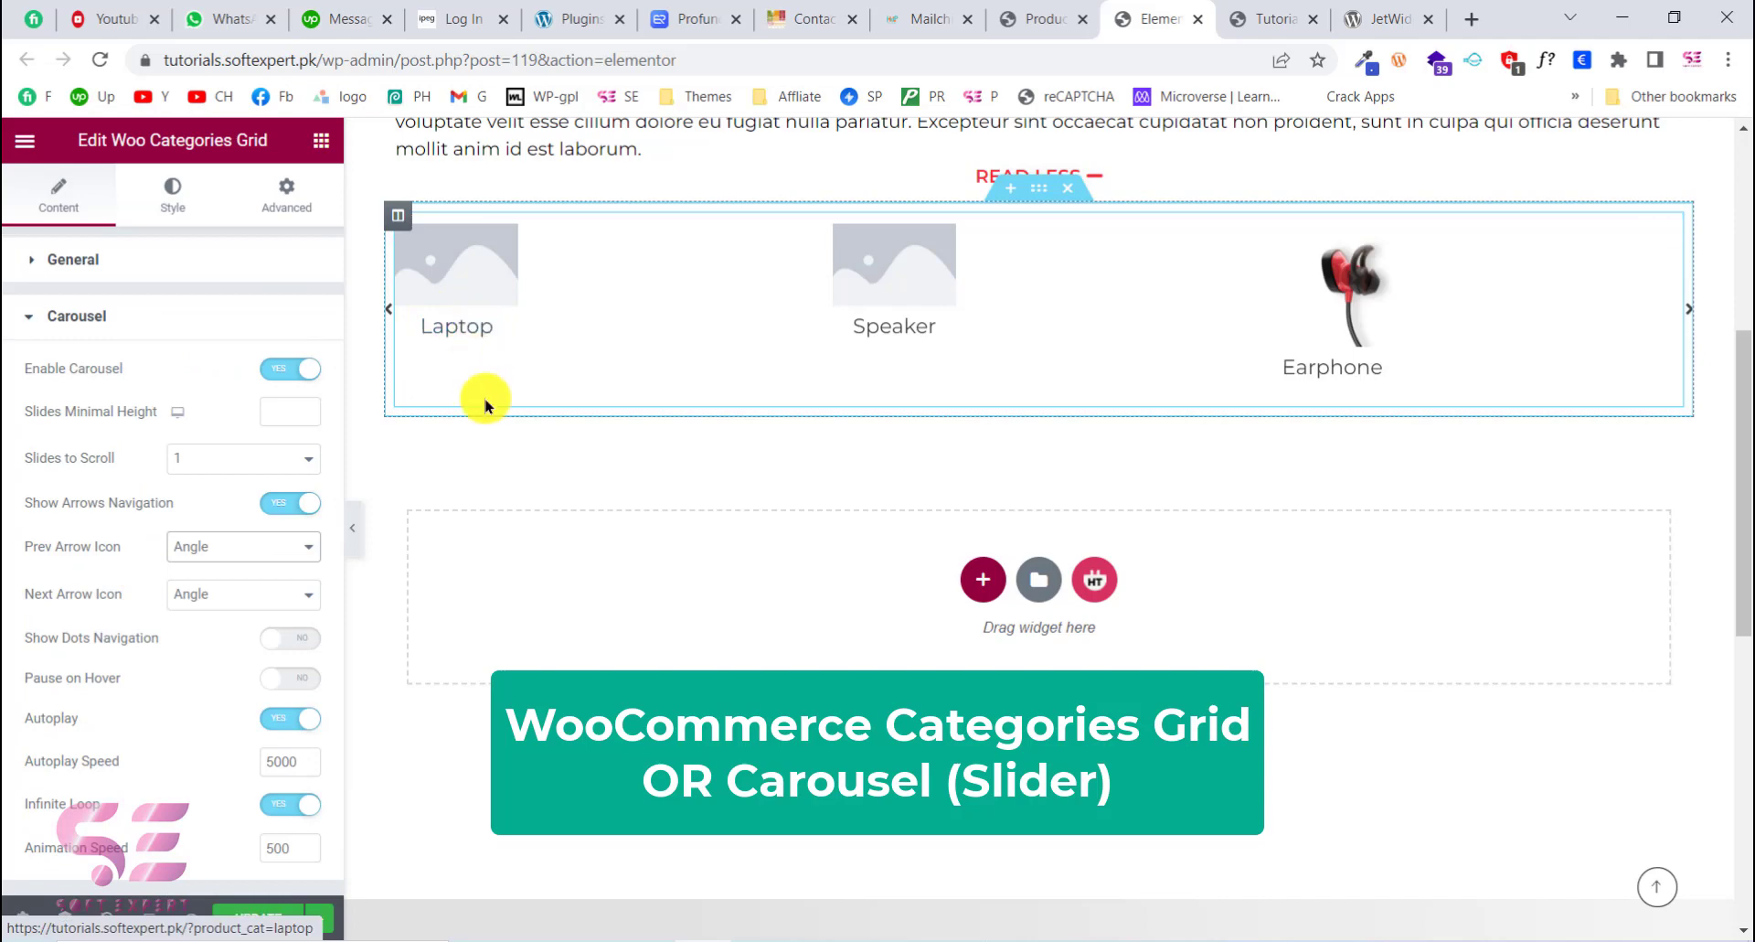
{"action": "left_click", "coordinate": [158, 206]}
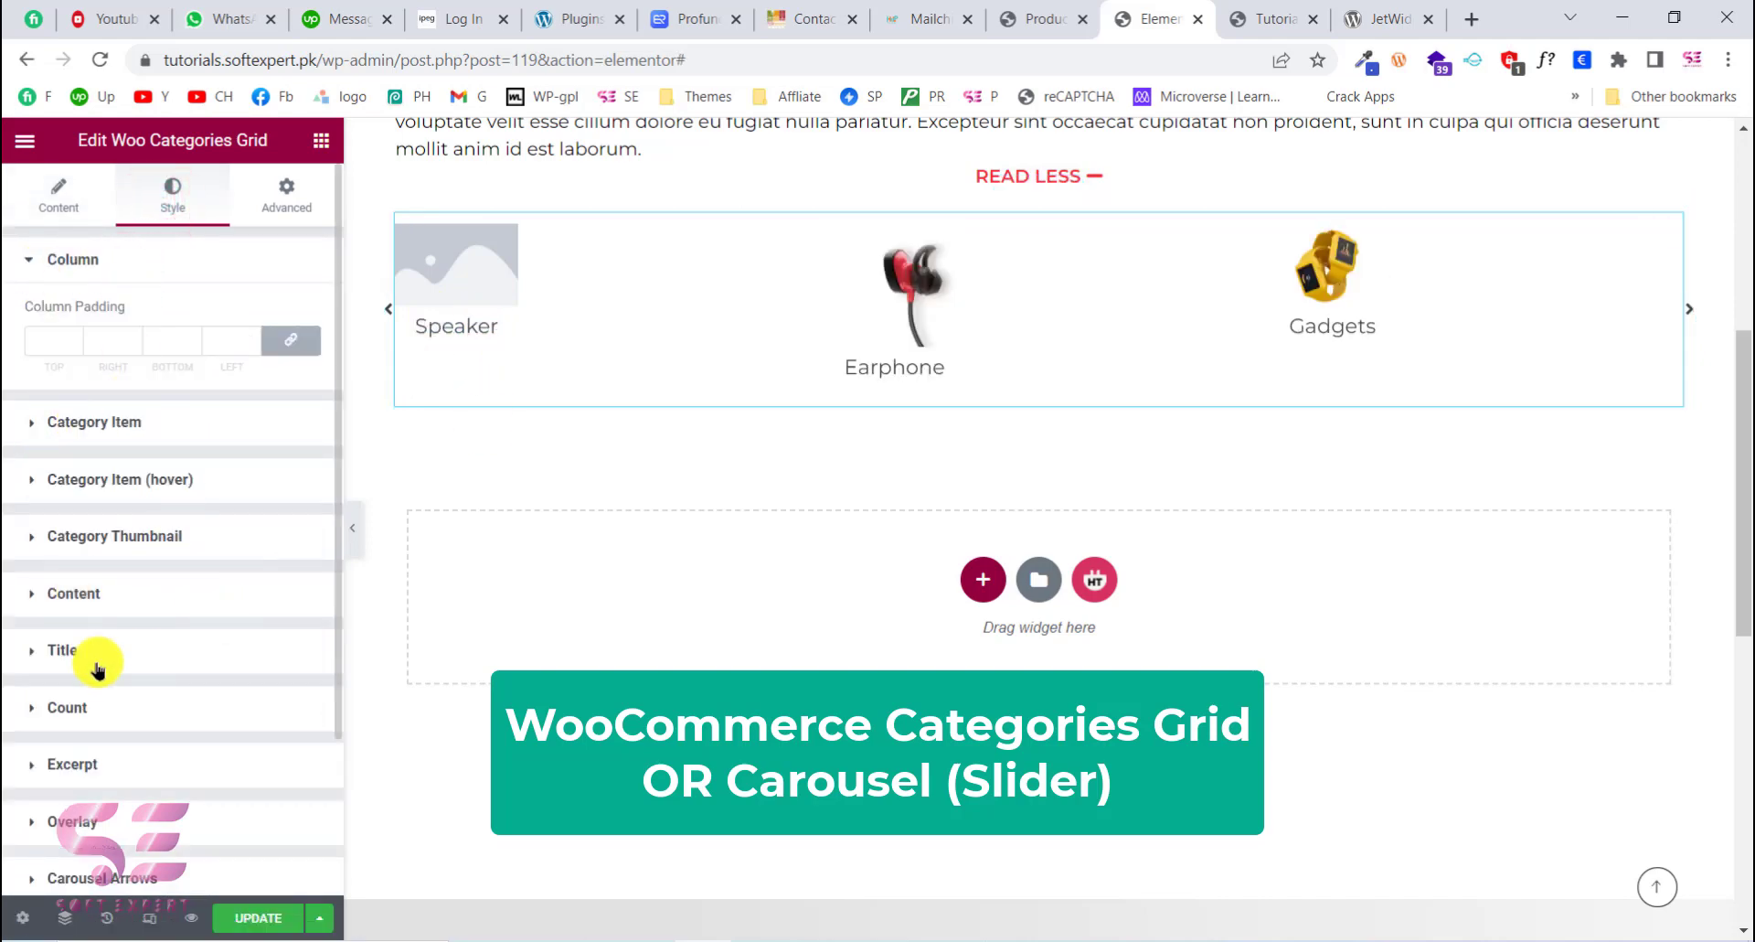
{"action": "scroll", "coordinate": [182, 357], "scroll_direction": "down", "scroll_amount": 2}
{"action": "left_click", "coordinate": [86, 480]}
{"action": "scroll", "coordinate": [82, 402], "scroll_direction": "down", "scroll_amount": 3}
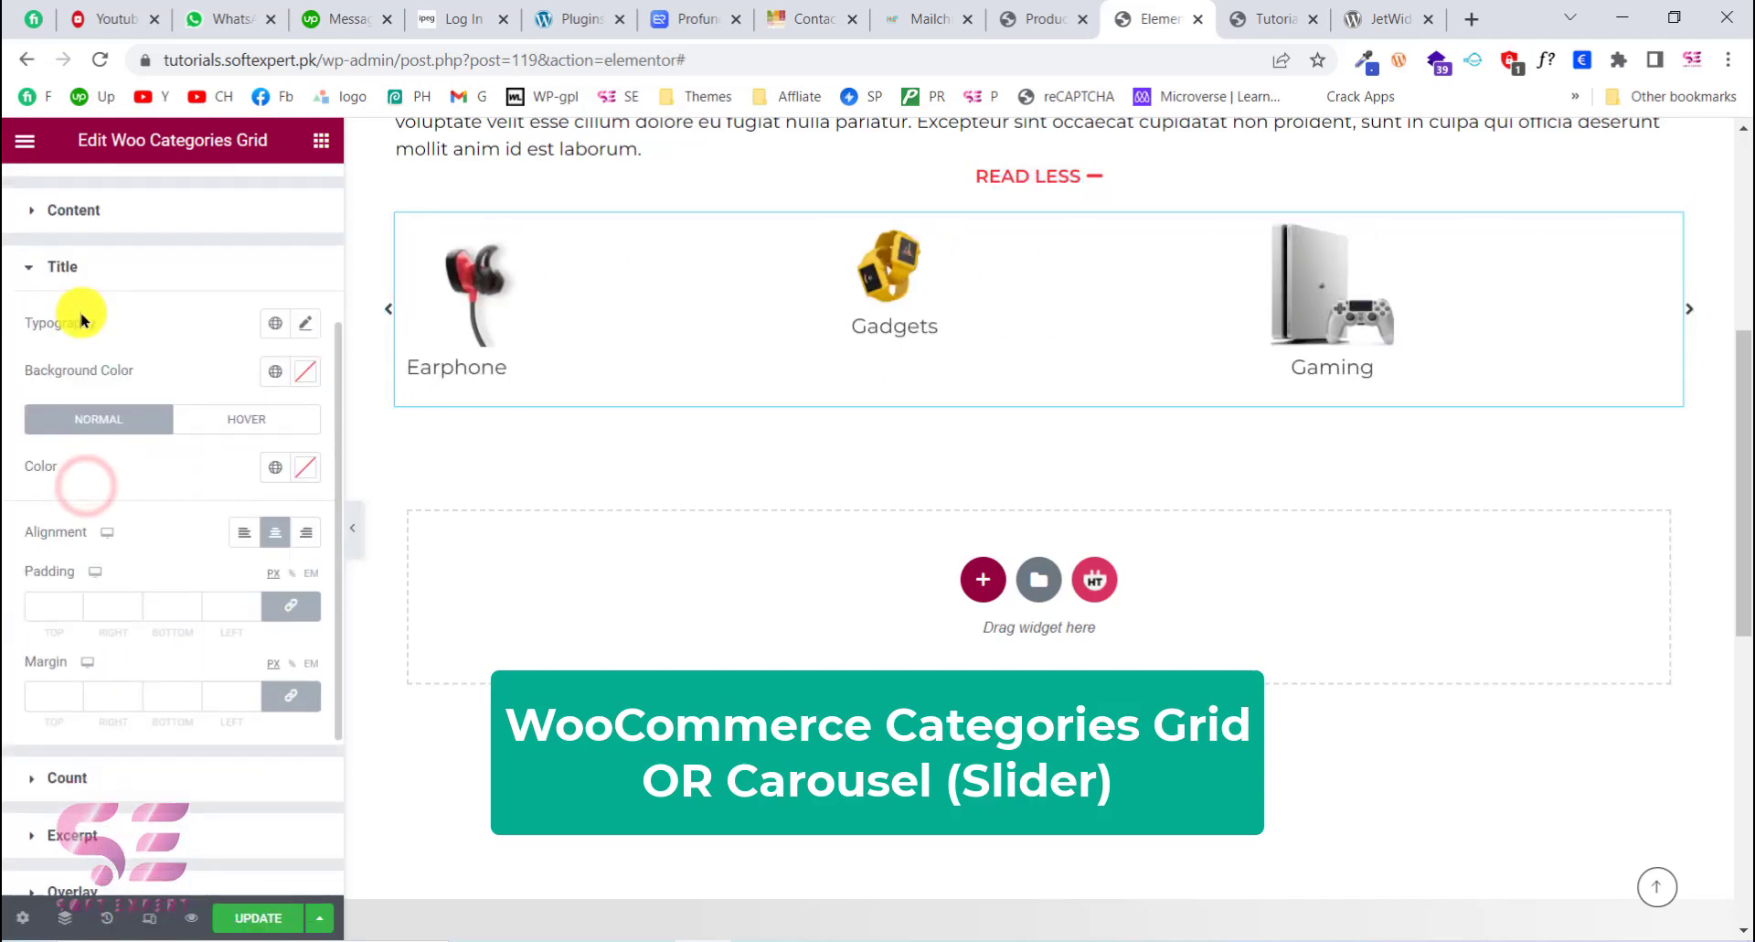
{"action": "left_click", "coordinate": [291, 473]}
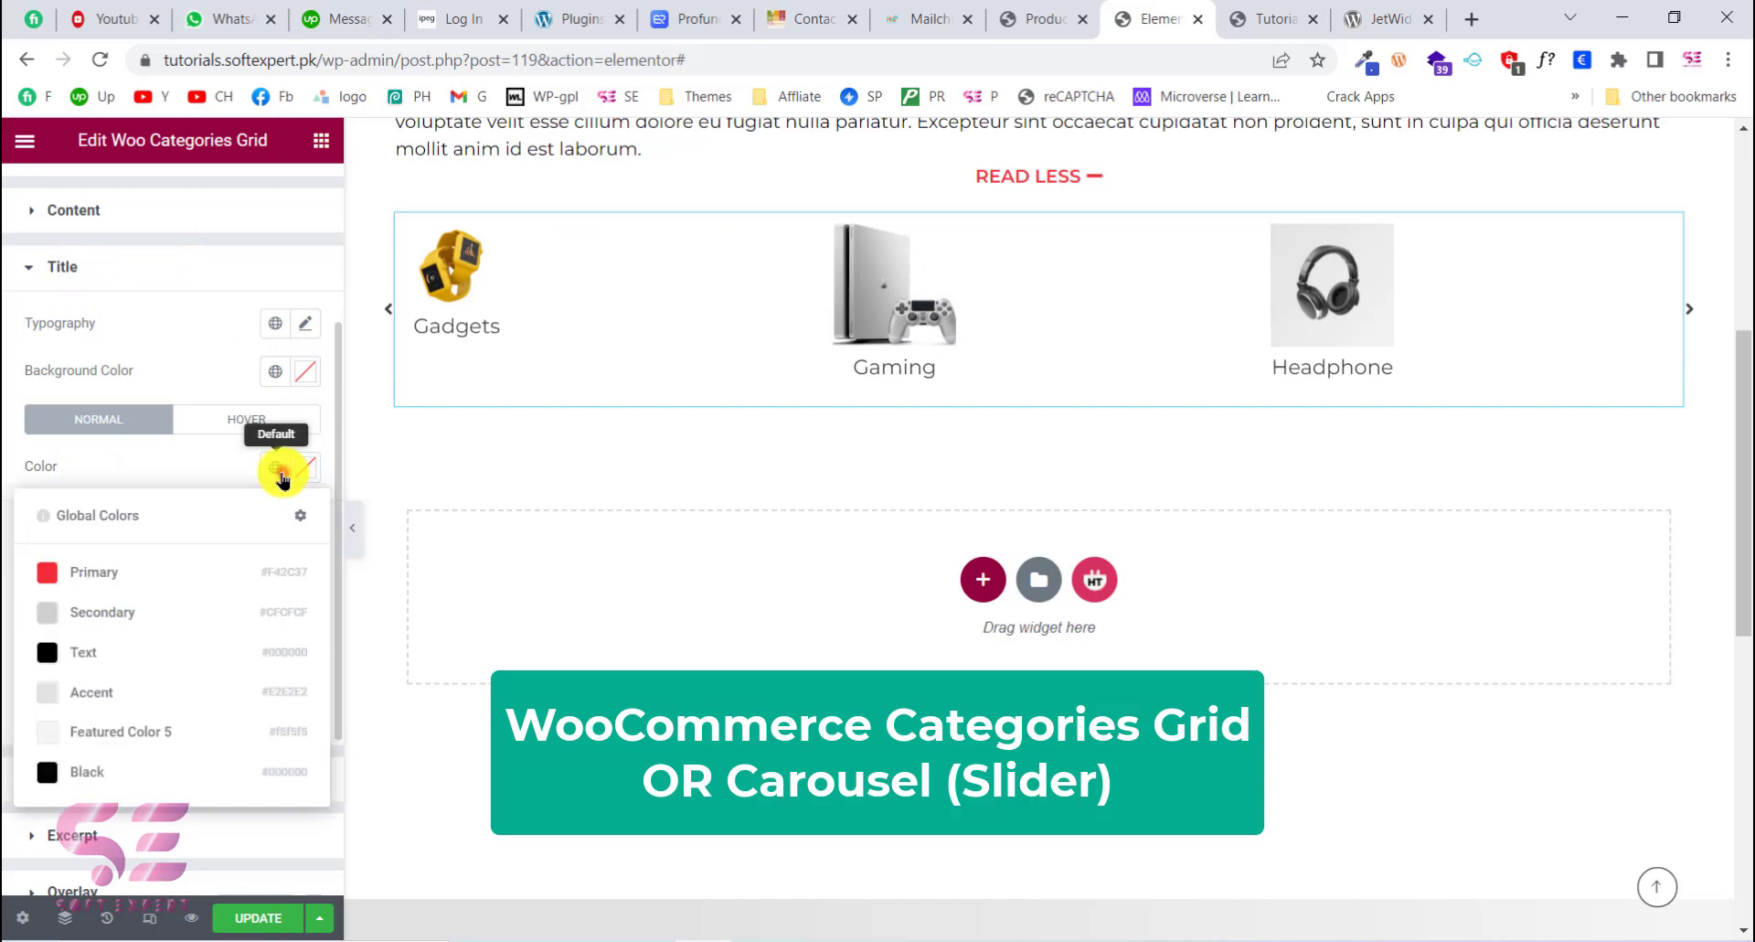
{"action": "left_click", "coordinate": [88, 565]}
Step: Set the category item's hover title color to the global Text color
{"action": "scroll", "coordinate": [154, 418], "scroll_direction": "up", "scroll_amount": 2}
{"action": "scroll", "coordinate": [91, 425], "scroll_direction": "up", "scroll_amount": 2}
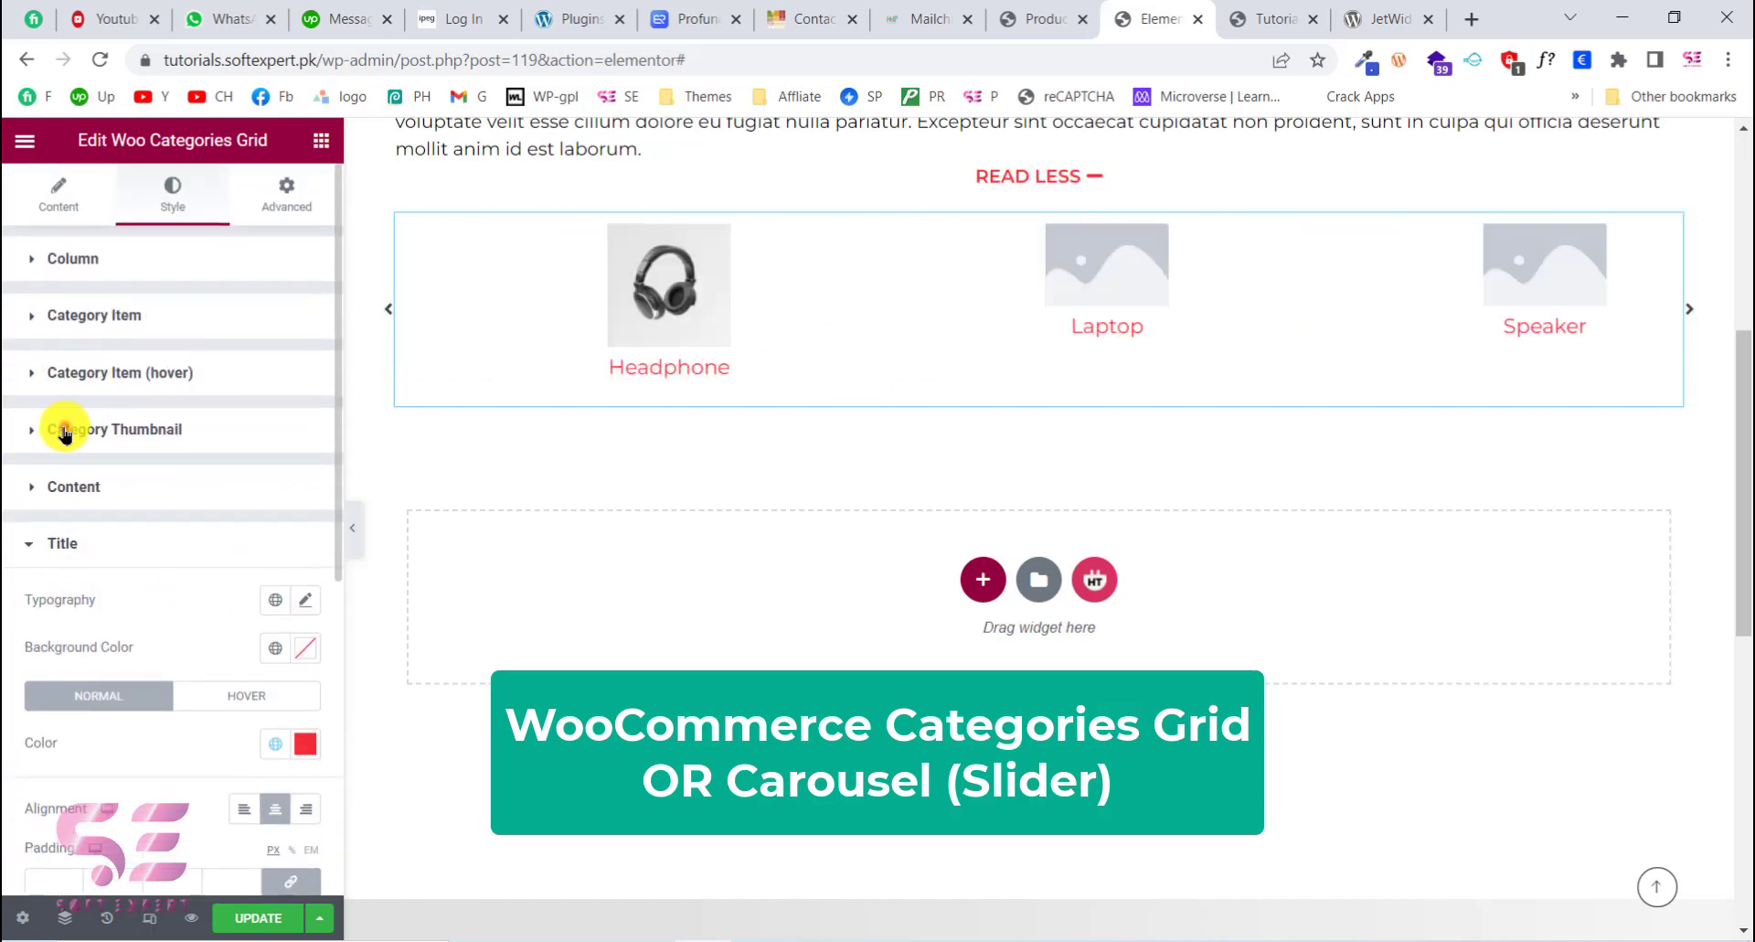
{"action": "left_click", "coordinate": [58, 428]}
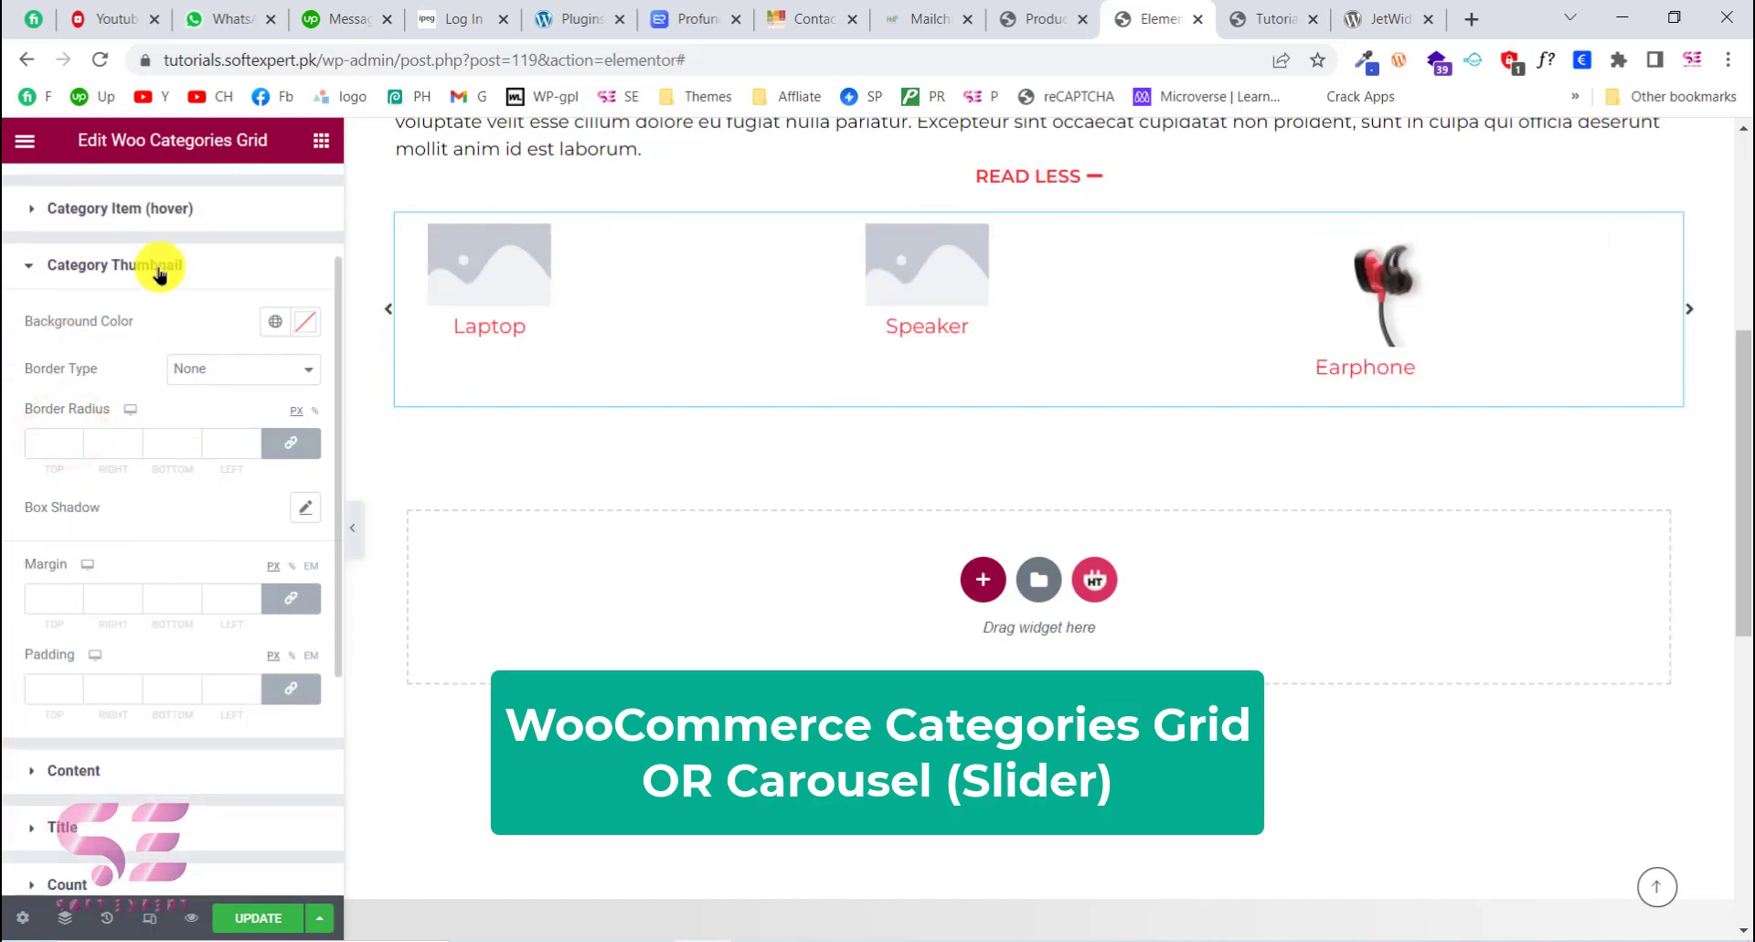
{"action": "scroll", "coordinate": [165, 274], "scroll_direction": "up", "scroll_amount": 2}
{"action": "left_click", "coordinate": [101, 371]}
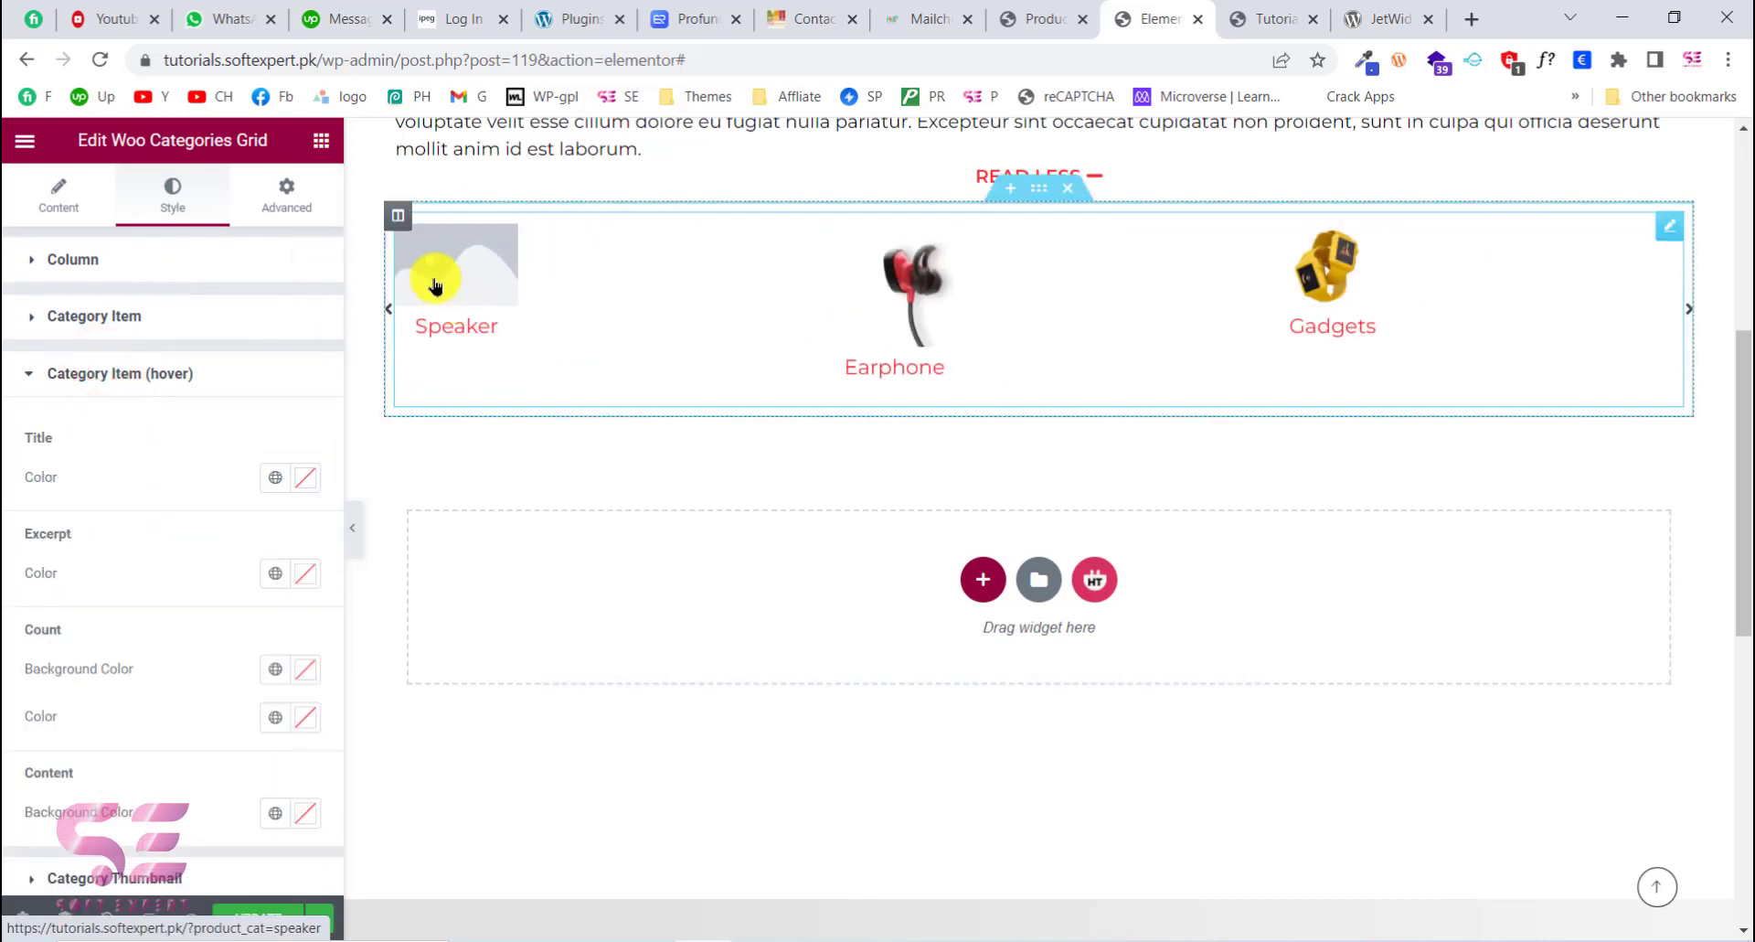
{"action": "scroll", "coordinate": [184, 639], "scroll_direction": "down", "scroll_amount": 1}
{"action": "scroll", "coordinate": [274, 512], "scroll_direction": "up", "scroll_amount": 1}
{"action": "left_click", "coordinate": [275, 476]}
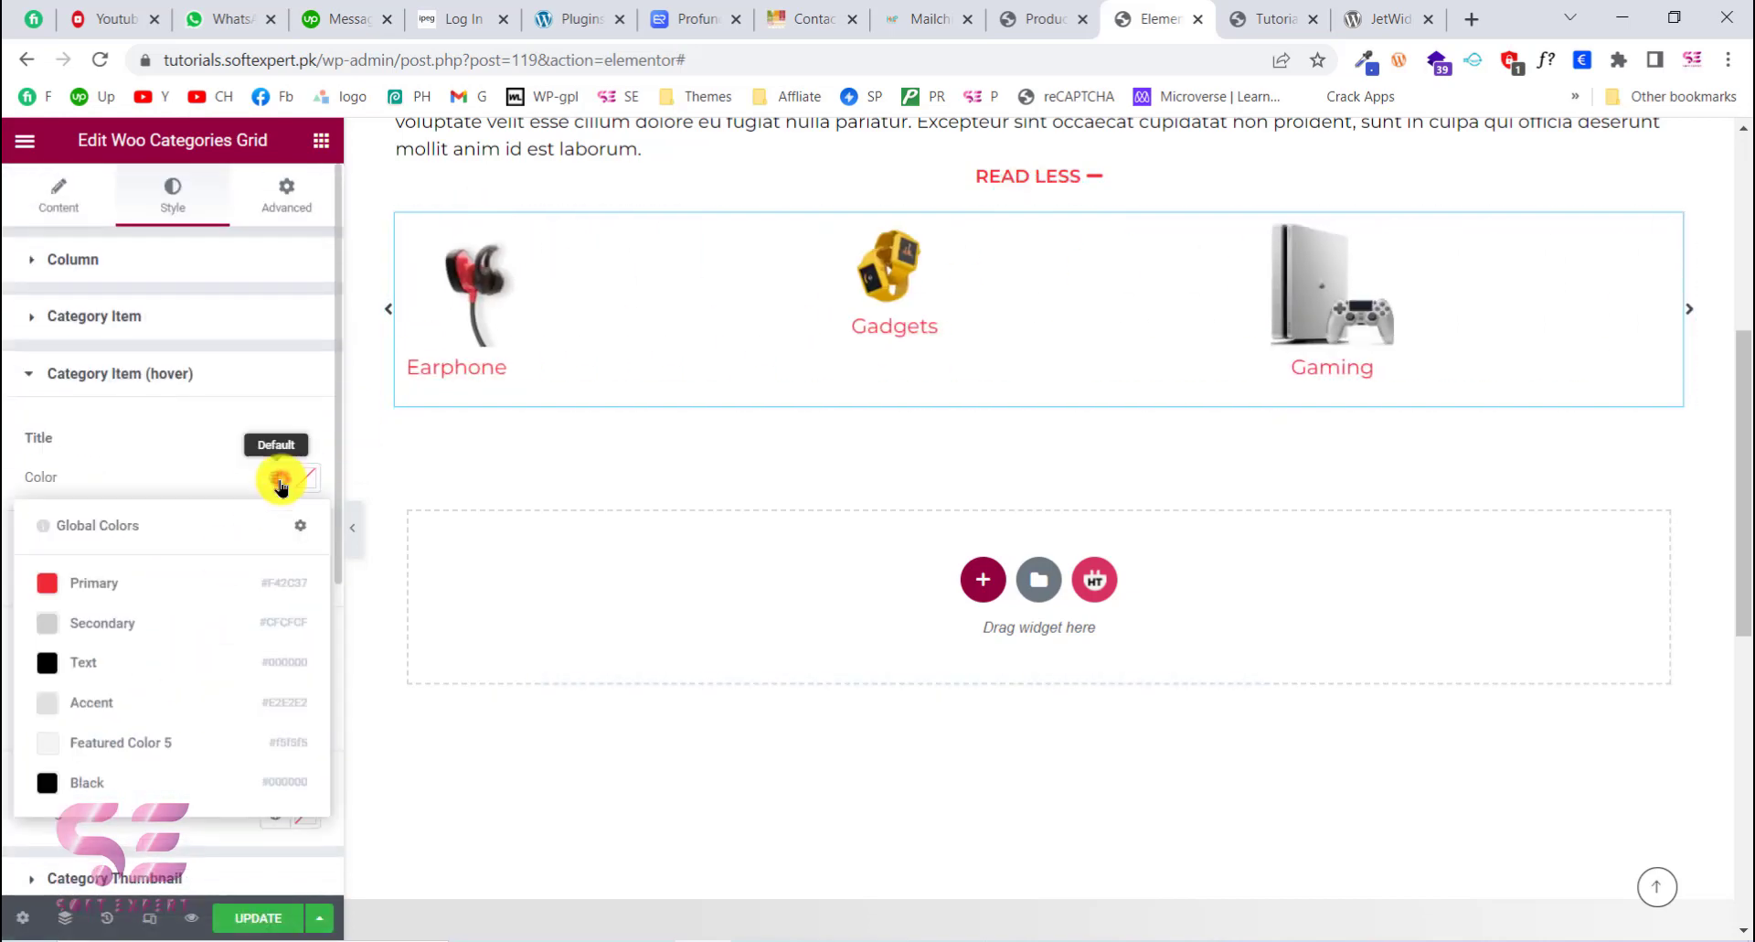
{"action": "left_click", "coordinate": [137, 672]}
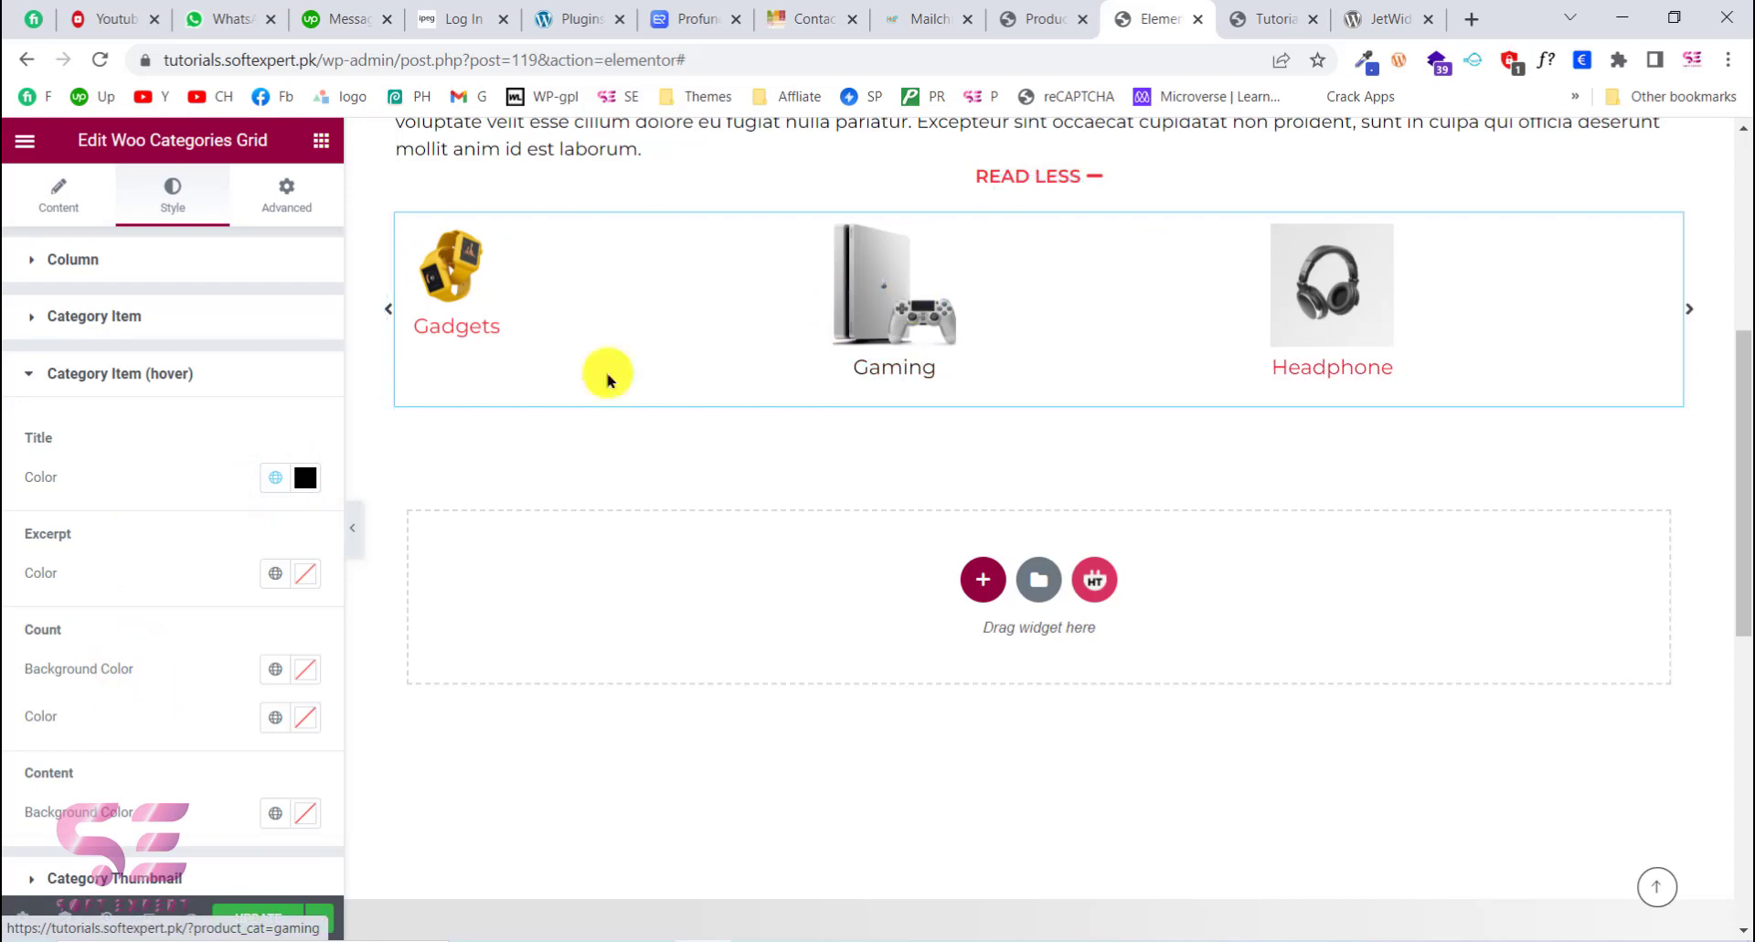
Step: Disable the carousel for the Woo Categories Grid so the categories use a grid layout
{"action": "left_click", "coordinate": [129, 382]}
{"action": "scroll", "coordinate": [133, 411], "scroll_direction": "down", "scroll_amount": 1}
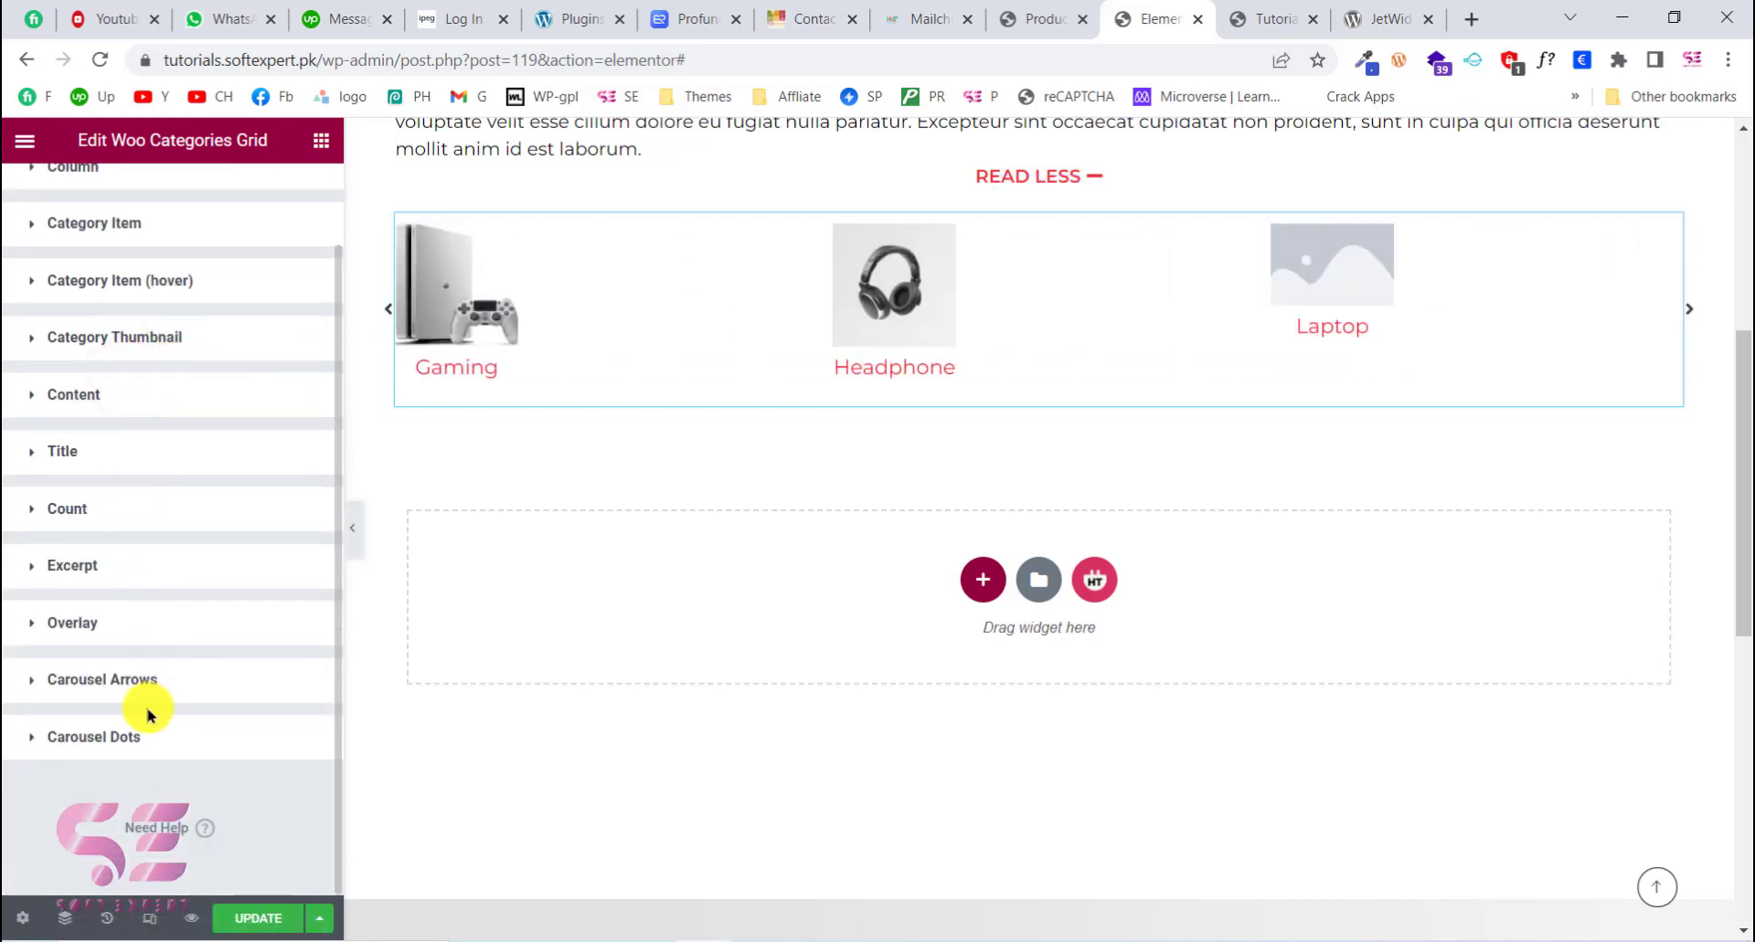
{"action": "scroll", "coordinate": [149, 640], "scroll_direction": "up", "scroll_amount": 1}
{"action": "left_click", "coordinate": [79, 202]}
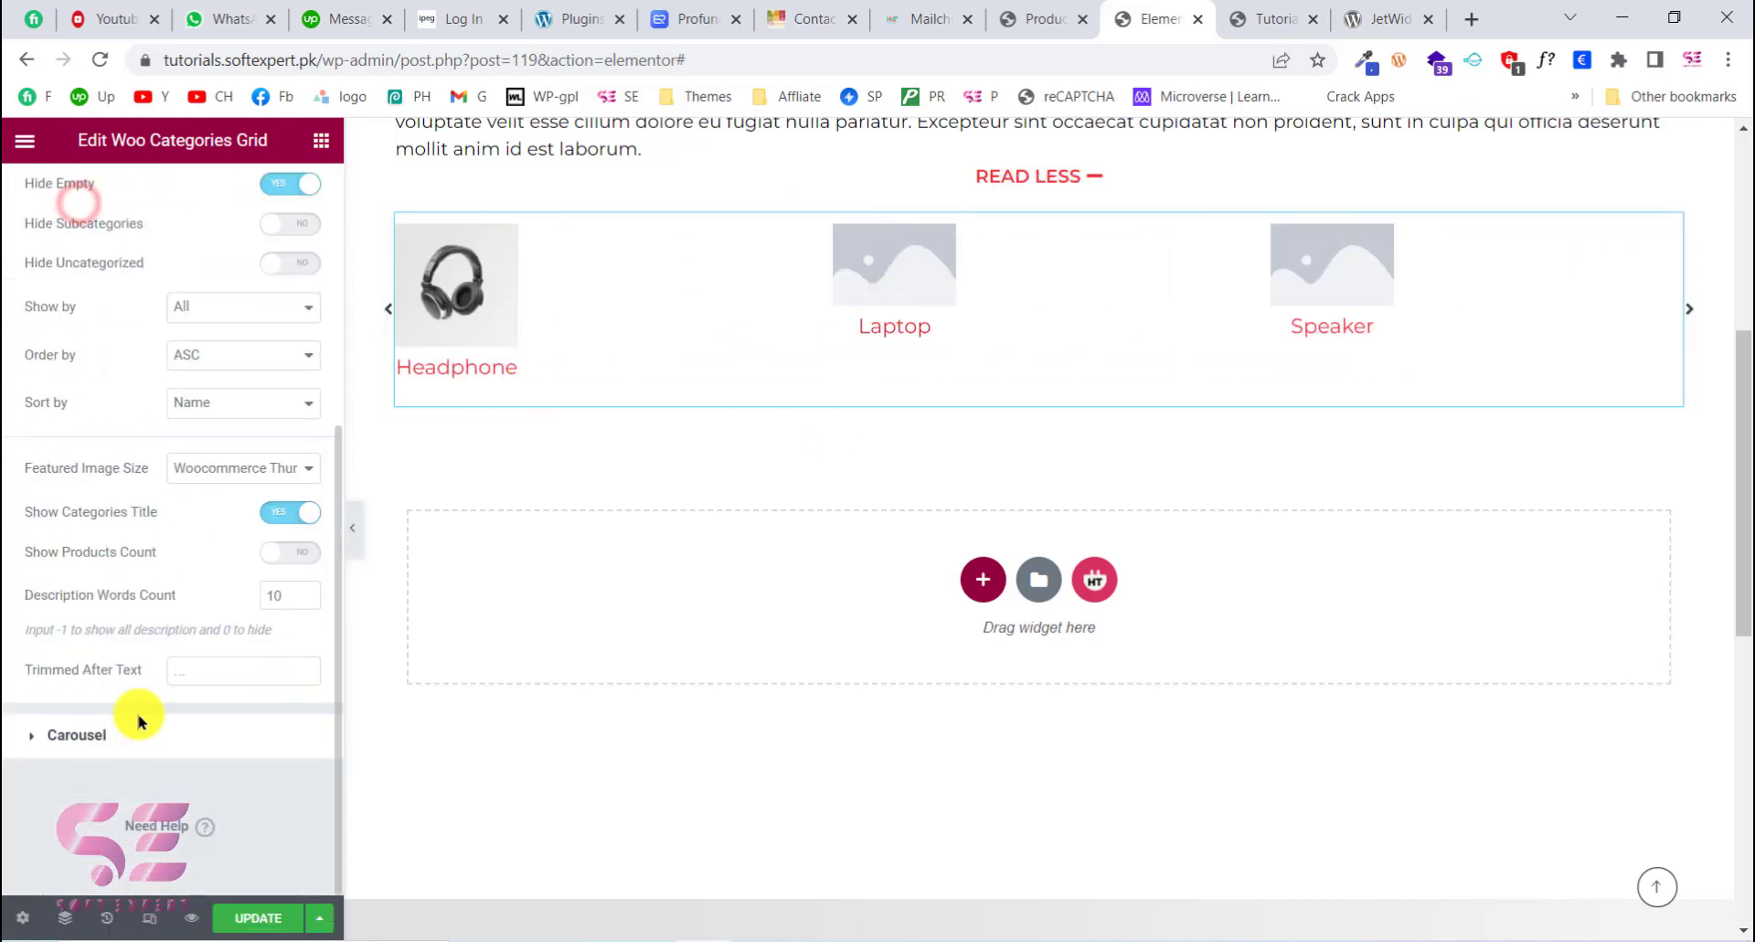
{"action": "left_click", "coordinate": [139, 722]}
{"action": "left_click", "coordinate": [285, 361]}
Step: Search the Elementor widget library for category widgets
{"action": "left_click", "coordinate": [321, 142]}
{"action": "type", "text": "ca"}
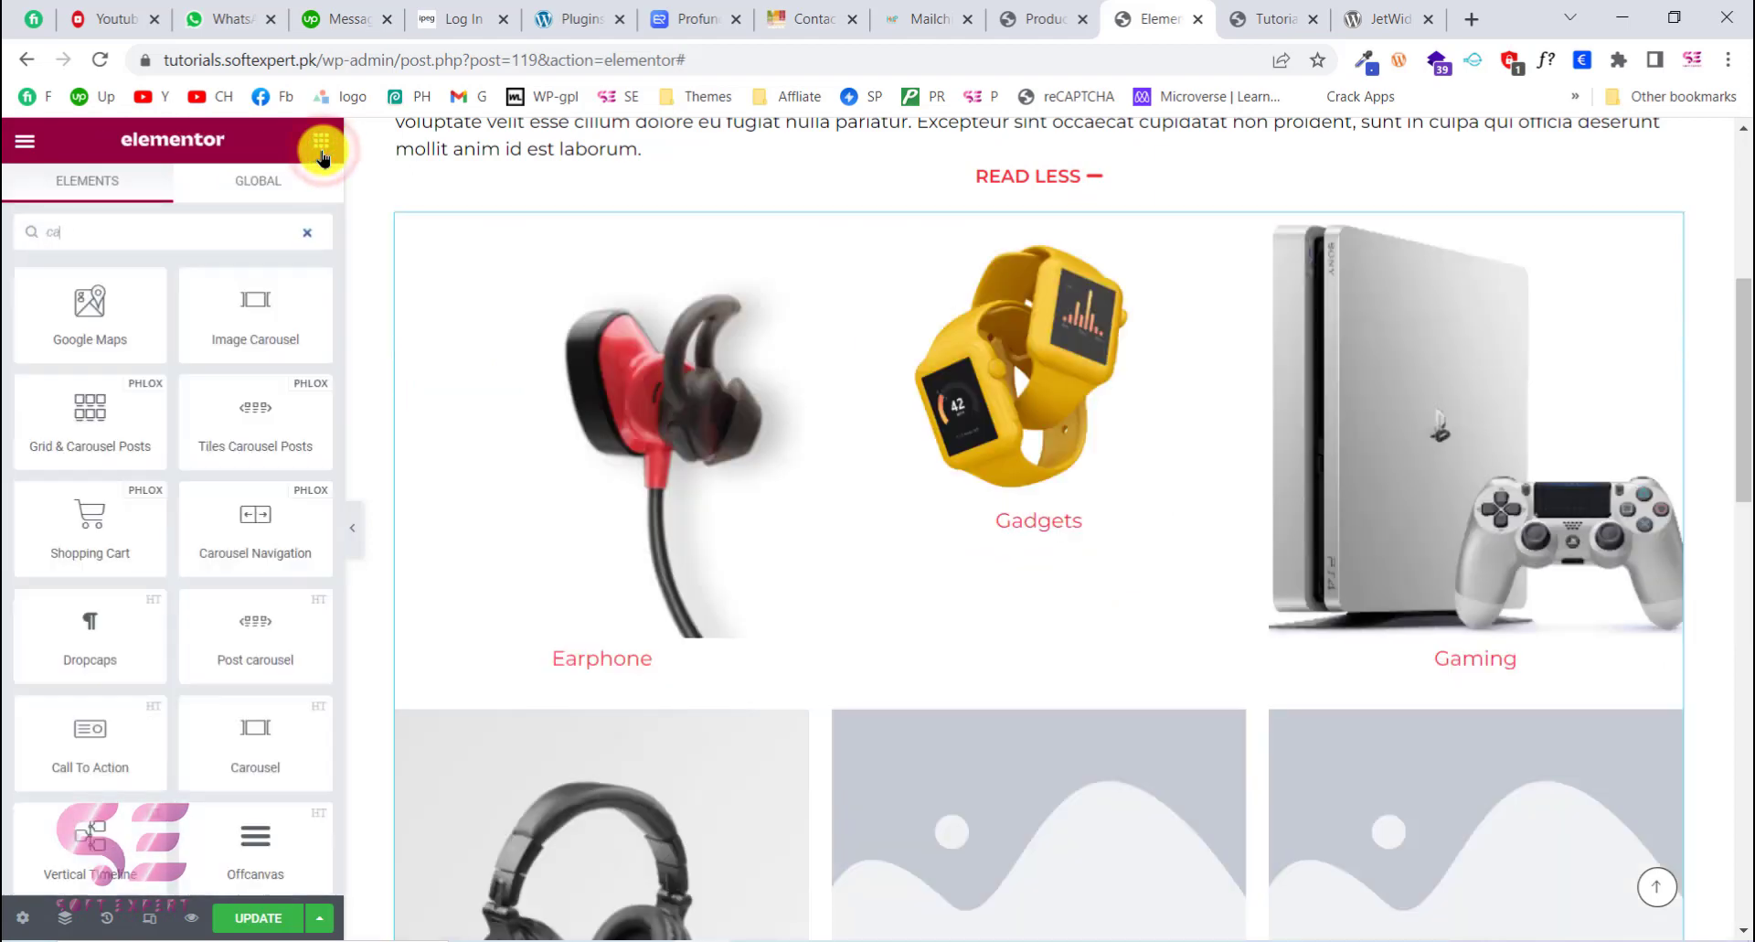
{"action": "type", "text": "ted"}
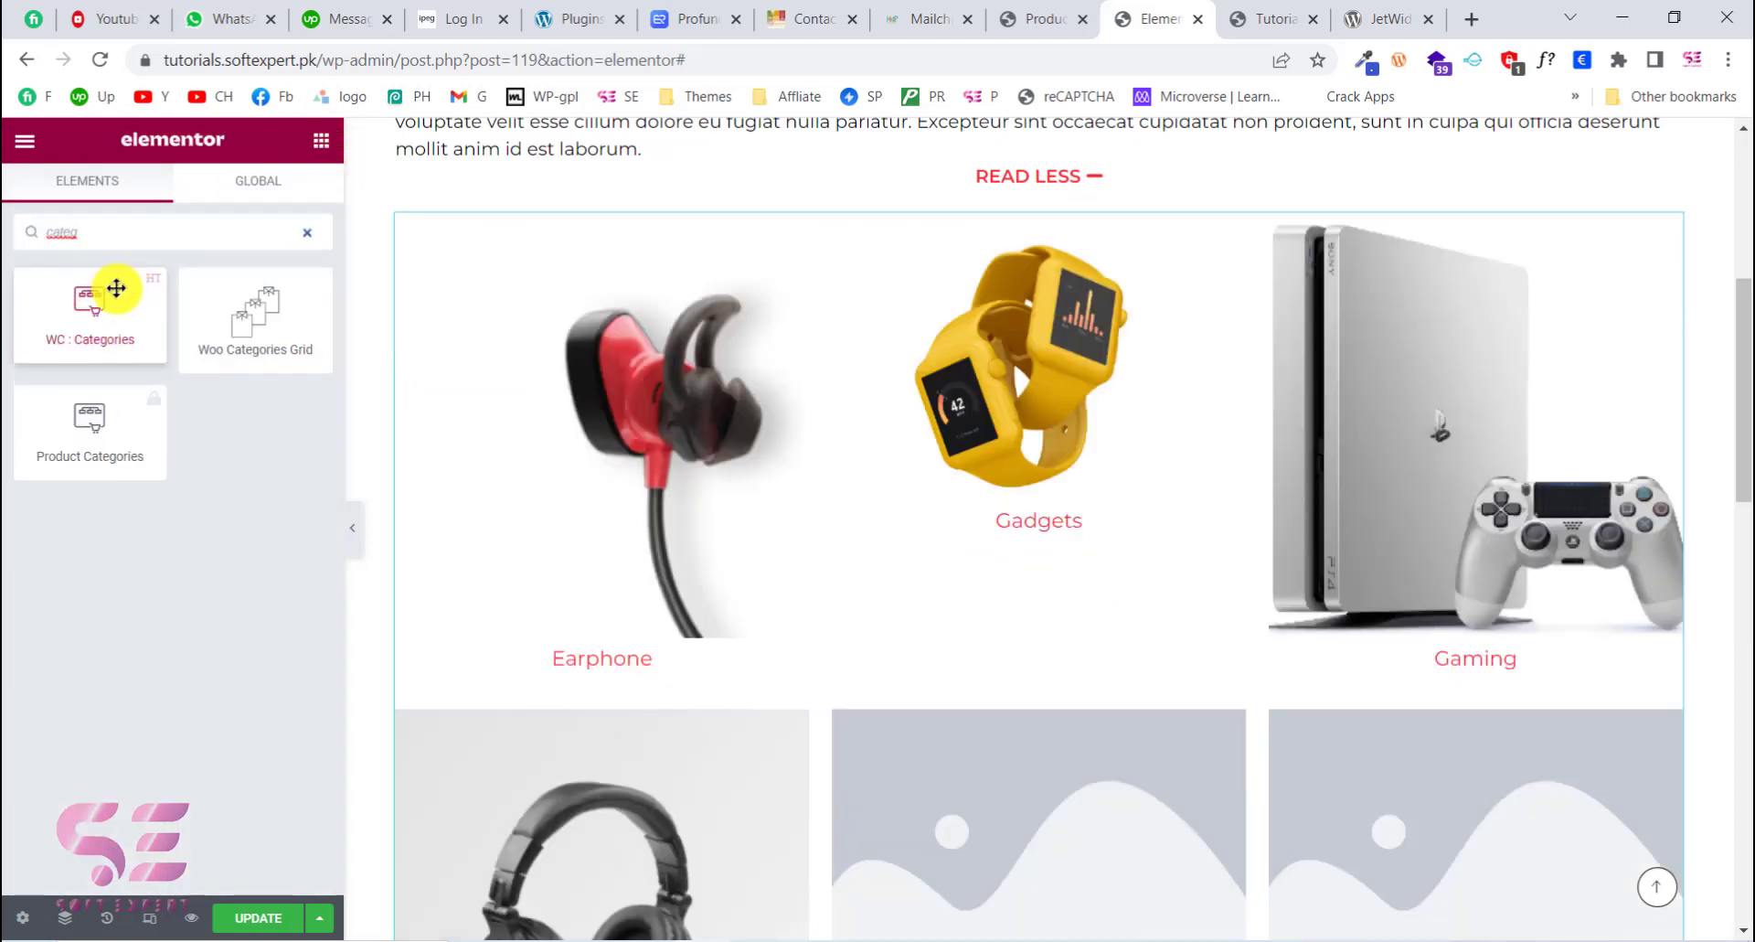
Step: Close the Elementor editor page and look through the sections of the site's home page
{"action": "left_click", "coordinate": [1197, 18]}
{"action": "scroll", "coordinate": [980, 562], "scroll_direction": "down", "scroll_amount": 5}
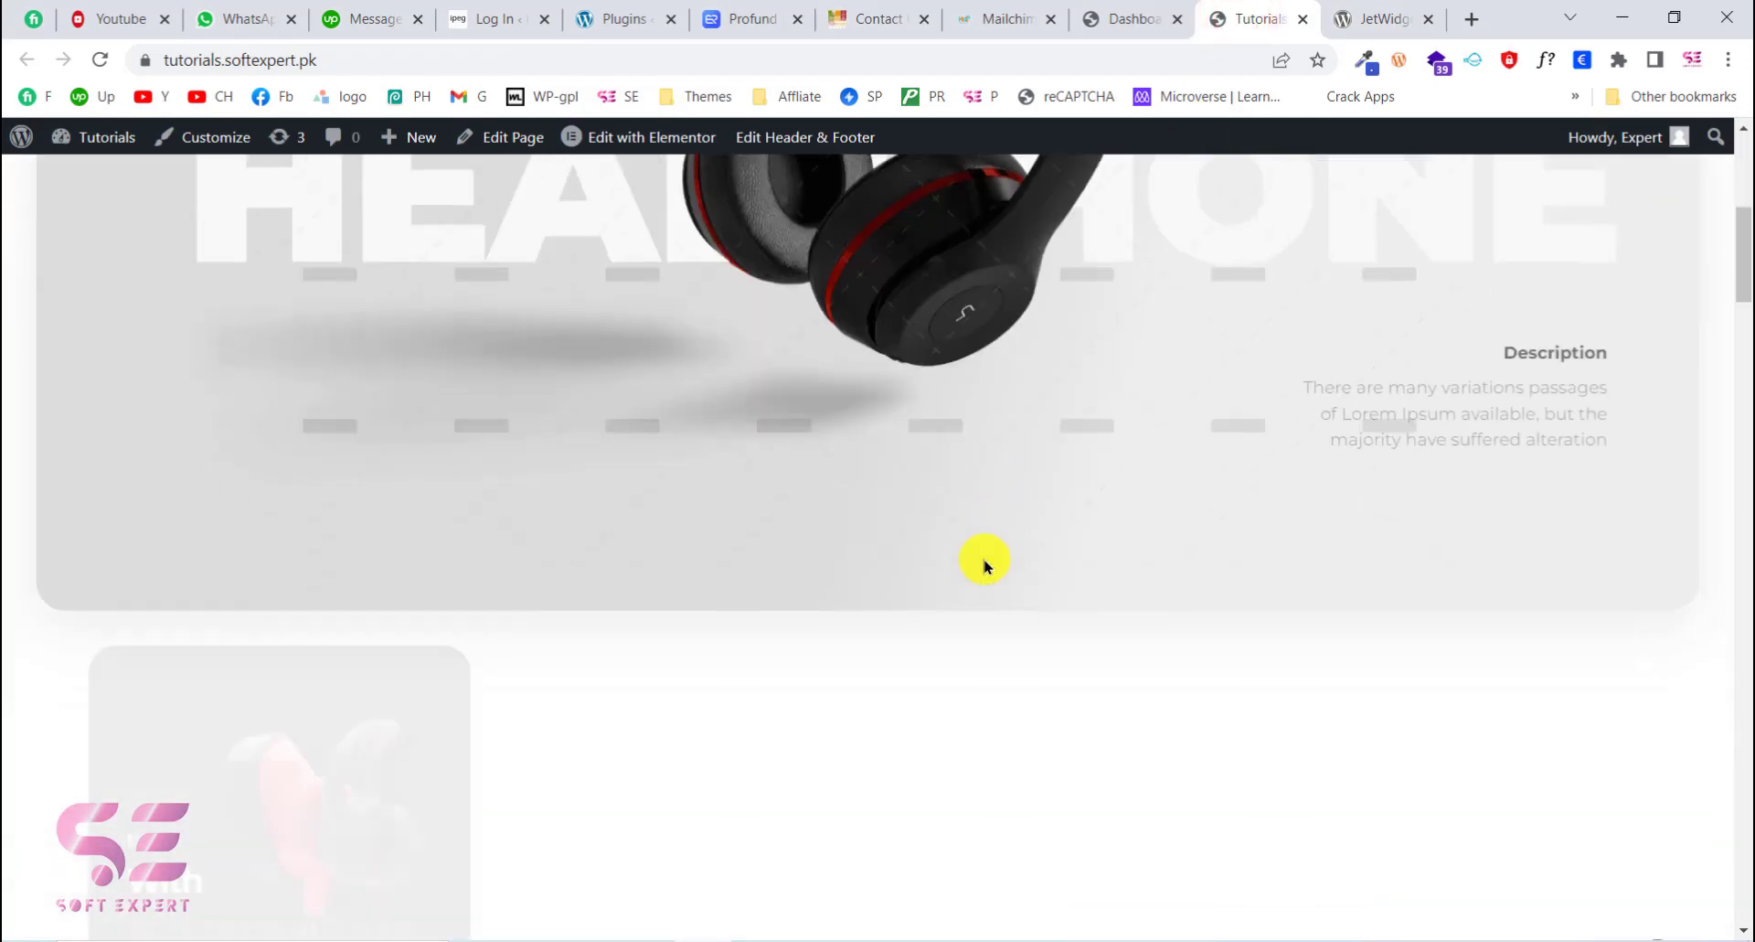
{"action": "scroll", "coordinate": [984, 565], "scroll_direction": "down", "scroll_amount": 4}
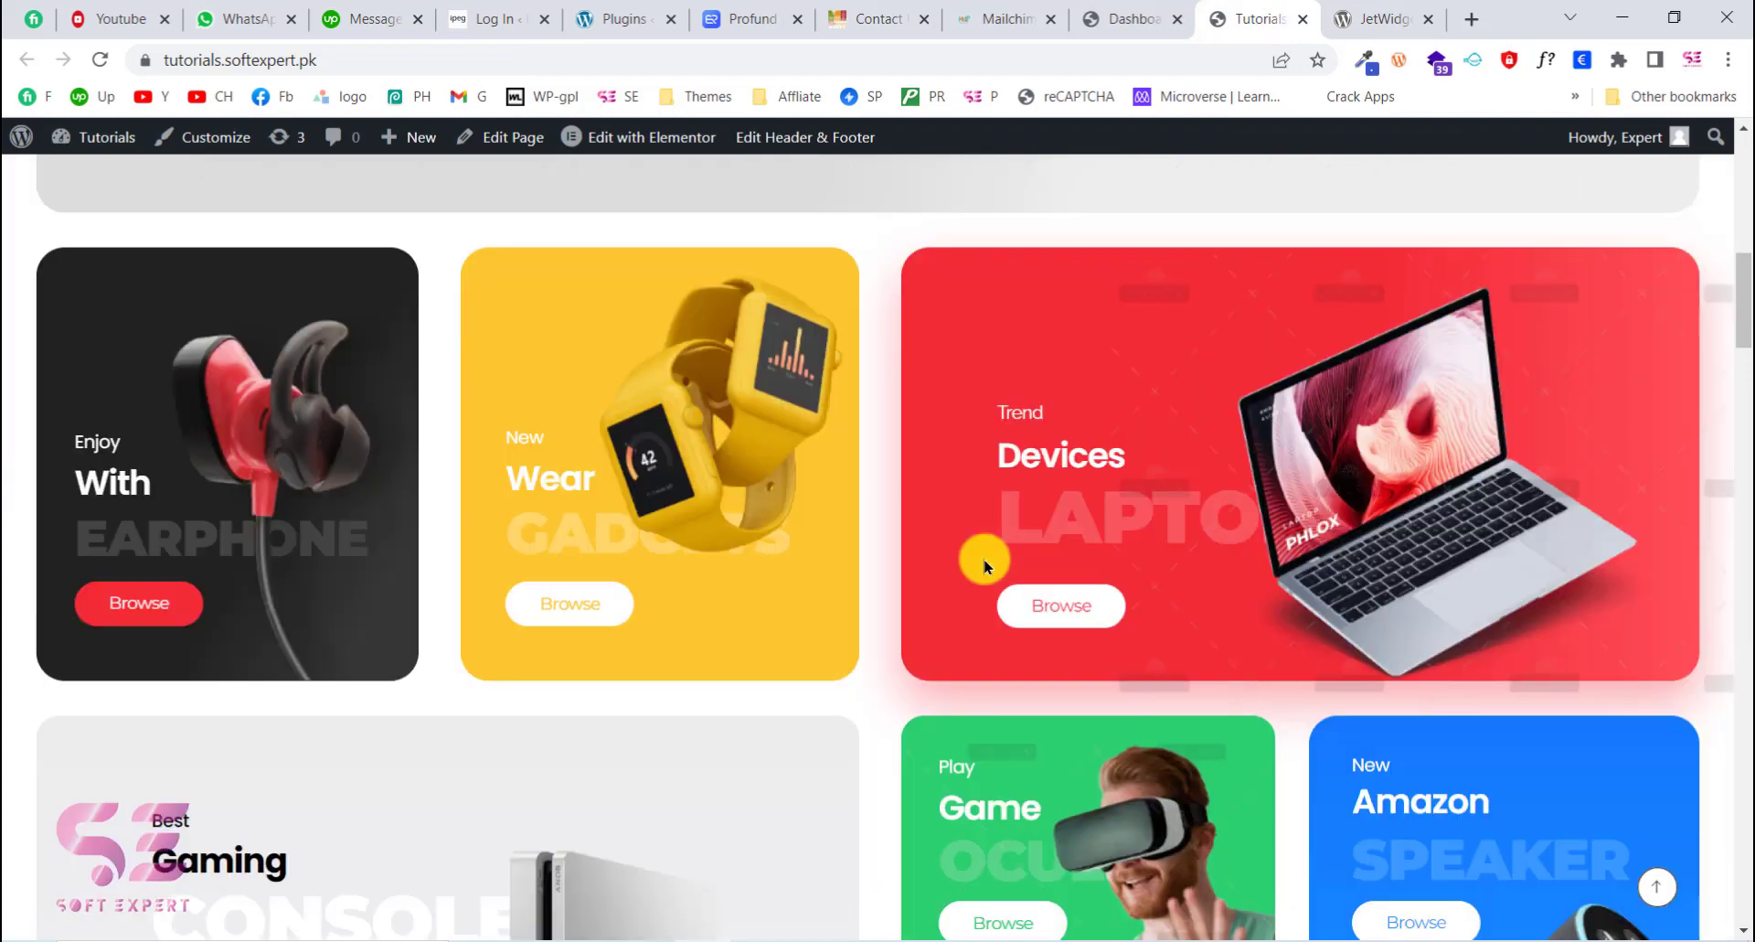
{"action": "scroll", "coordinate": [984, 565], "scroll_direction": "down", "scroll_amount": 10}
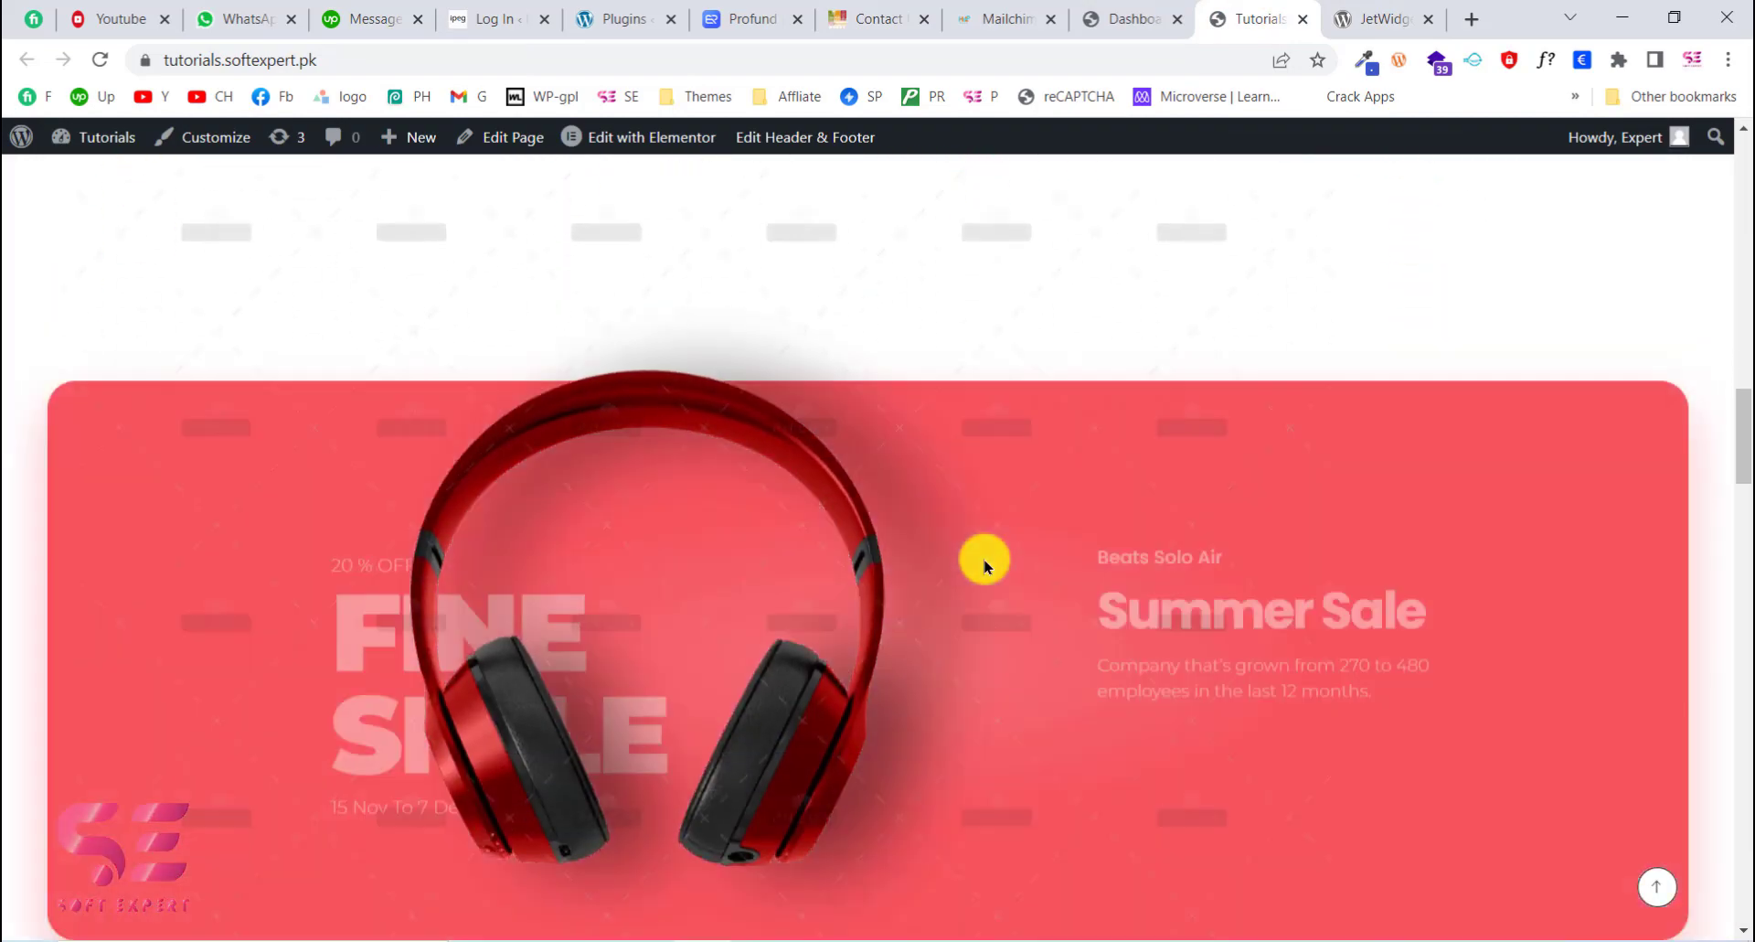
{"action": "scroll", "coordinate": [984, 565], "scroll_direction": "down", "scroll_amount": 9}
Step: Open the WooCommerce product categories in the WordPress dashboard and review the category names and images
{"action": "left_click", "coordinate": [1106, 8]}
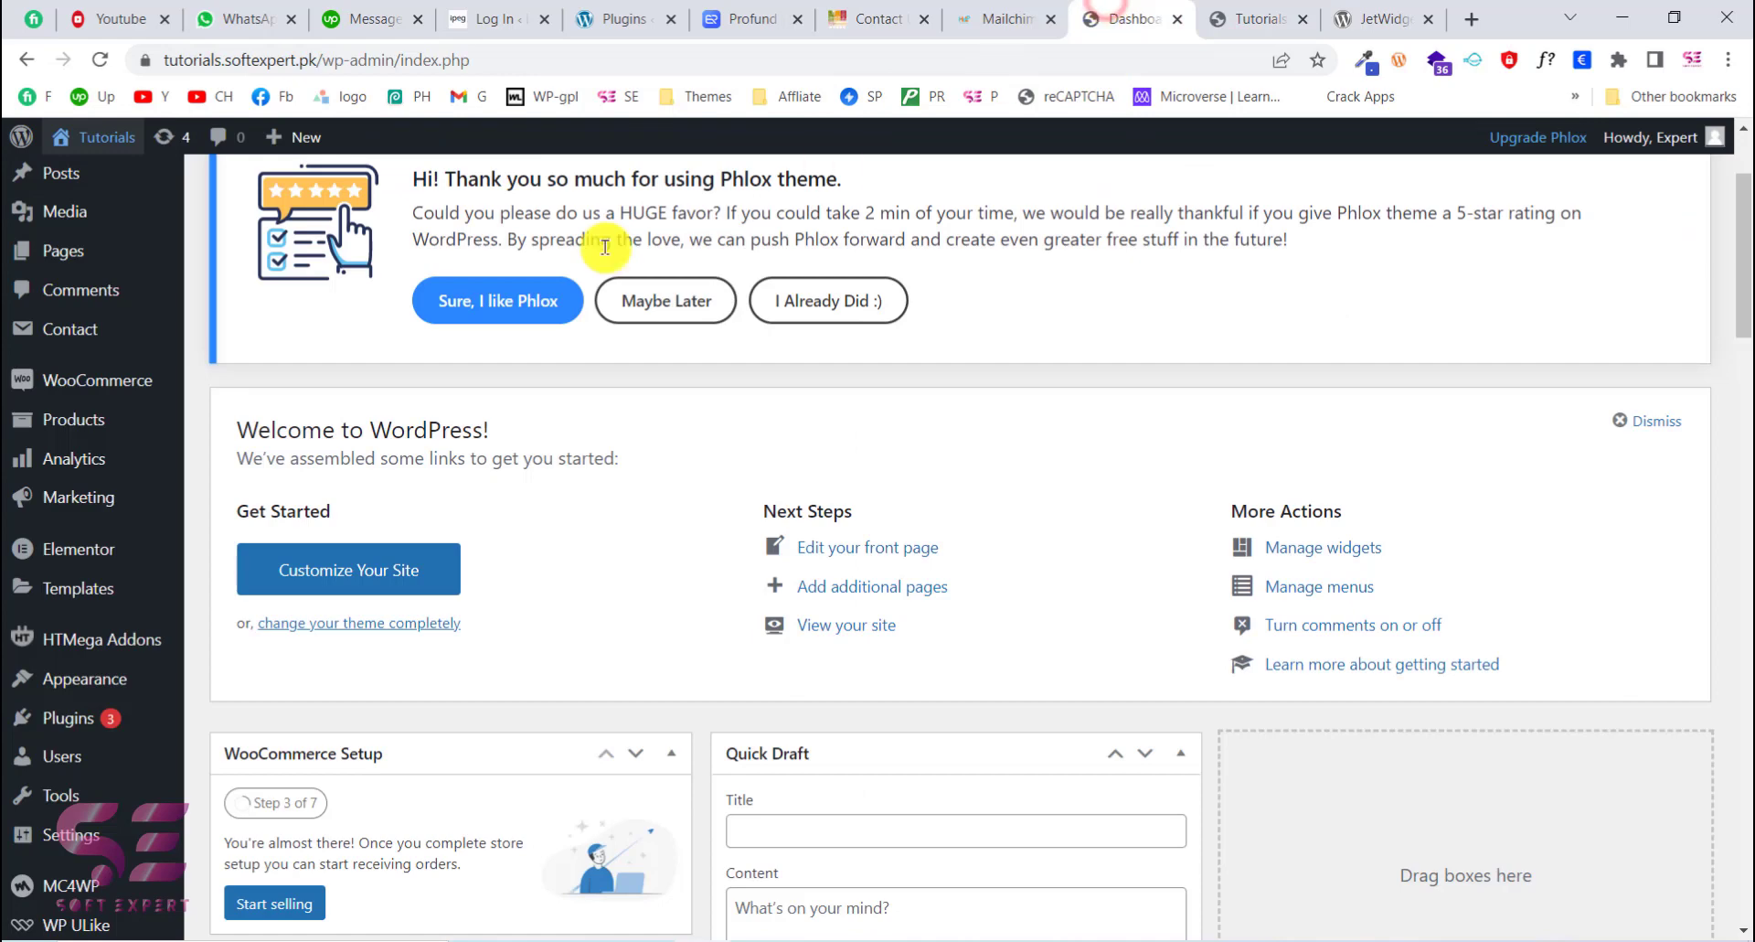
{"action": "mouse_move", "coordinate": [78, 417]}
{"action": "left_click", "coordinate": [290, 497]}
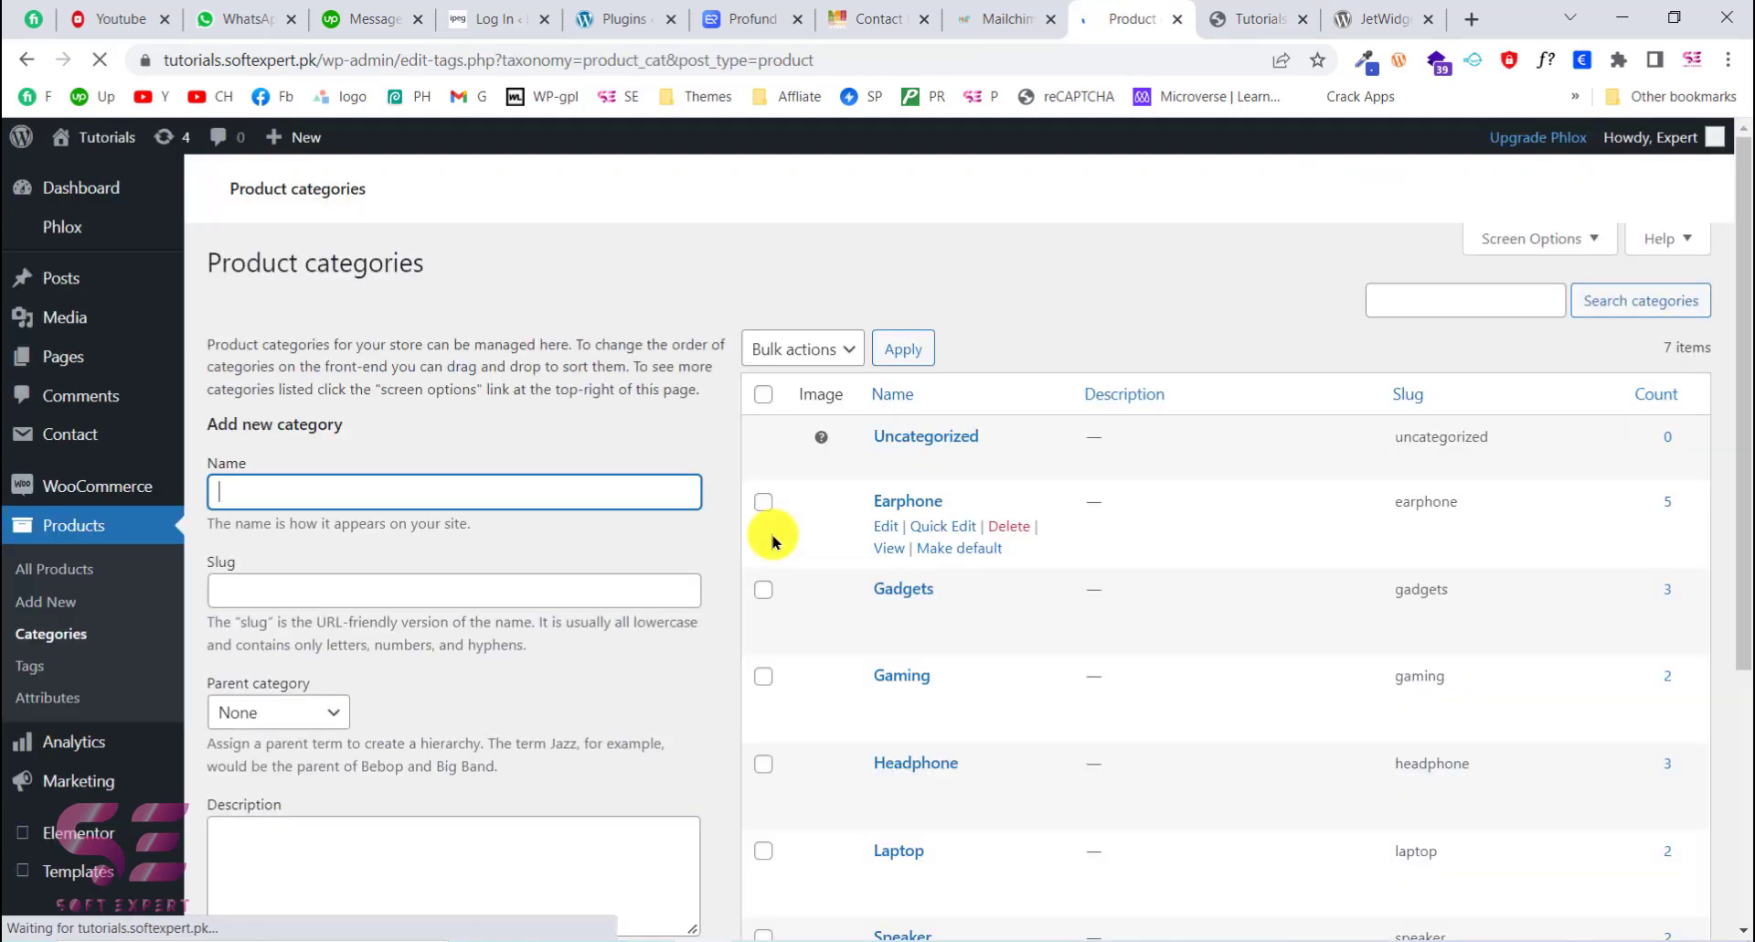
{"action": "scroll", "coordinate": [920, 702], "scroll_direction": "down", "scroll_amount": 5}
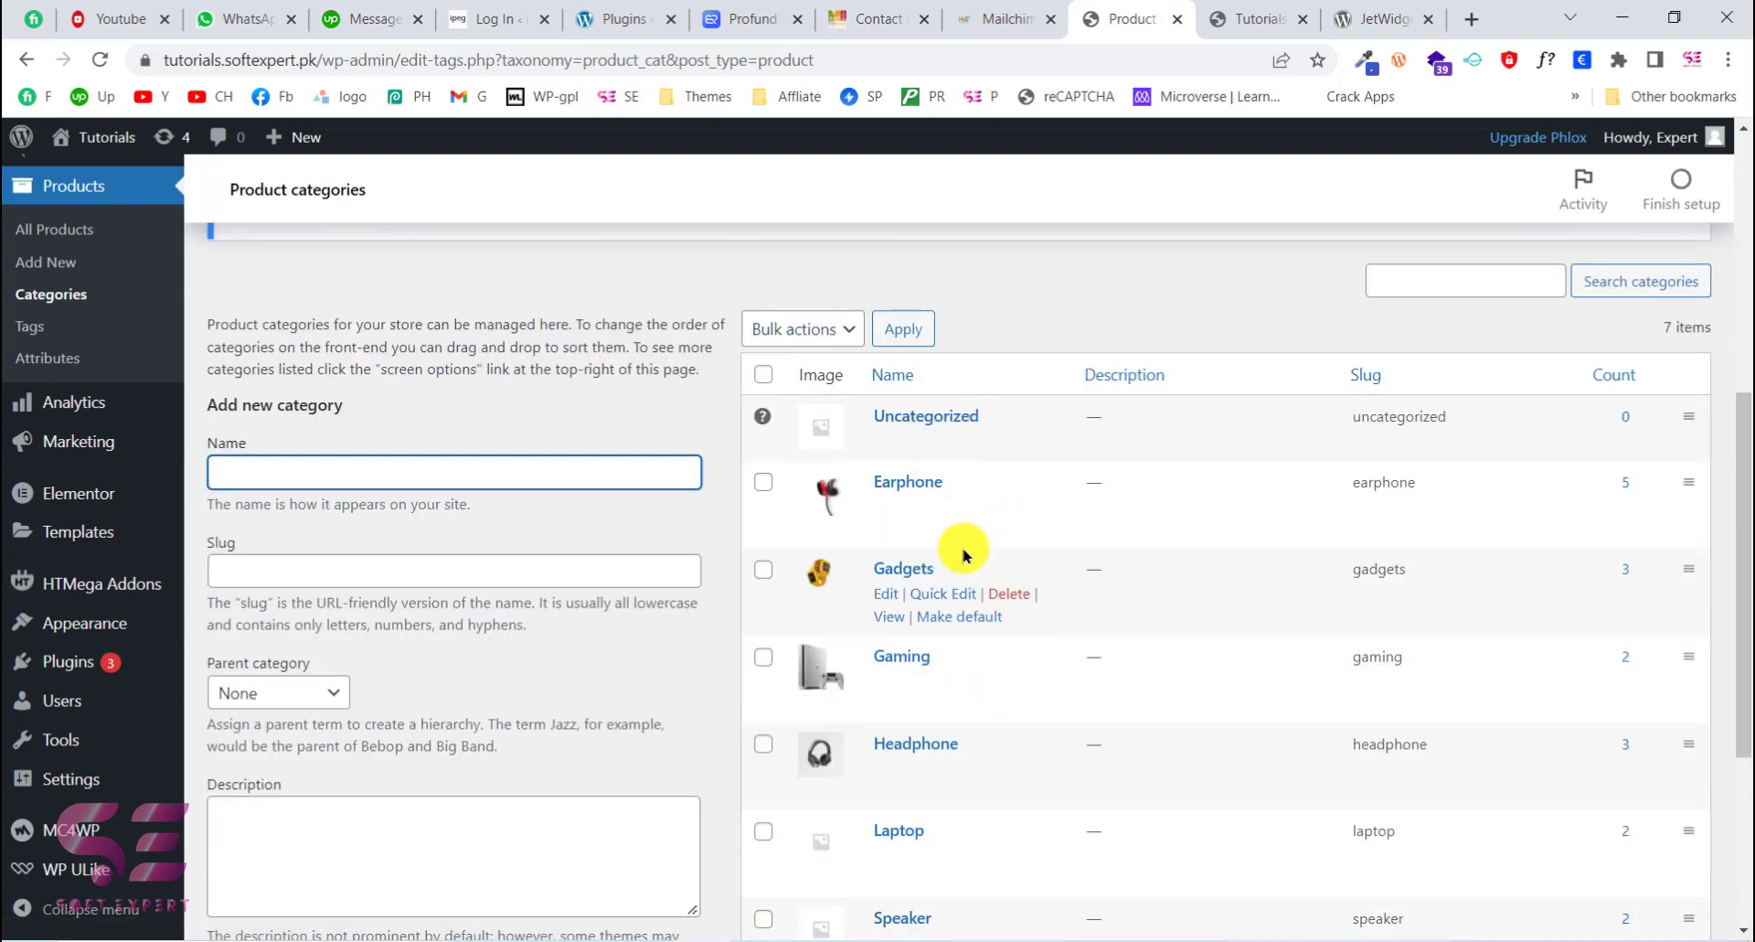
{"action": "scroll", "coordinate": [964, 554], "scroll_direction": "down", "scroll_amount": 2}
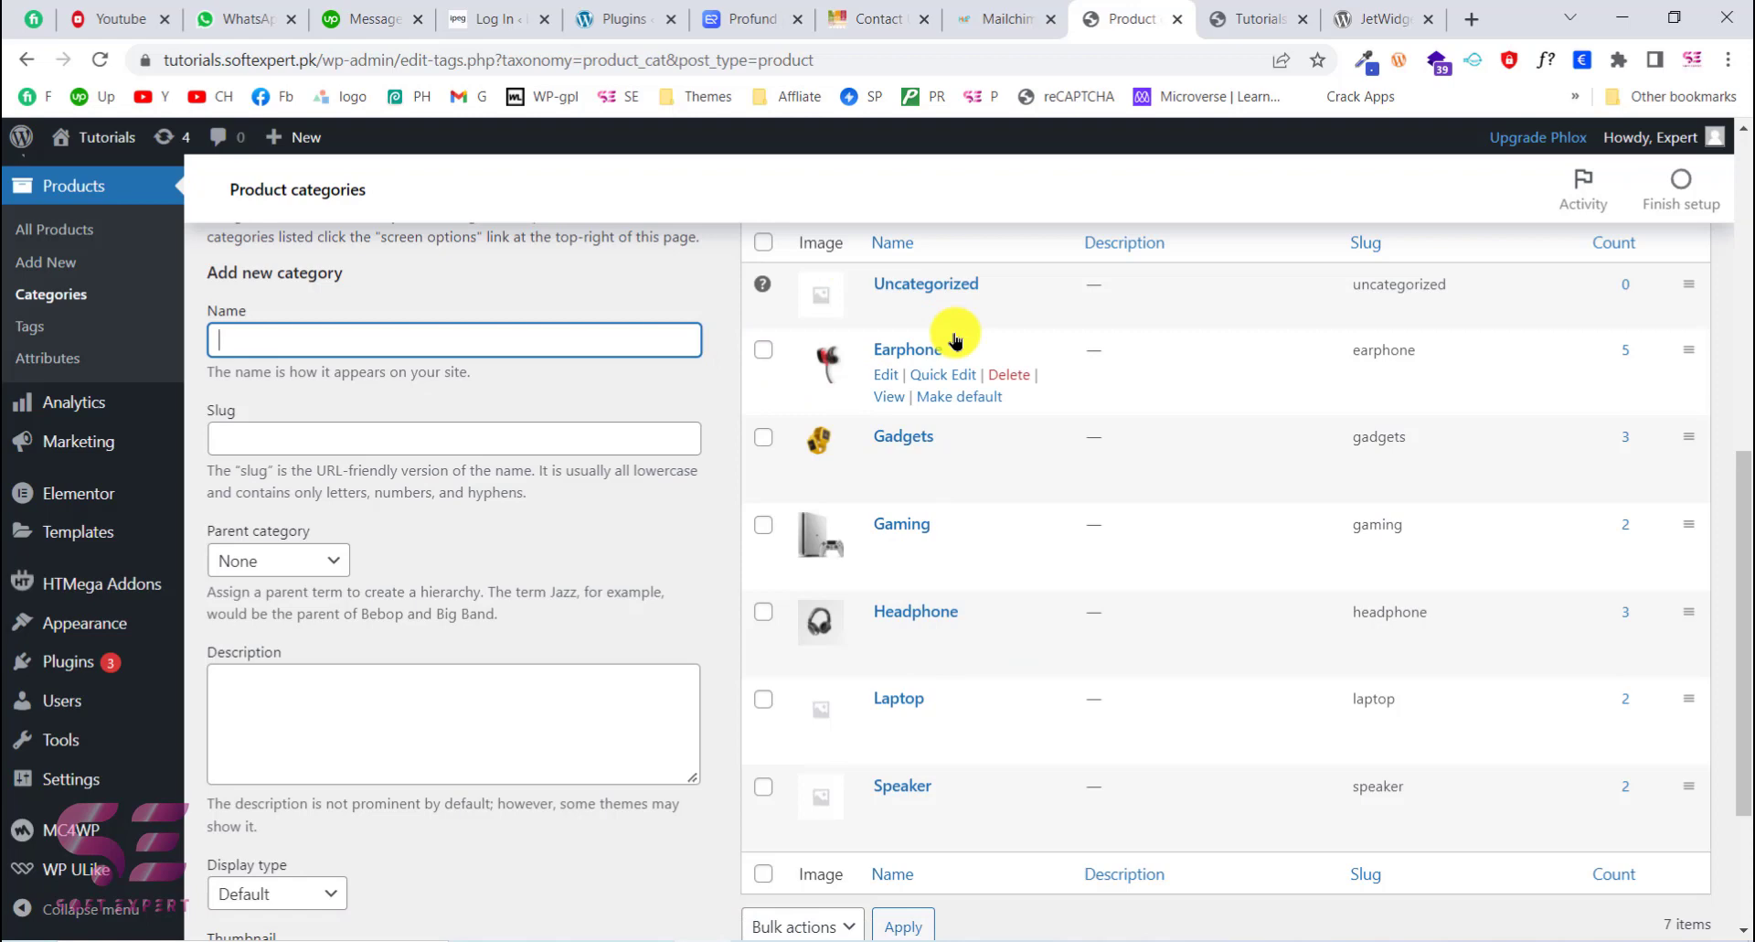
Step: Switch to the WordPress.org page of JetWidgets for Elementor and WooCommerce and examine the plugin's title
{"action": "left_click", "coordinate": [1362, 18]}
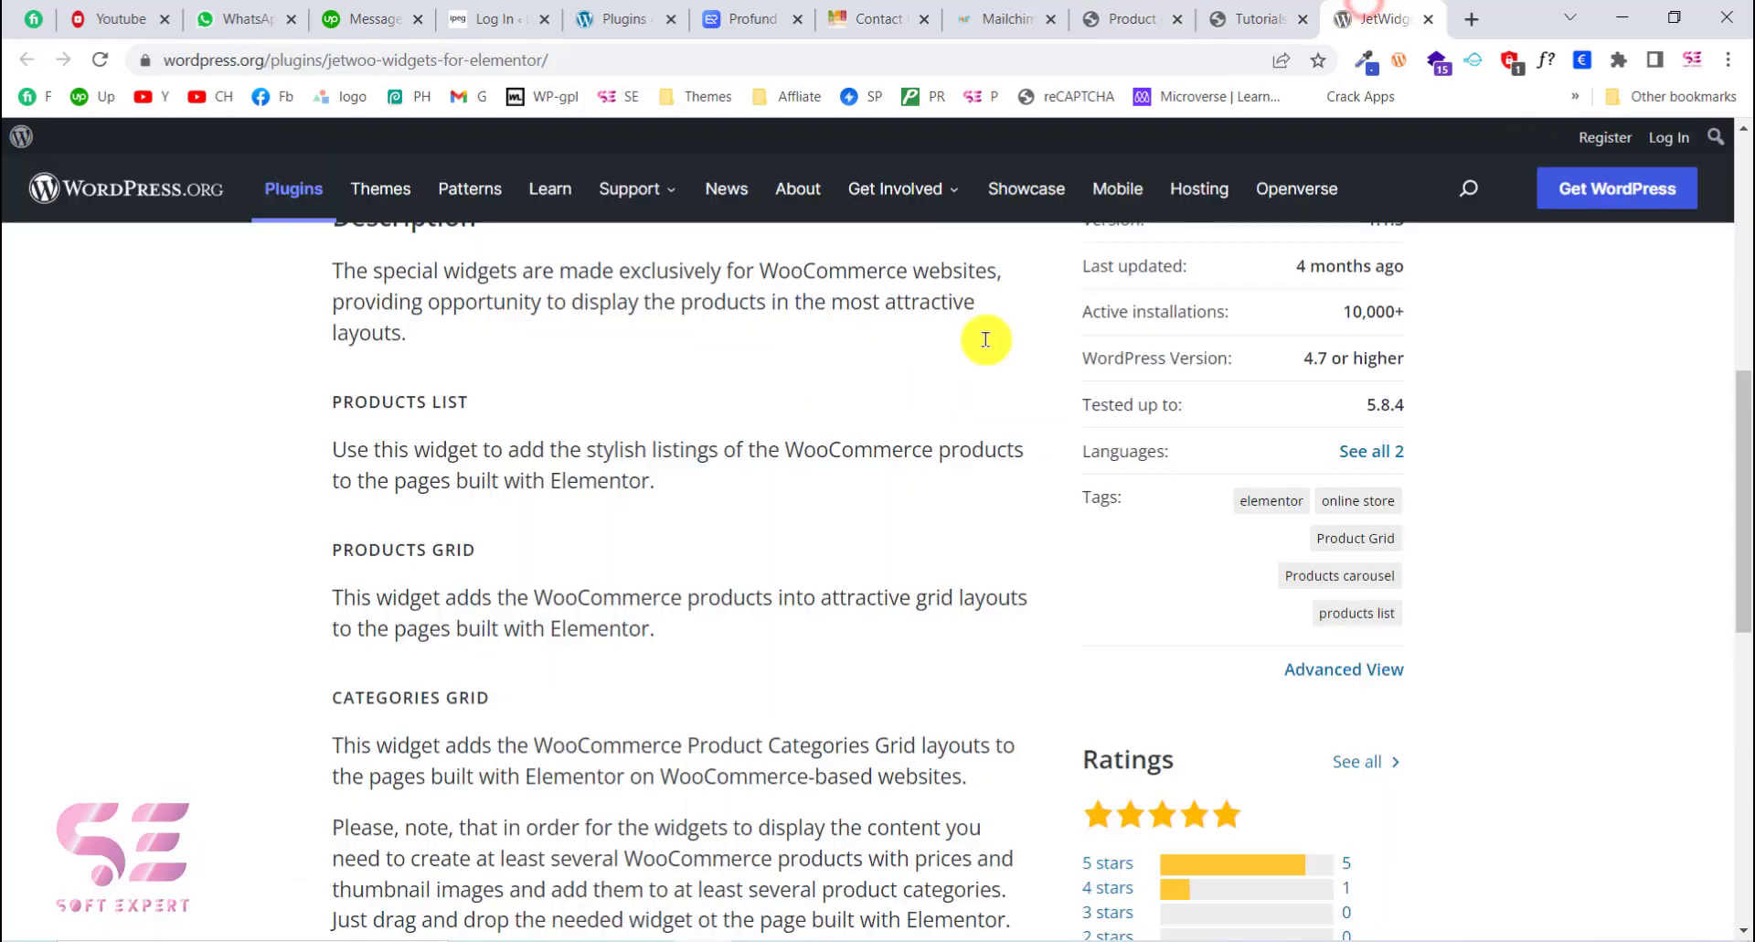
{"action": "scroll", "coordinate": [756, 475], "scroll_direction": "up", "scroll_amount": 2}
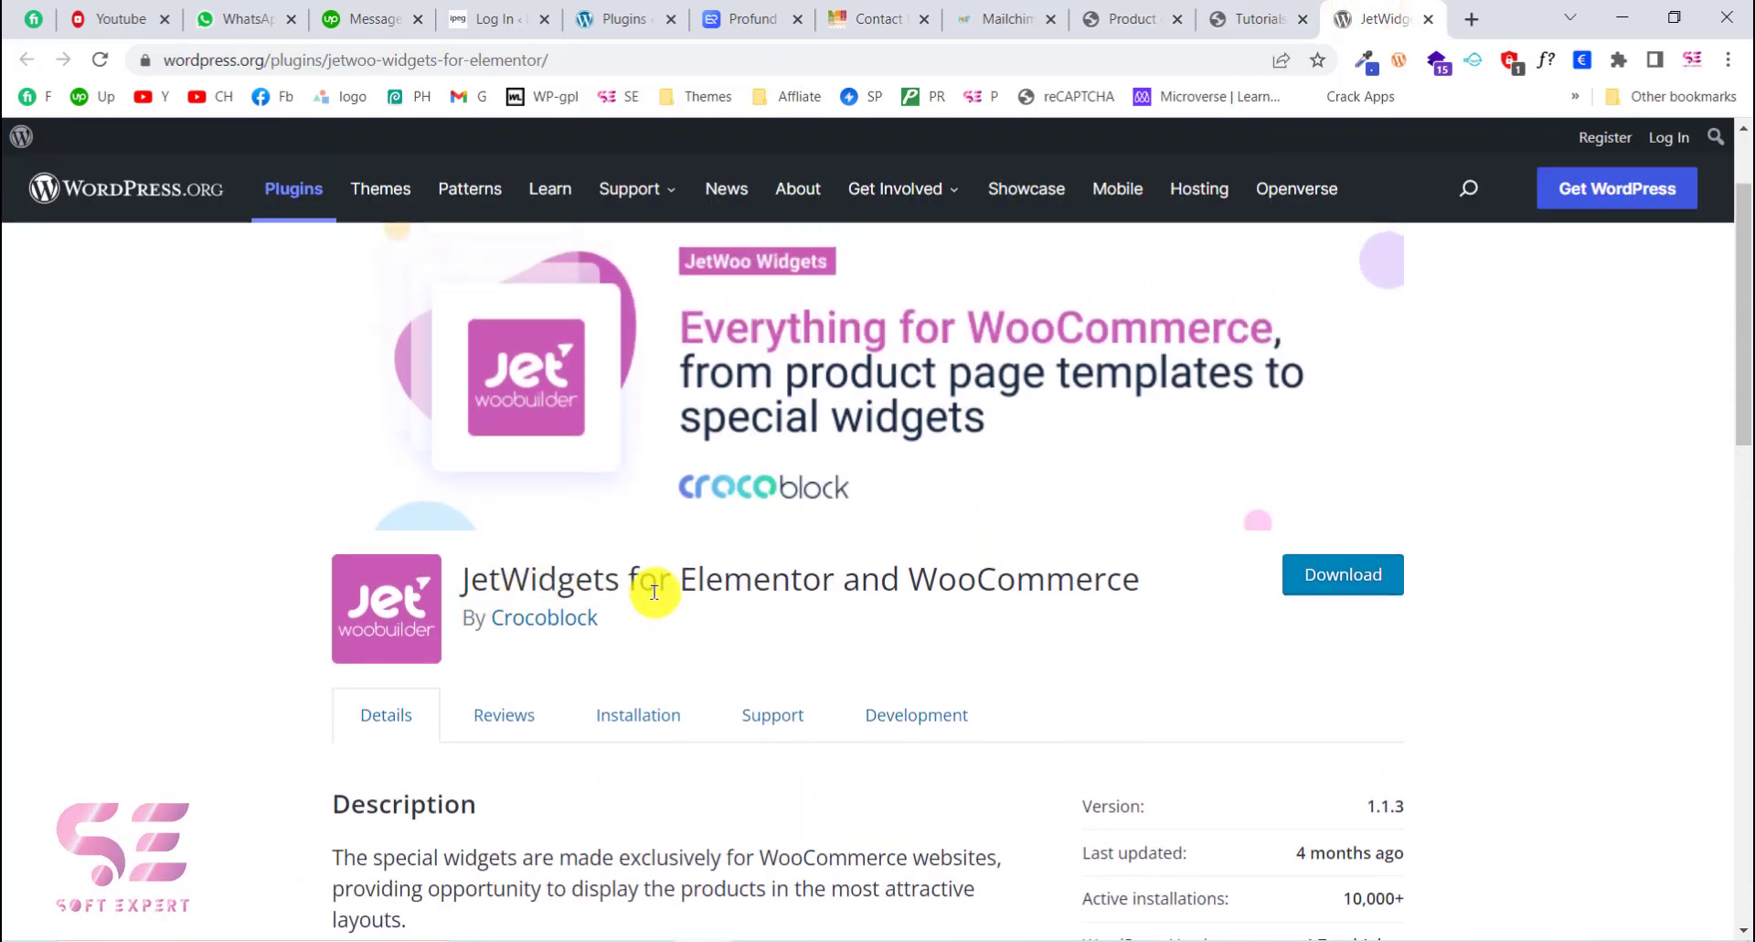
{"action": "left_click_drag", "start_coordinate": [654, 592], "coordinate": [1027, 585]}
{"action": "left_click", "coordinate": [1026, 585]}
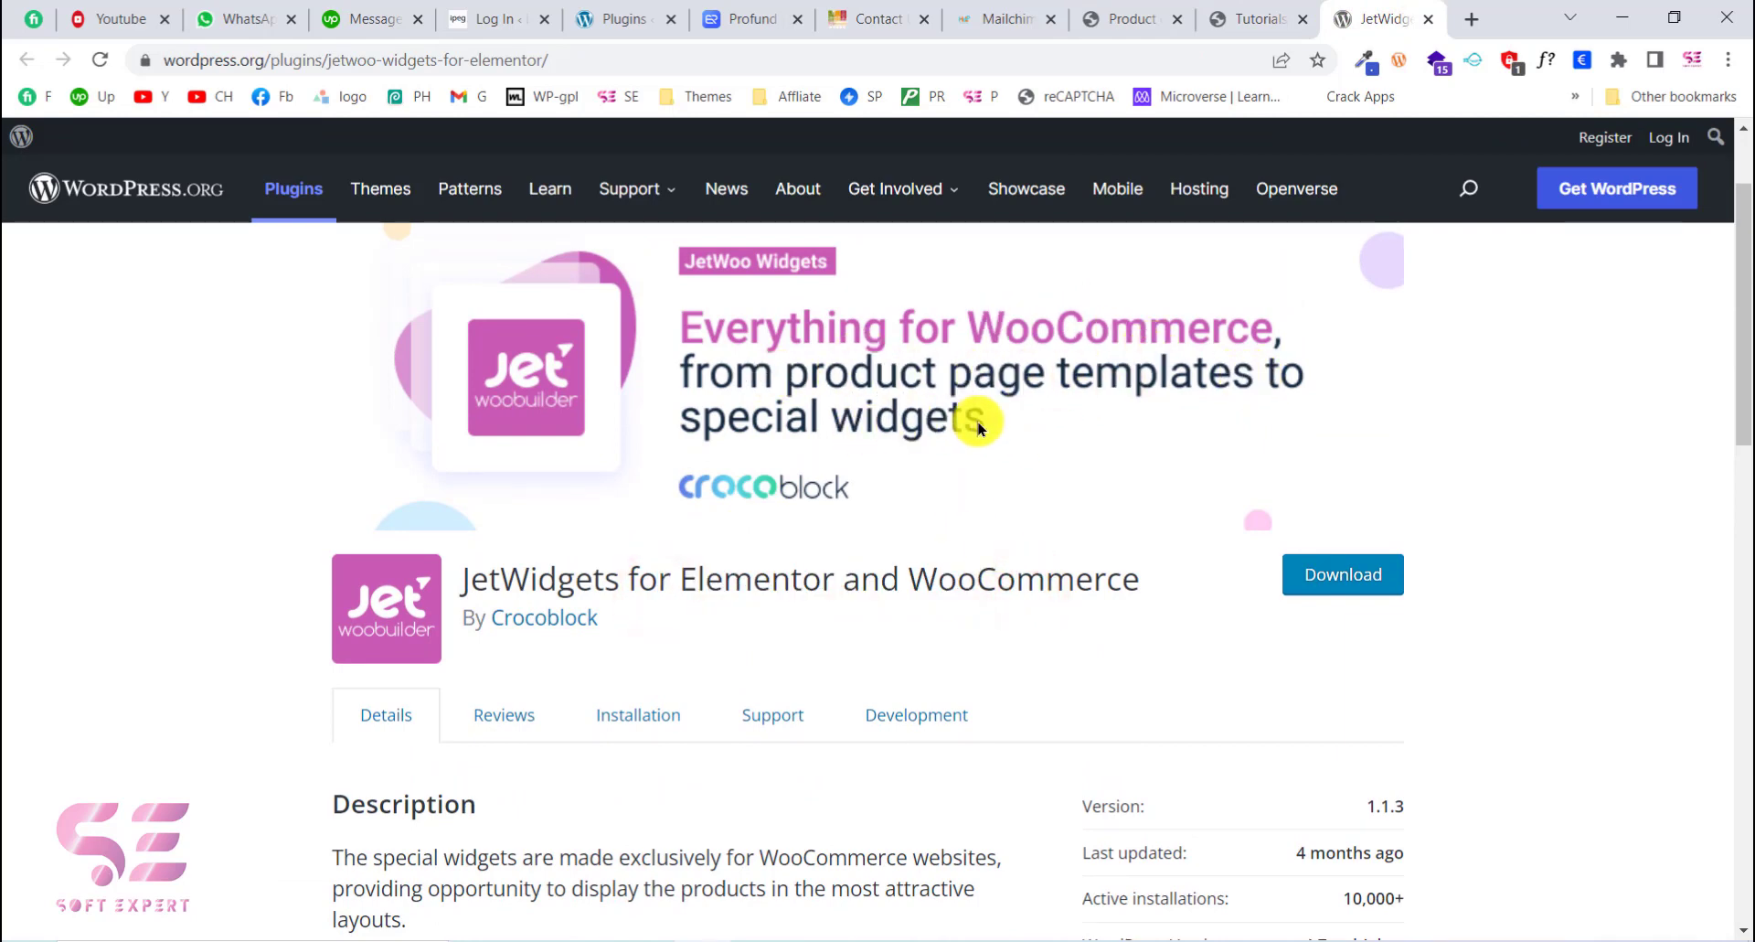
Step: Copy the plugin name "JetWidgets for Elementor and WooCommerce" from its WordPress.org page
{"action": "scroll", "coordinate": [1031, 540], "scroll_direction": "down", "scroll_amount": 1}
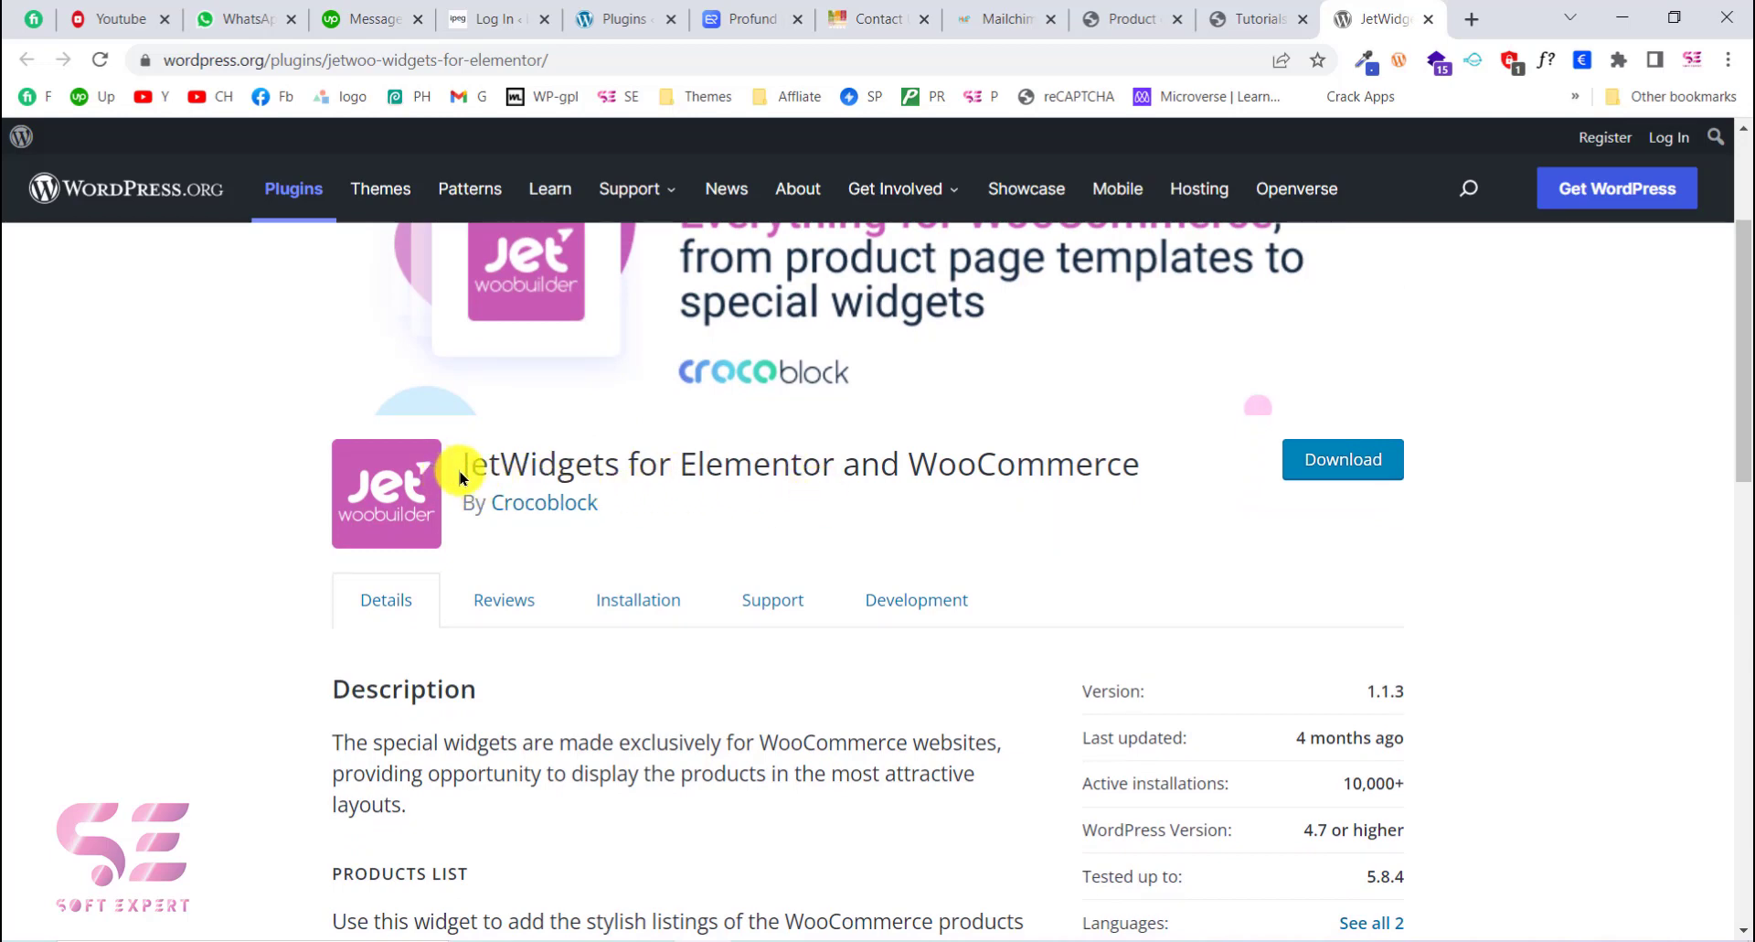
{"action": "left_click_drag", "start_coordinate": [462, 476], "coordinate": [1131, 464]}
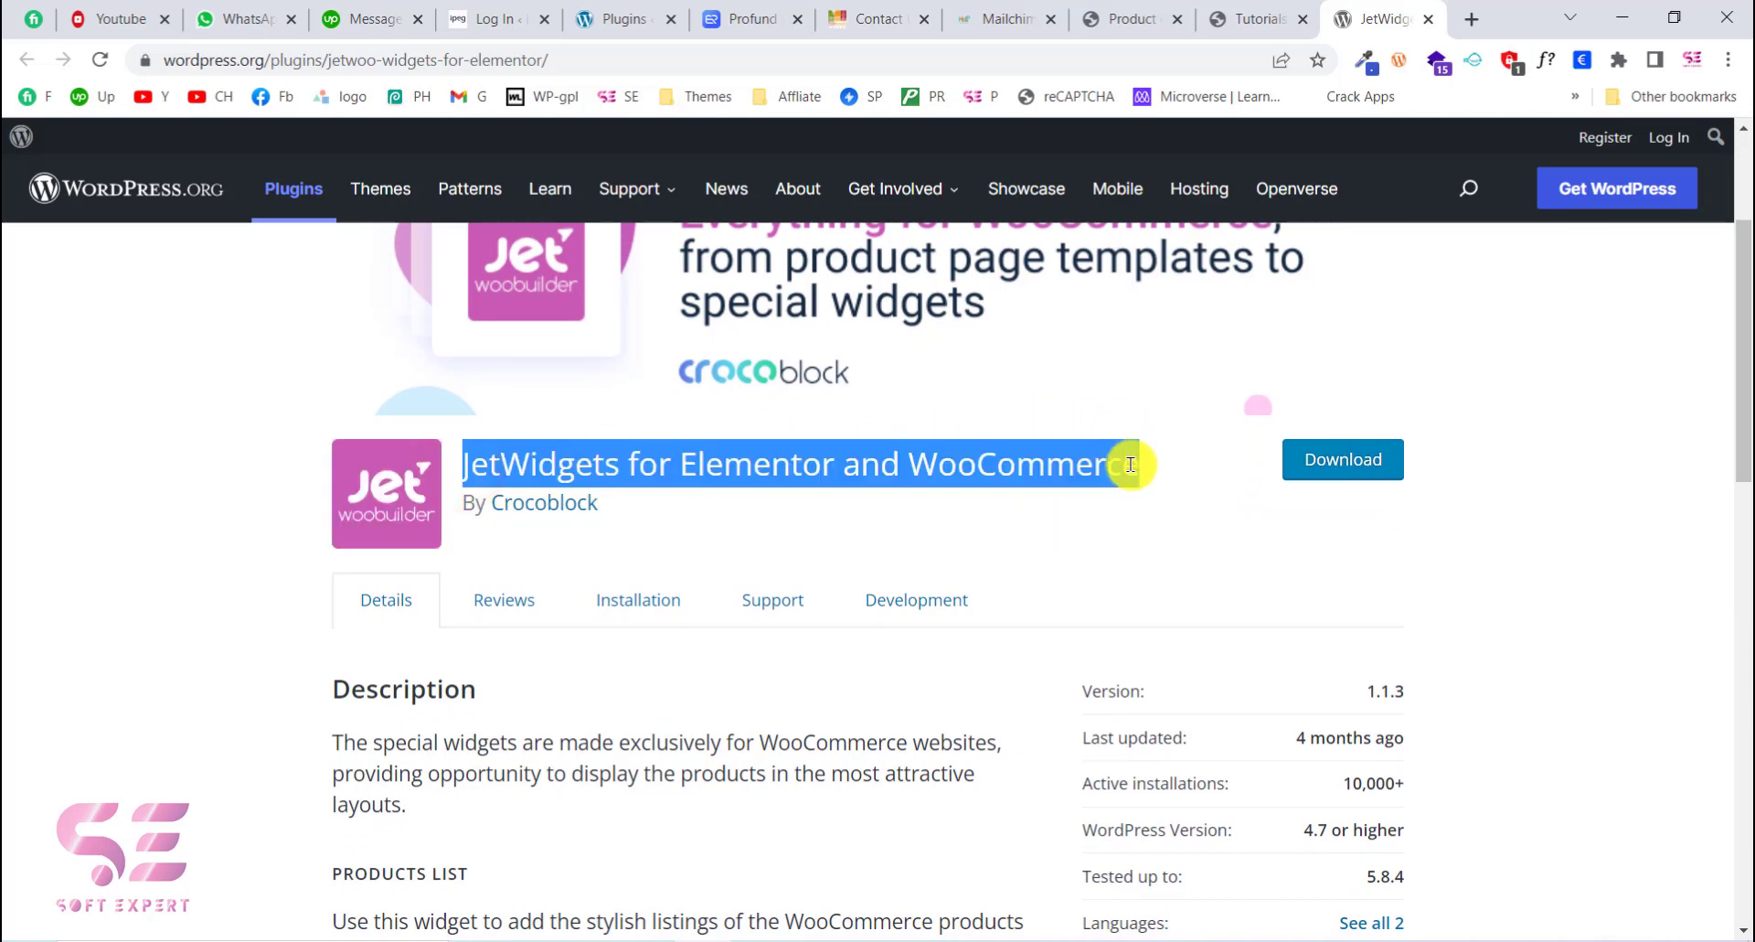
{"action": "right_click", "coordinate": [1024, 466]}
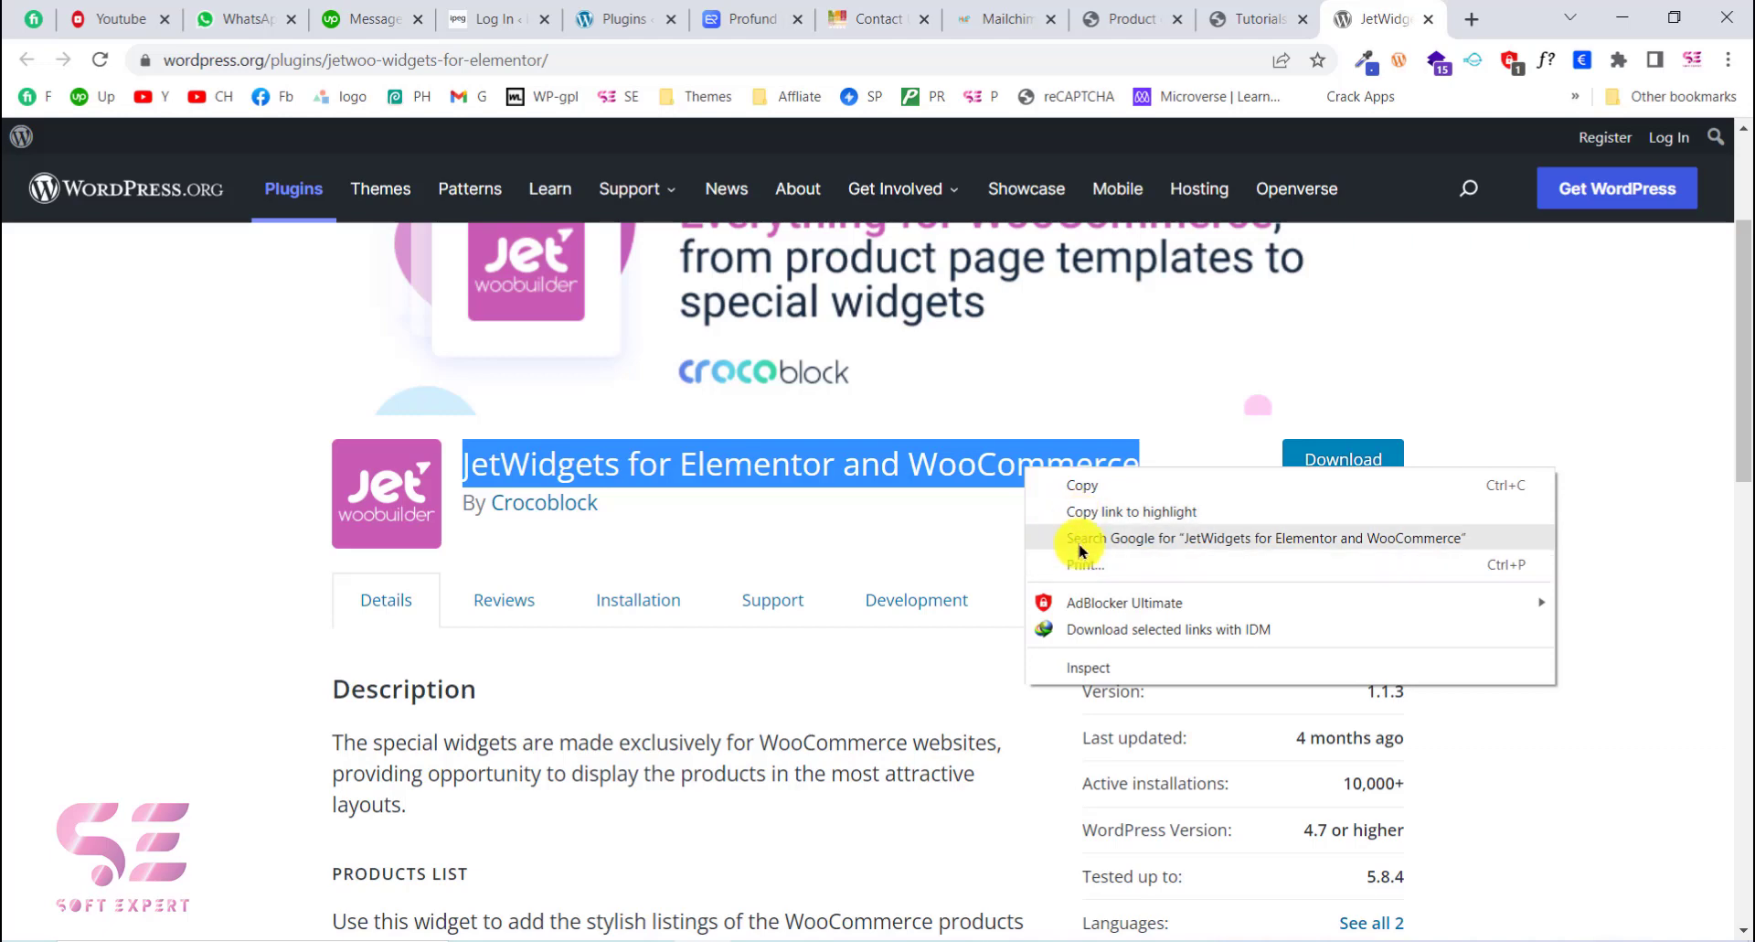
{"action": "left_click", "coordinate": [1079, 486]}
Step: Search for "JetWidgets for Elementor and WooCommerce" among the plugins that can be added to the site
{"action": "left_click", "coordinate": [1124, 19]}
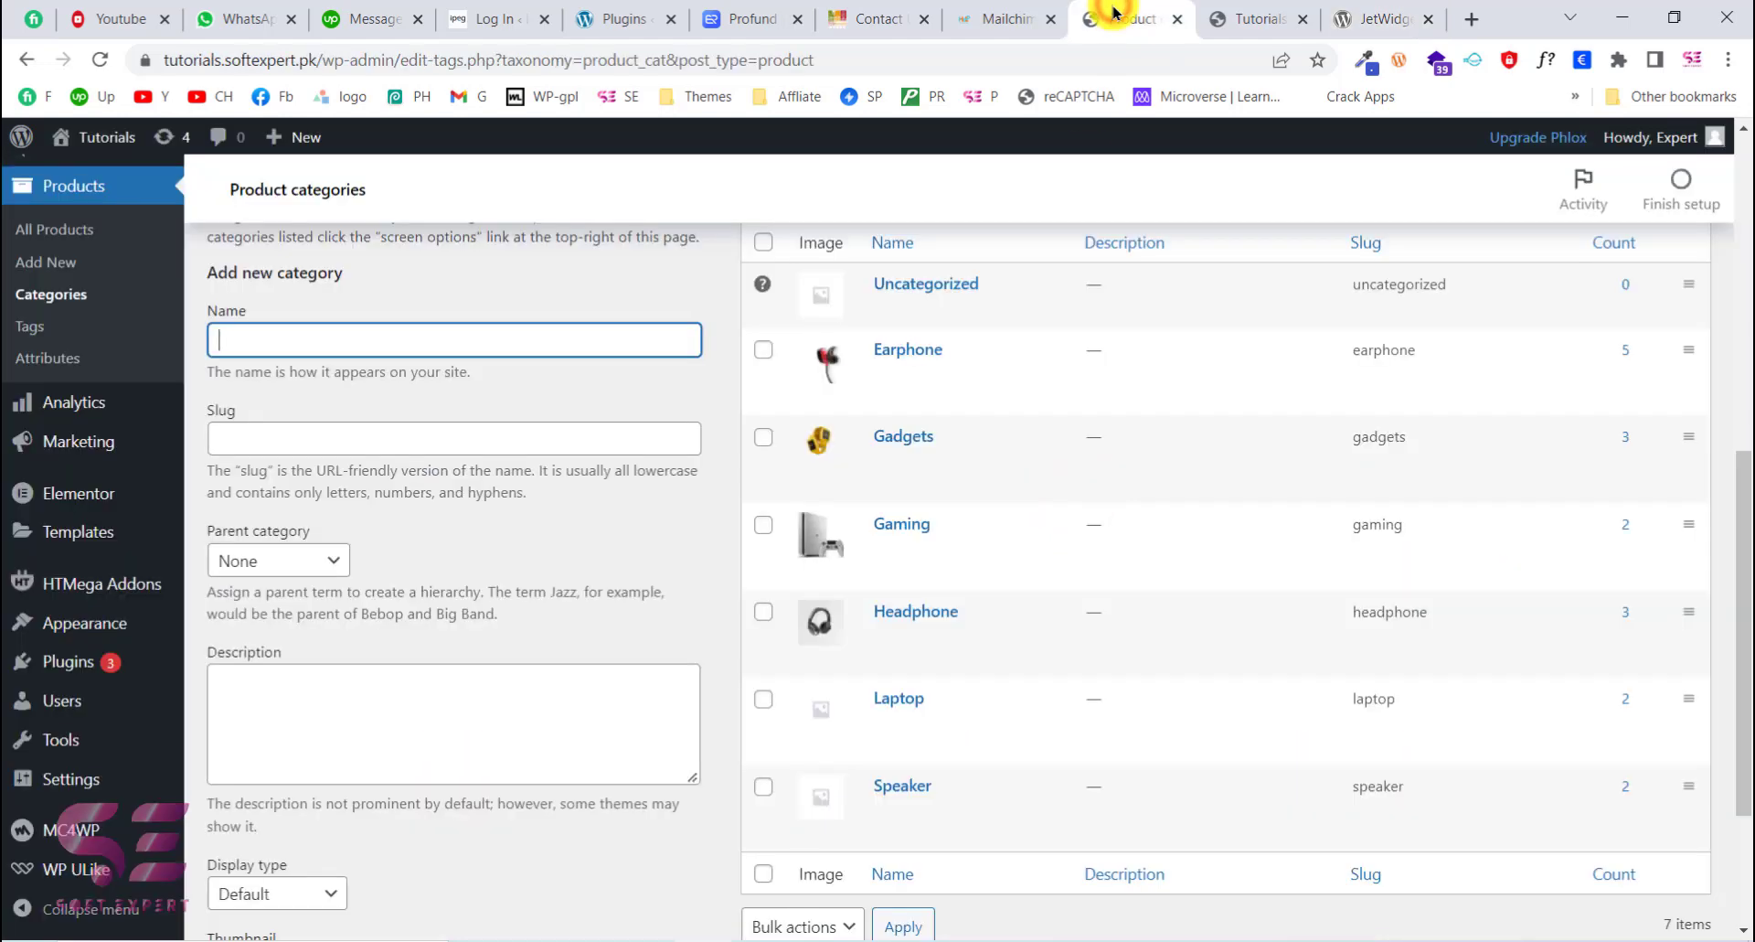
{"action": "mouse_move", "coordinate": [133, 664]}
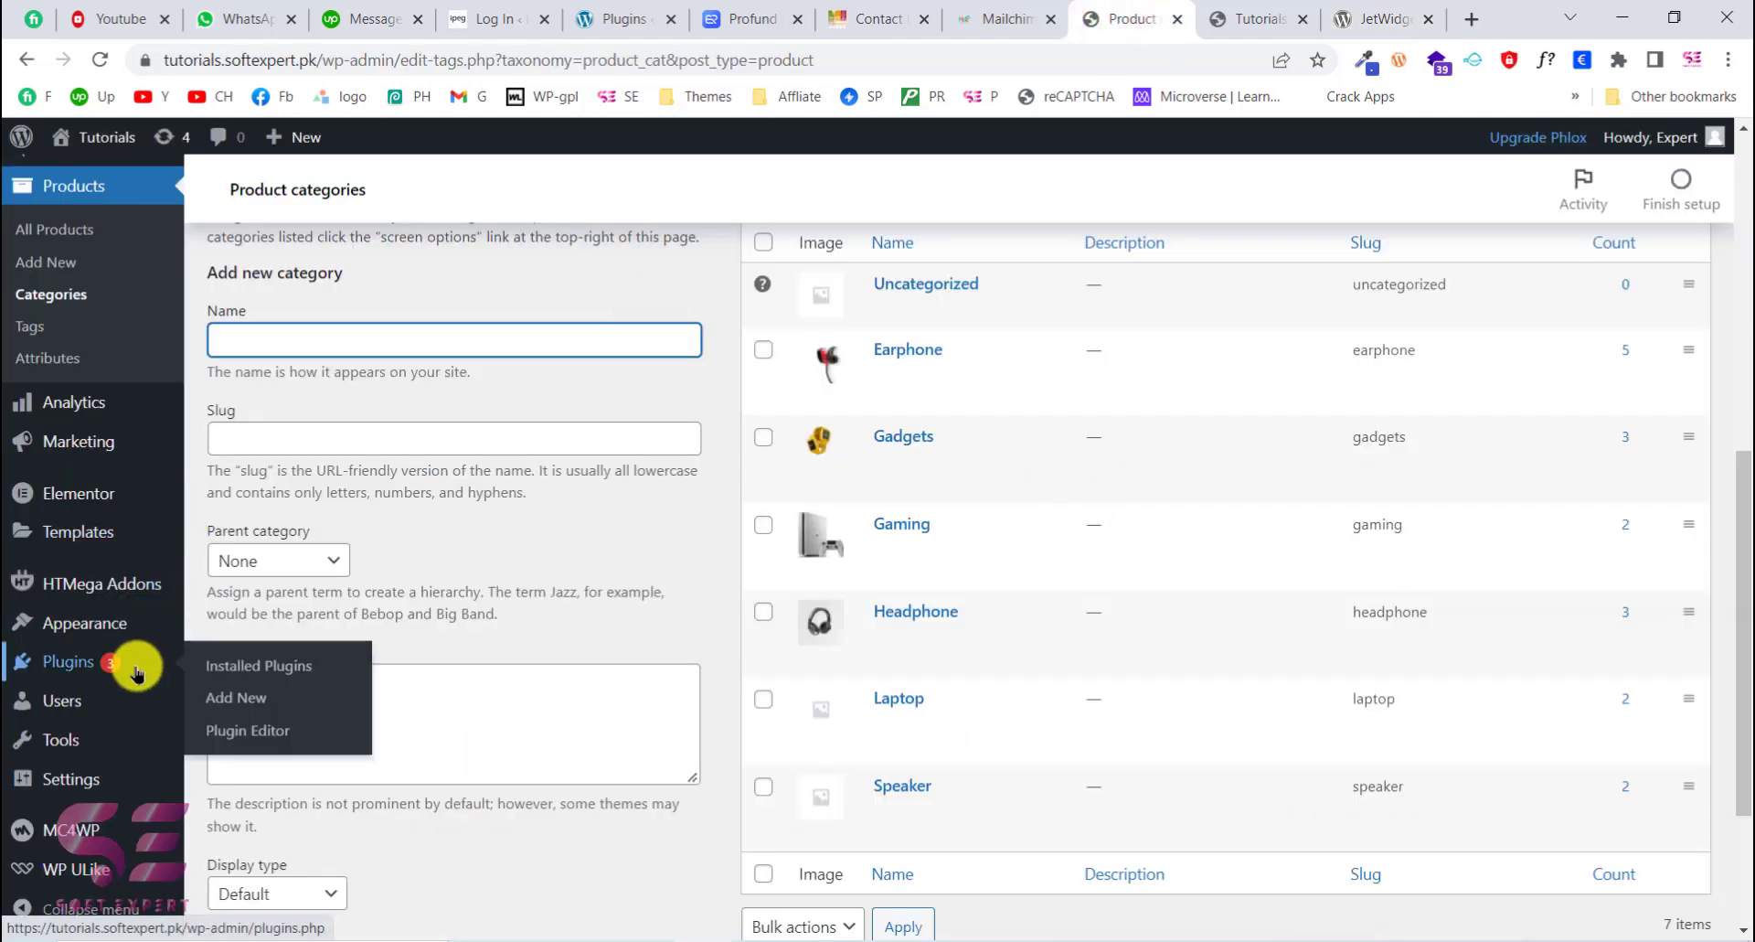
{"action": "left_click", "coordinate": [235, 713]}
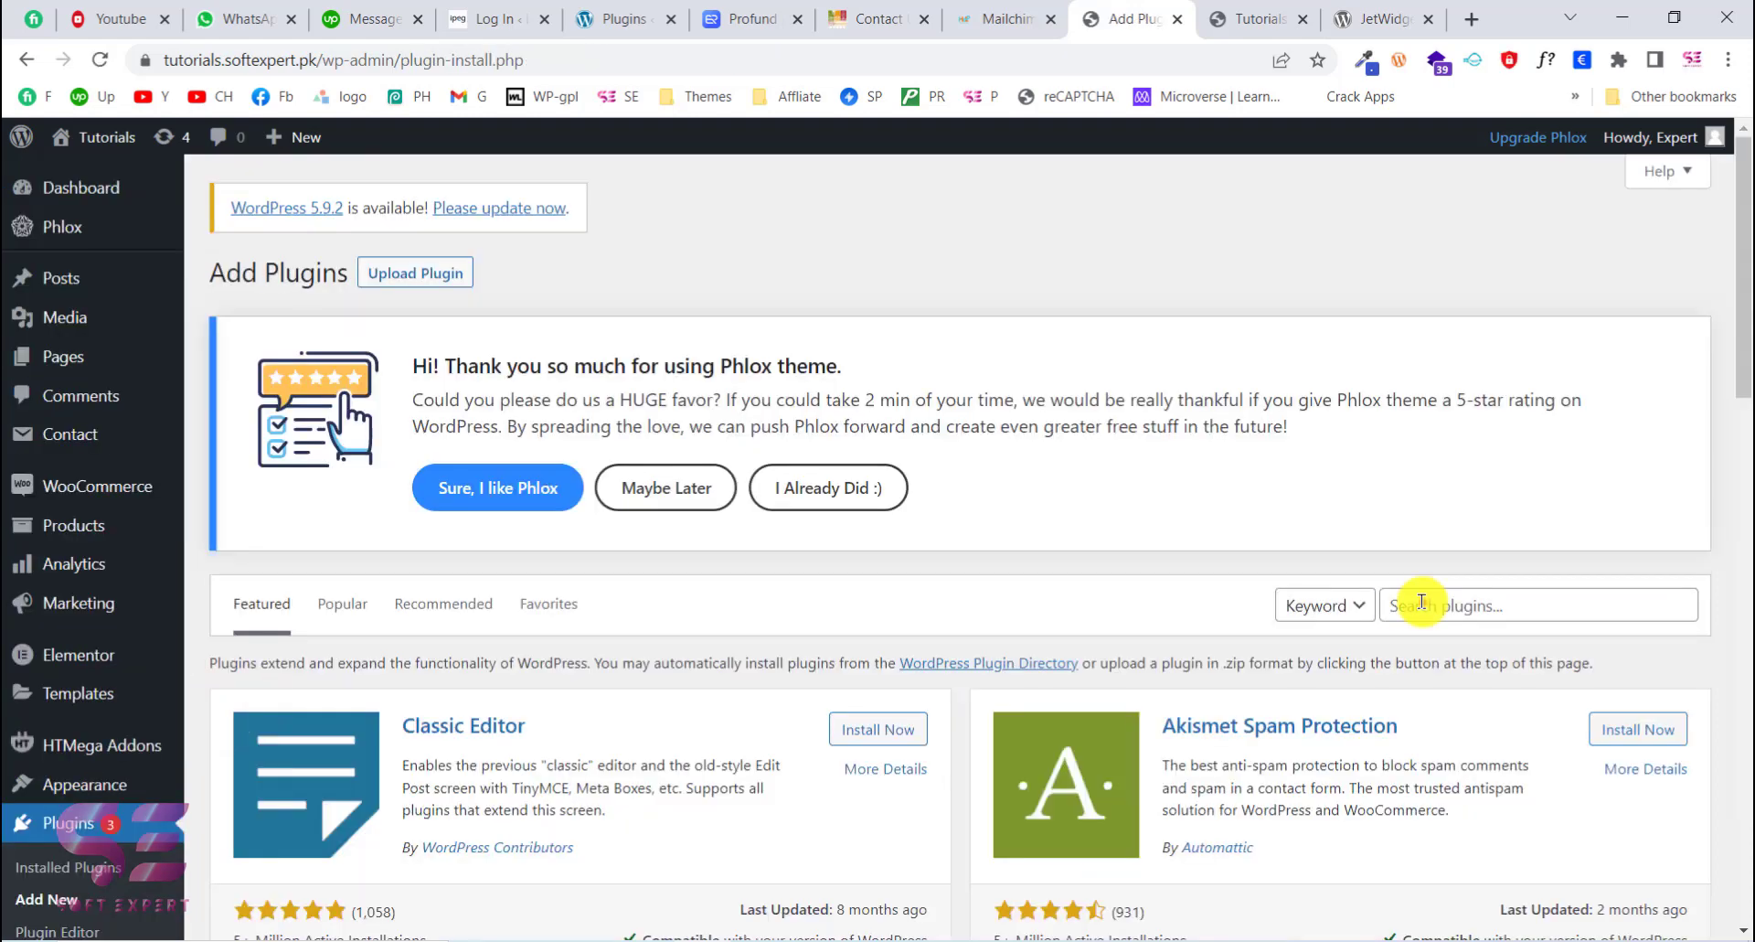
{"action": "key", "text": "ctrl+v"}
Step: Install and activate the JetWidgets for Elementor and WooCommerce plugin
{"action": "scroll", "coordinate": [1422, 602], "scroll_direction": "down", "scroll_amount": 2}
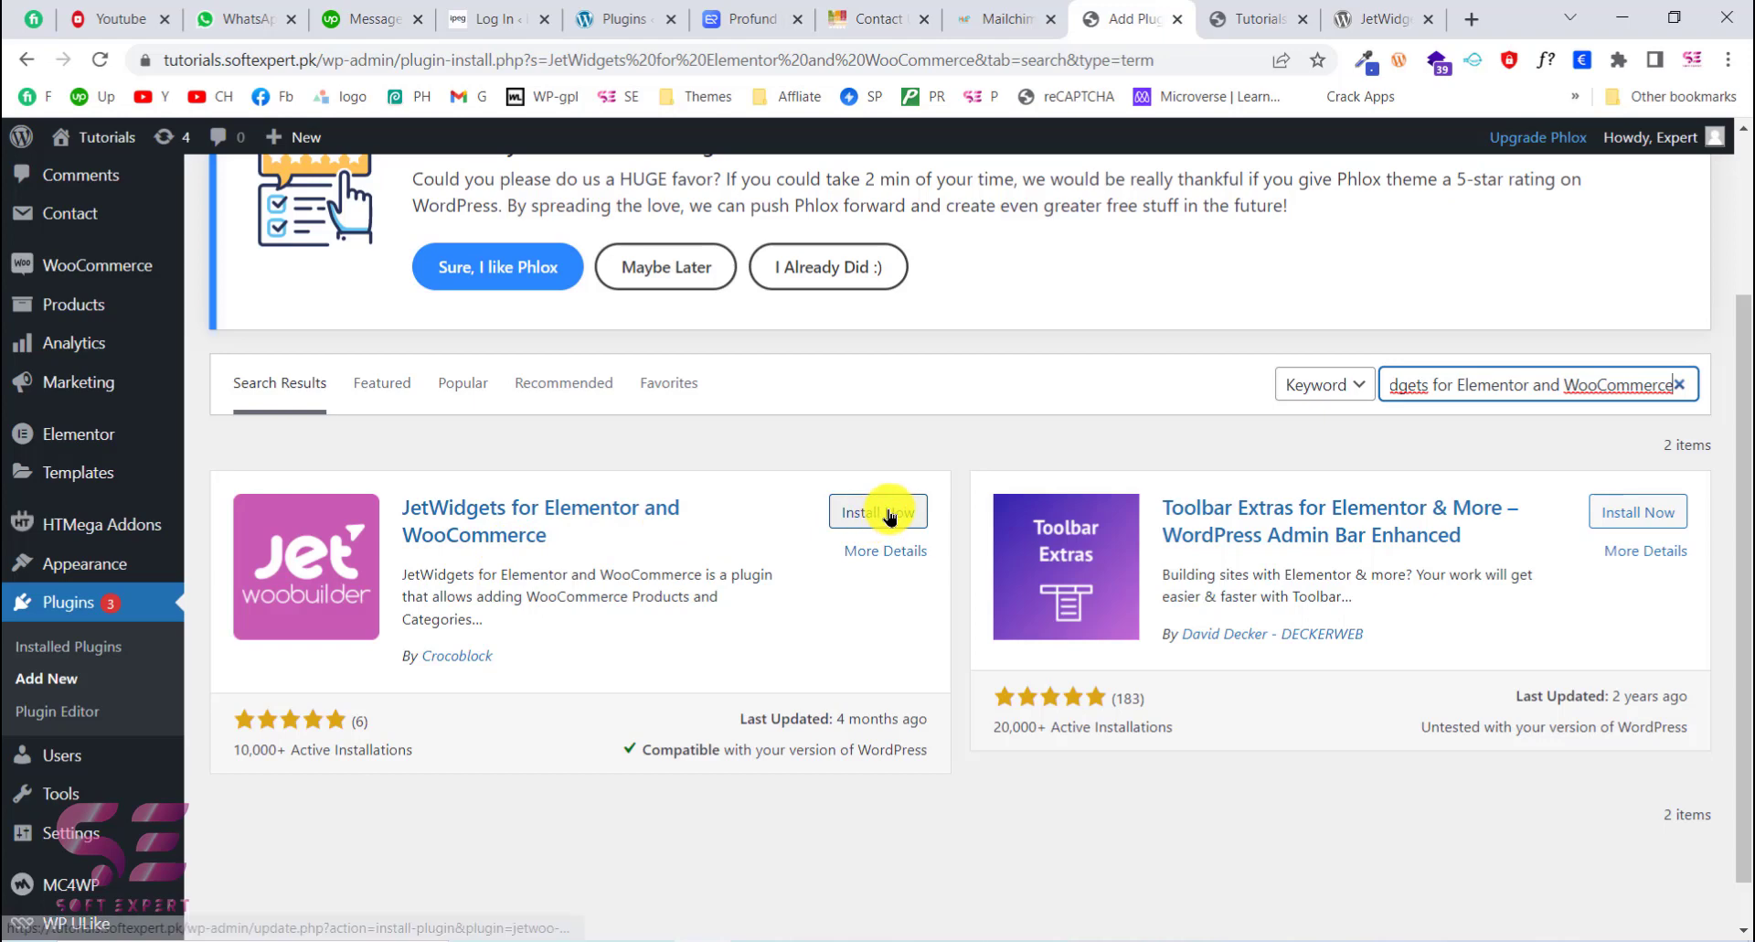
{"action": "left_click", "coordinate": [889, 515]}
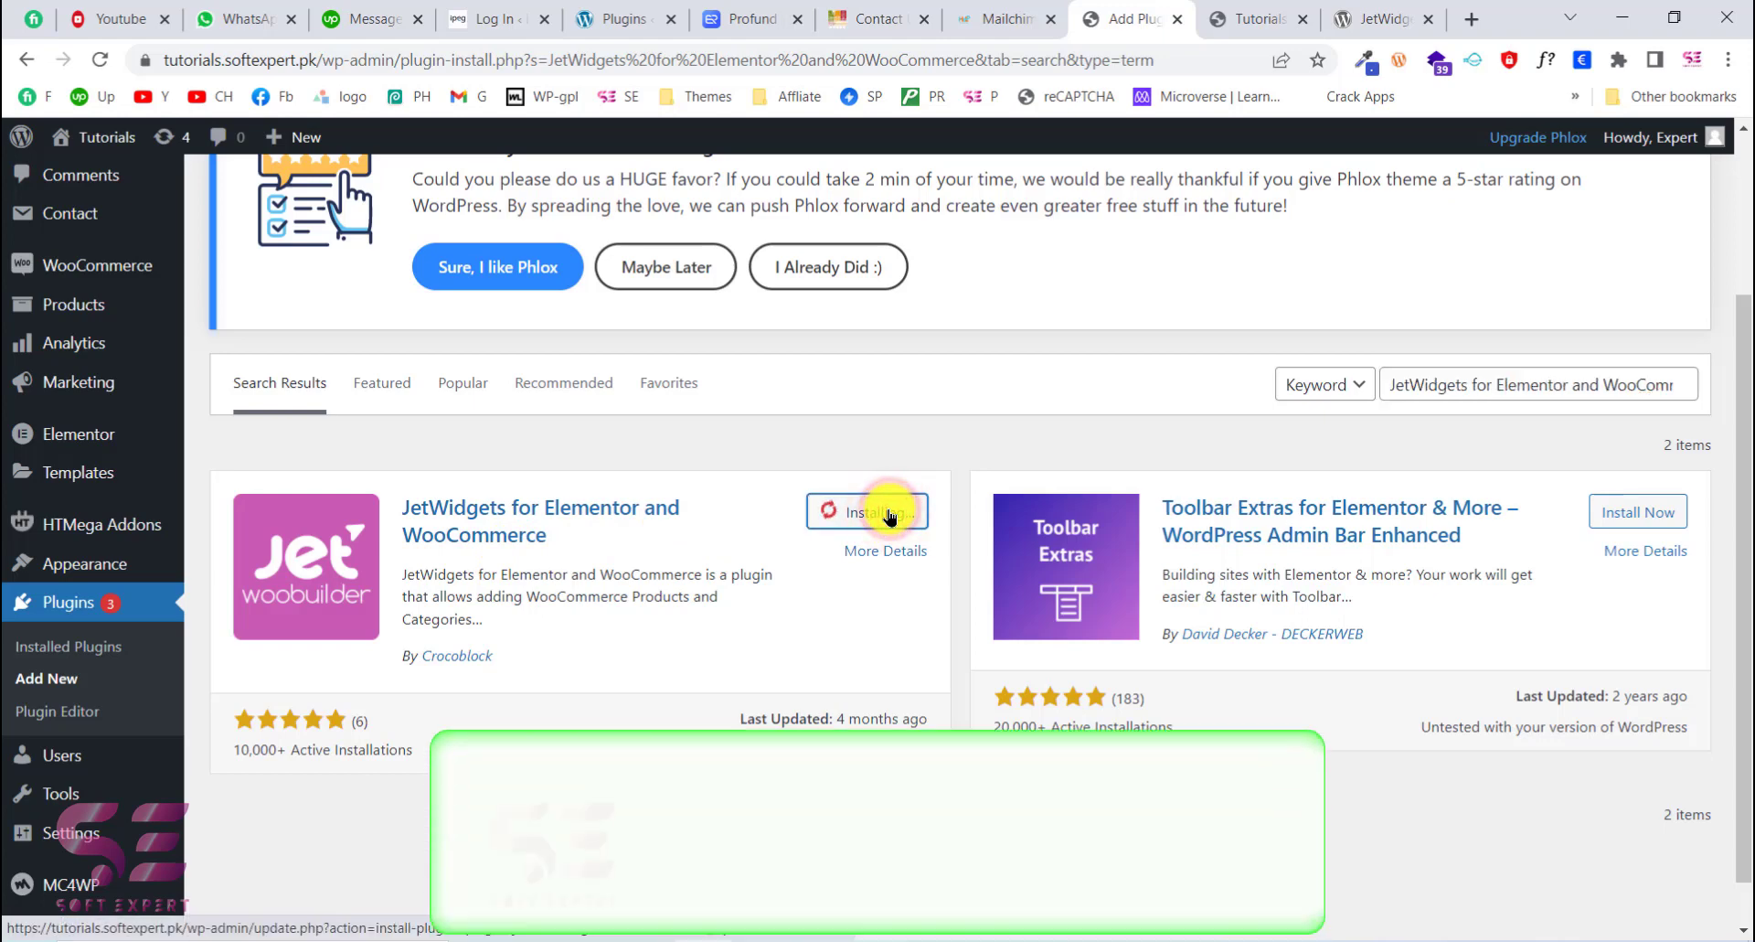
{"action": "left_click", "coordinate": [888, 514]}
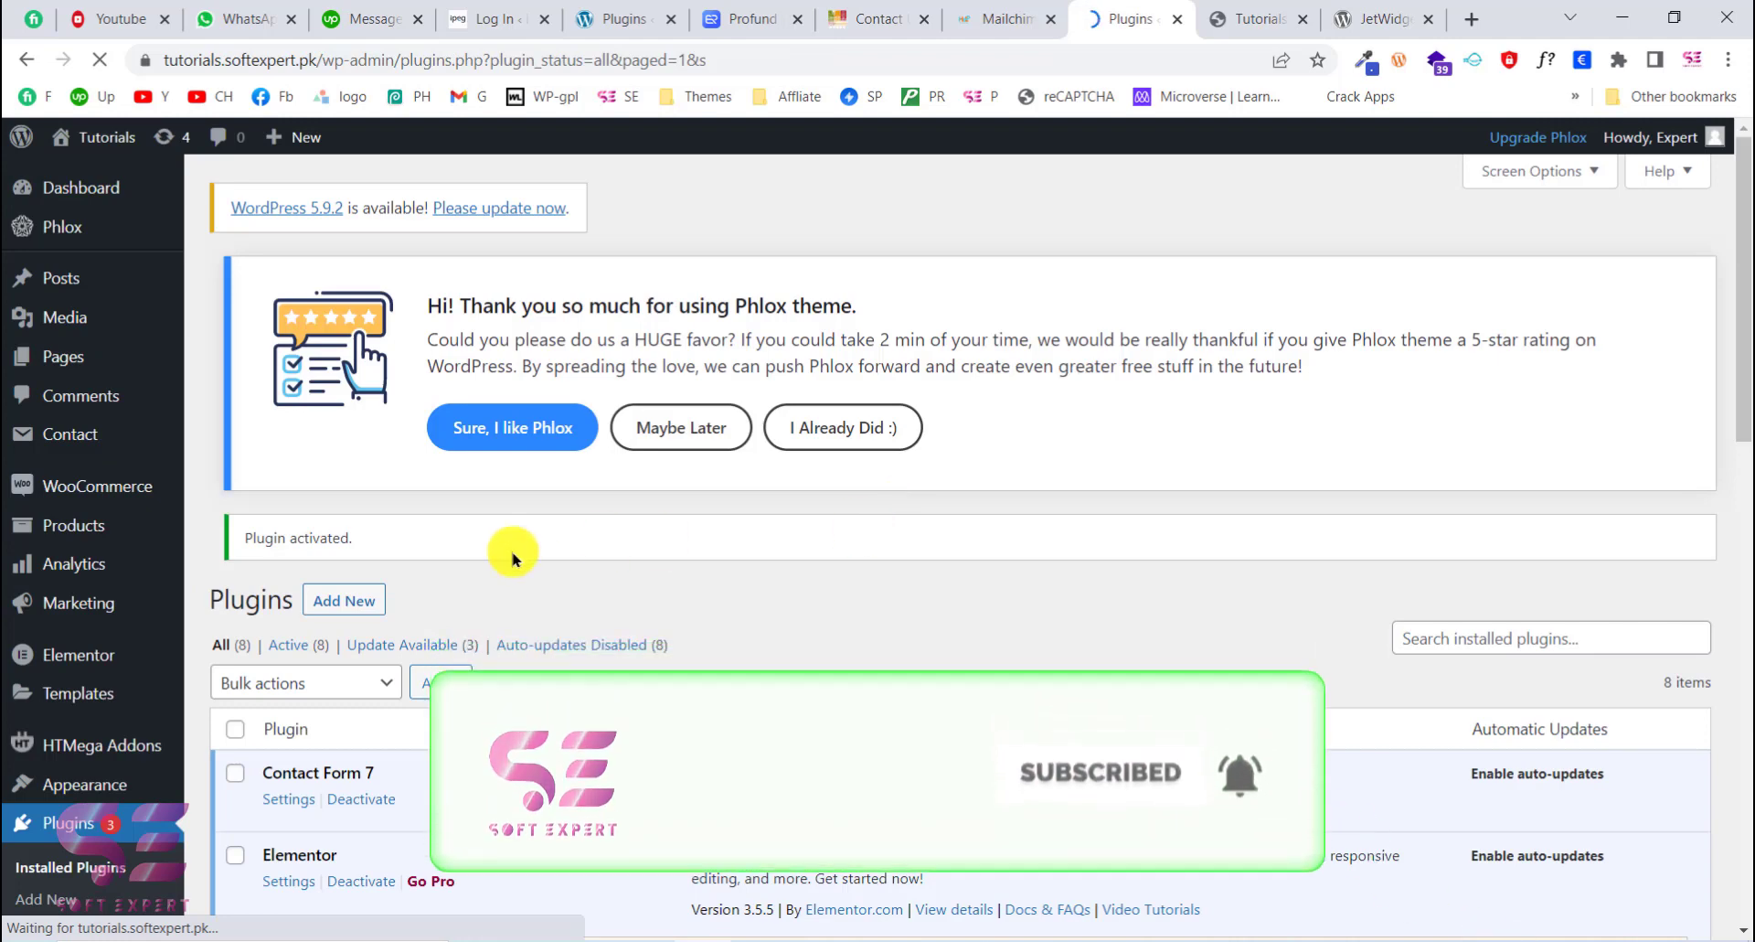
Step: Open the list of the site's pages and look through it down to the last entry
{"action": "left_click", "coordinate": [126, 364]}
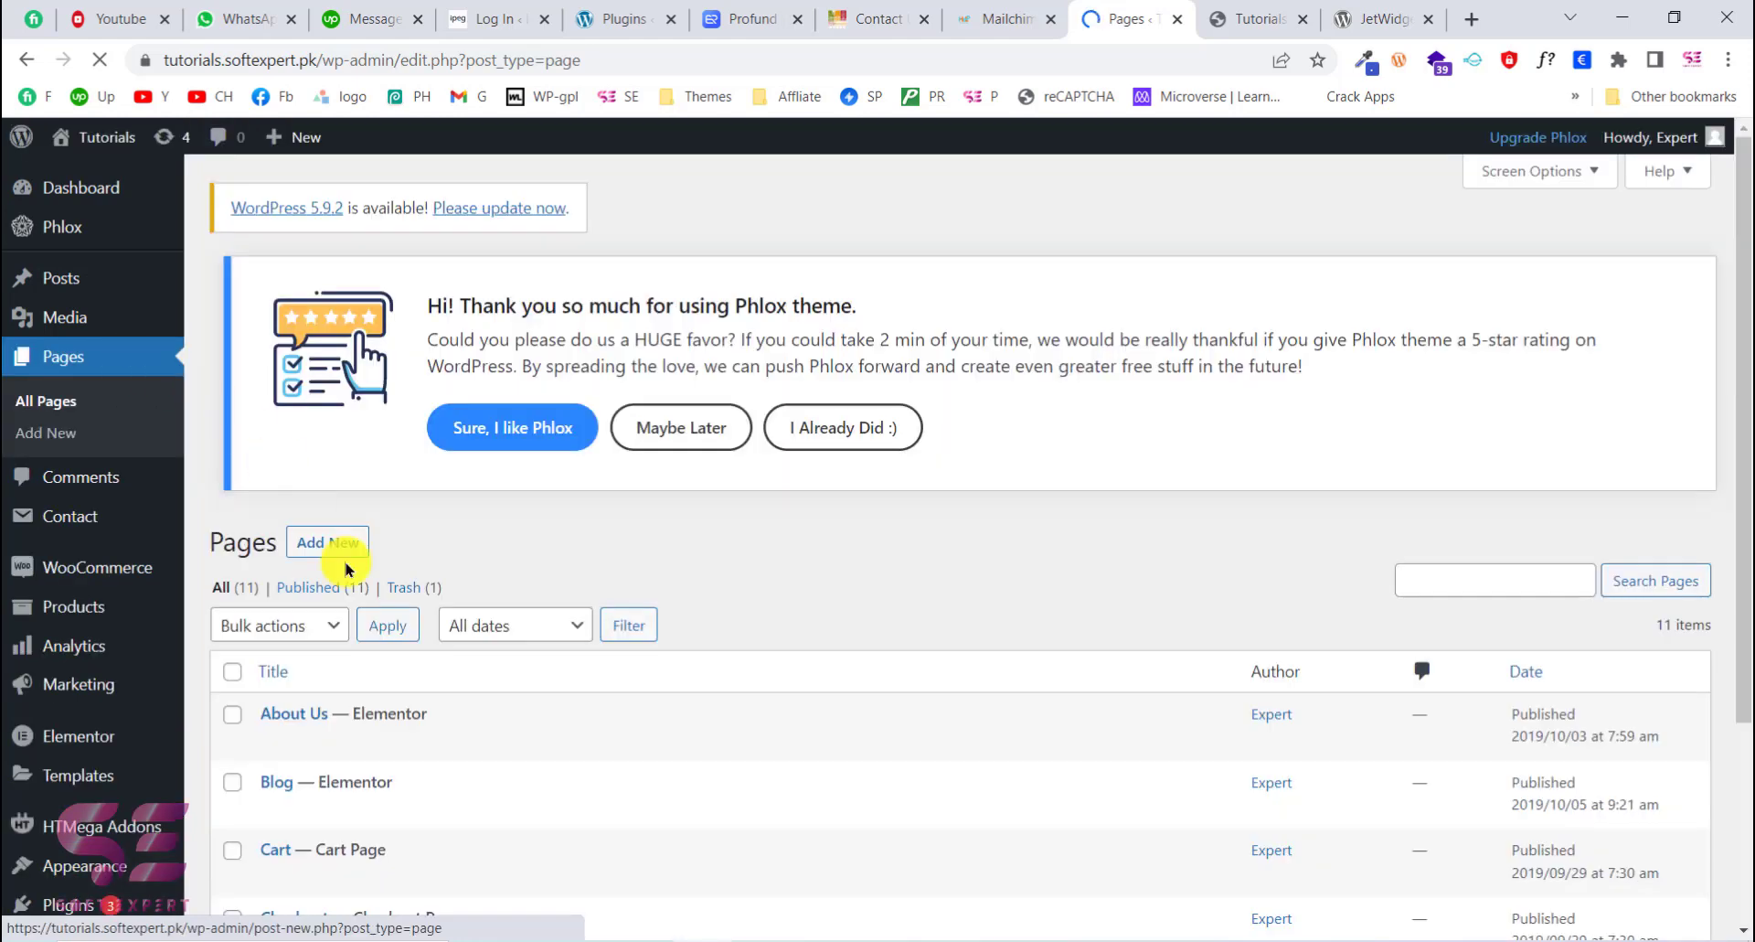
{"action": "scroll", "coordinate": [357, 585], "scroll_direction": "down", "scroll_amount": 3}
{"action": "scroll", "coordinate": [350, 758], "scroll_direction": "down", "scroll_amount": 4}
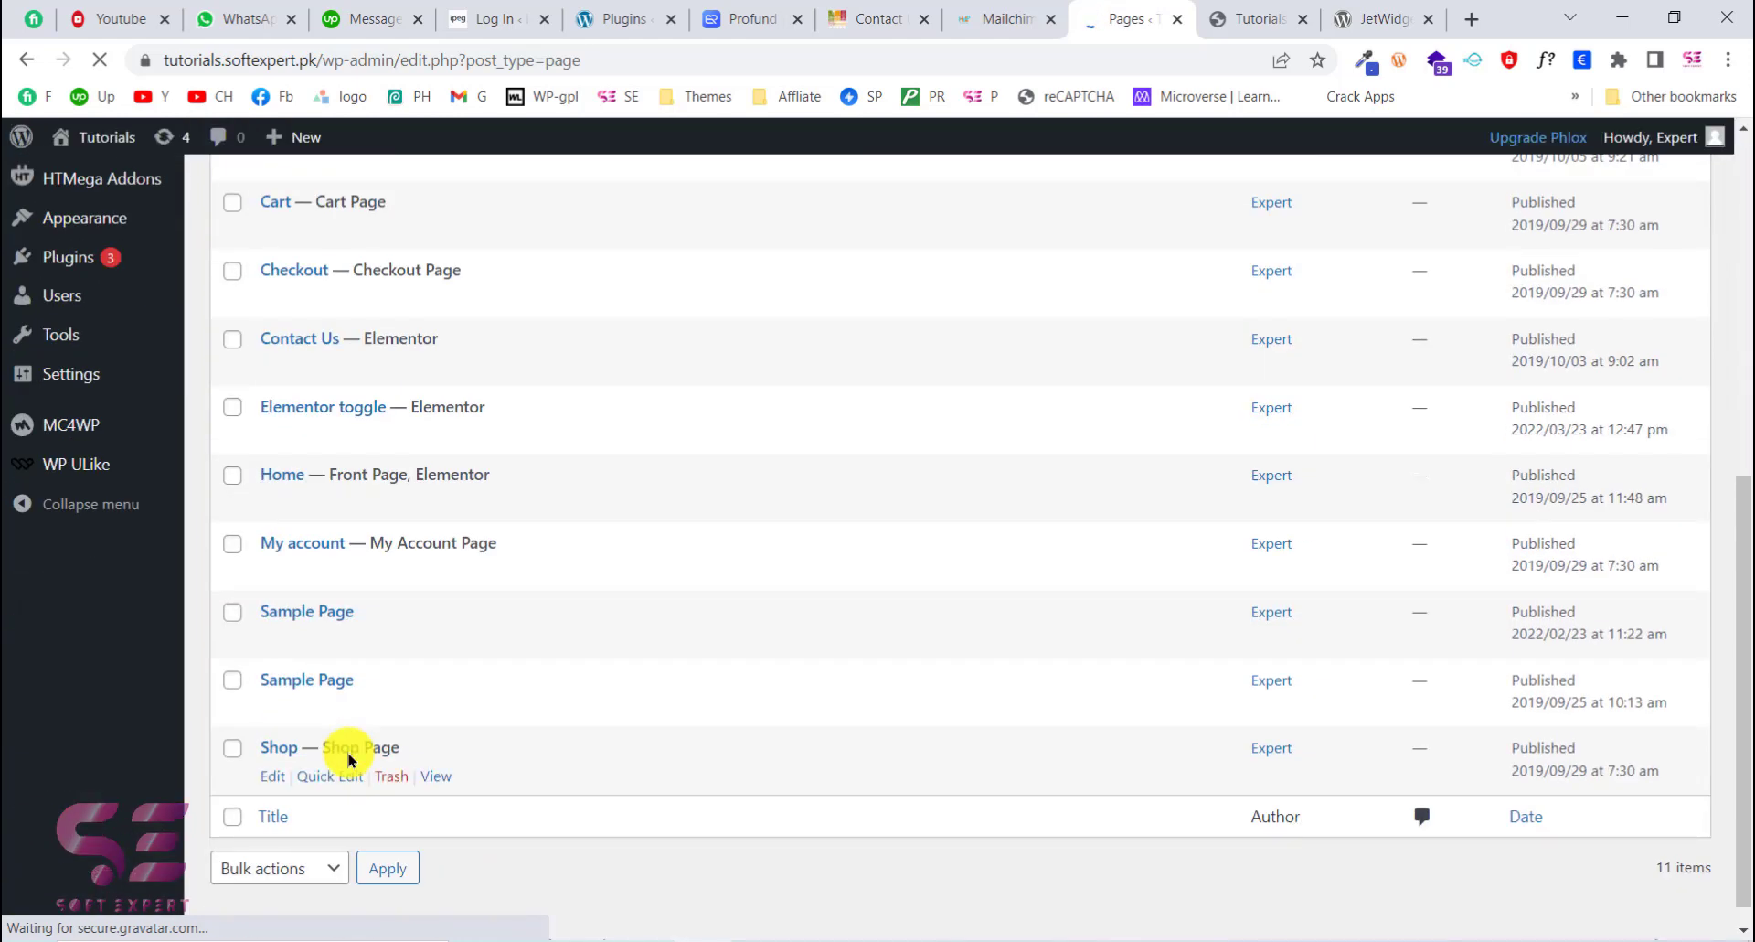
Step: Open the "Elementor toggle" page for editing with Elementor in a new browser tab
{"action": "left_click", "coordinate": [352, 570]}
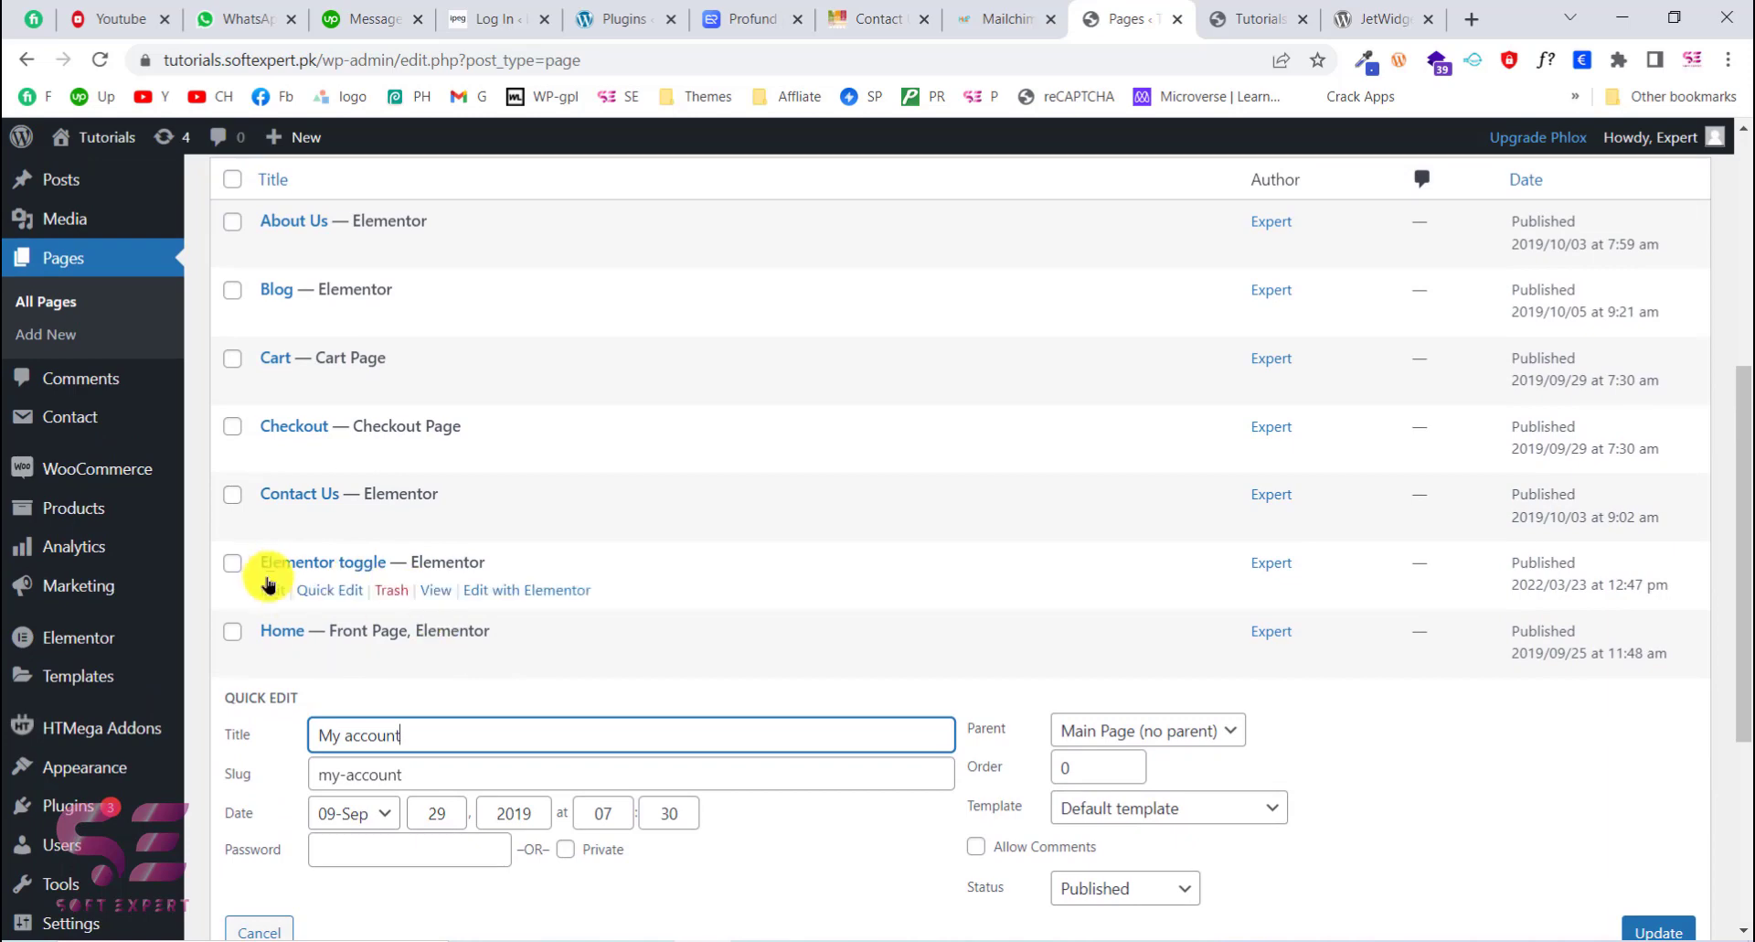
{"action": "right_click", "coordinate": [517, 594]}
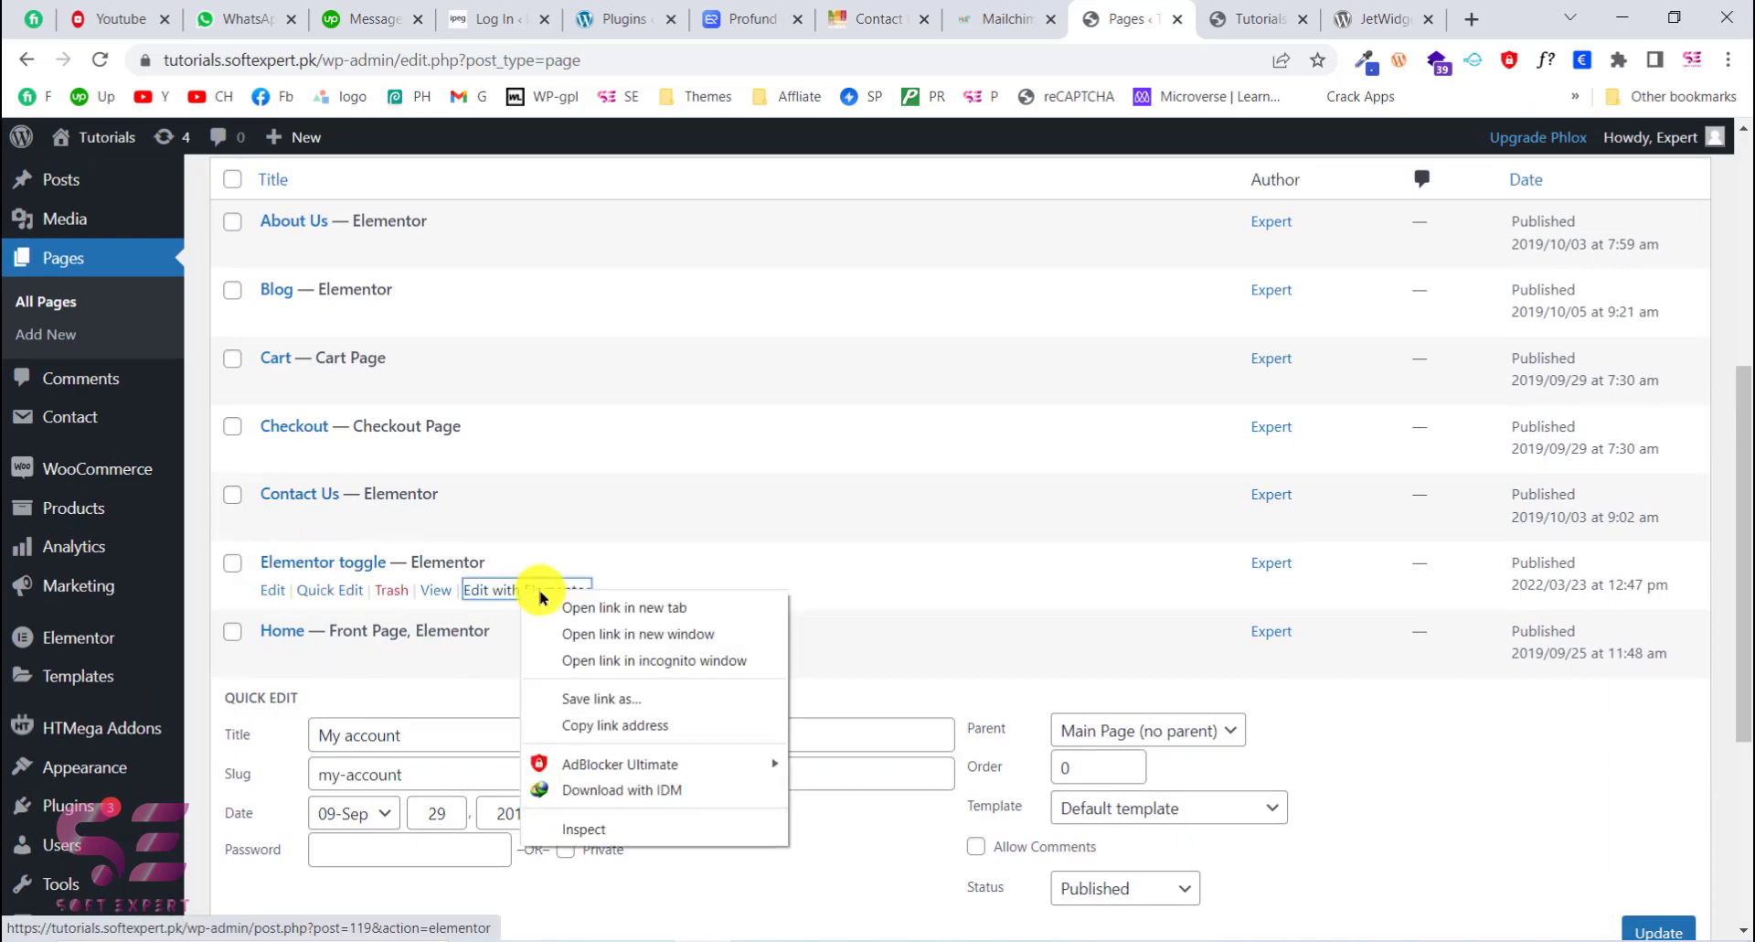
{"action": "left_click", "coordinate": [595, 603]}
{"action": "left_click", "coordinate": [1154, 19]}
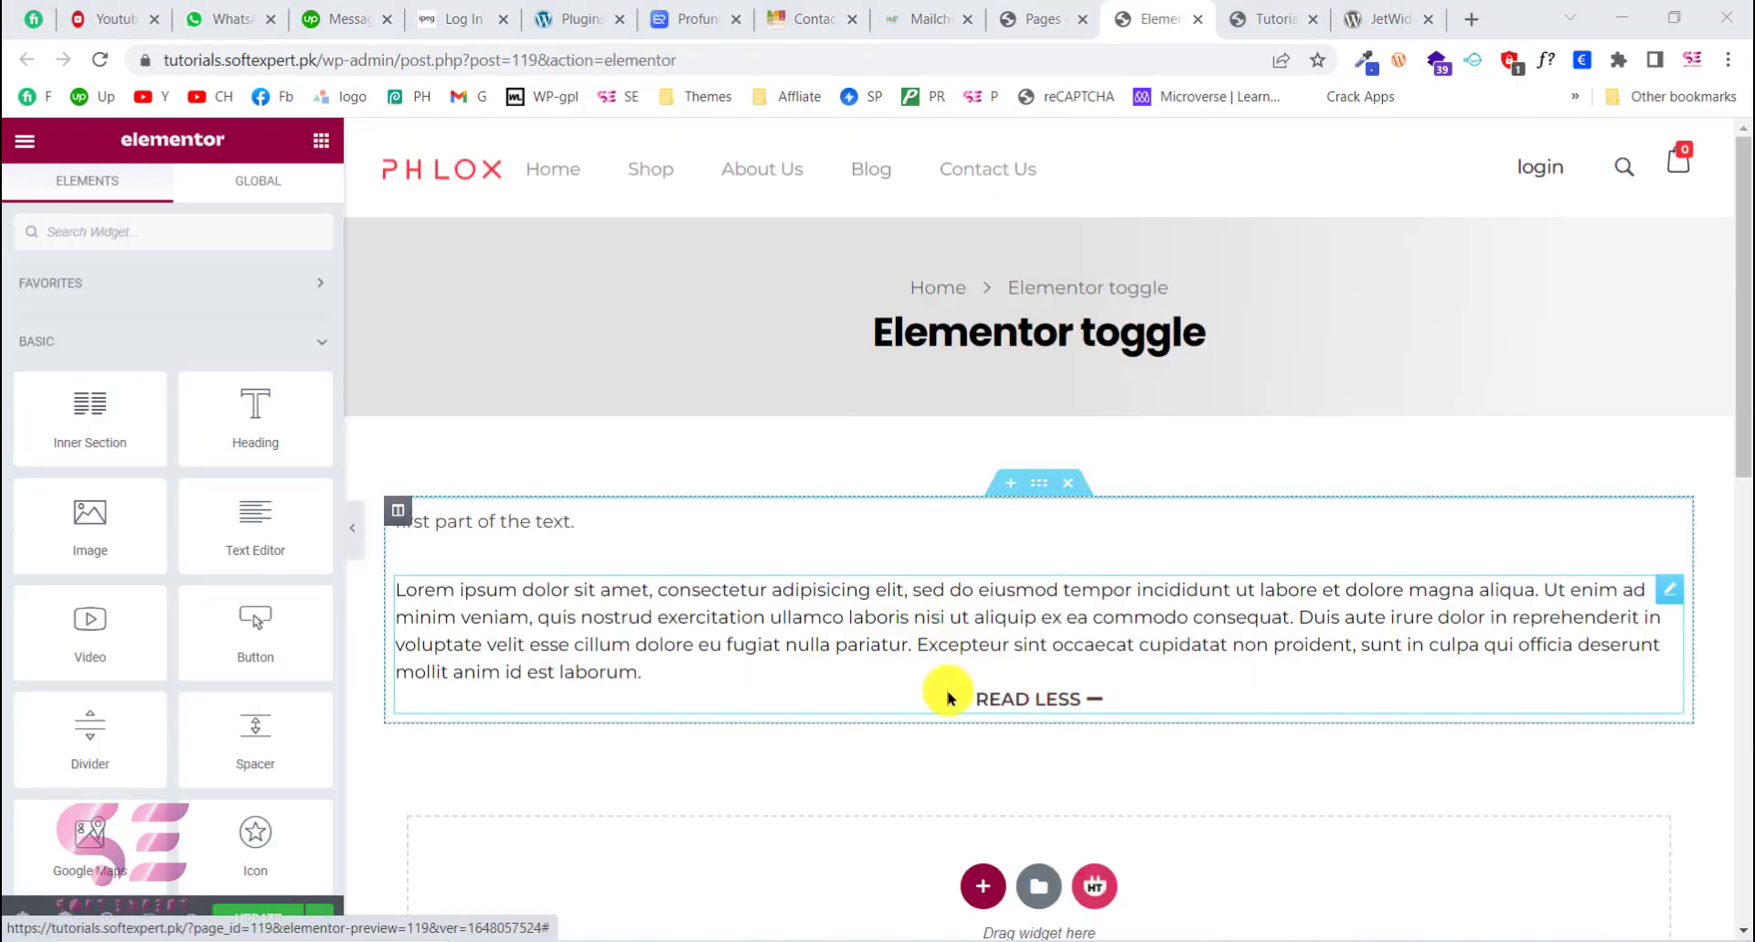
Step: Search the widgets for "cate" and add the Woo Categories Grid widget below the page's Read More toggle
{"action": "left_click", "coordinate": [1035, 704]}
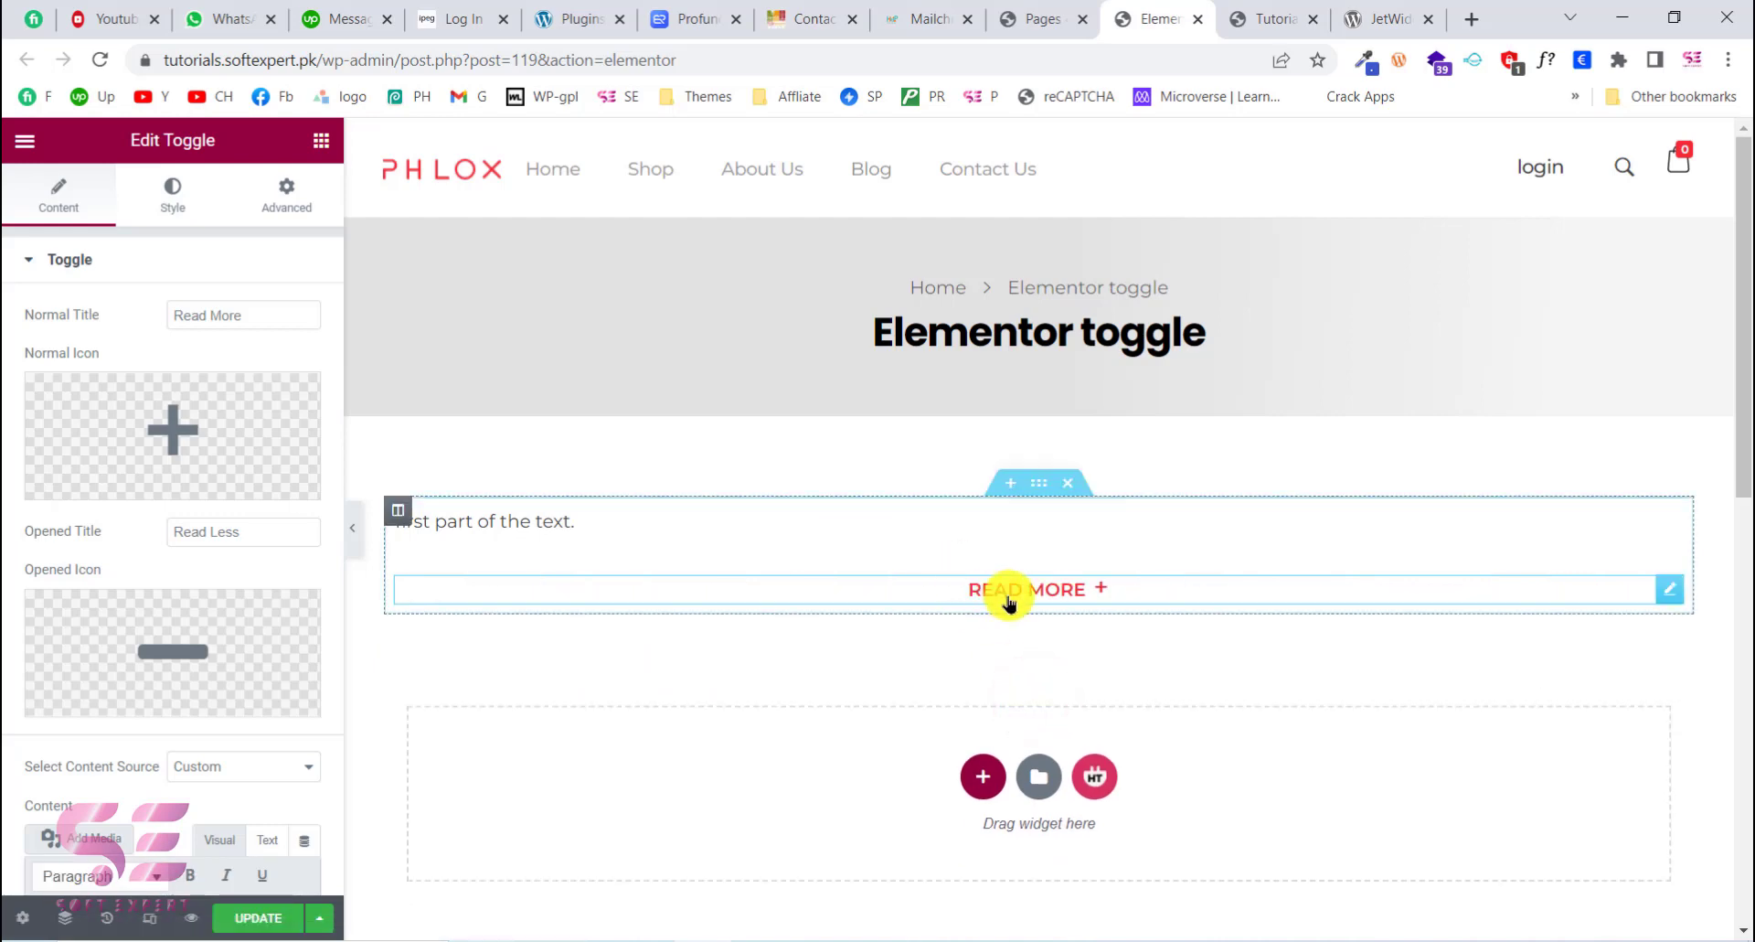
{"action": "left_click", "coordinate": [1007, 597]}
{"action": "scroll", "coordinate": [1057, 628], "scroll_direction": "down", "scroll_amount": 3}
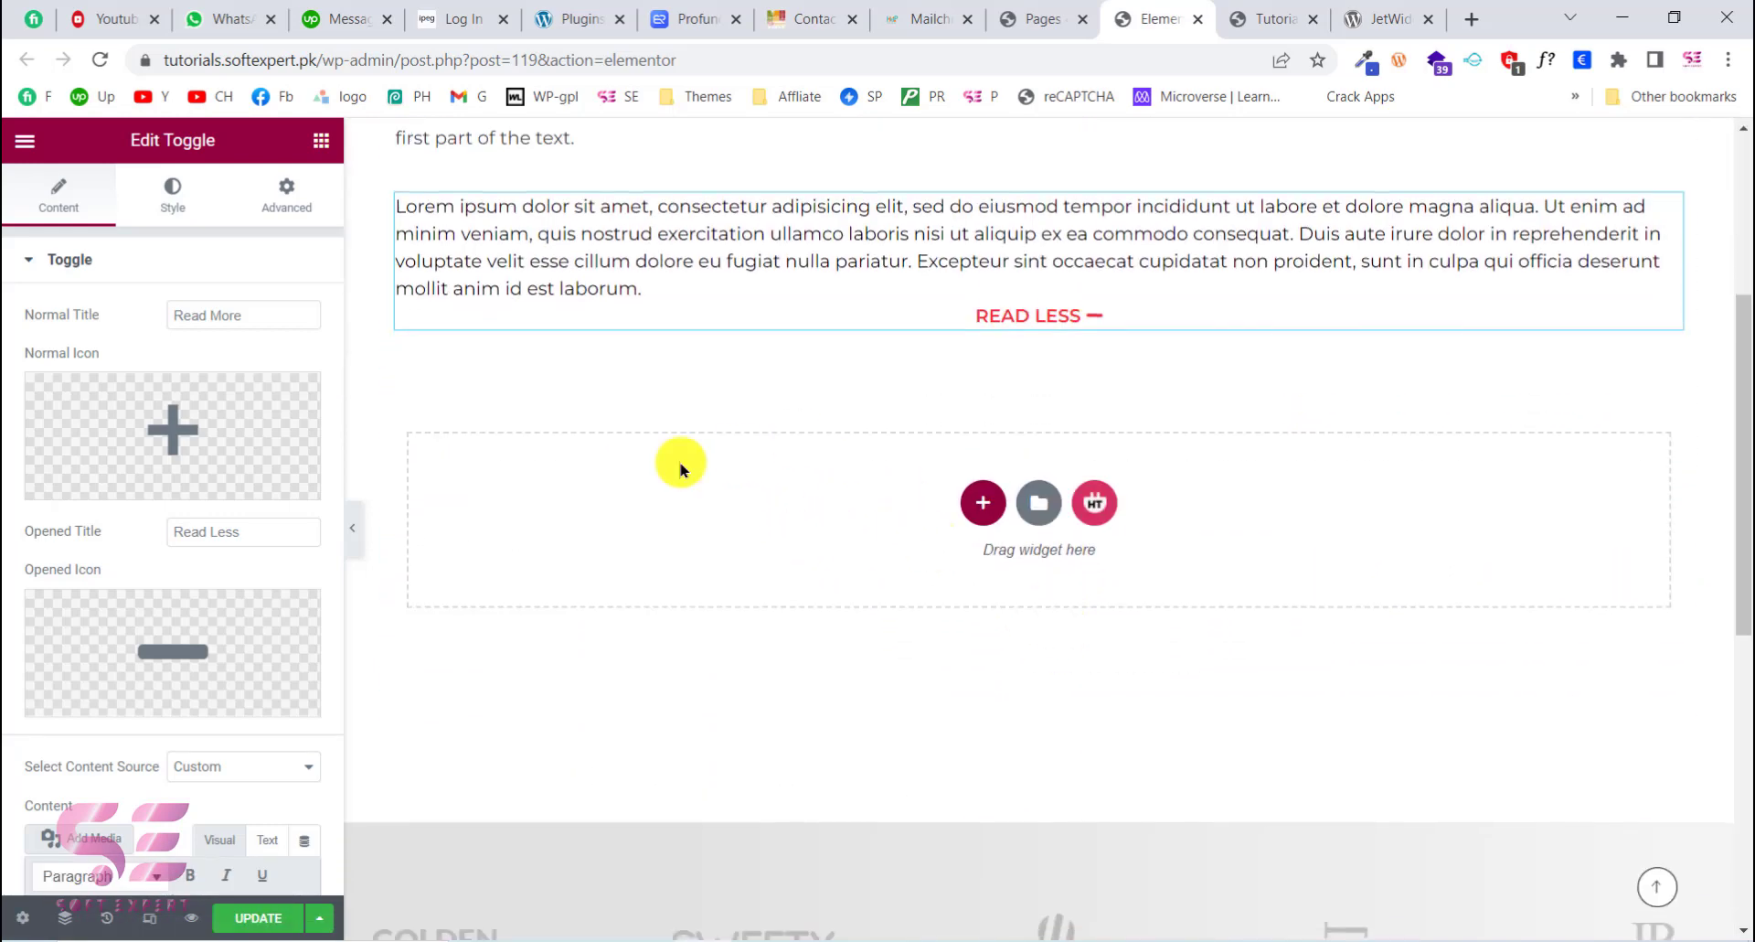
{"action": "left_click", "coordinate": [323, 144]}
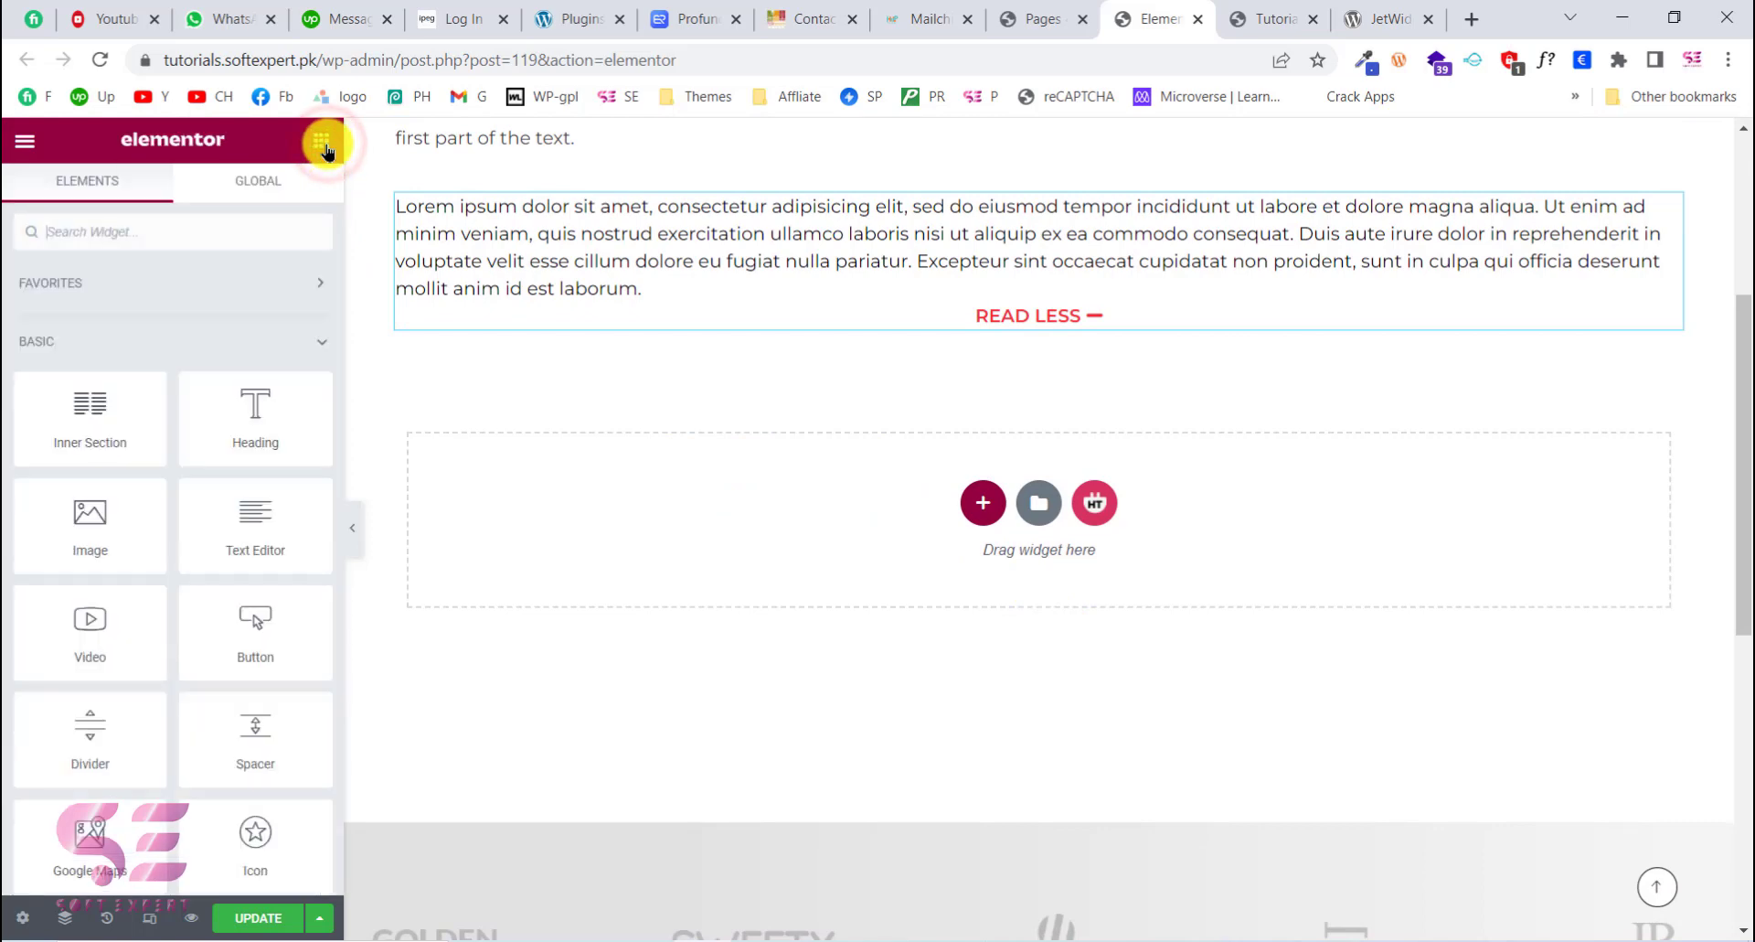
{"action": "type", "text": "cate"}
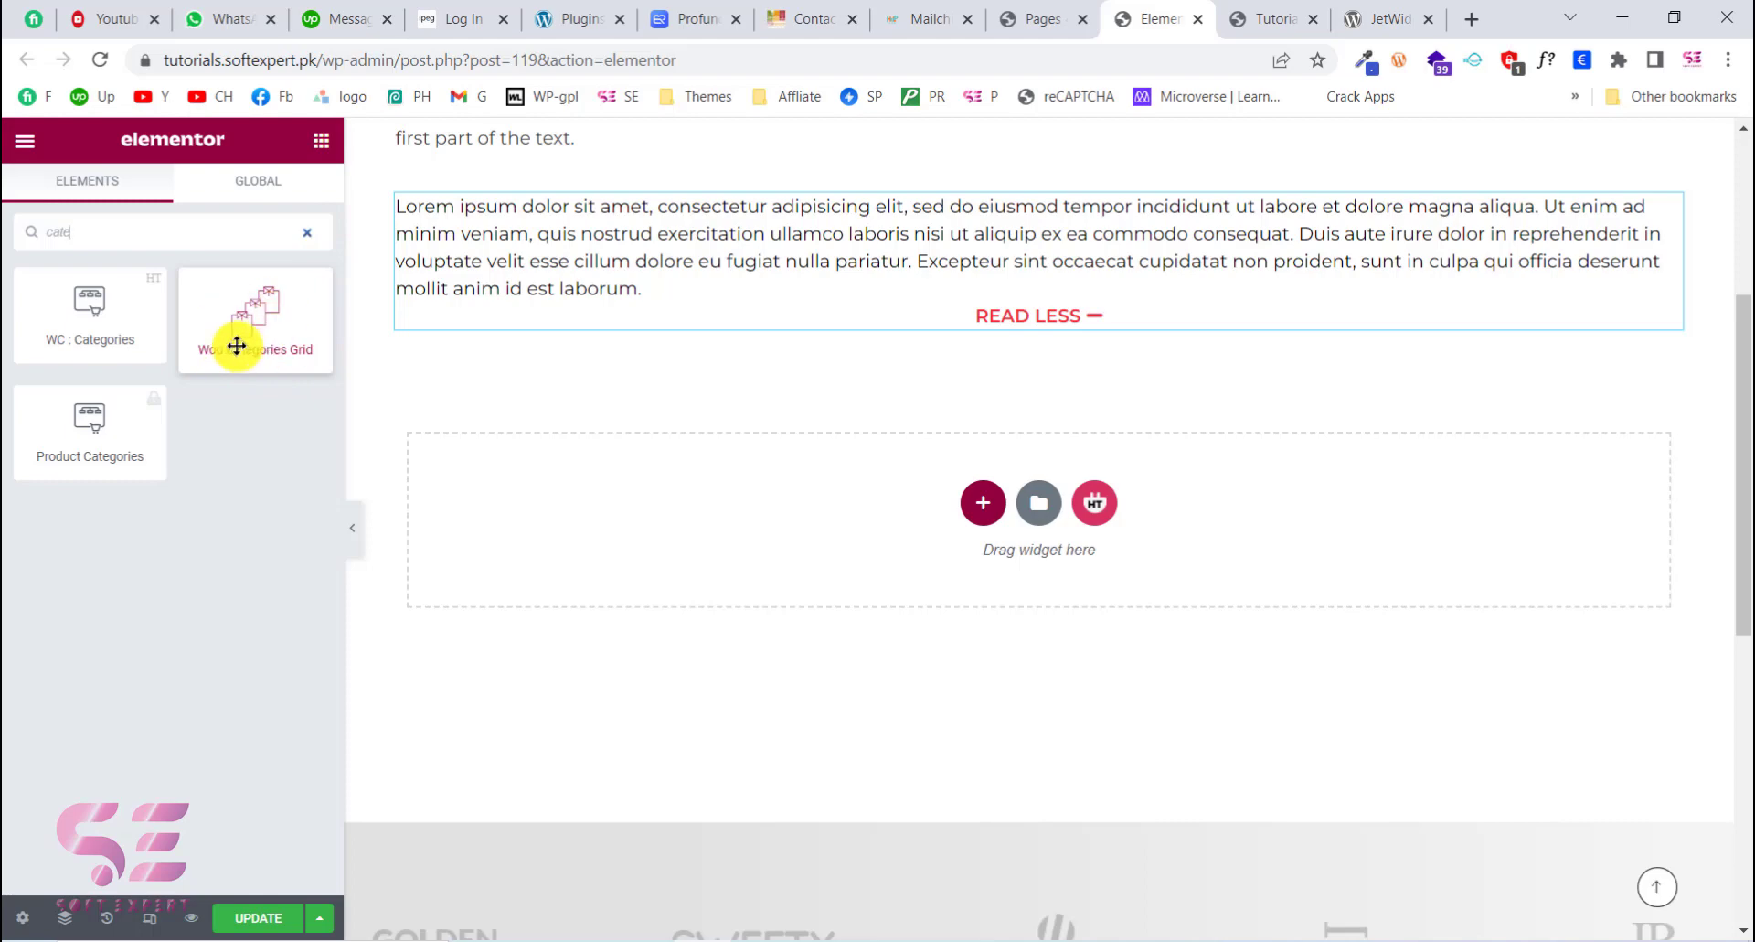
{"action": "left_click_drag", "start_coordinate": [261, 297], "coordinate": [645, 487]}
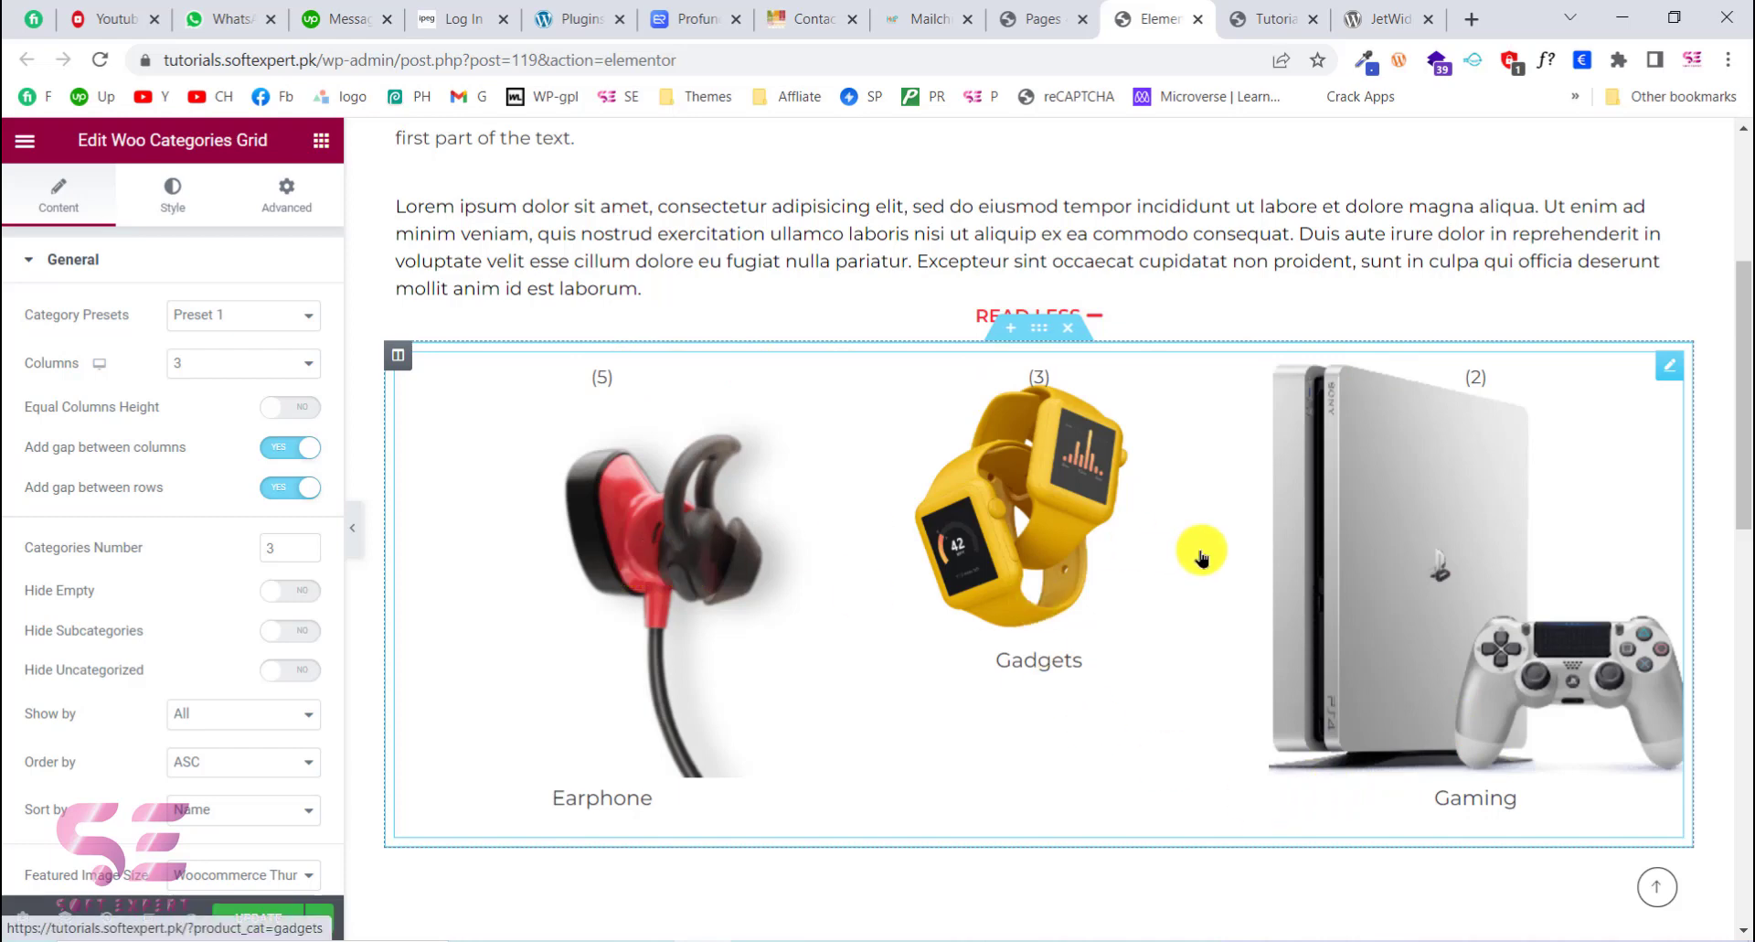
Step: Look at the store's product categories list in the WordPress admin and return to the Elementor editor
{"action": "left_click", "coordinate": [1049, 11]}
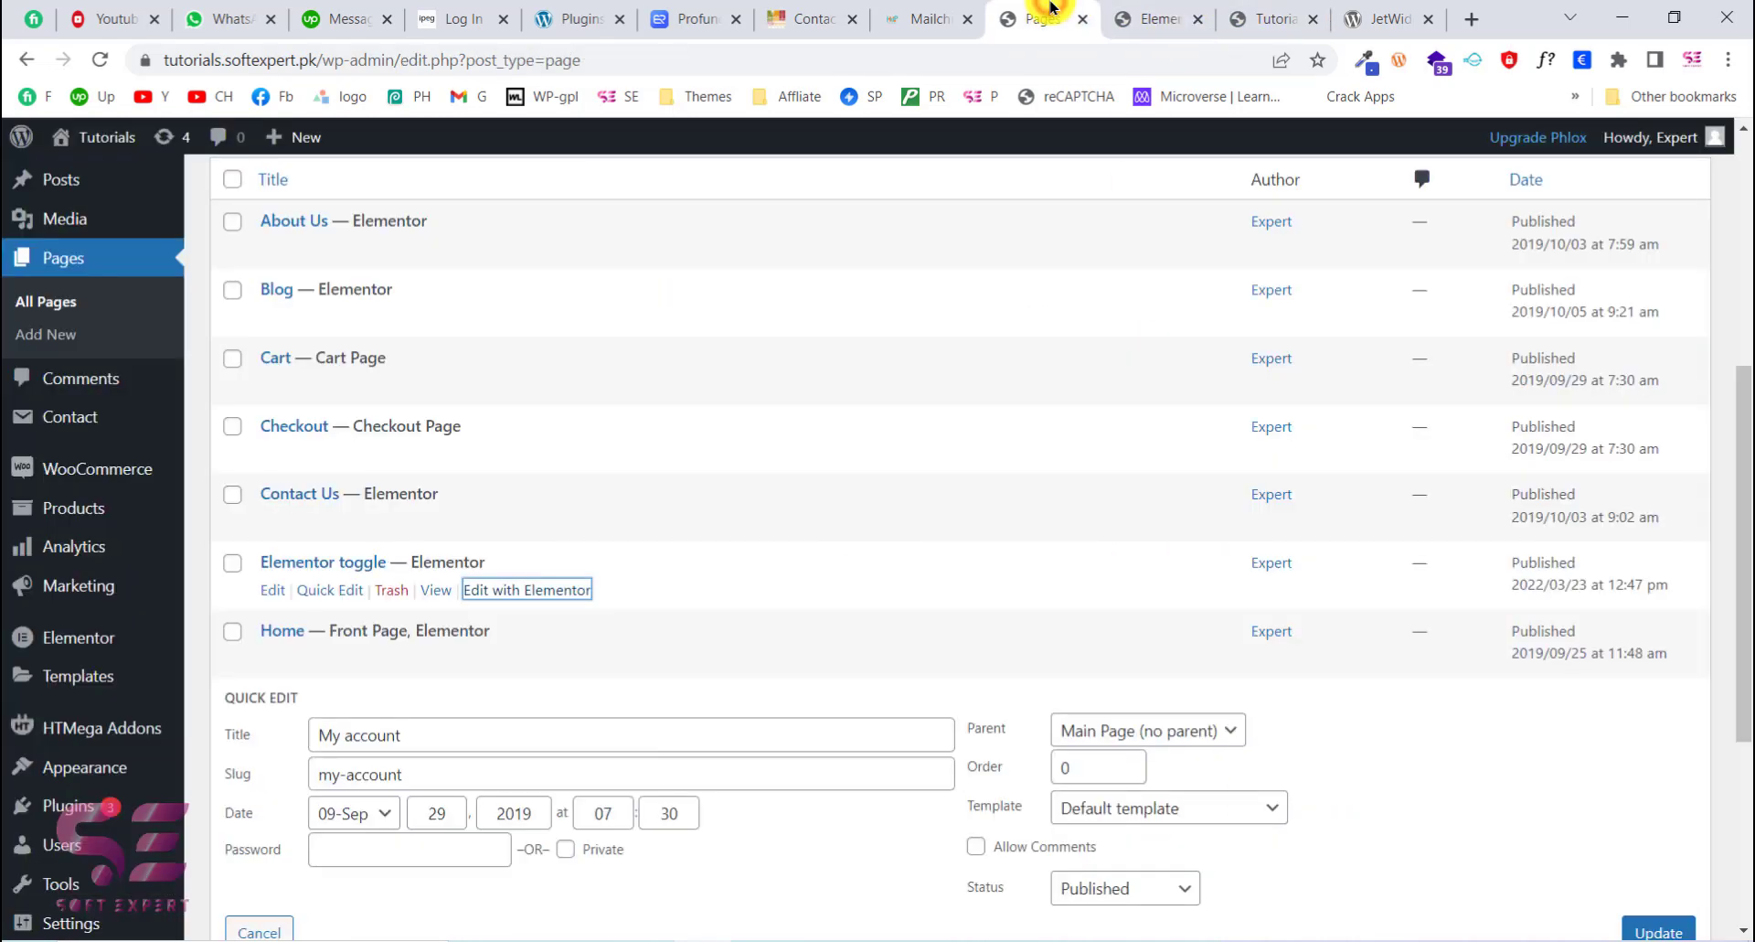
{"action": "scroll", "coordinate": [117, 461], "scroll_direction": "up", "scroll_amount": 1}
{"action": "mouse_move", "coordinate": [174, 570]}
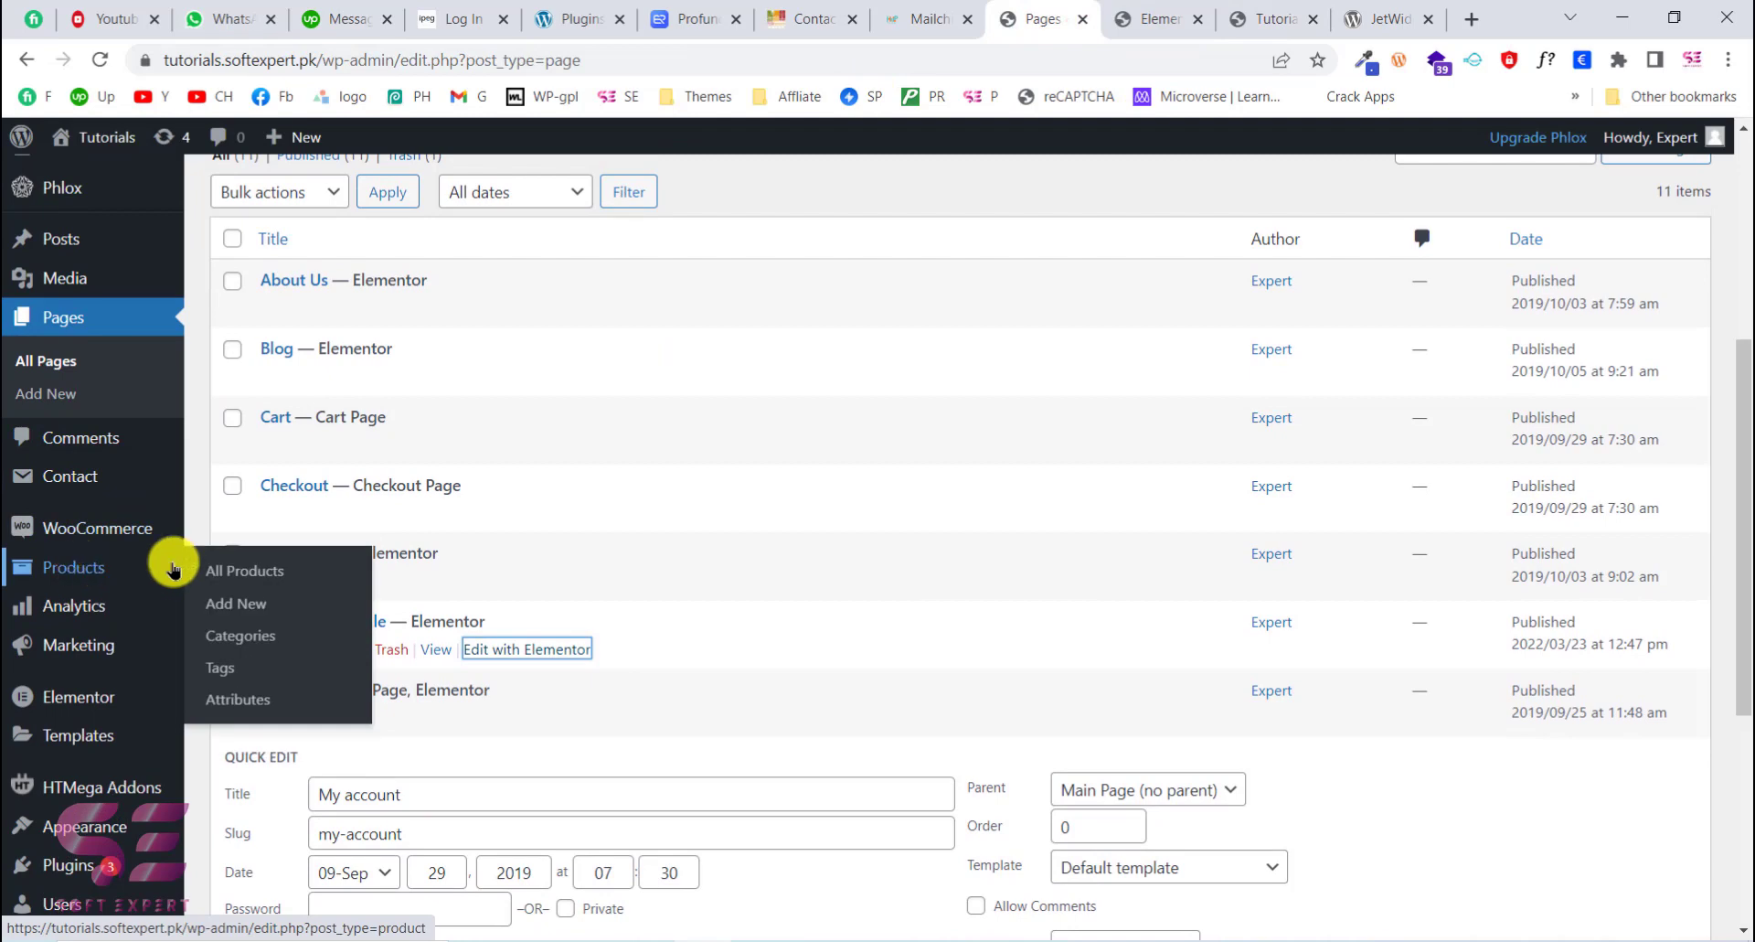
{"action": "left_click", "coordinate": [240, 636]}
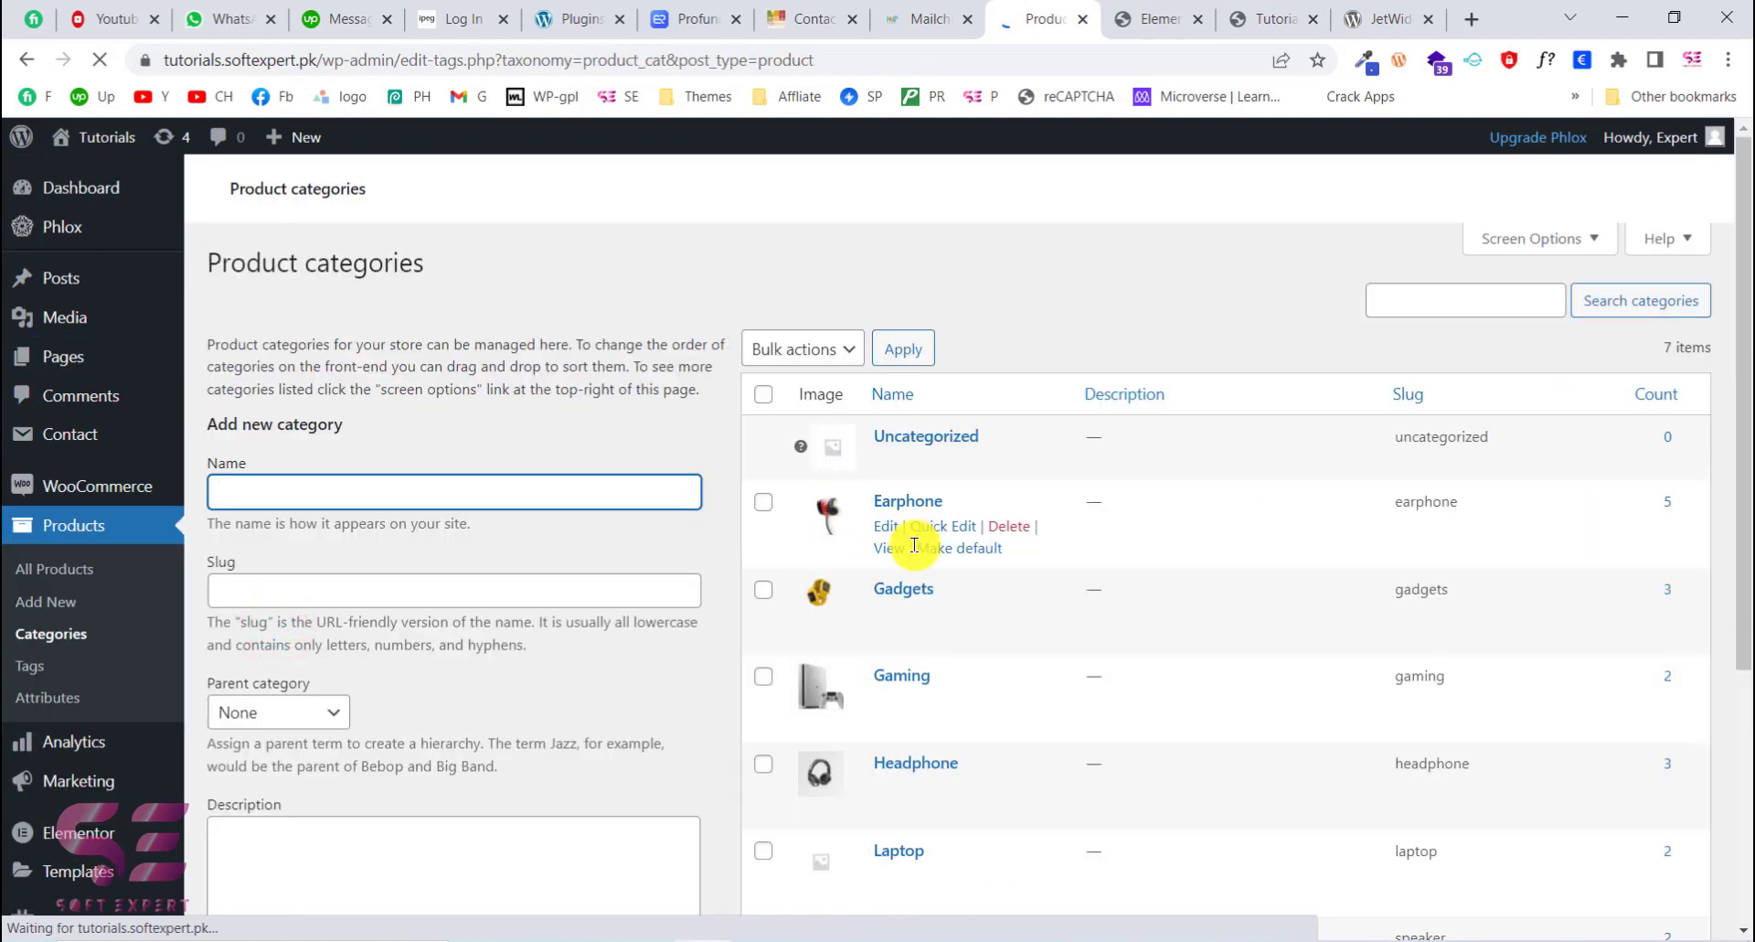
{"action": "left_click", "coordinate": [1146, 15]}
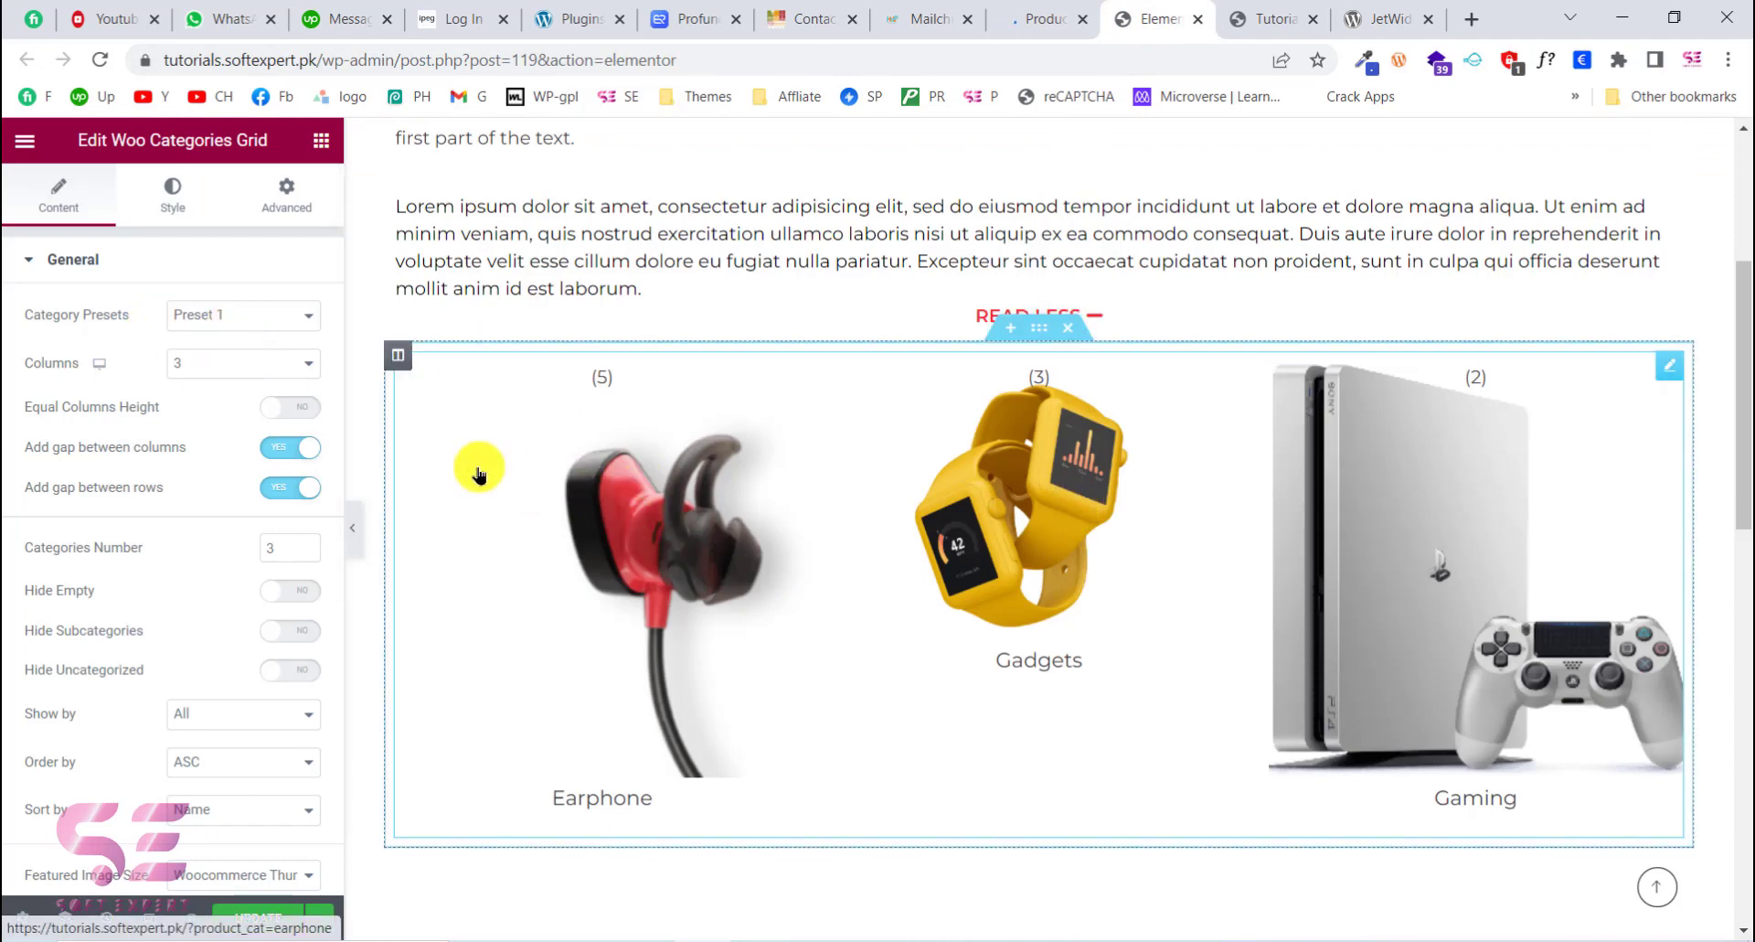
Step: Try category presets 2, 3 and 4 on the Woo Categories Grid and settle on Preset 5
{"action": "left_click", "coordinate": [243, 314]}
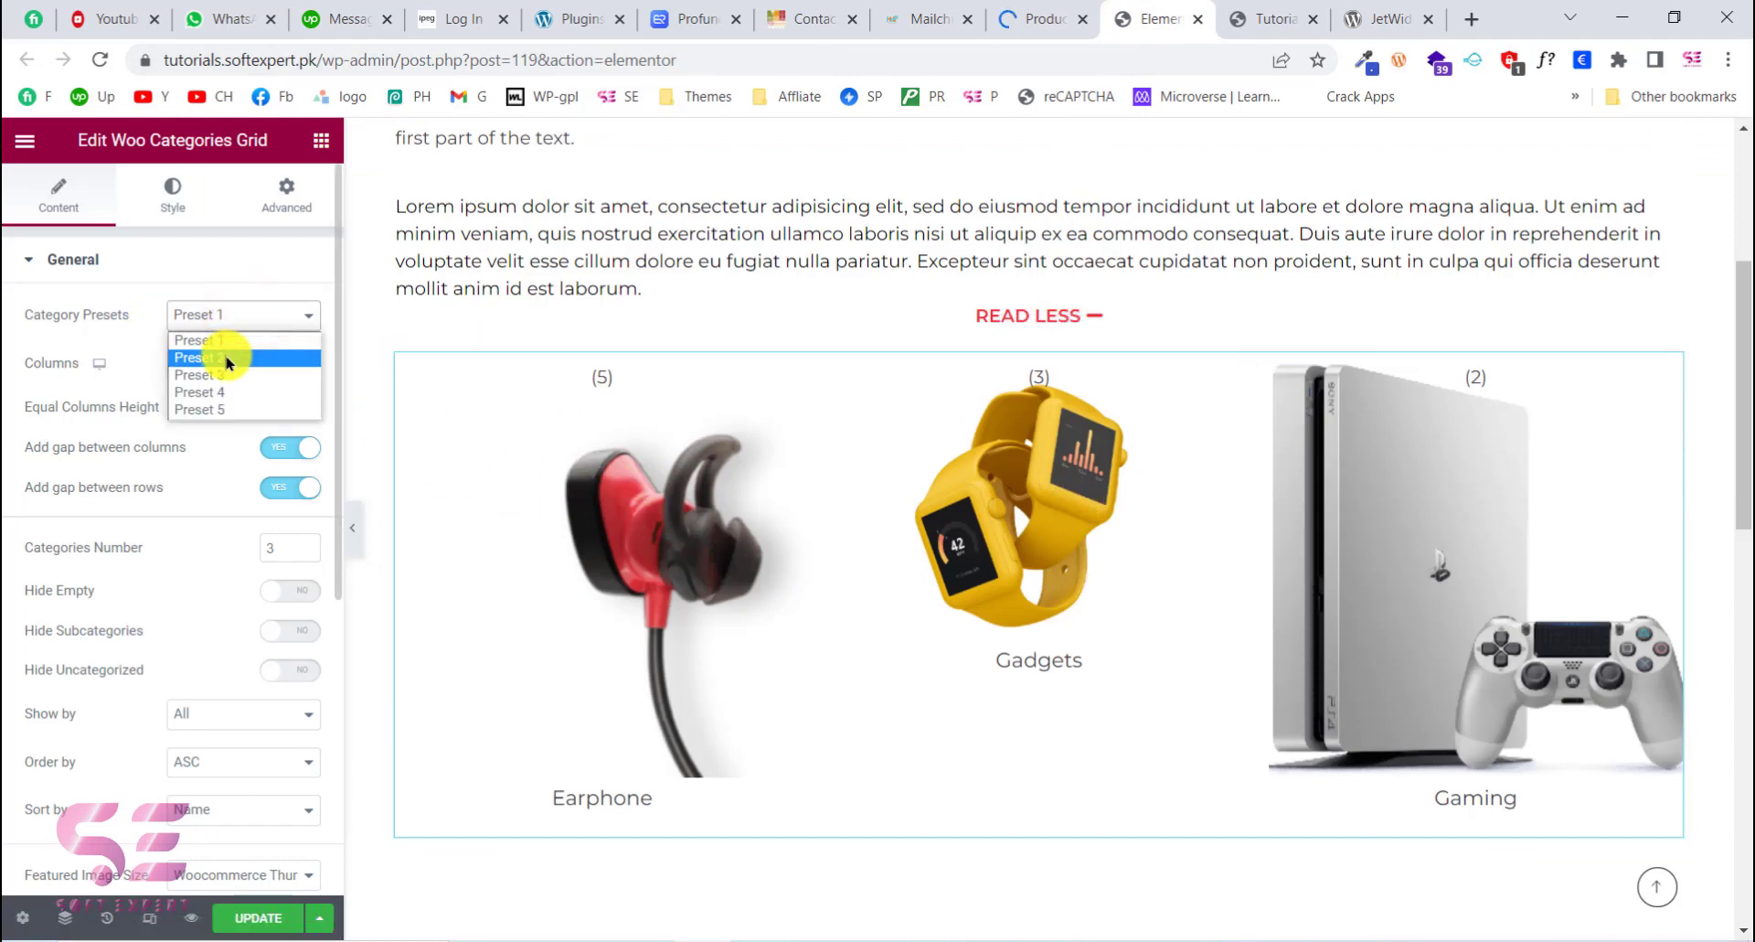
{"action": "left_click", "coordinate": [228, 358]}
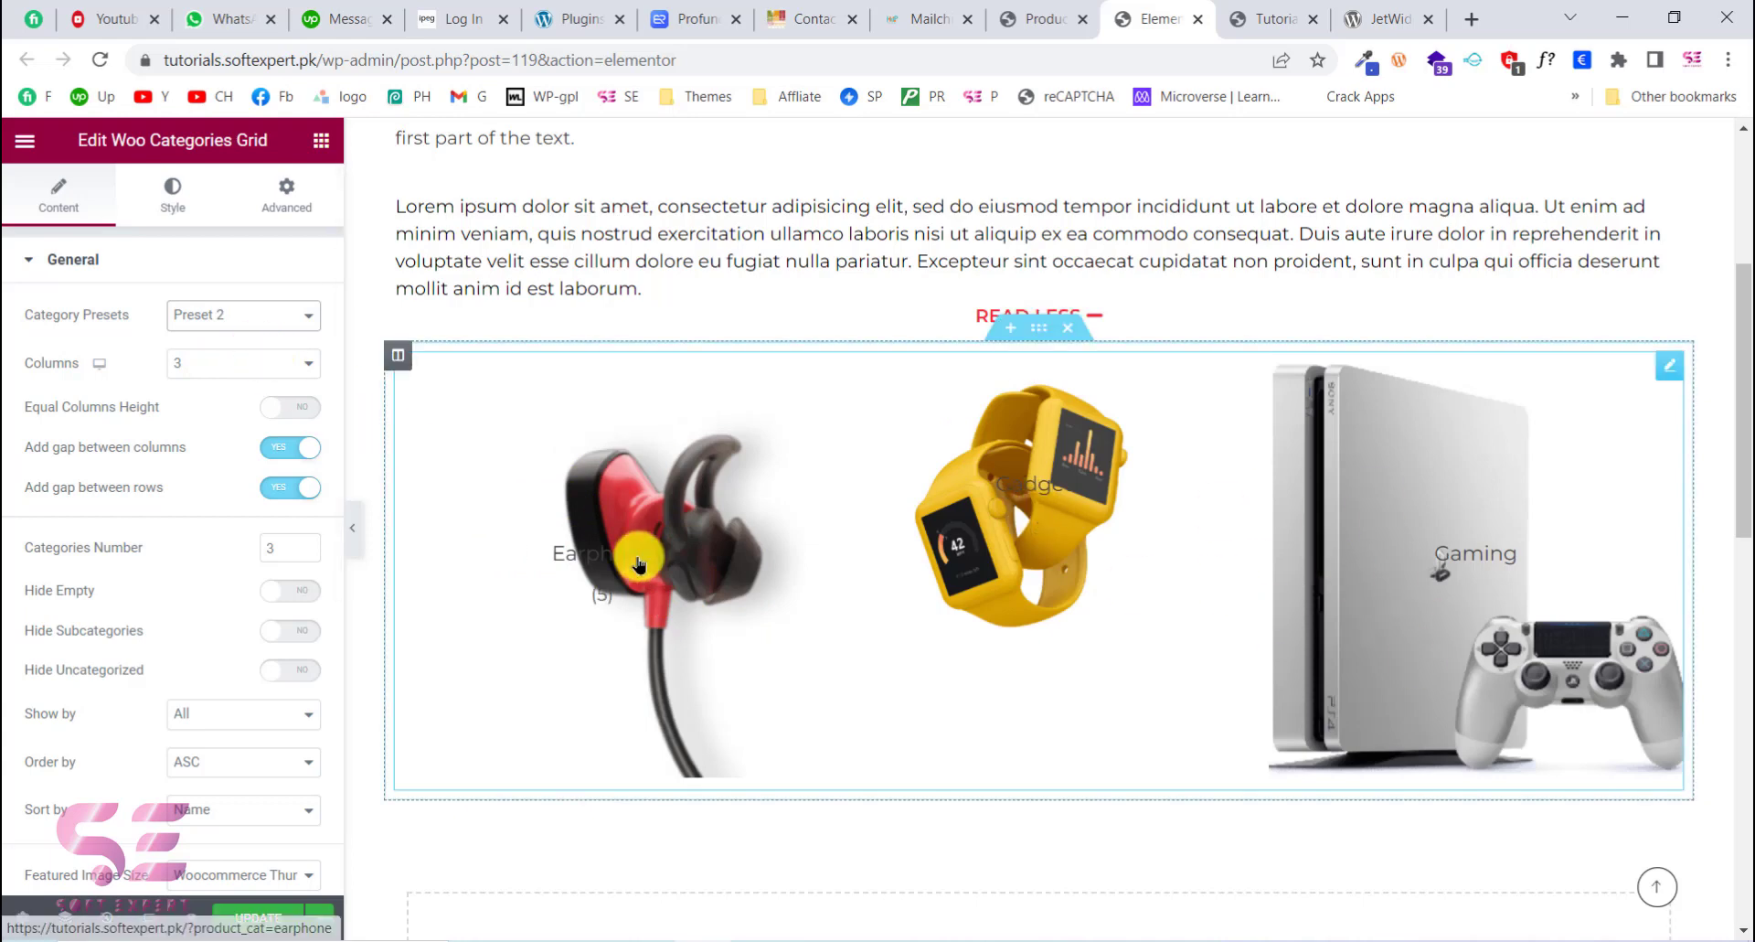
{"action": "left_click", "coordinate": [255, 305]}
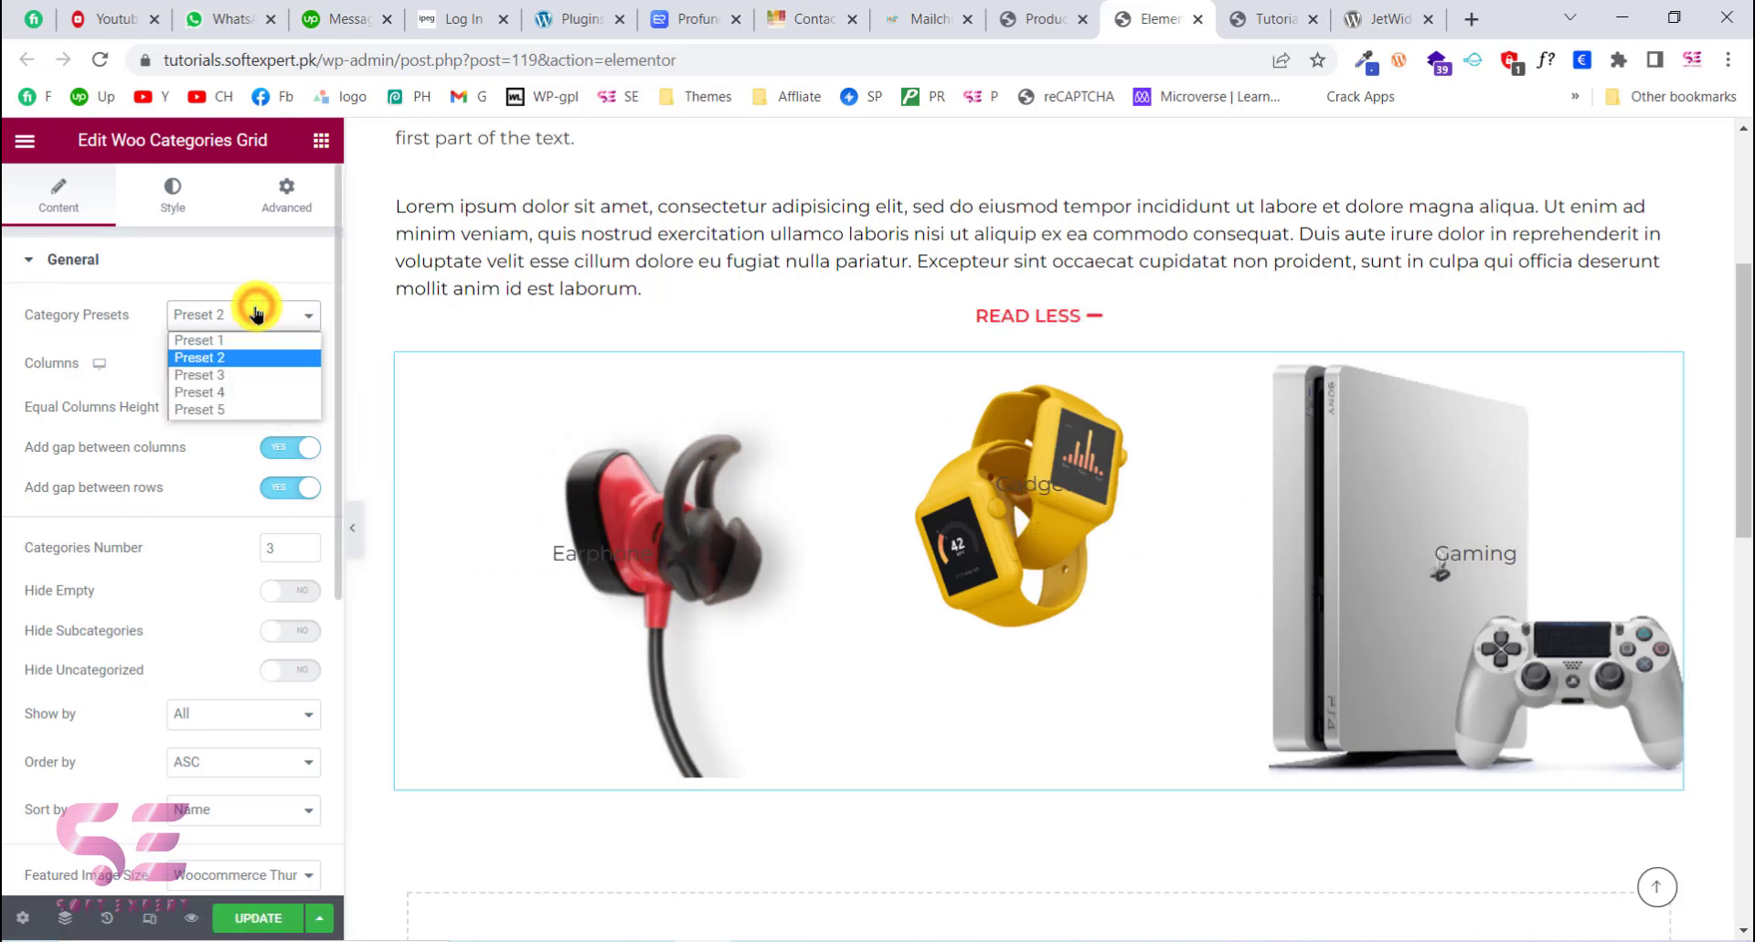
{"action": "left_click", "coordinate": [228, 375]}
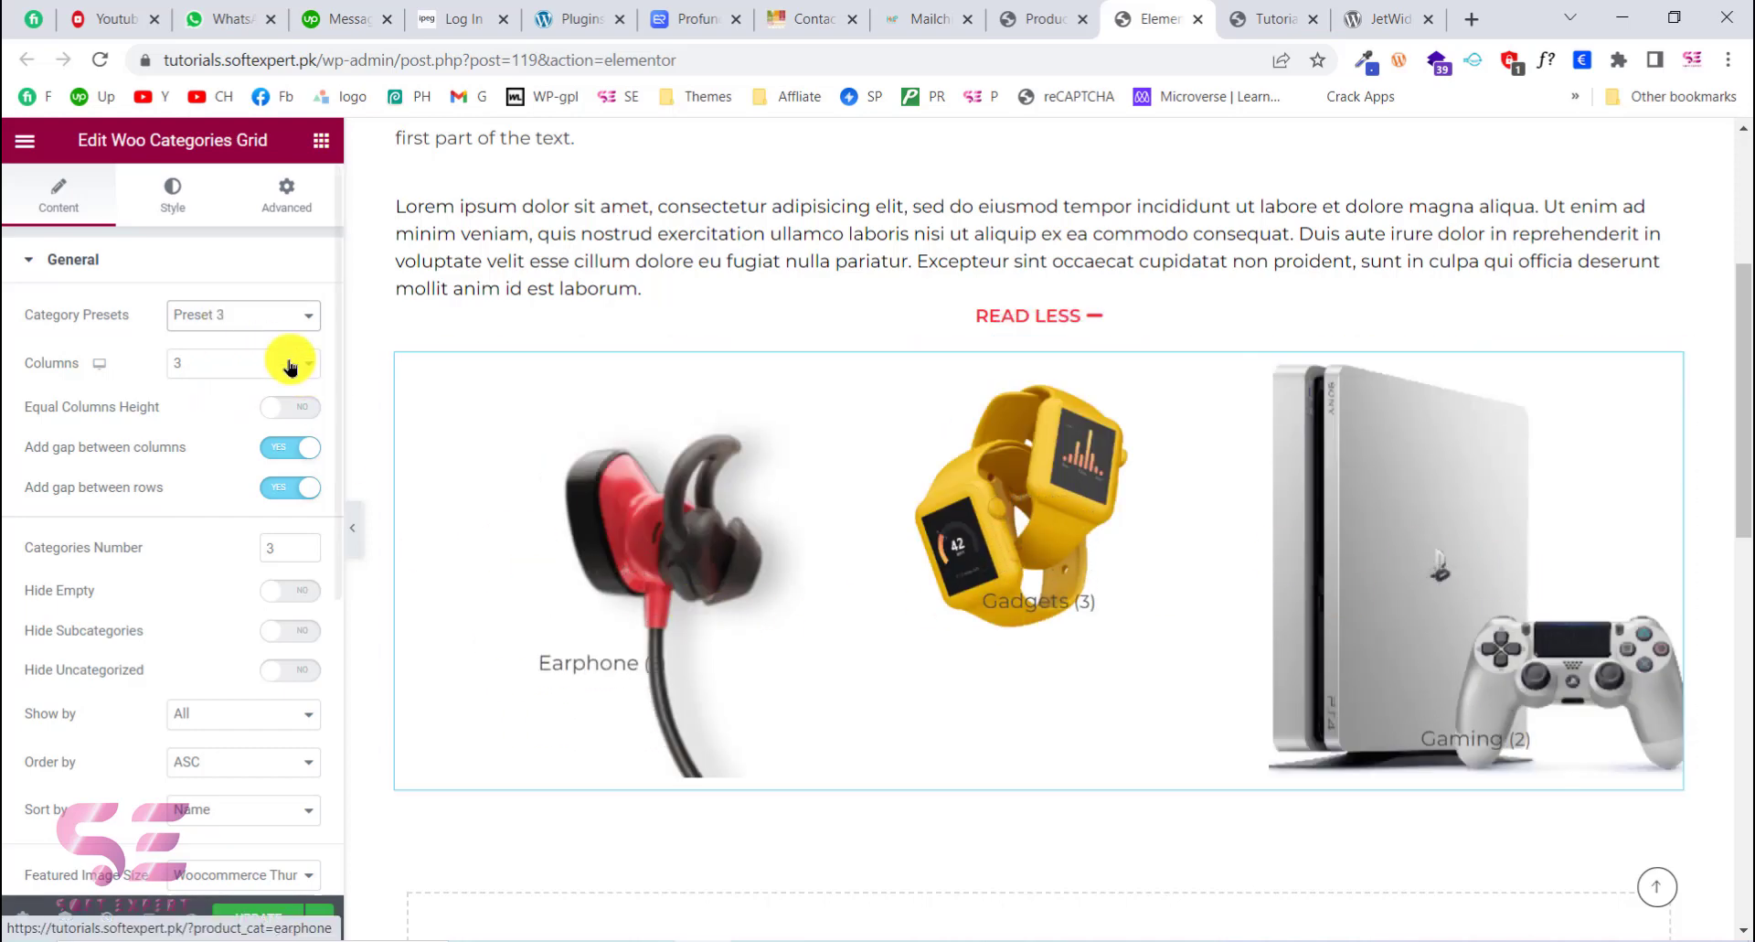
{"action": "left_click", "coordinate": [259, 315]}
{"action": "left_click", "coordinate": [224, 391]}
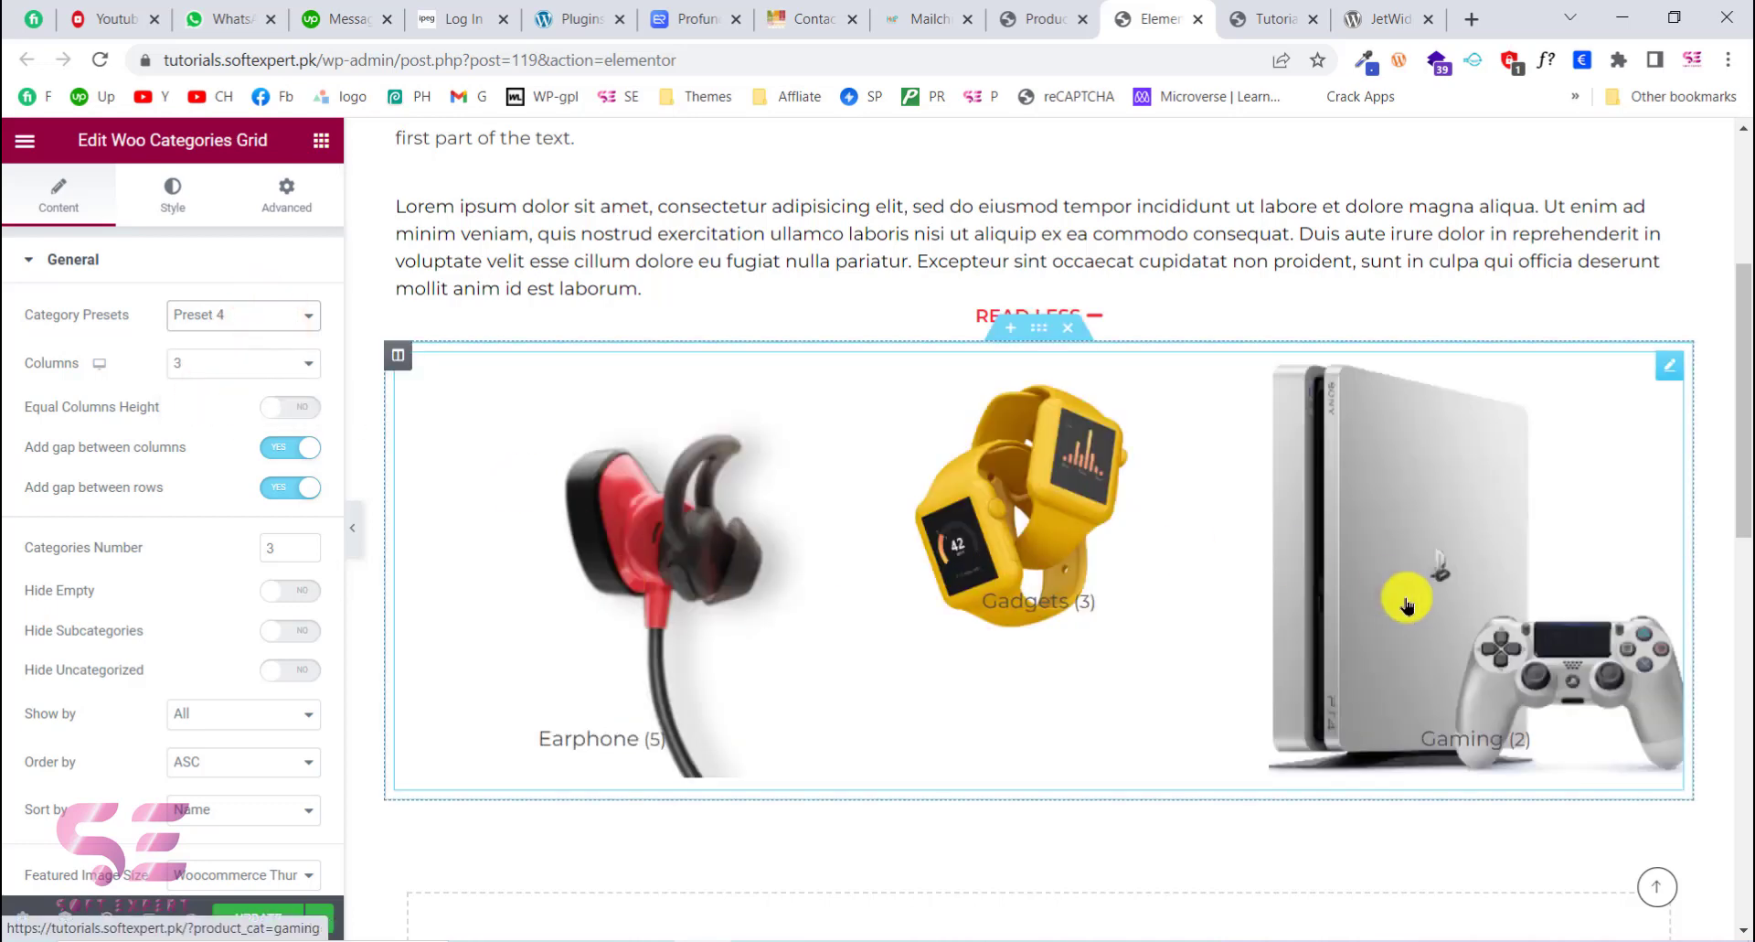
{"action": "left_click", "coordinate": [224, 312]}
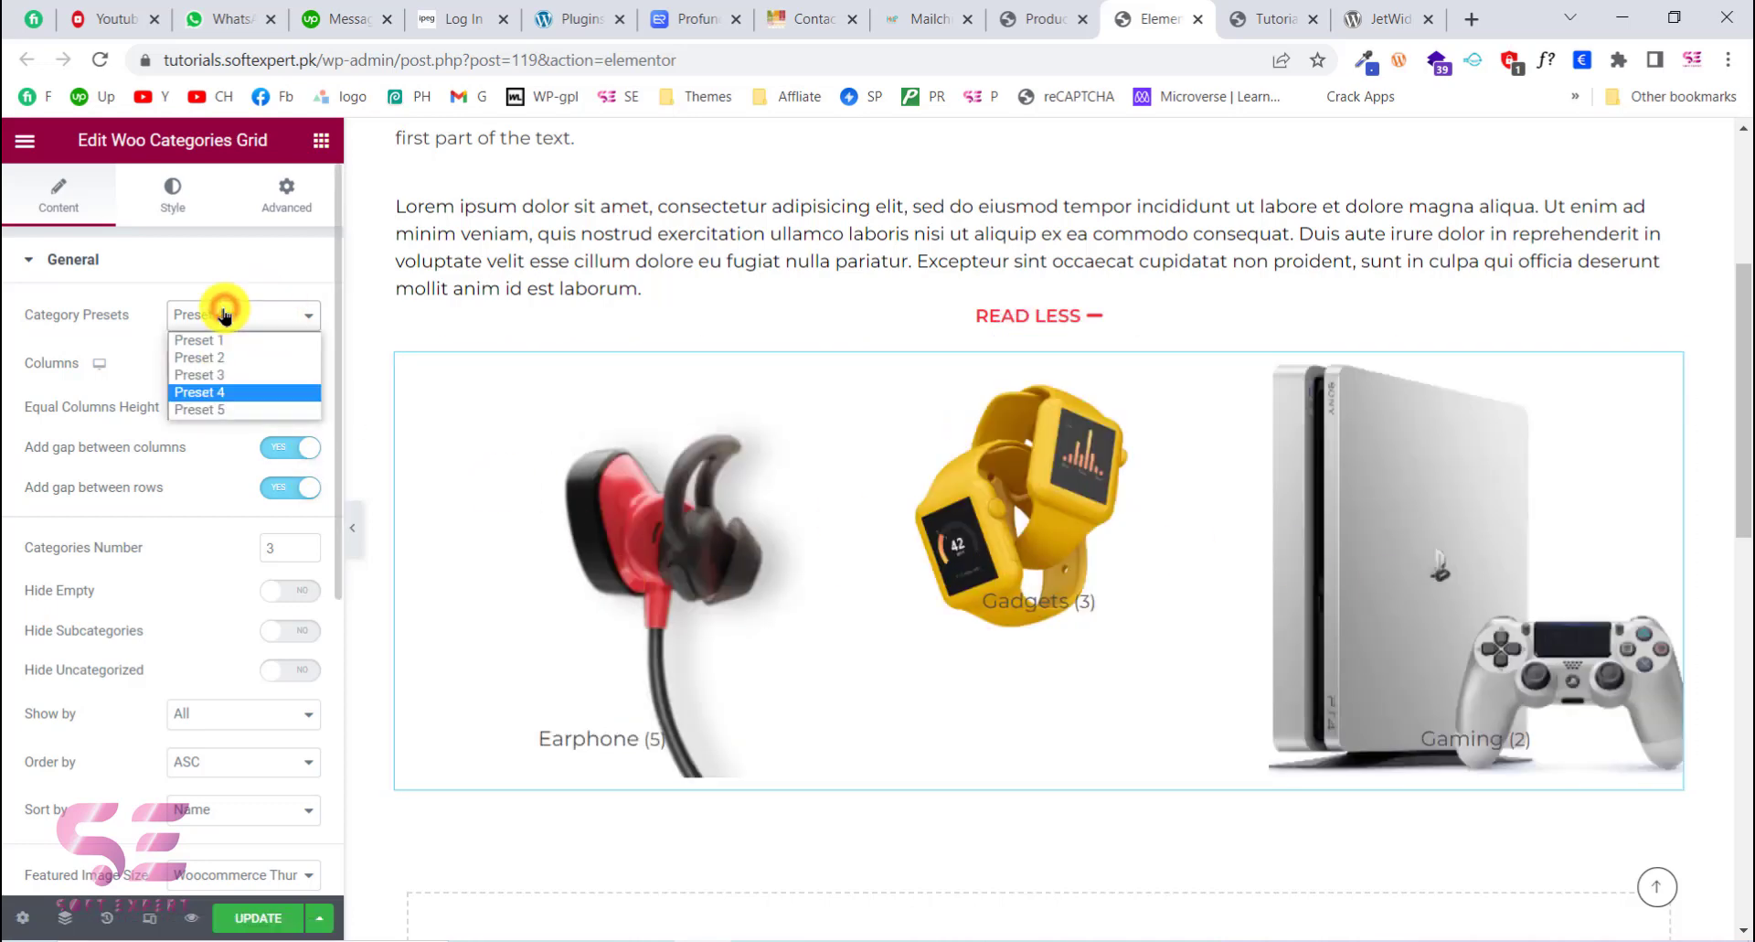
{"action": "left_click", "coordinate": [208, 409]}
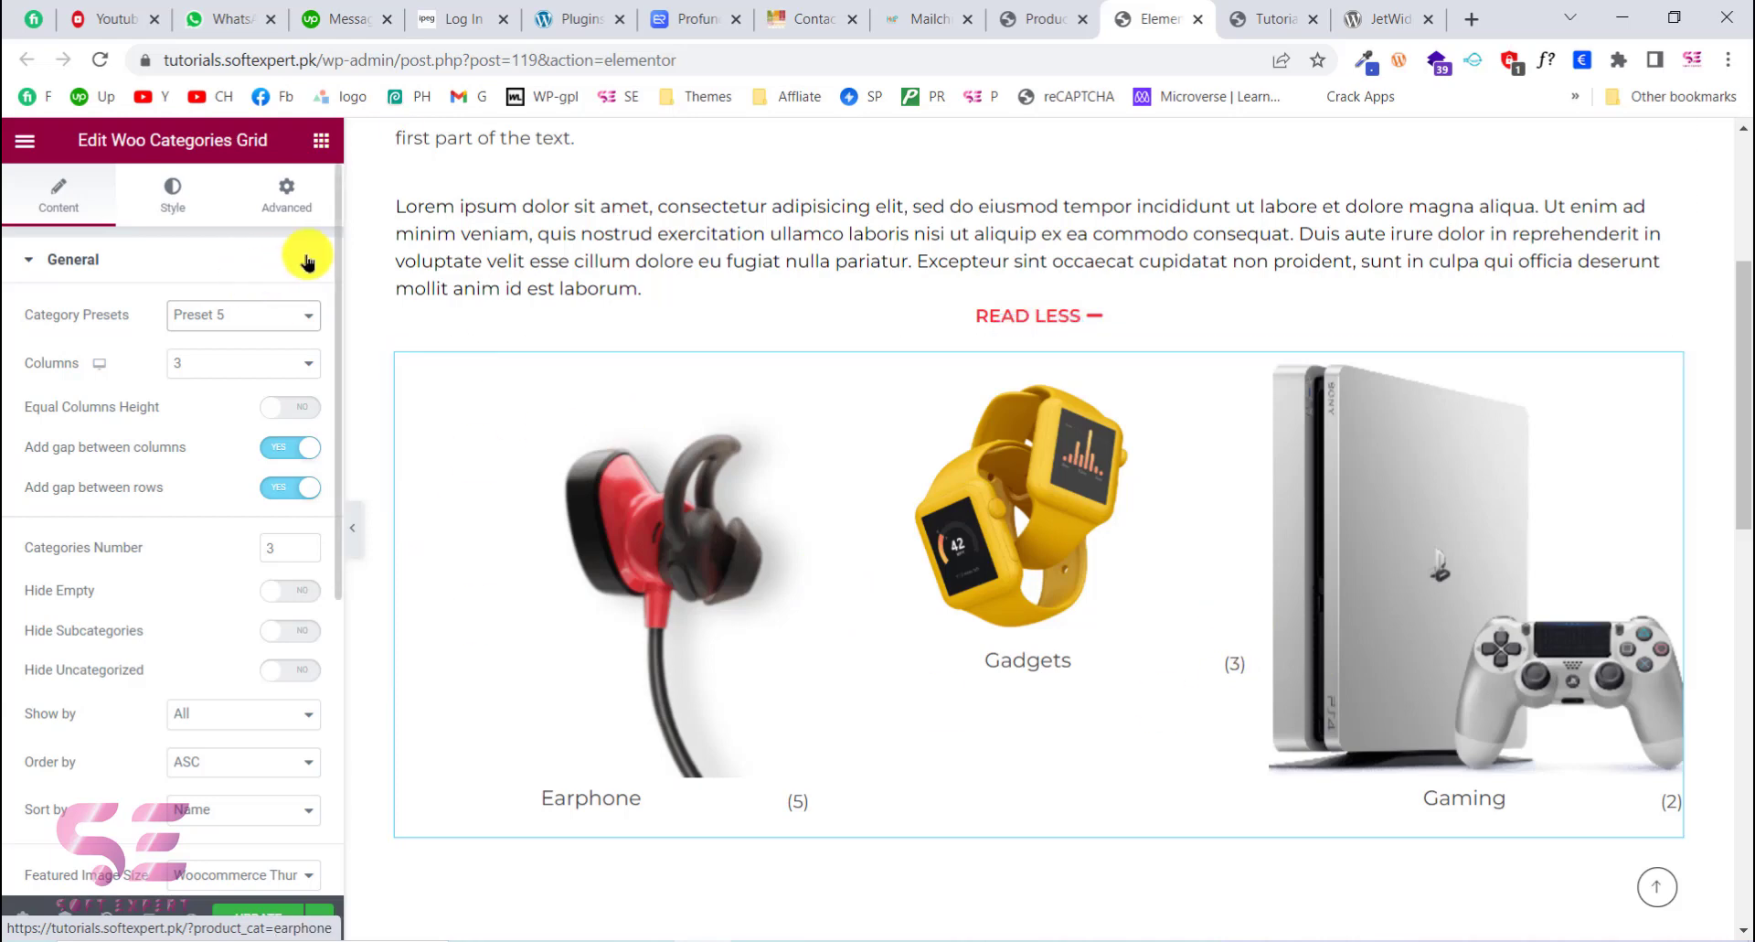
Step: Try 4 columns for the categories grid, set it back to 3 columns, and enable Equal Columns Height
{"action": "left_click", "coordinate": [193, 357]}
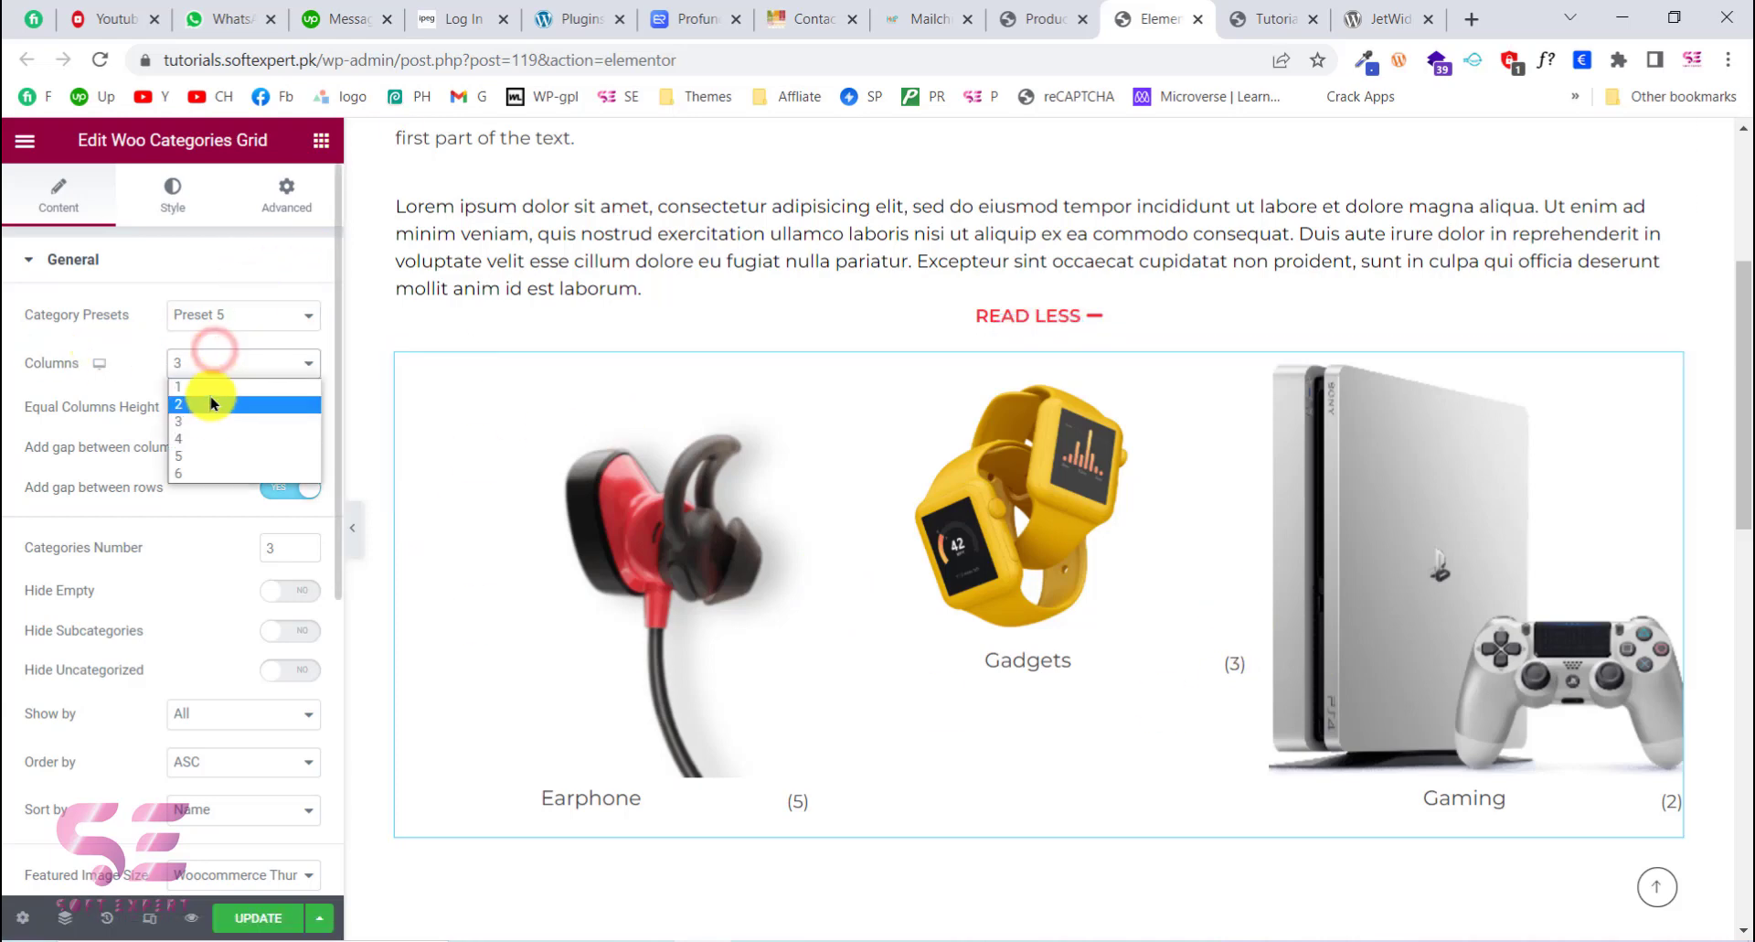
{"action": "left_click", "coordinate": [197, 439]}
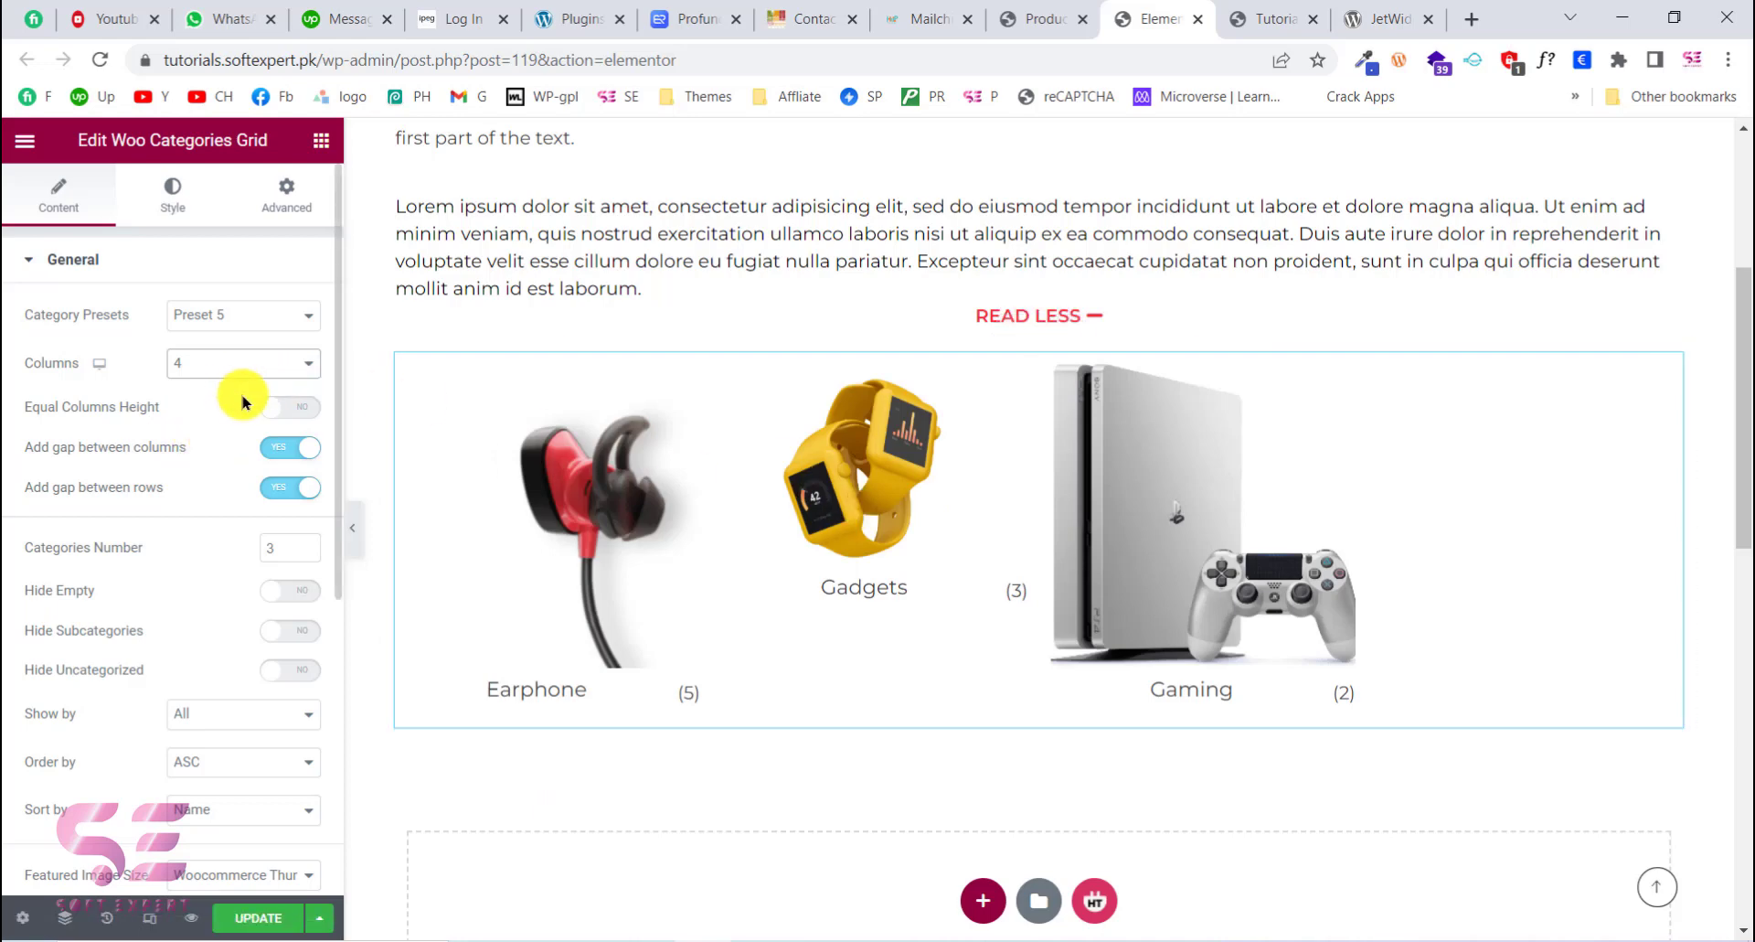
{"action": "left_click", "coordinate": [220, 375]}
{"action": "left_click", "coordinate": [197, 418]}
{"action": "scroll", "coordinate": [129, 499], "scroll_direction": "down", "scroll_amount": 1}
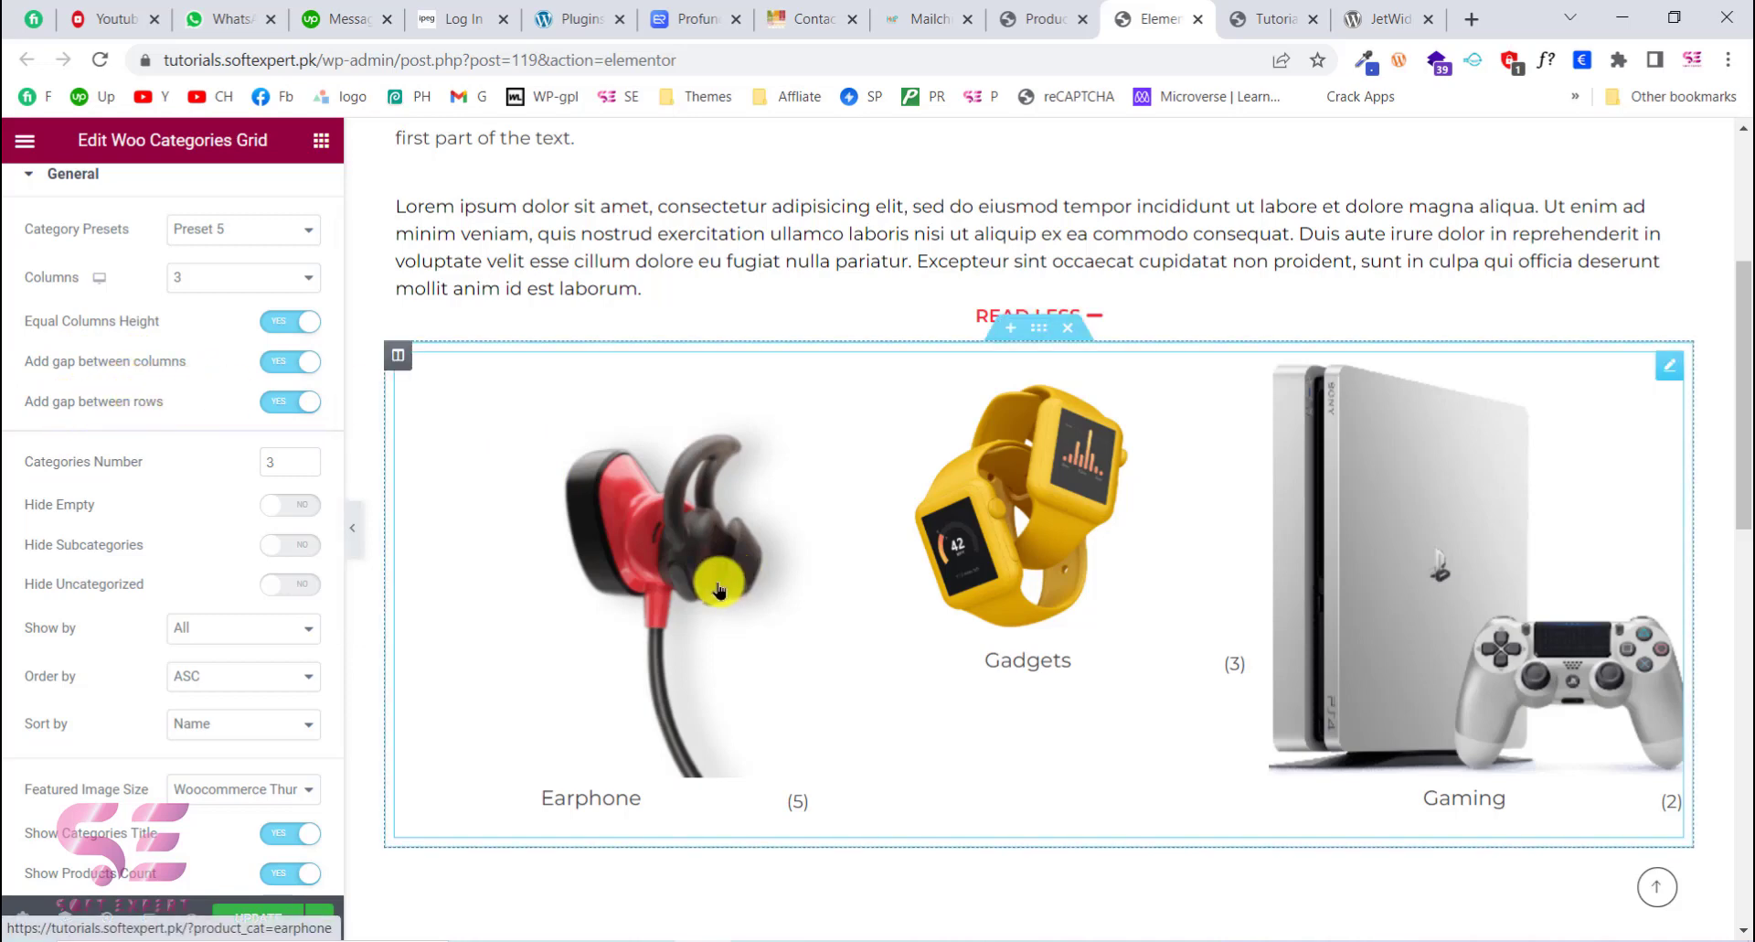
Step: Set the grid's Categories Number to 5 and check the categories in the preview
{"action": "scroll", "coordinate": [716, 580], "scroll_direction": "down", "scroll_amount": 1}
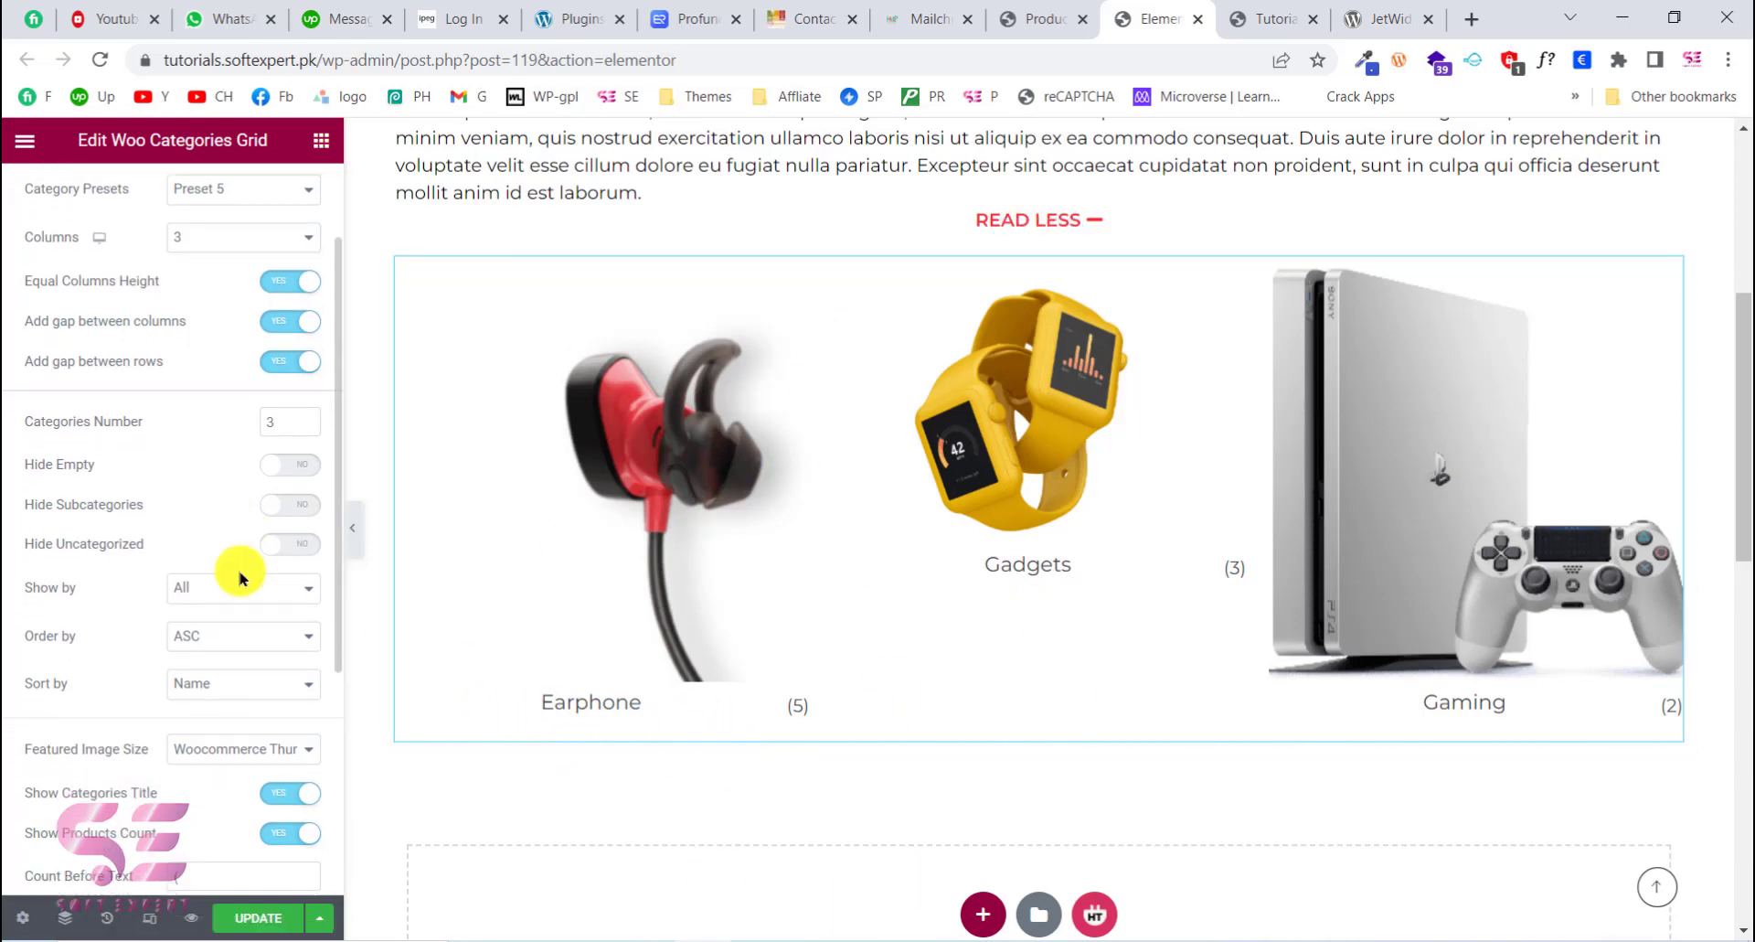
{"action": "scroll", "coordinate": [146, 448], "scroll_direction": "down", "scroll_amount": 1}
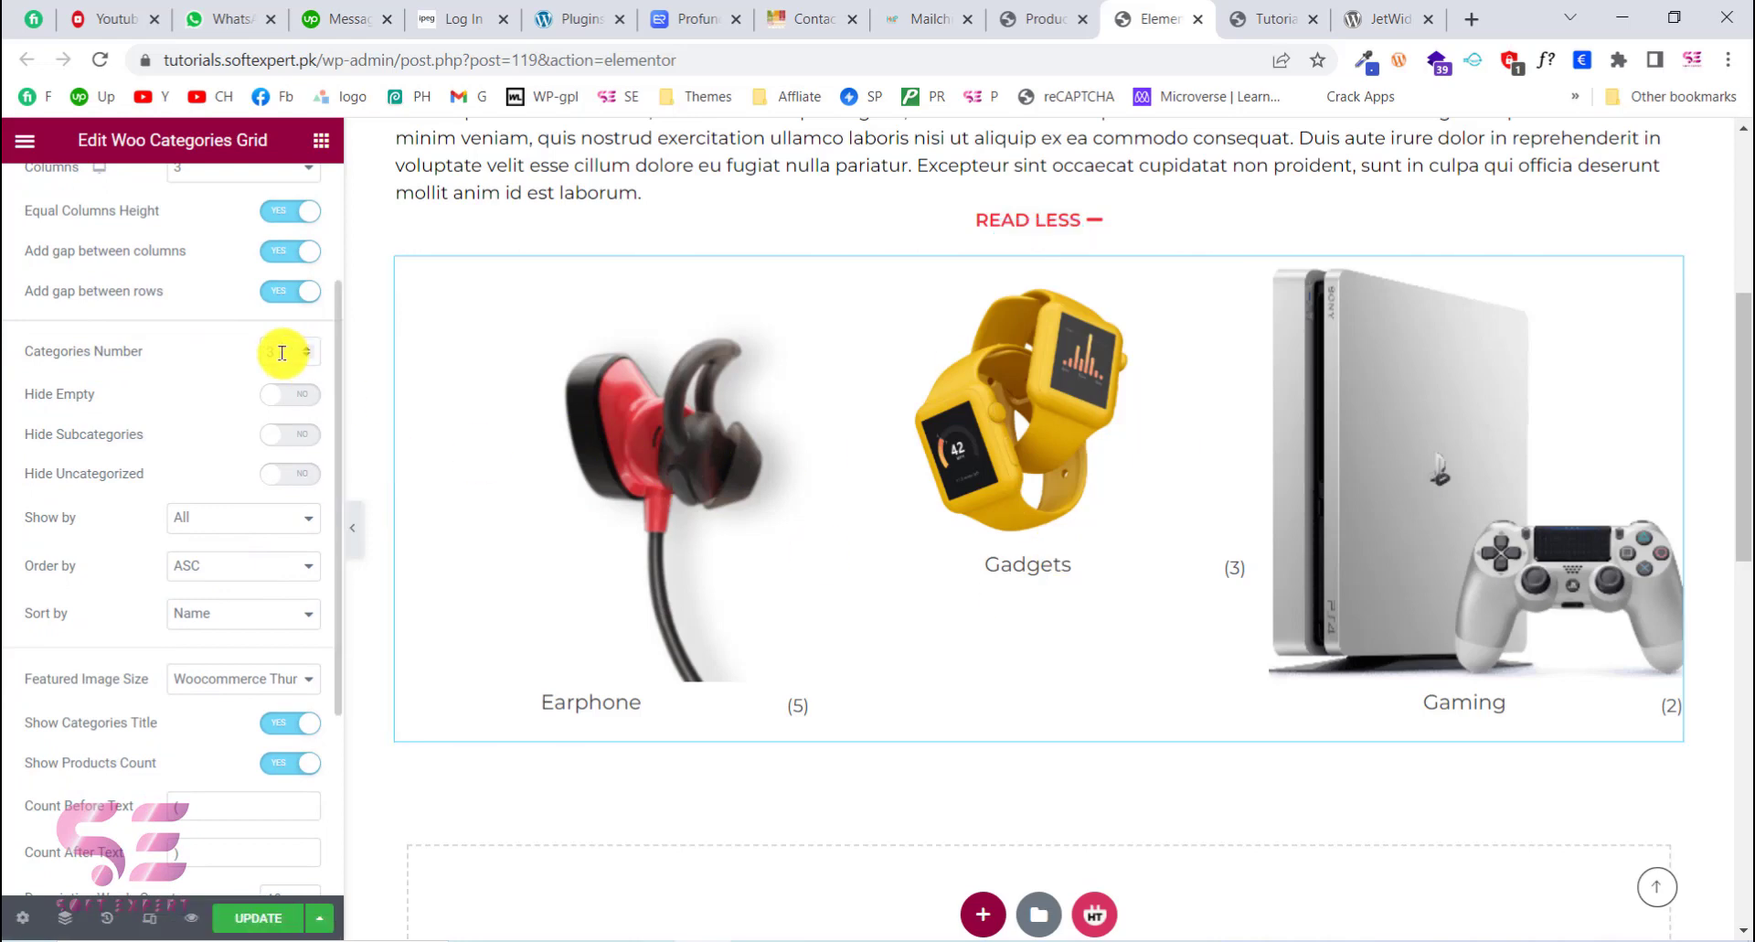
{"action": "type", "text": "2"}
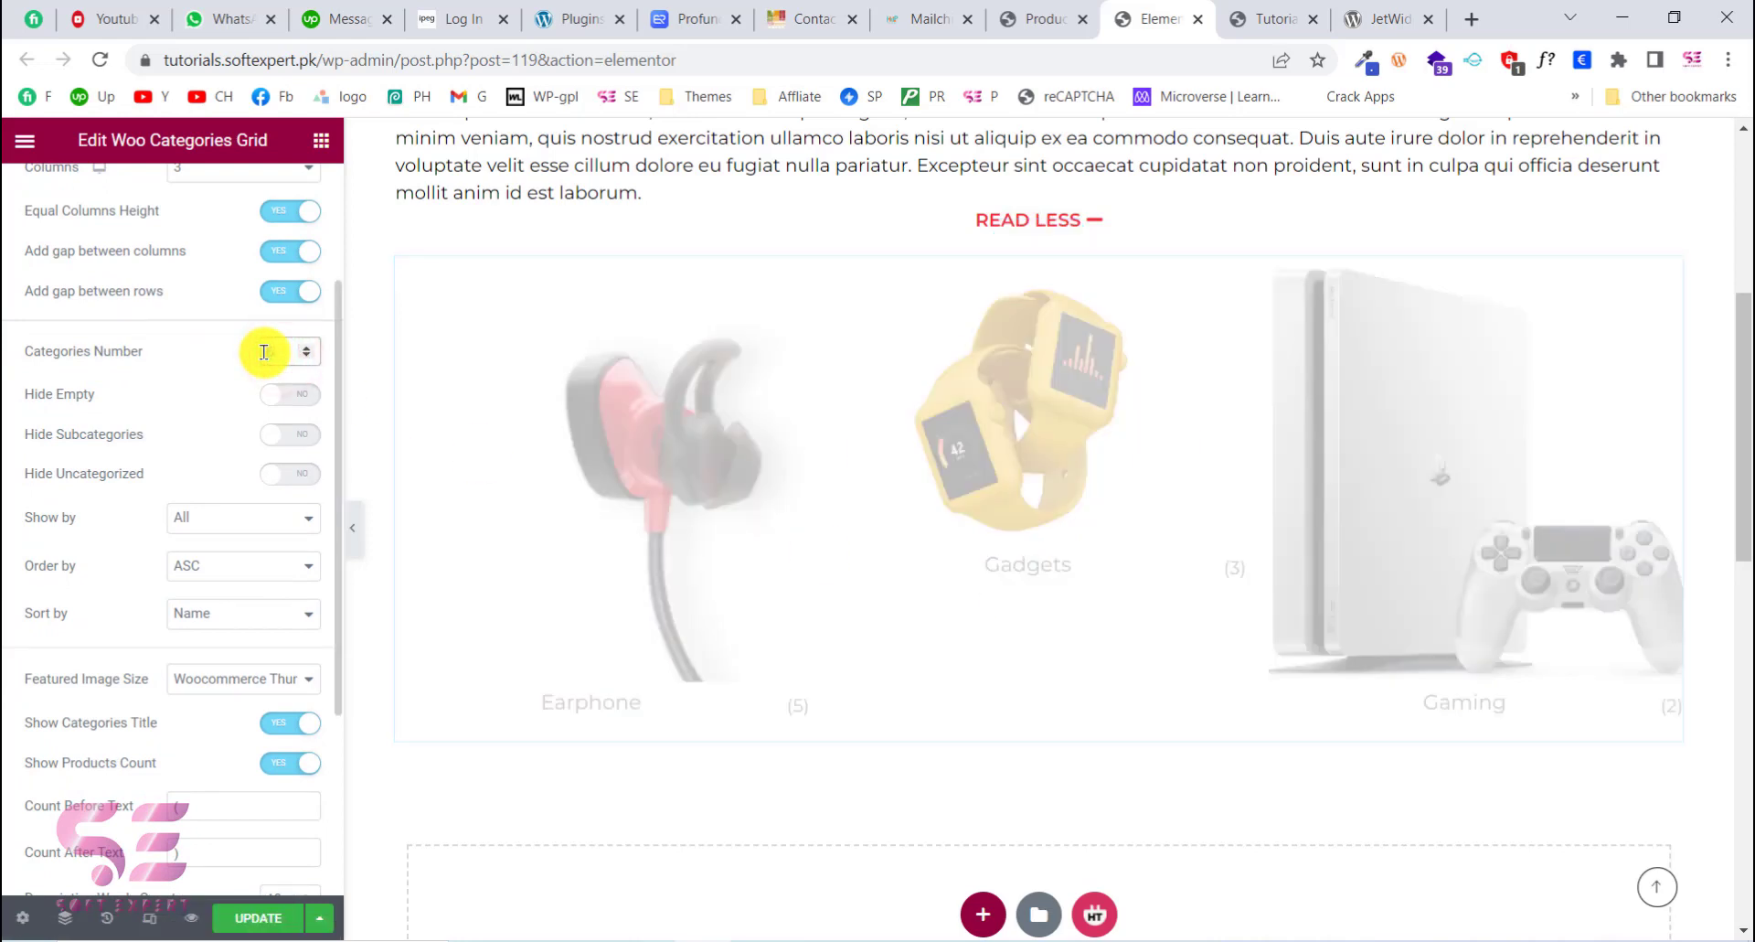
{"action": "scroll", "coordinate": [264, 352], "scroll_direction": "up", "scroll_amount": 3}
{"action": "scroll", "coordinate": [755, 521], "scroll_direction": "down", "scroll_amount": 3}
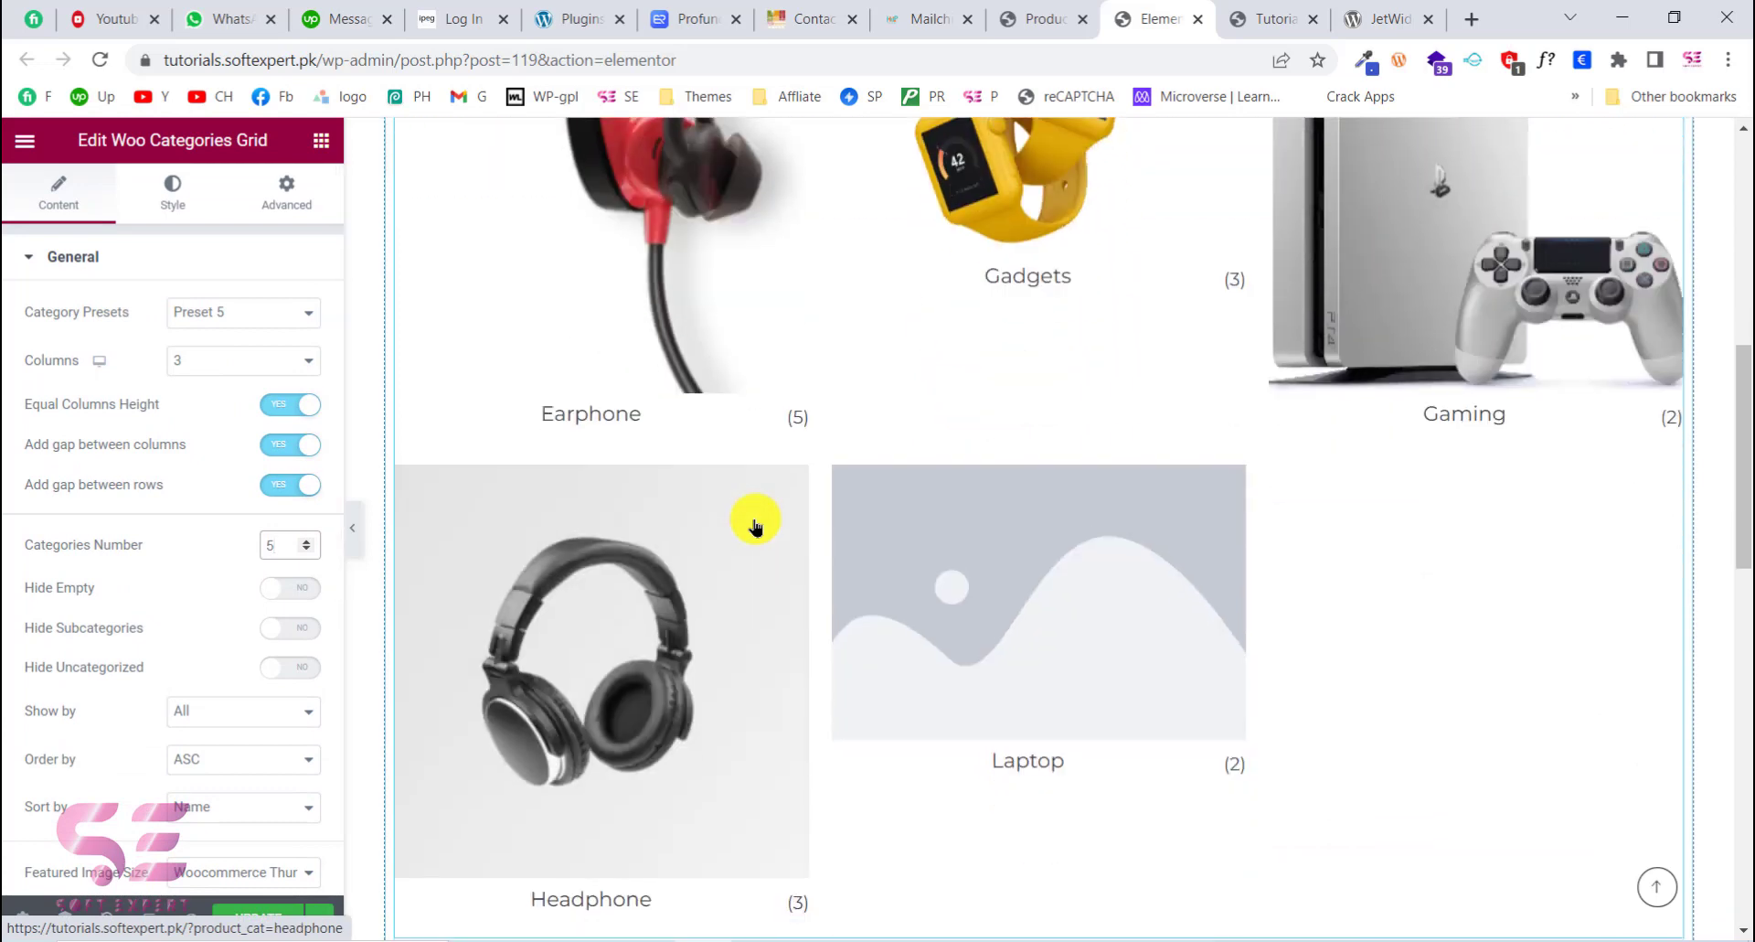
{"action": "scroll", "coordinate": [917, 666], "scroll_direction": "down", "scroll_amount": 1}
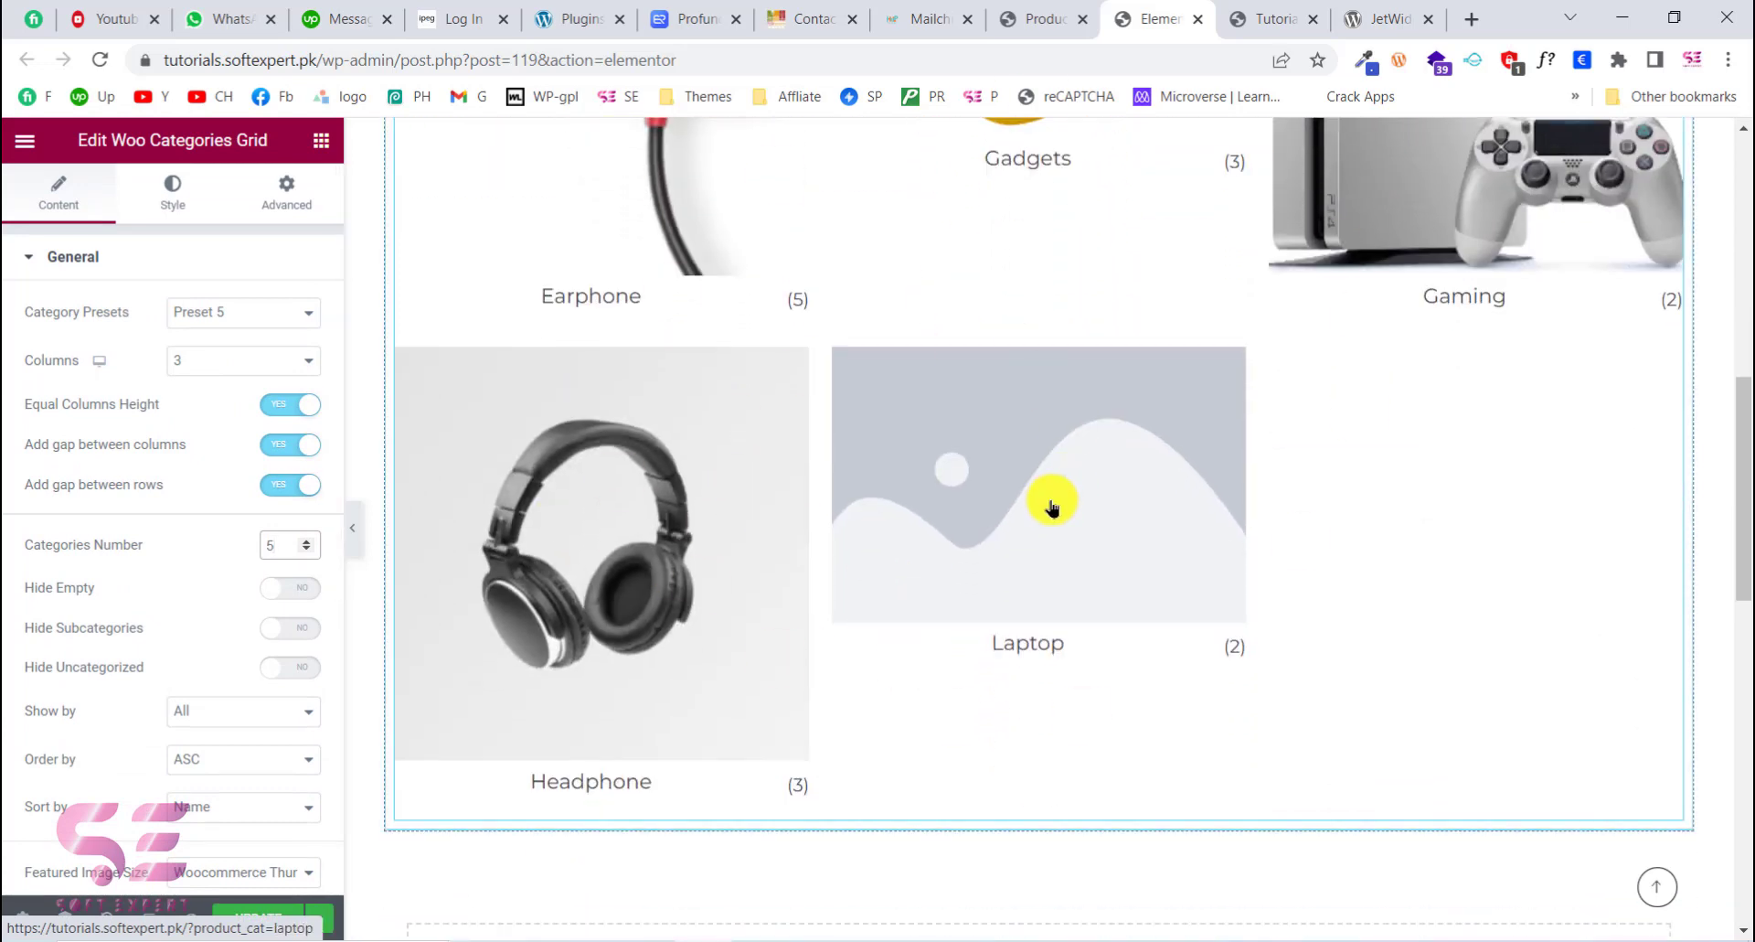
{"action": "scroll", "coordinate": [1050, 502], "scroll_direction": "up", "scroll_amount": 1}
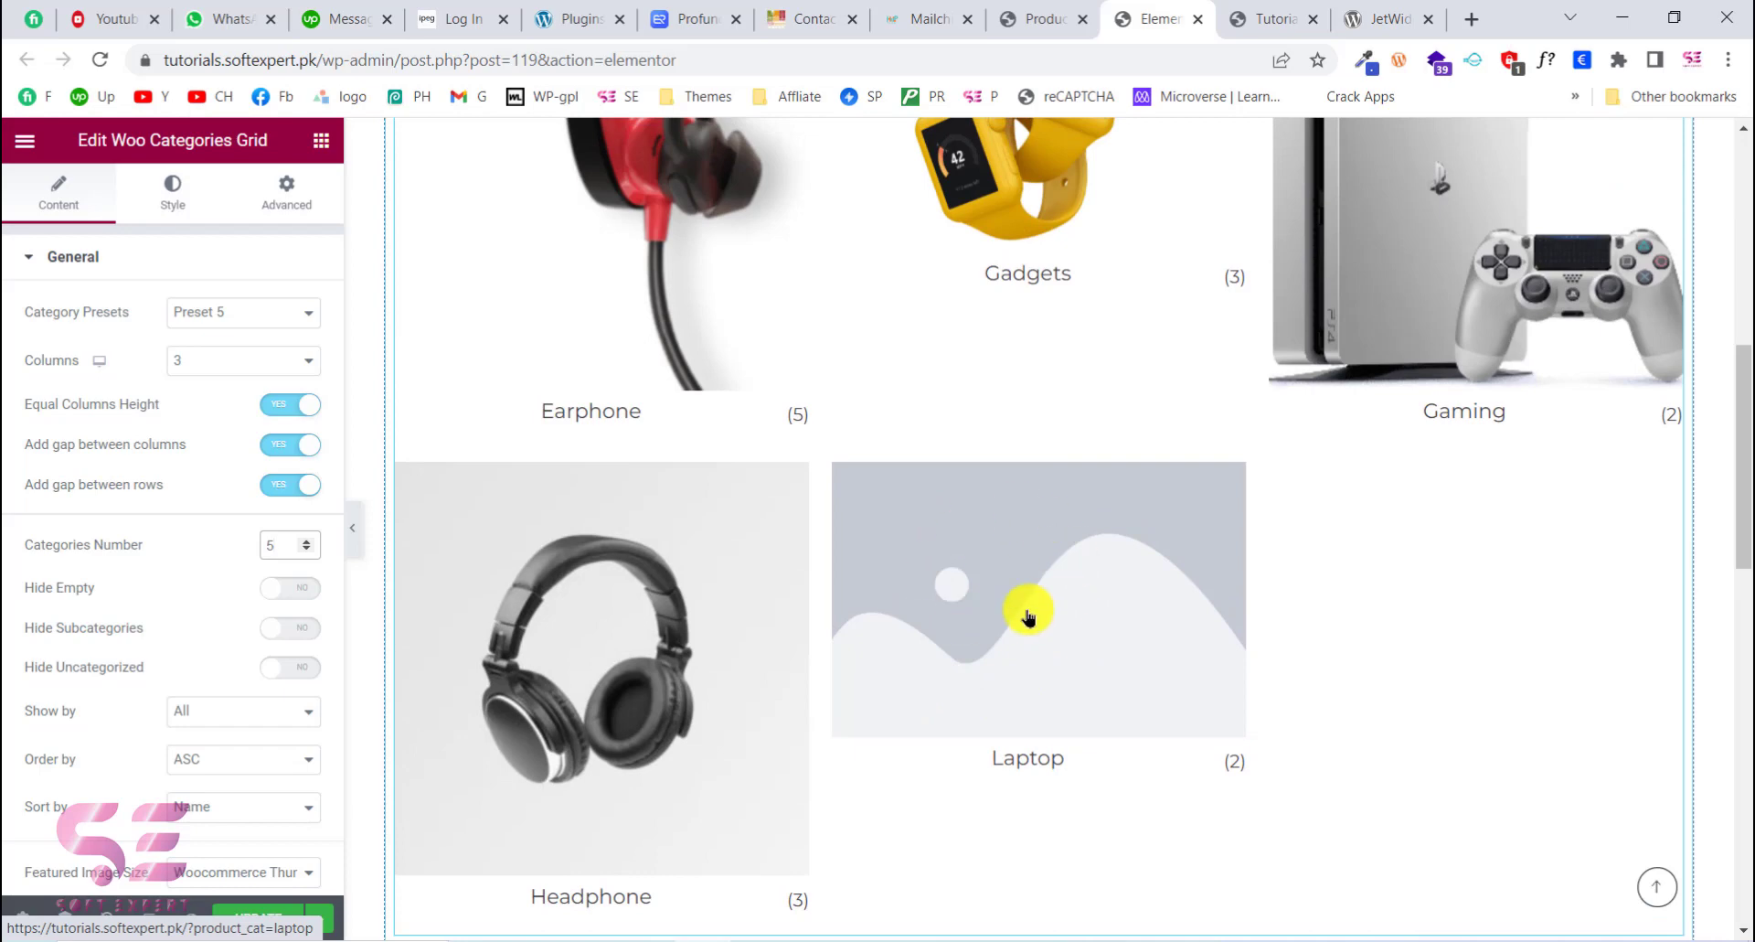
Step: Set the grid's Categories Number to 9 and check the preview down to the last category
{"action": "scroll", "coordinate": [255, 662], "scroll_direction": "down", "scroll_amount": 3}
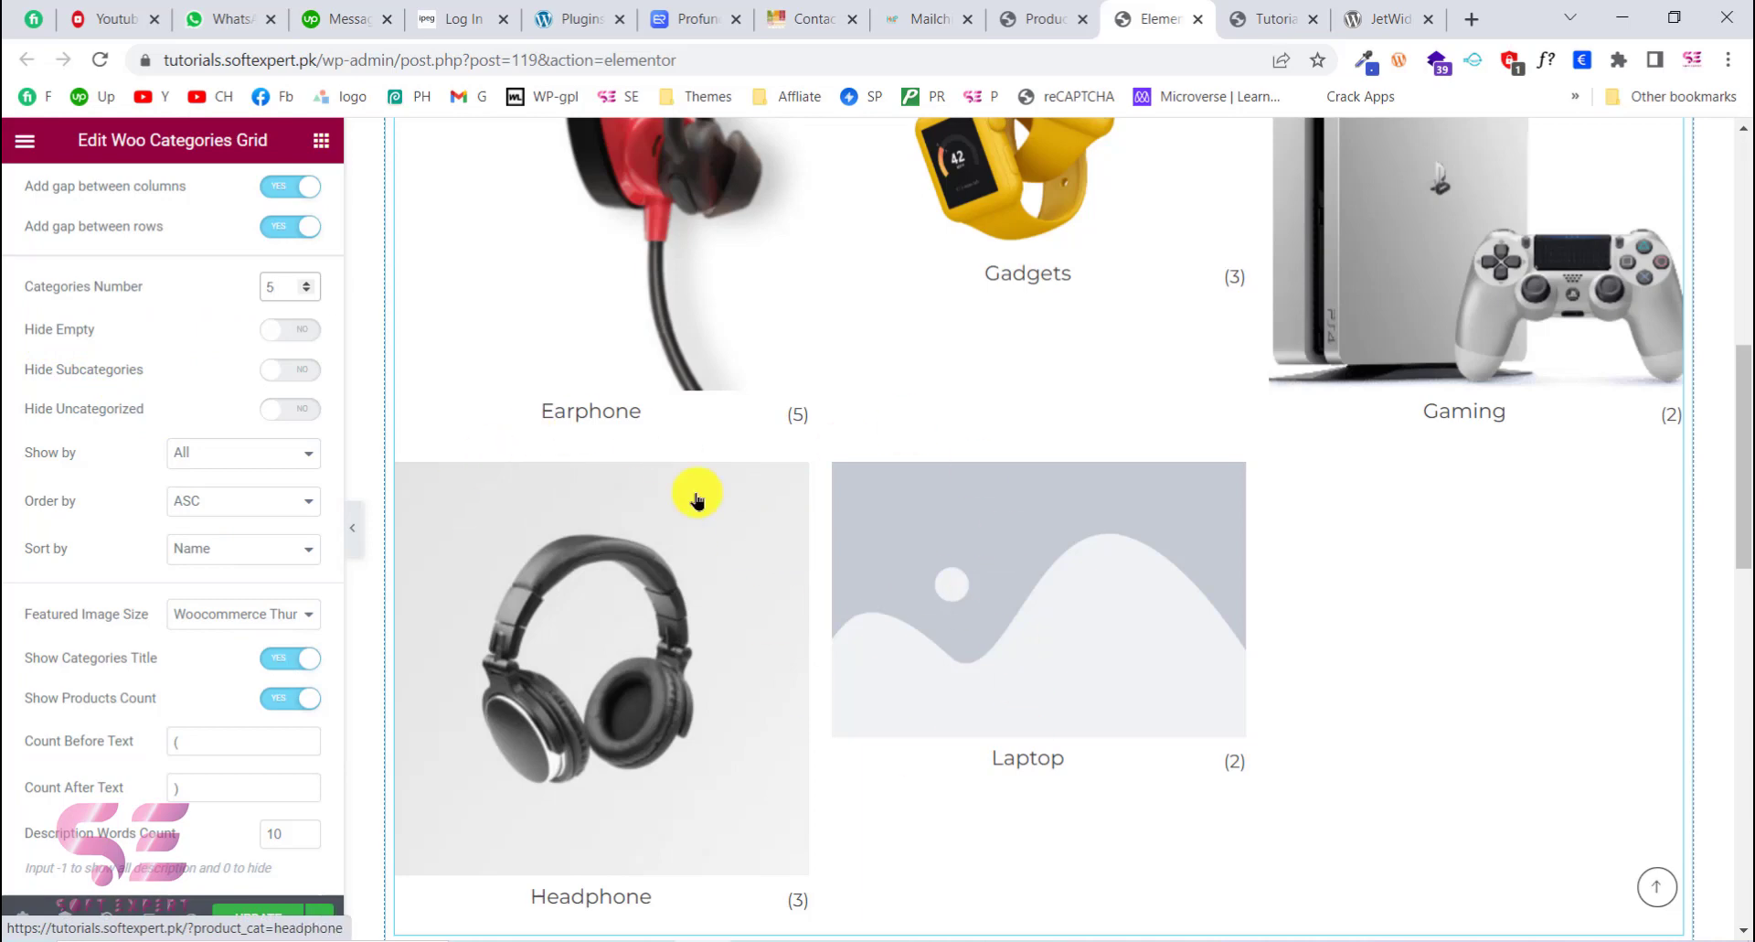
{"action": "left_click", "coordinate": [301, 285]}
{"action": "left_click", "coordinate": [301, 285]}
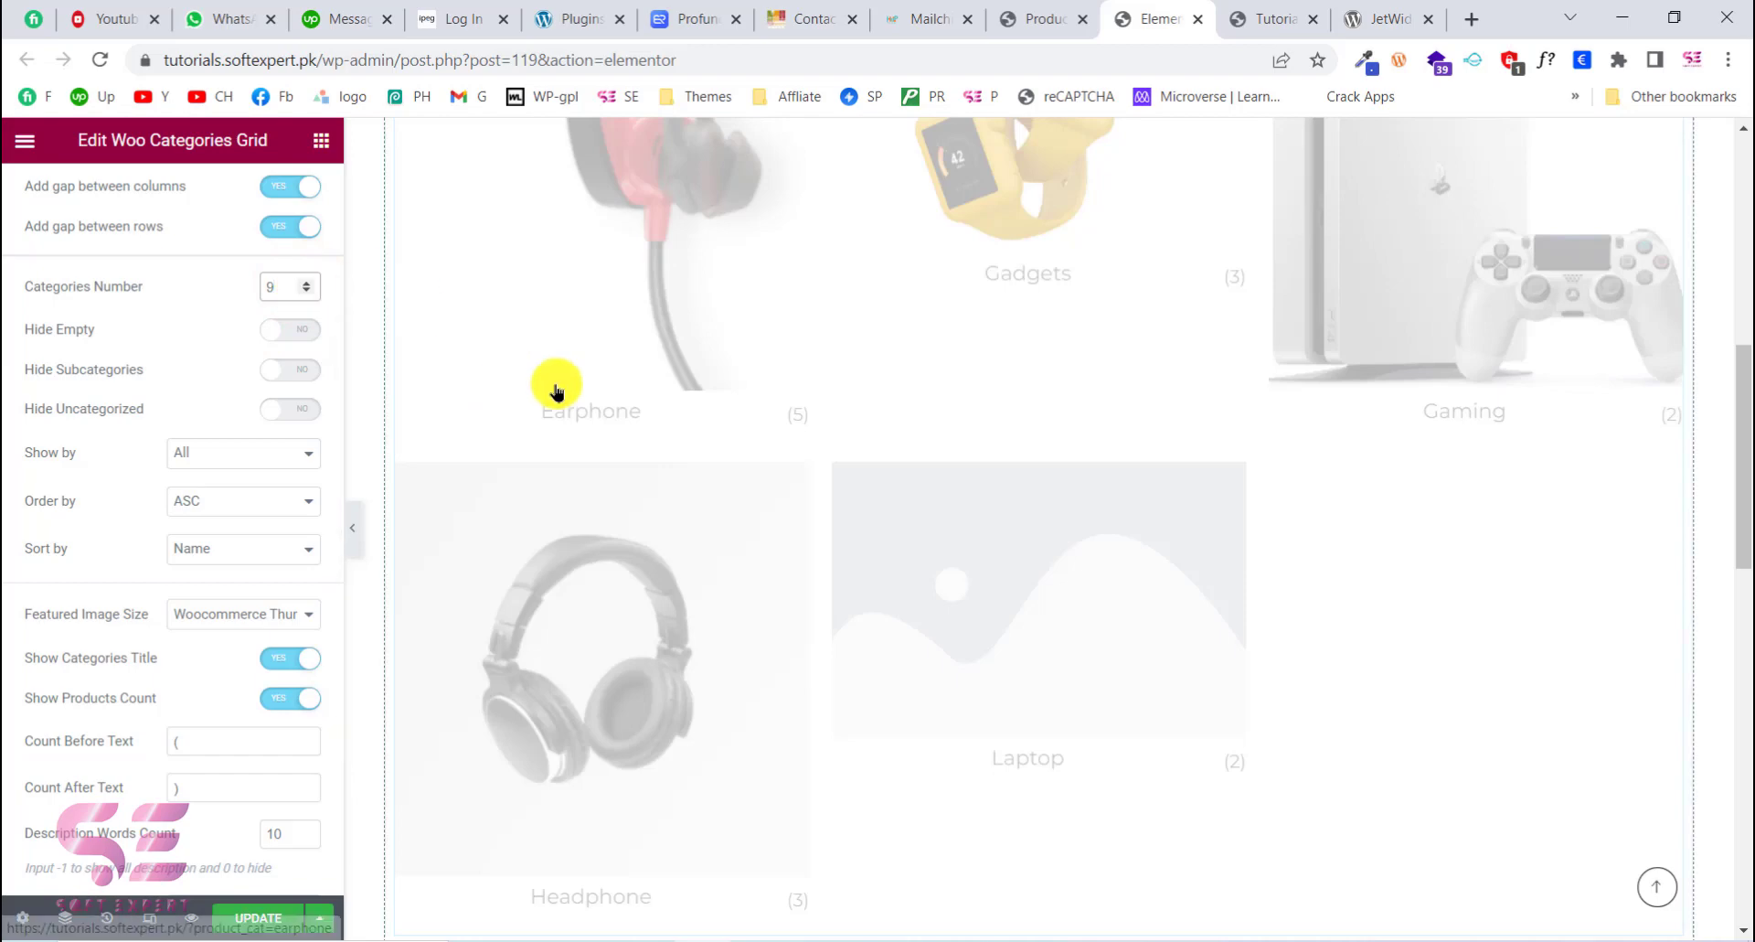
{"action": "scroll", "coordinate": [842, 490], "scroll_direction": "down", "scroll_amount": 6}
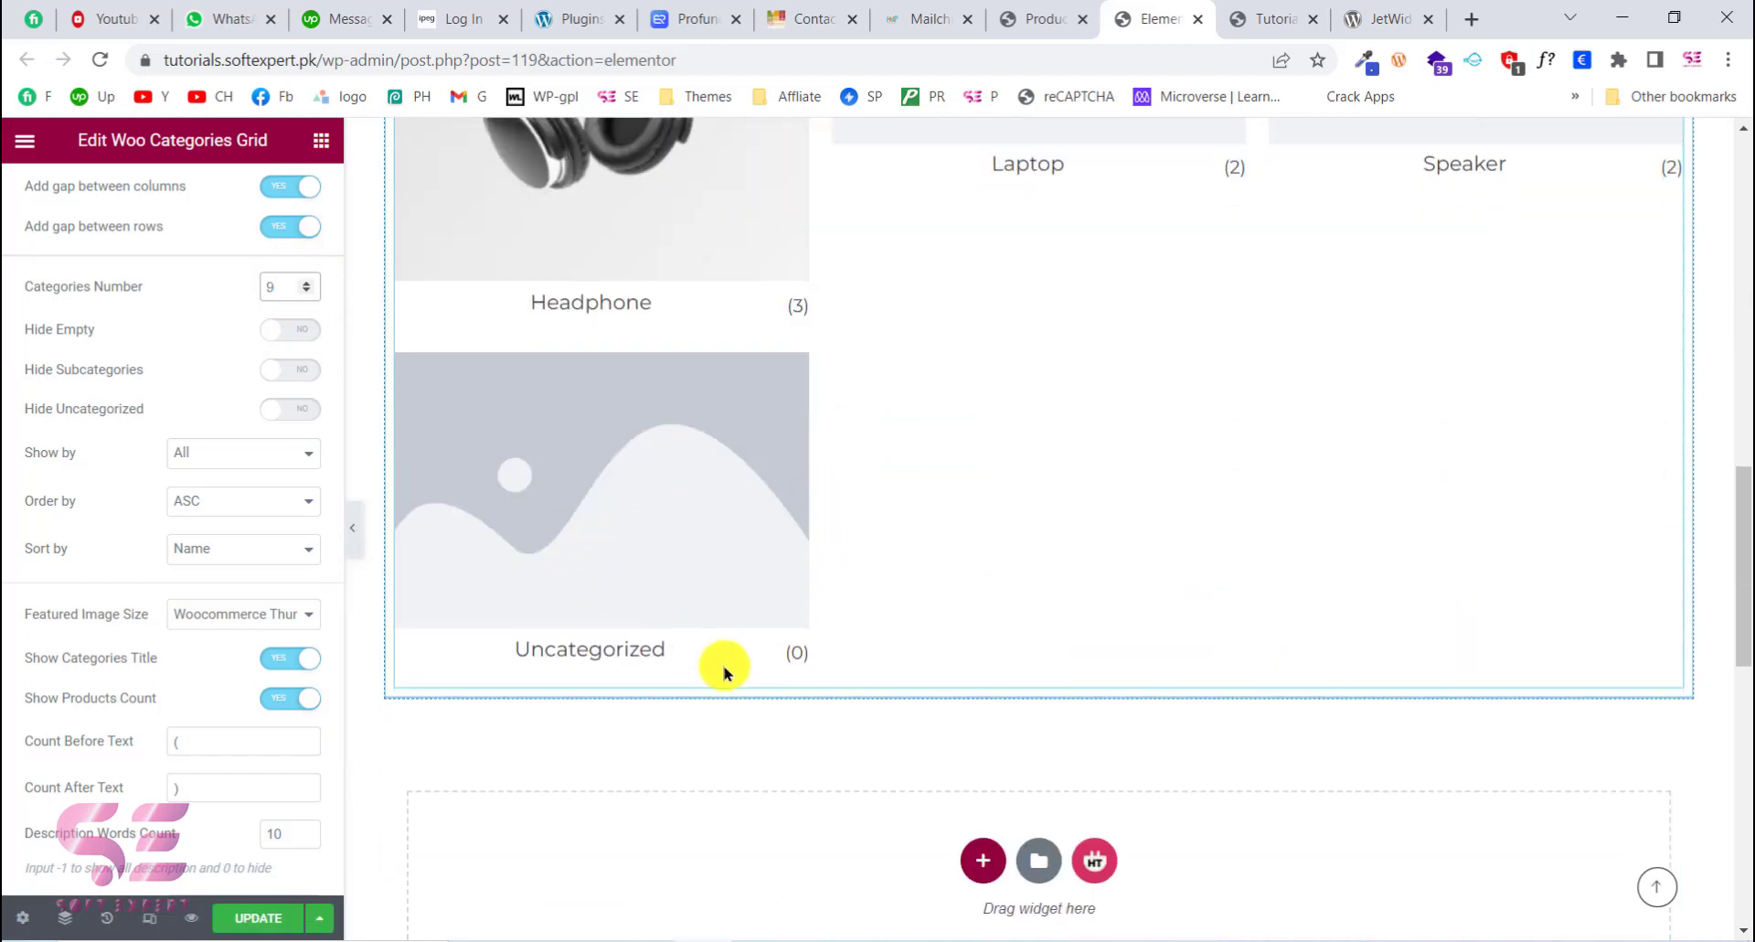
Step: Enable Hide Empty for the categories grid and set Show by to Categories
{"action": "left_click", "coordinate": [288, 338]}
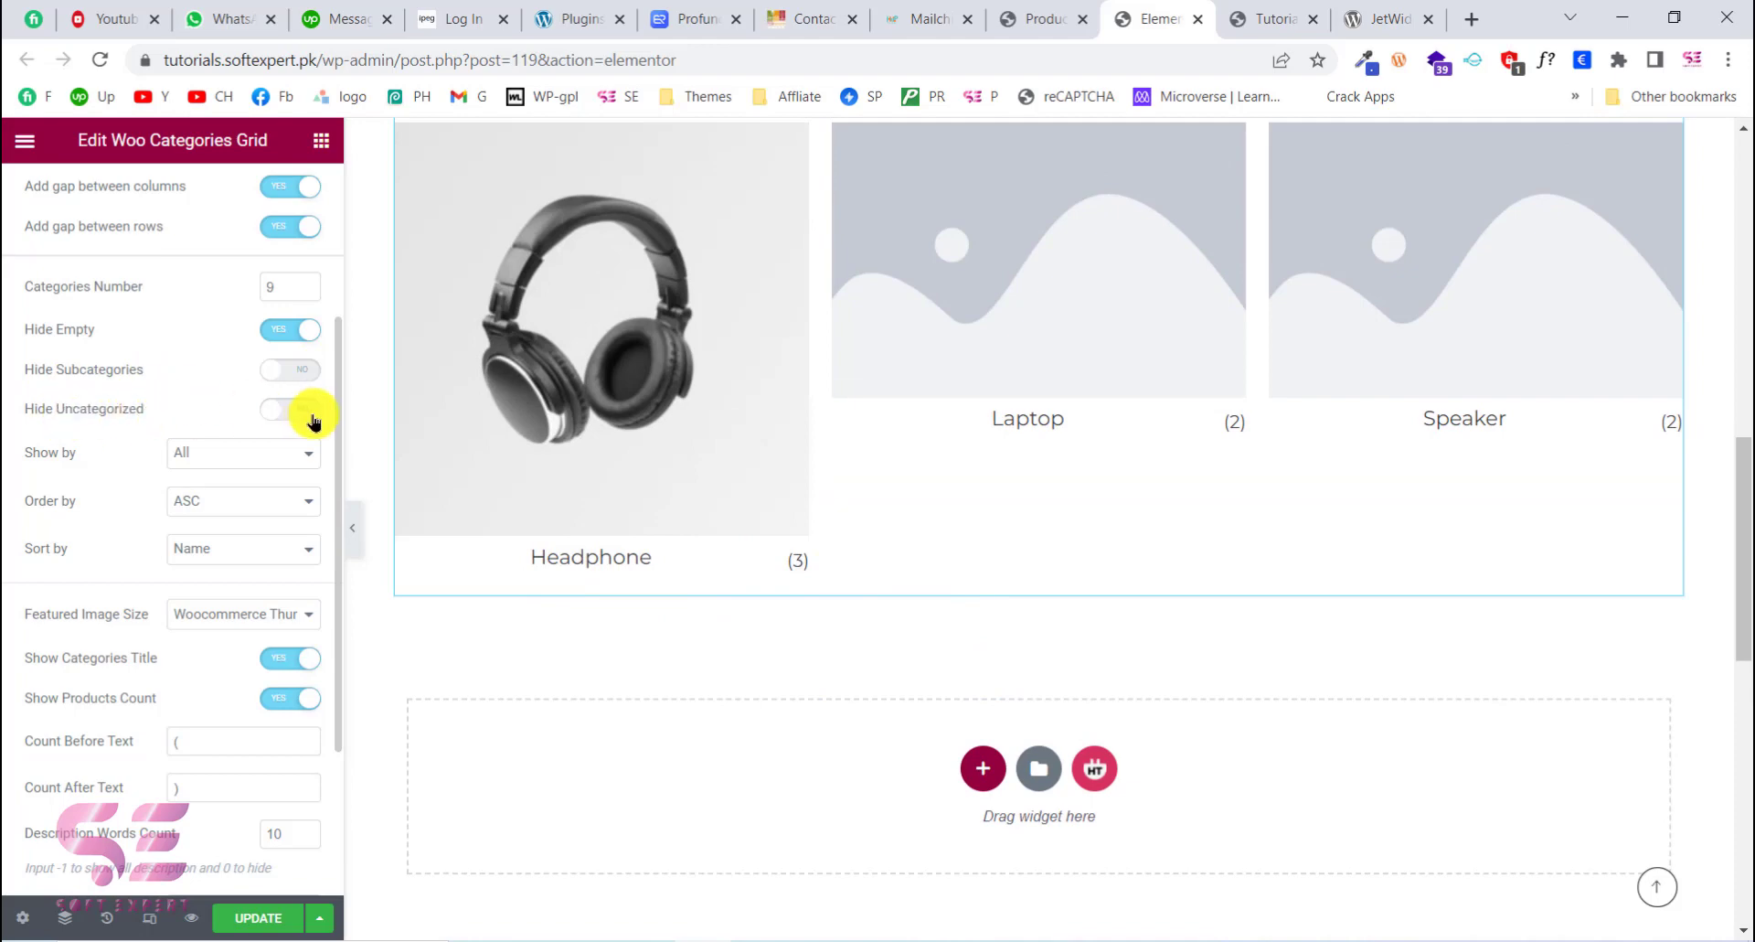
{"action": "scroll", "coordinate": [229, 512], "scroll_direction": "down", "scroll_amount": 2}
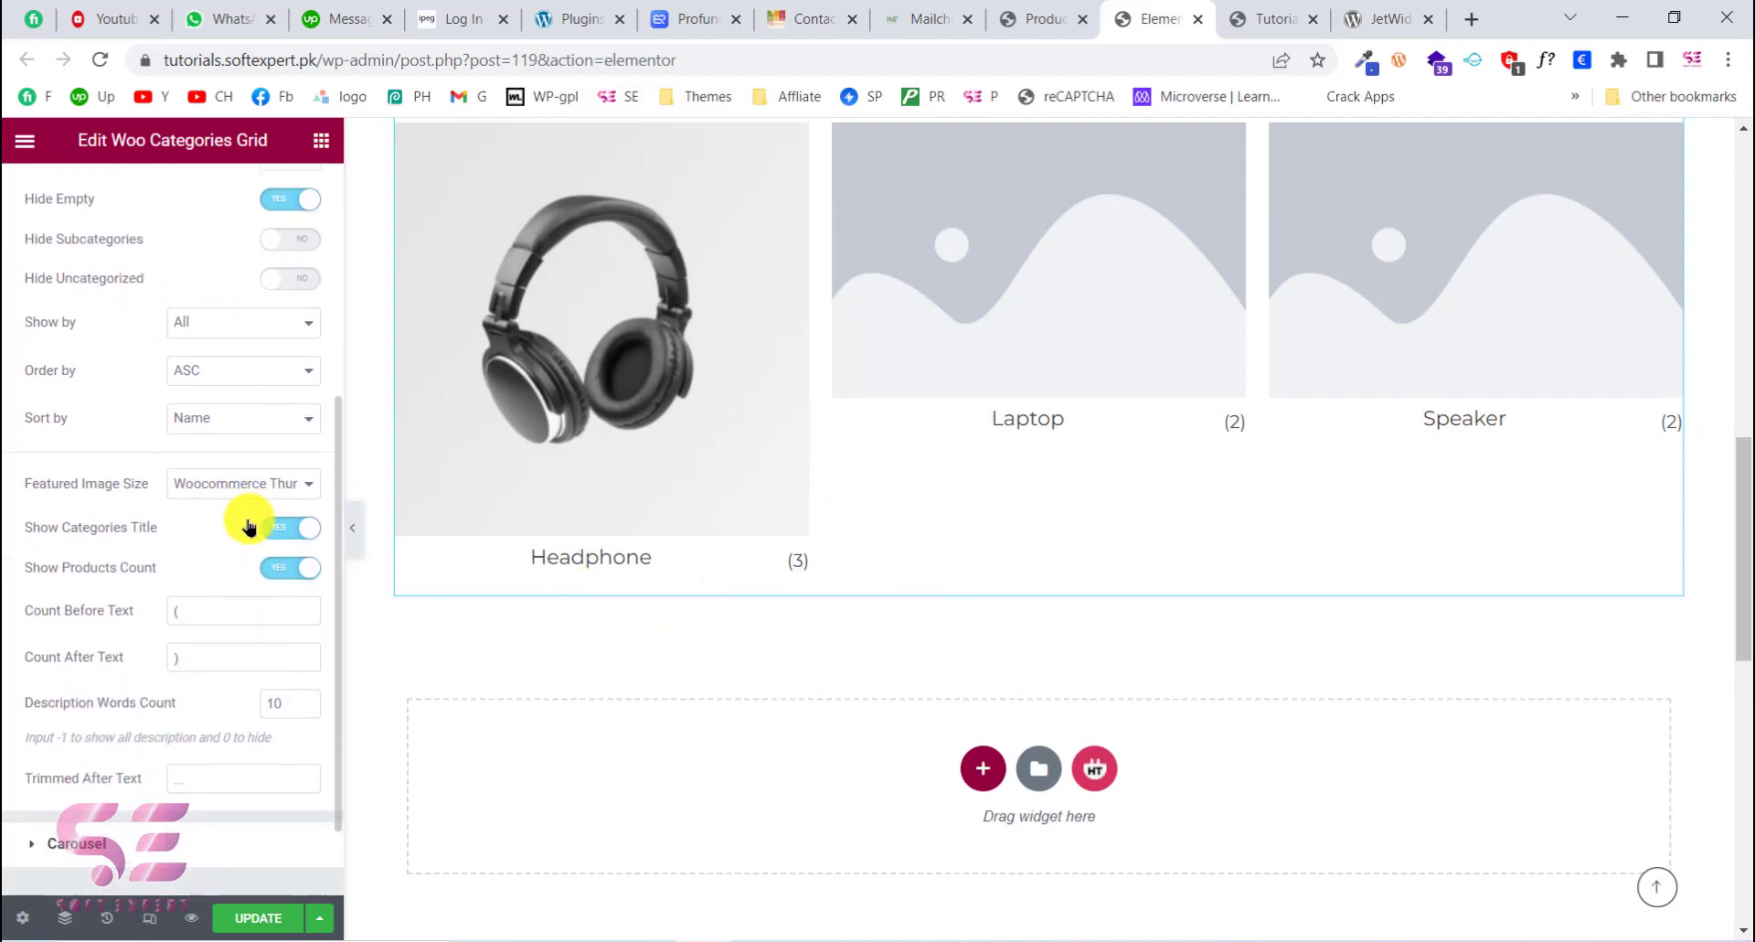
{"action": "left_click", "coordinate": [200, 324]}
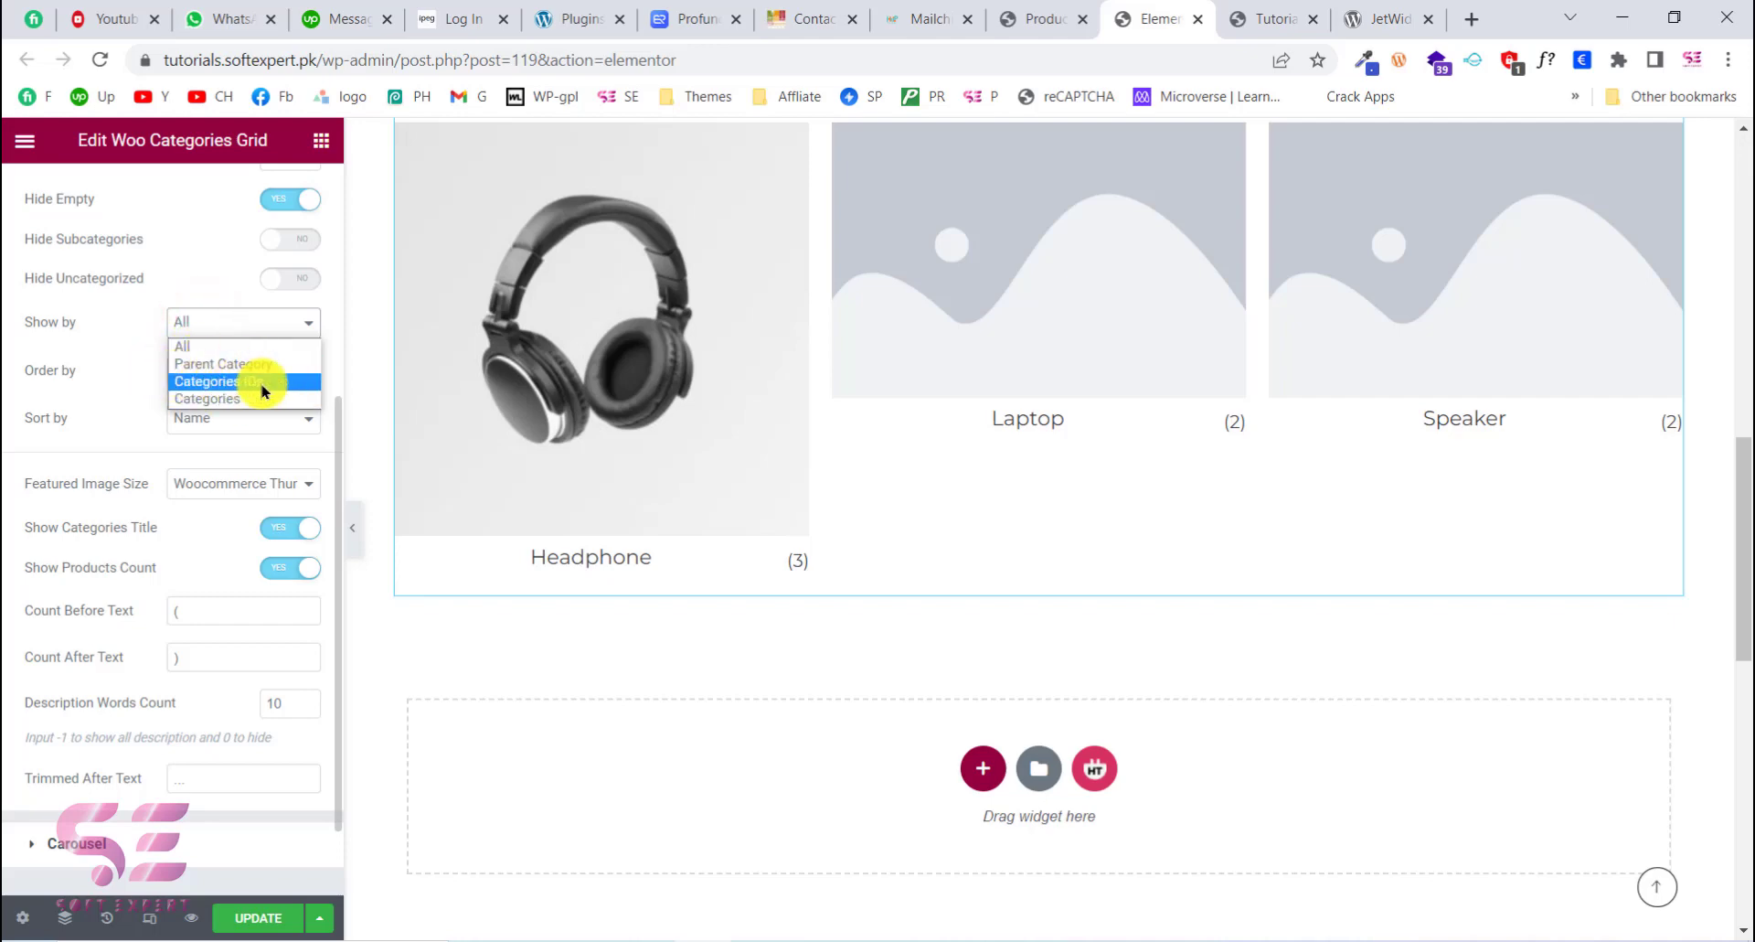
{"action": "left_click", "coordinate": [183, 400]}
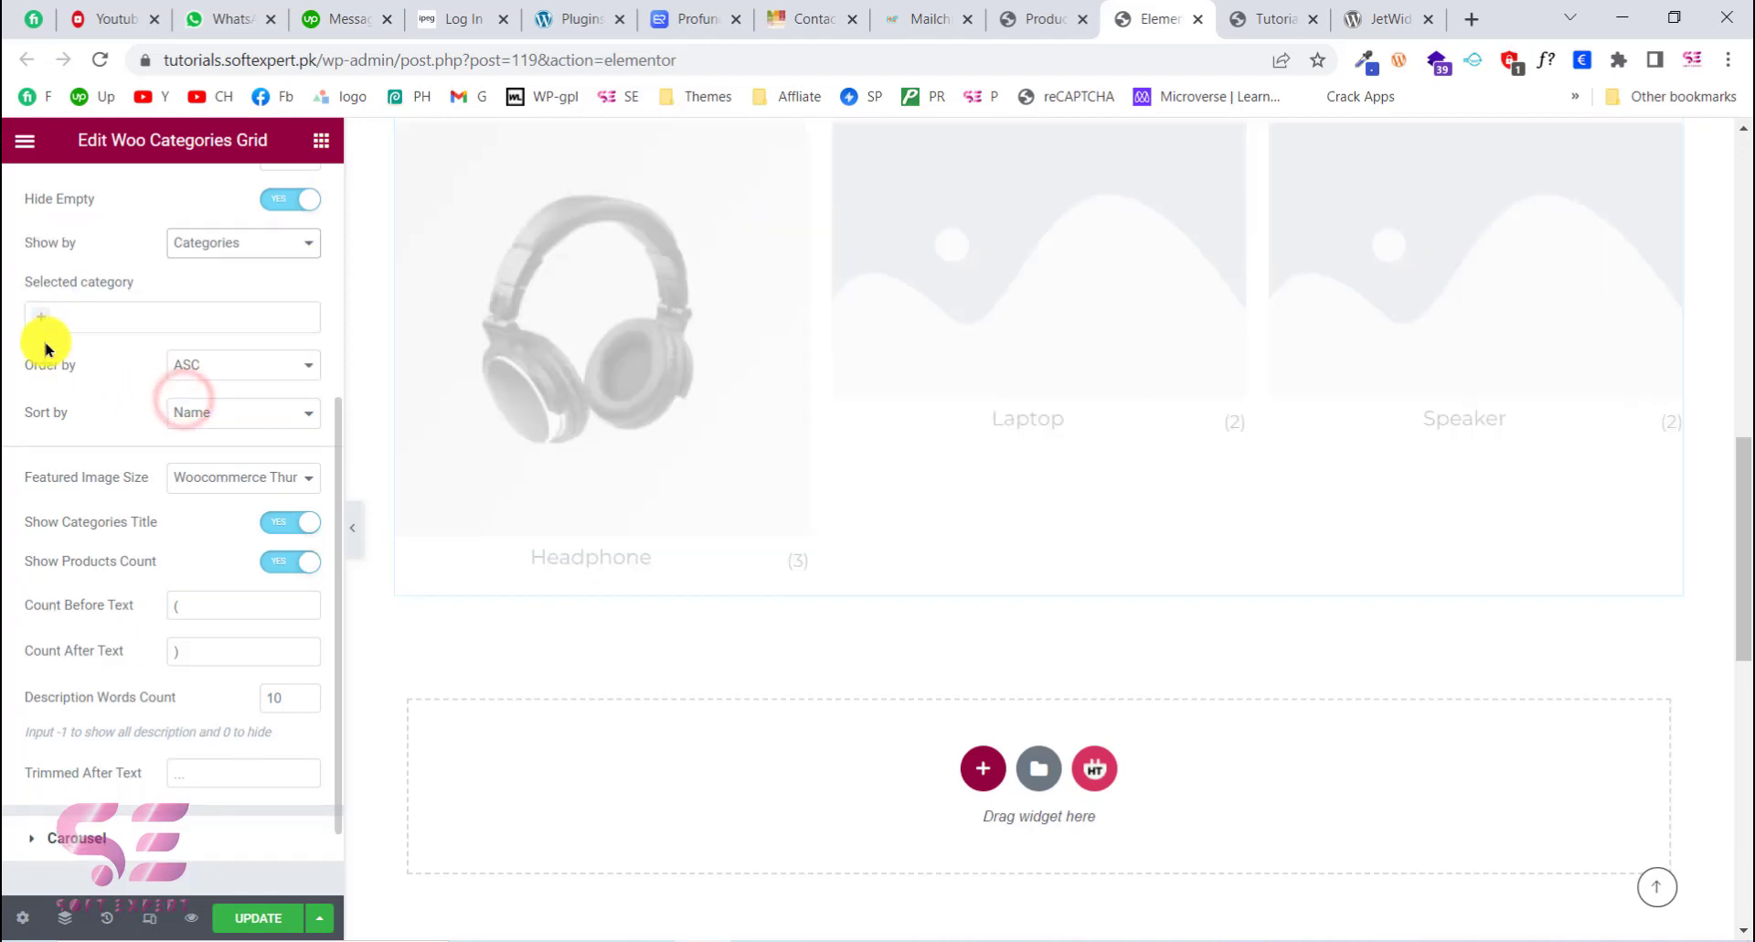
Step: Set Show by to All for the categories grid and view the available Featured Image Size options
{"action": "left_click", "coordinate": [205, 244]}
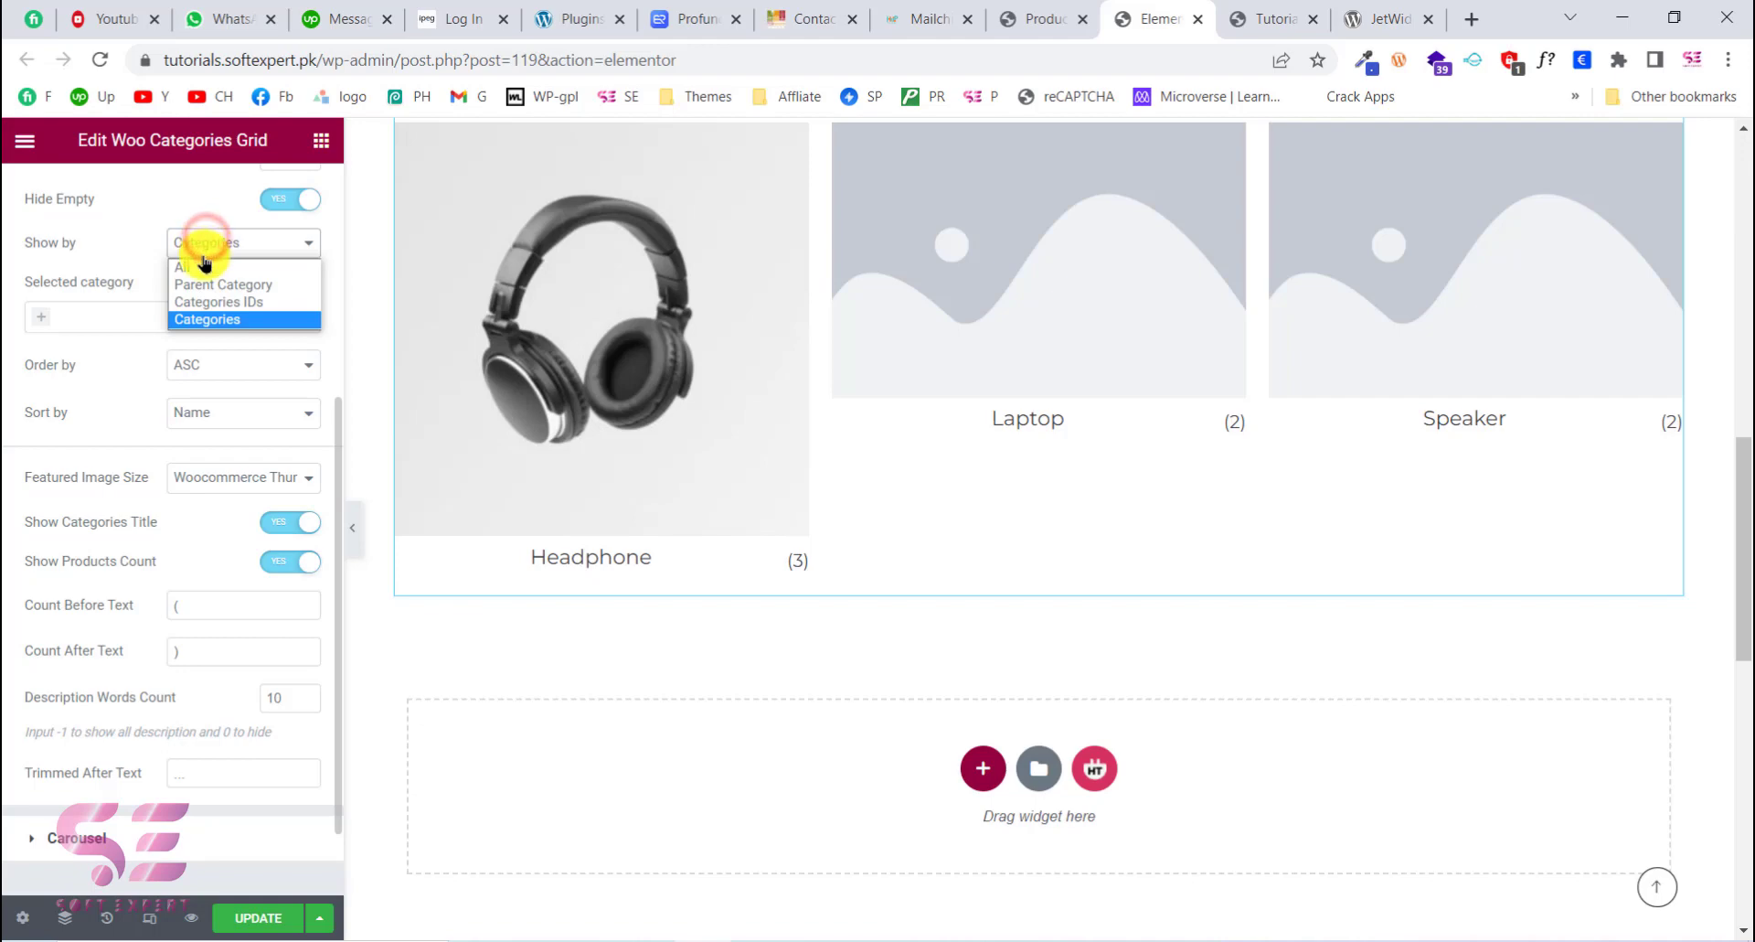
{"action": "left_click", "coordinate": [193, 267]}
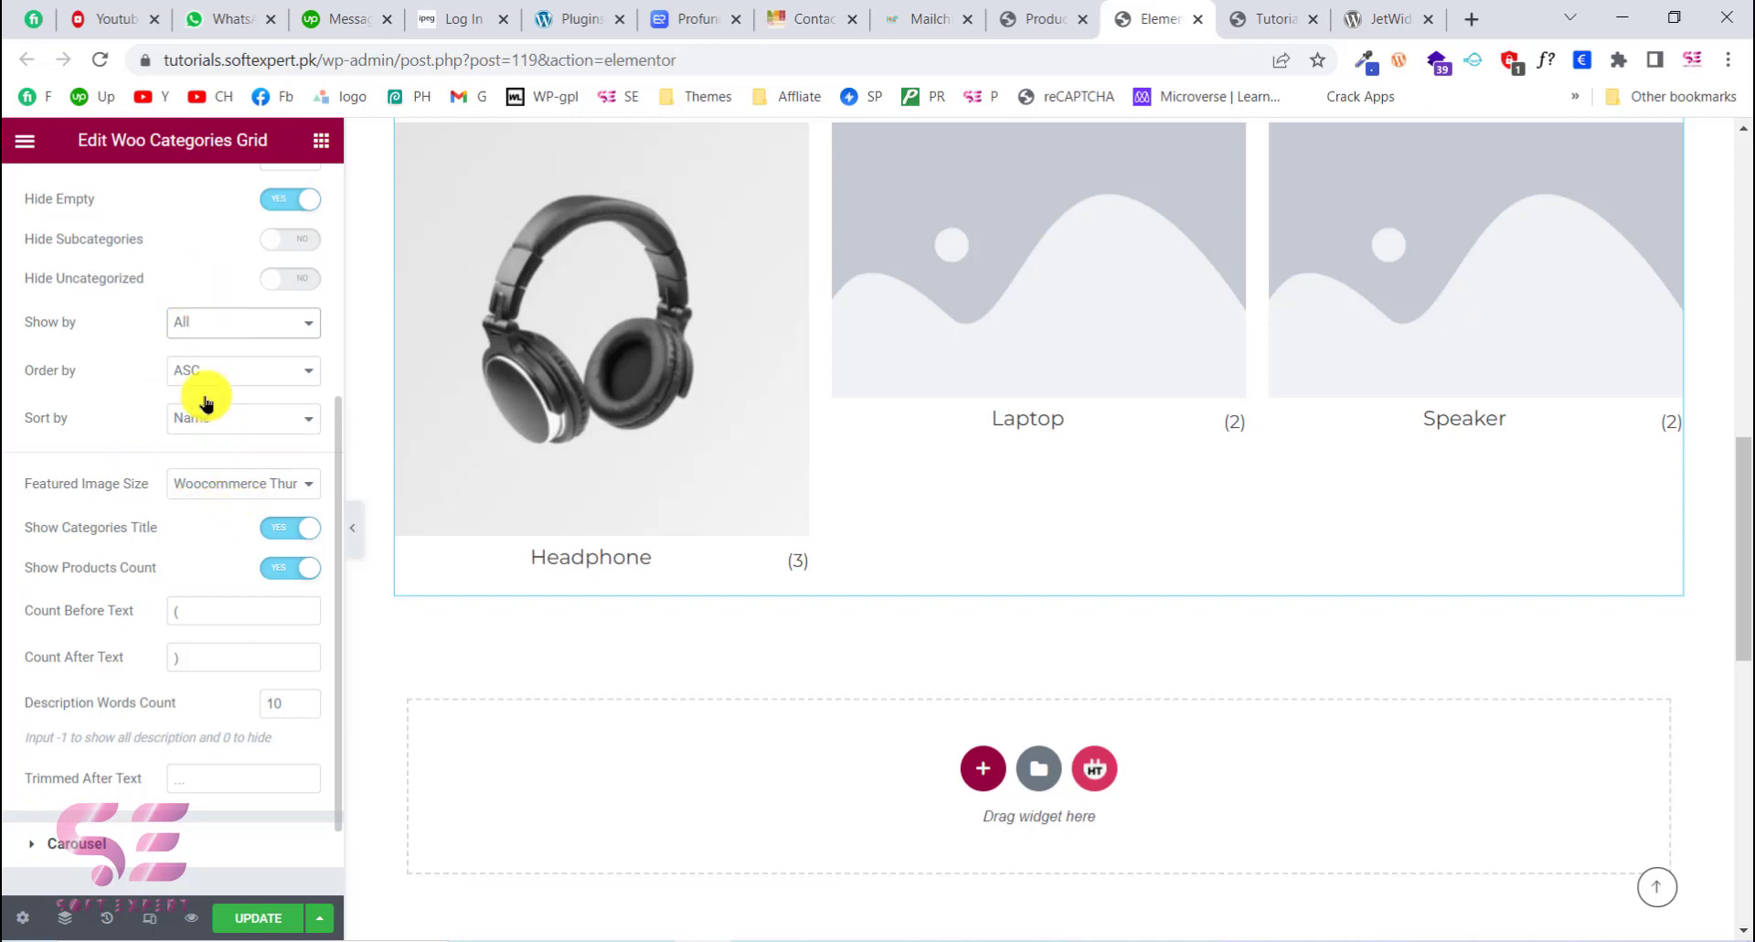
{"action": "scroll", "coordinate": [188, 516], "scroll_direction": "down", "scroll_amount": 2}
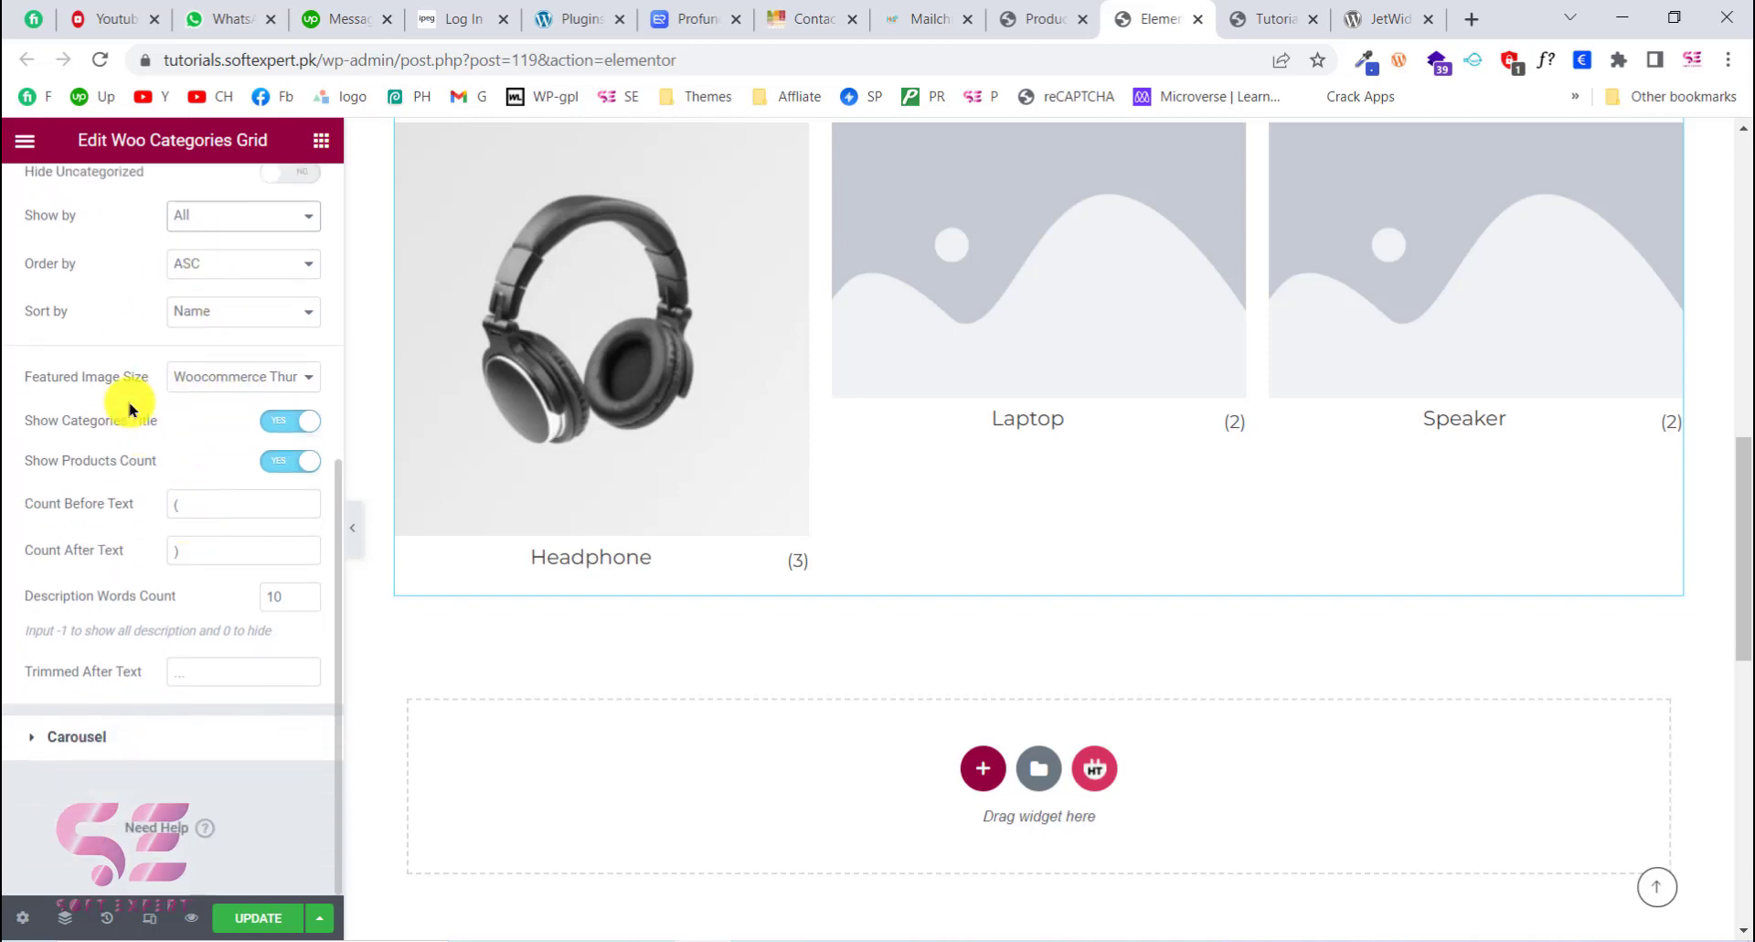
{"action": "left_click", "coordinate": [241, 377]}
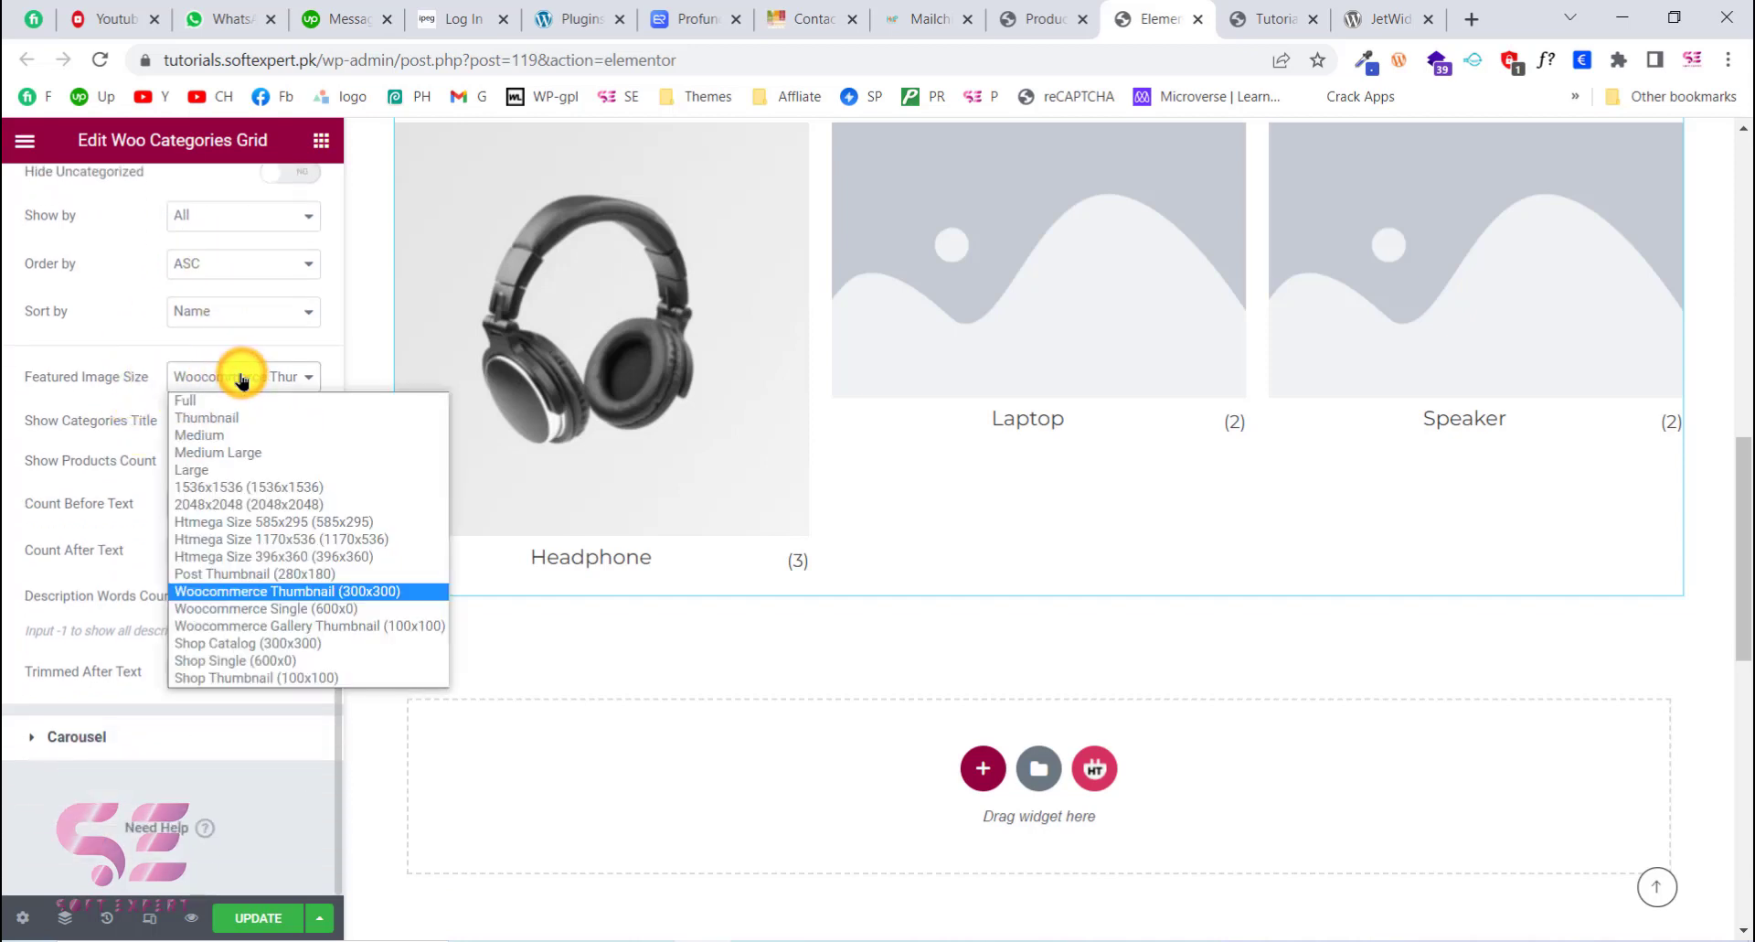
{"action": "left_click", "coordinate": [478, 423]}
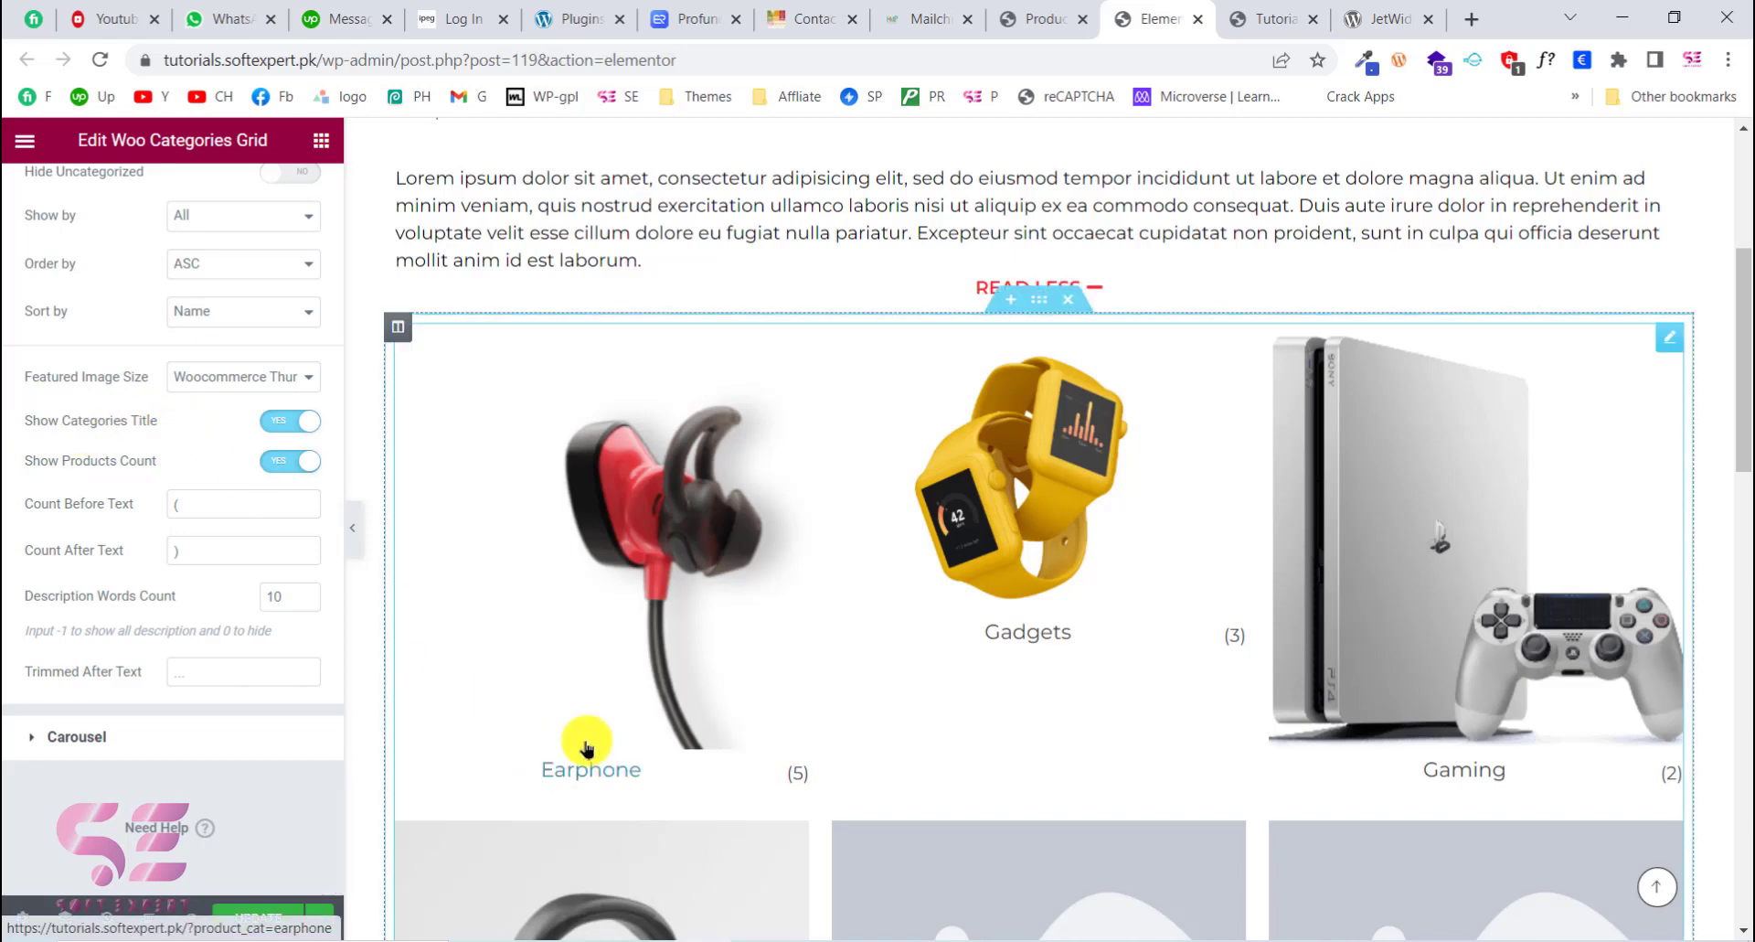
Step: Turn off Show Products Count for the categories grid
{"action": "left_click", "coordinate": [283, 440]}
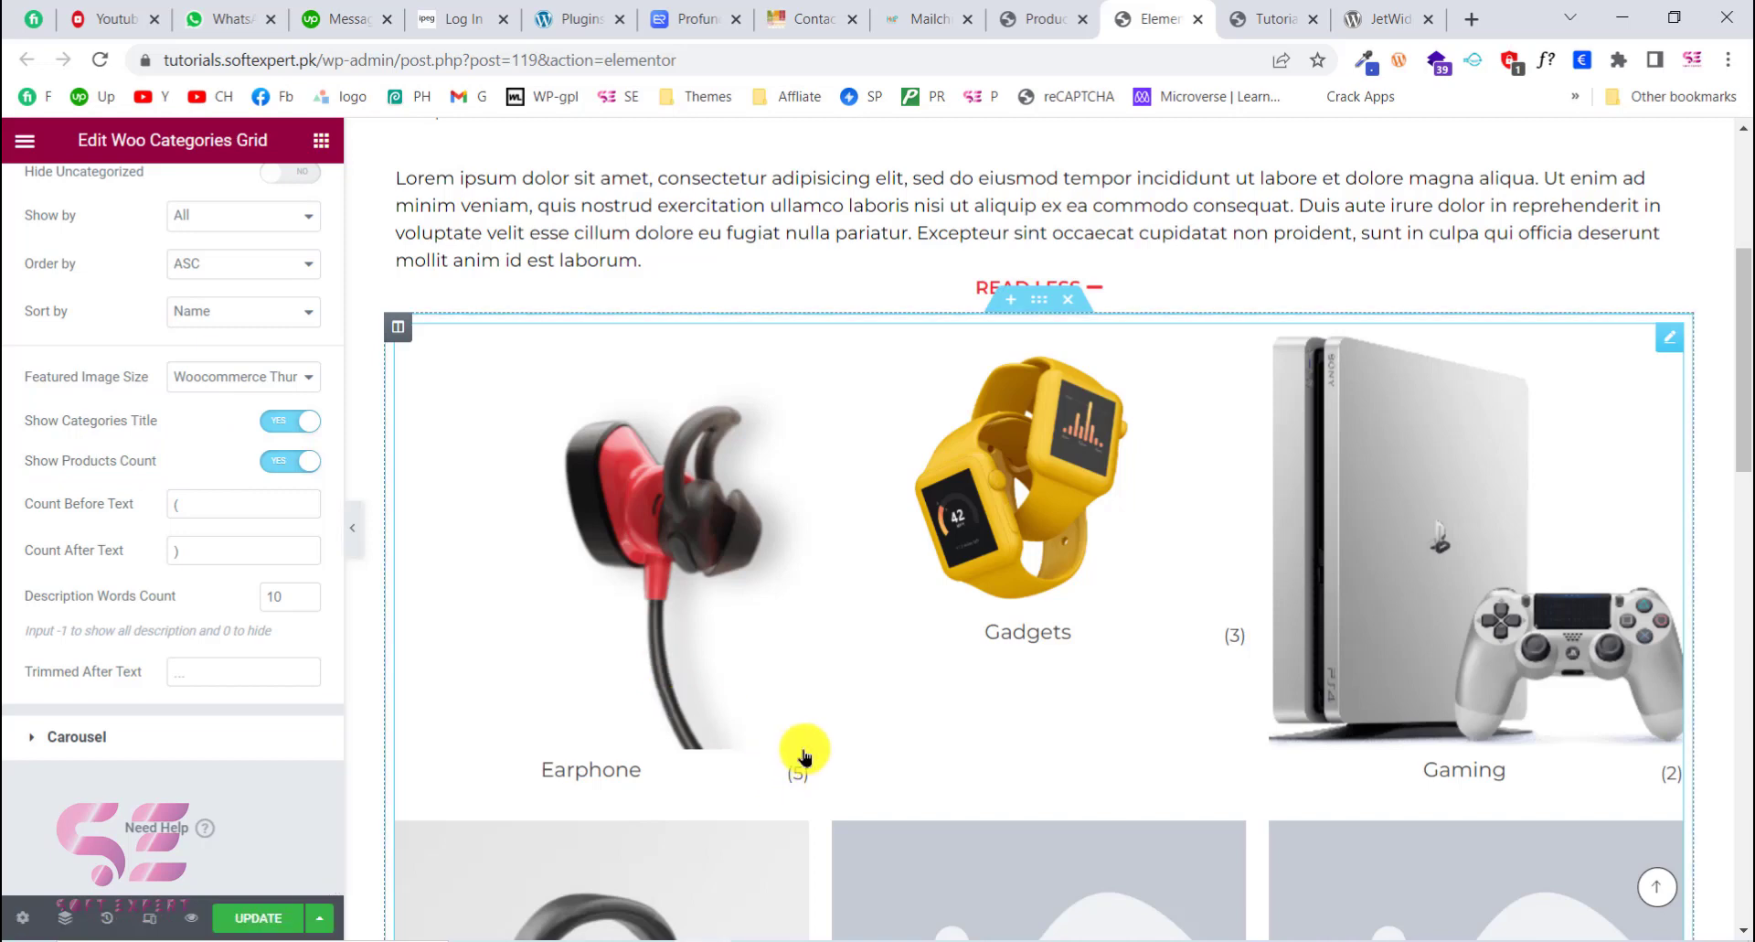
{"action": "left_click", "coordinate": [286, 460]}
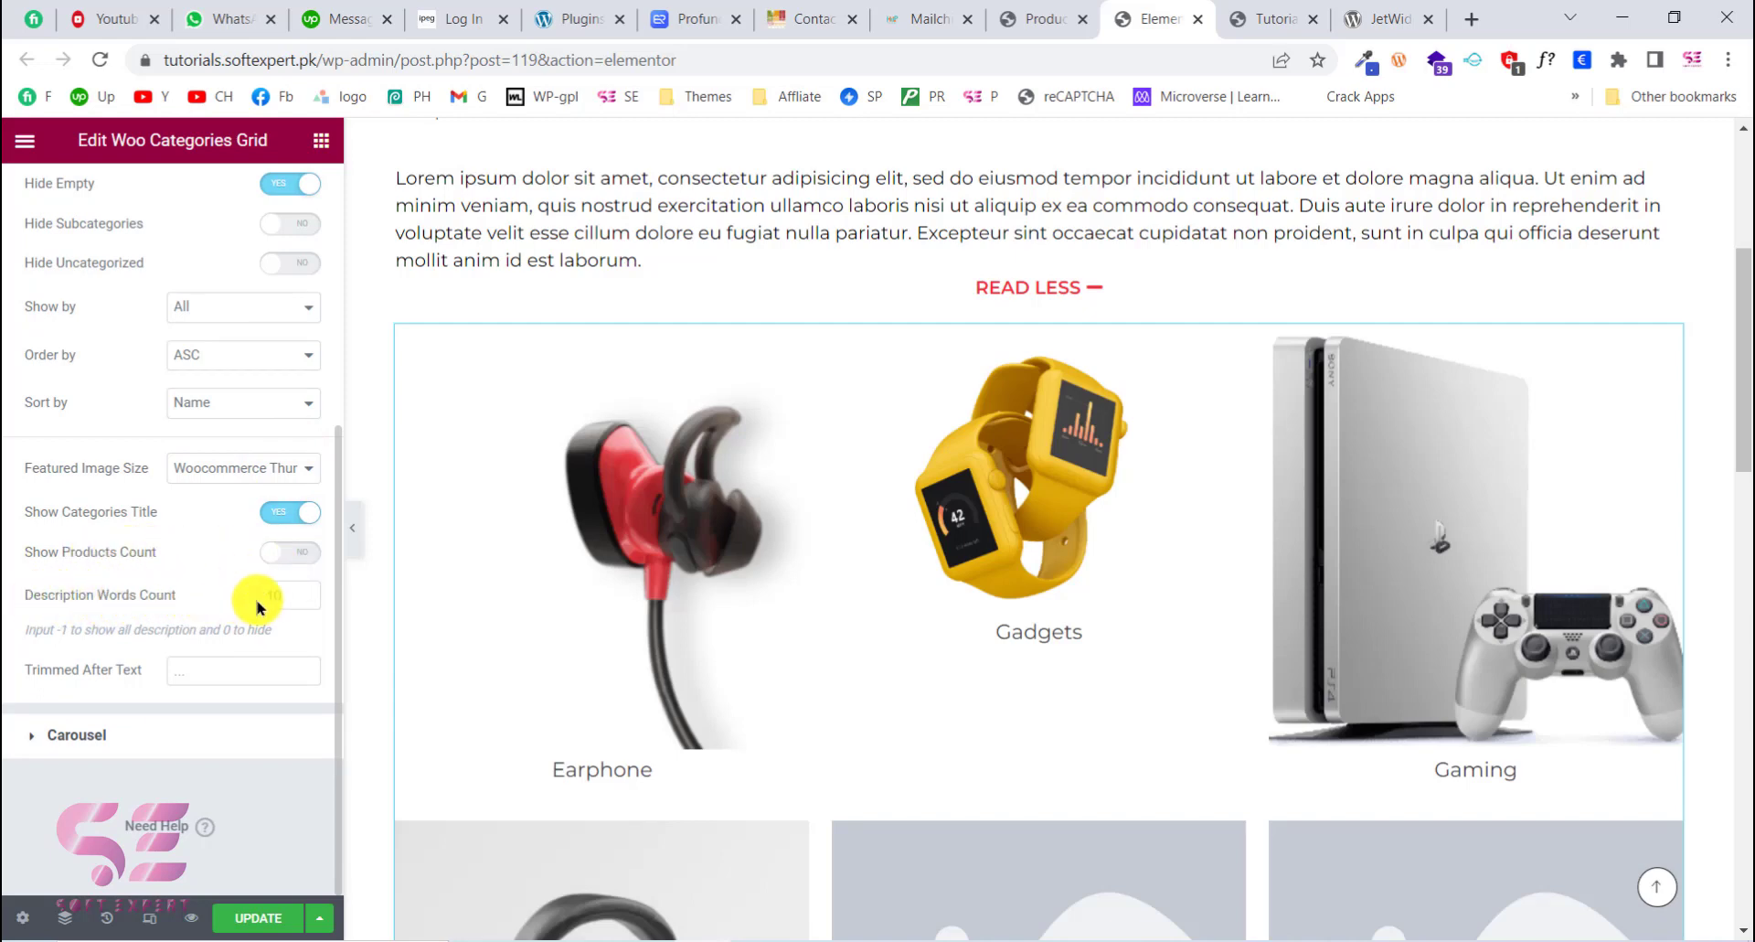
{"action": "scroll", "coordinate": [673, 667], "scroll_direction": "down", "scroll_amount": 1}
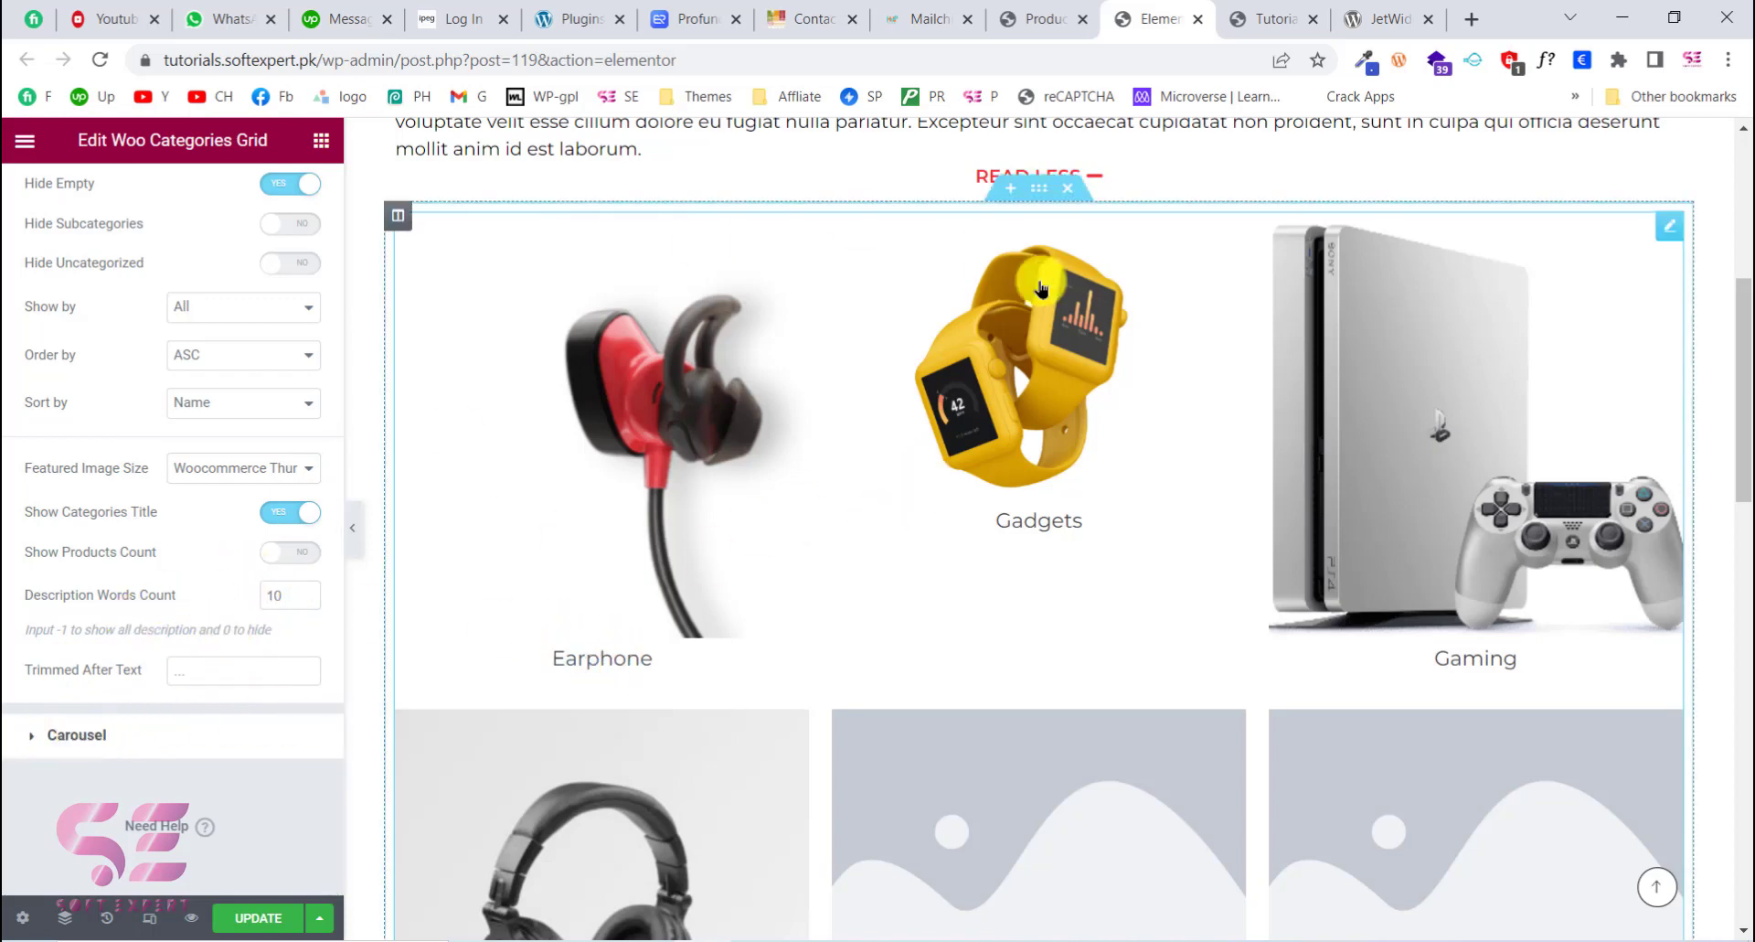
Step: Enable the carousel for the categories grid and advance through the category slides in the preview
{"action": "left_click", "coordinate": [78, 735]}
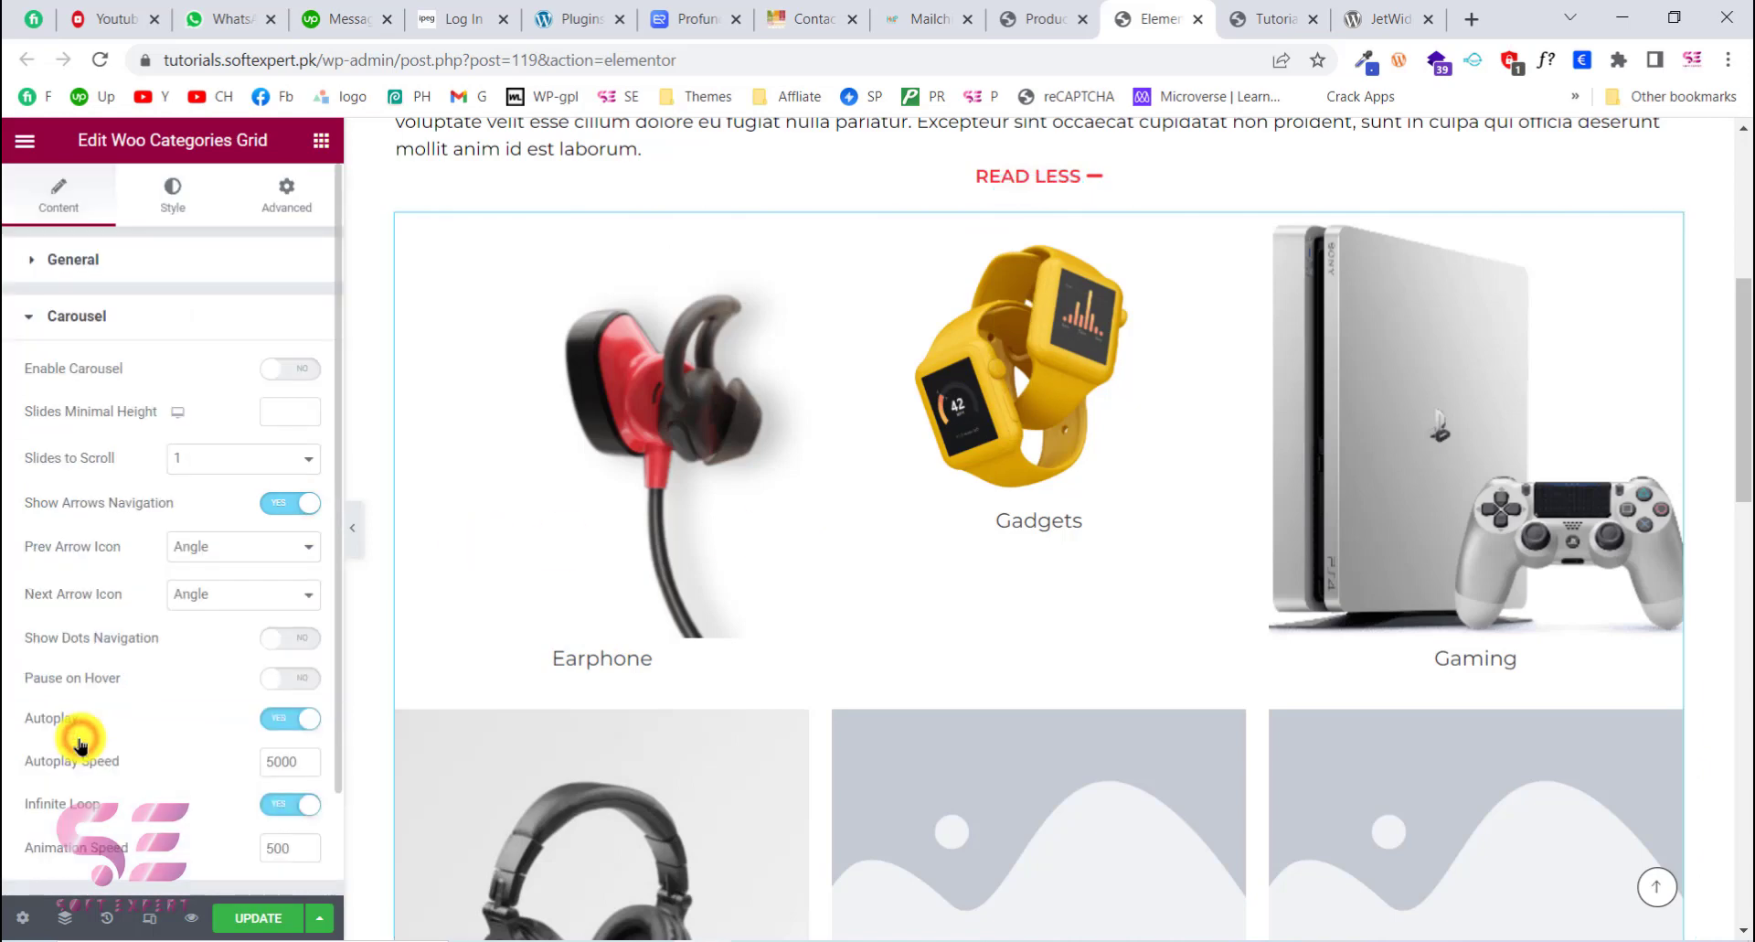
{"action": "left_click", "coordinate": [291, 368]}
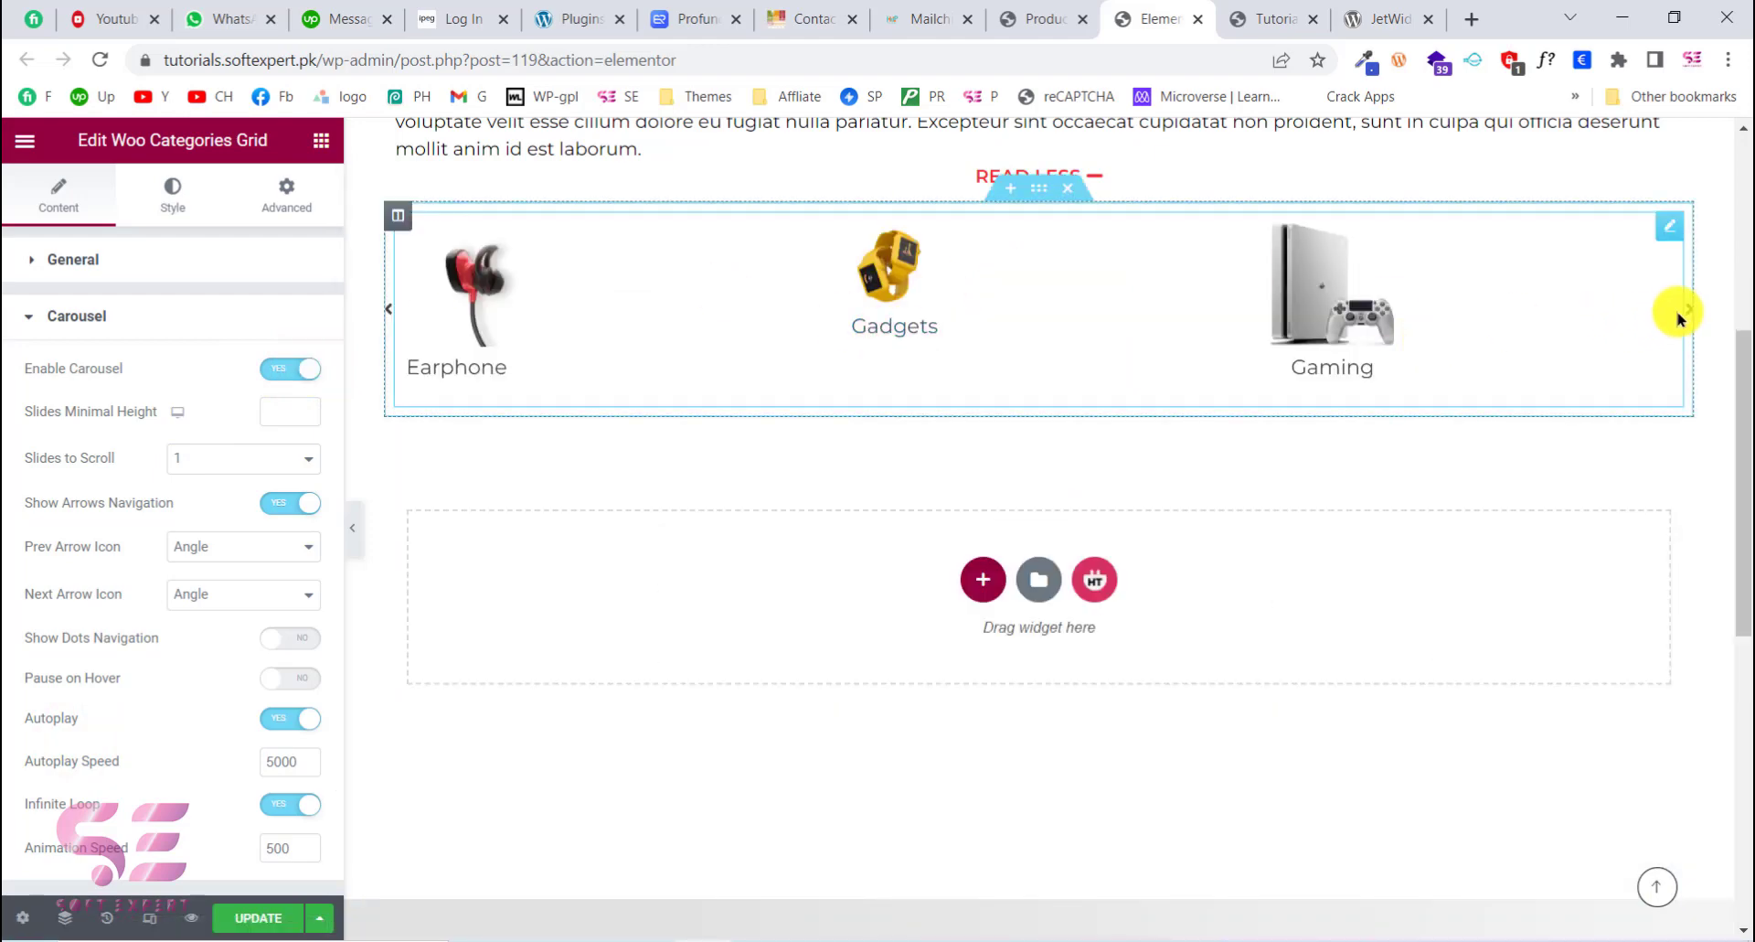
{"action": "left_click", "coordinate": [1690, 310]}
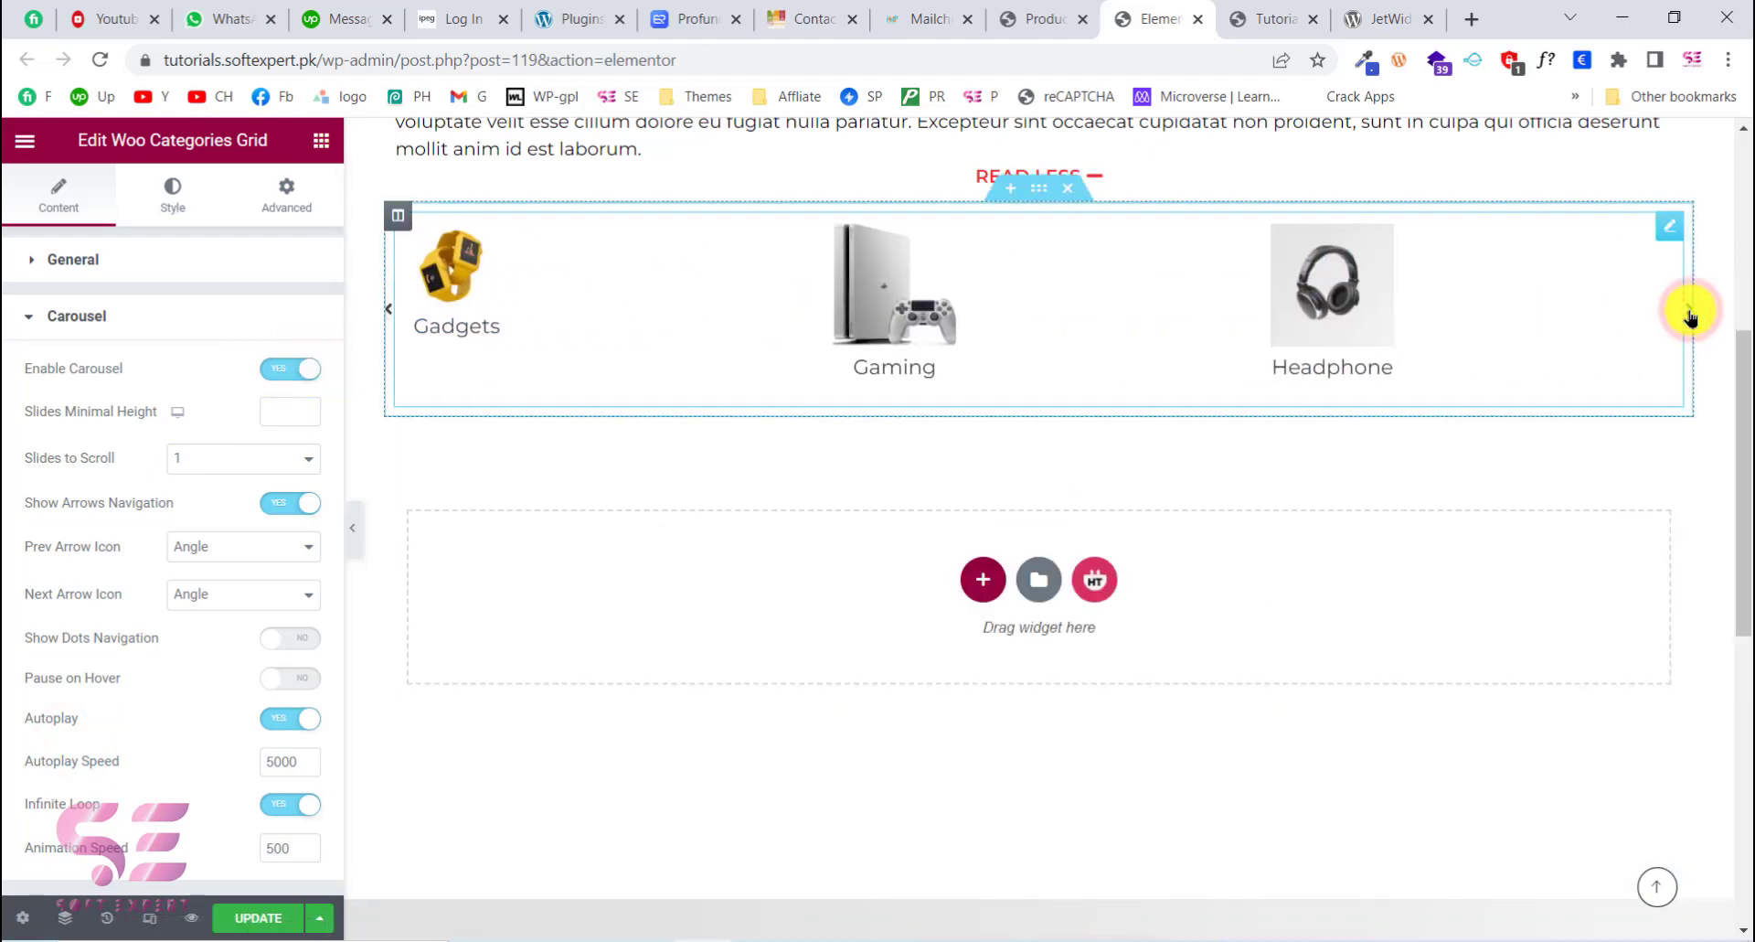
{"action": "left_click", "coordinate": [1690, 311]}
{"action": "left_click", "coordinate": [1690, 311]}
Step: Look through the carousel settings, including the Prev Arrow Icon choices and the navigation and autoplay options
{"action": "scroll", "coordinate": [192, 508], "scroll_direction": "down", "scroll_amount": 1}
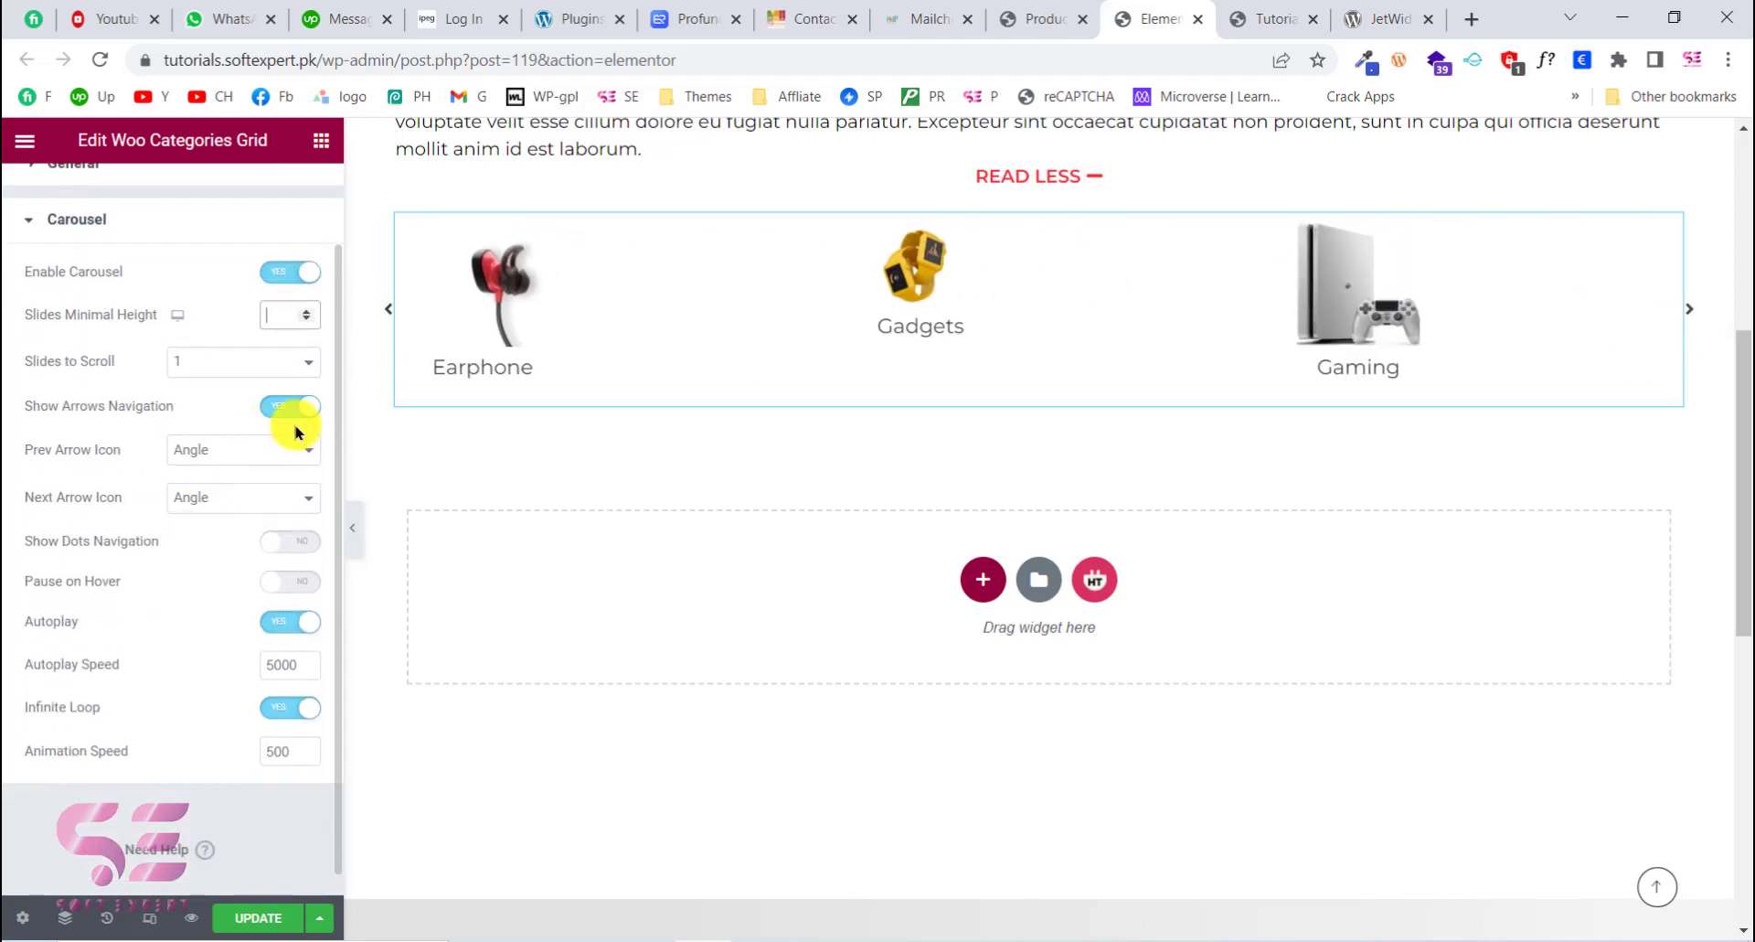
{"action": "left_click", "coordinate": [227, 451]}
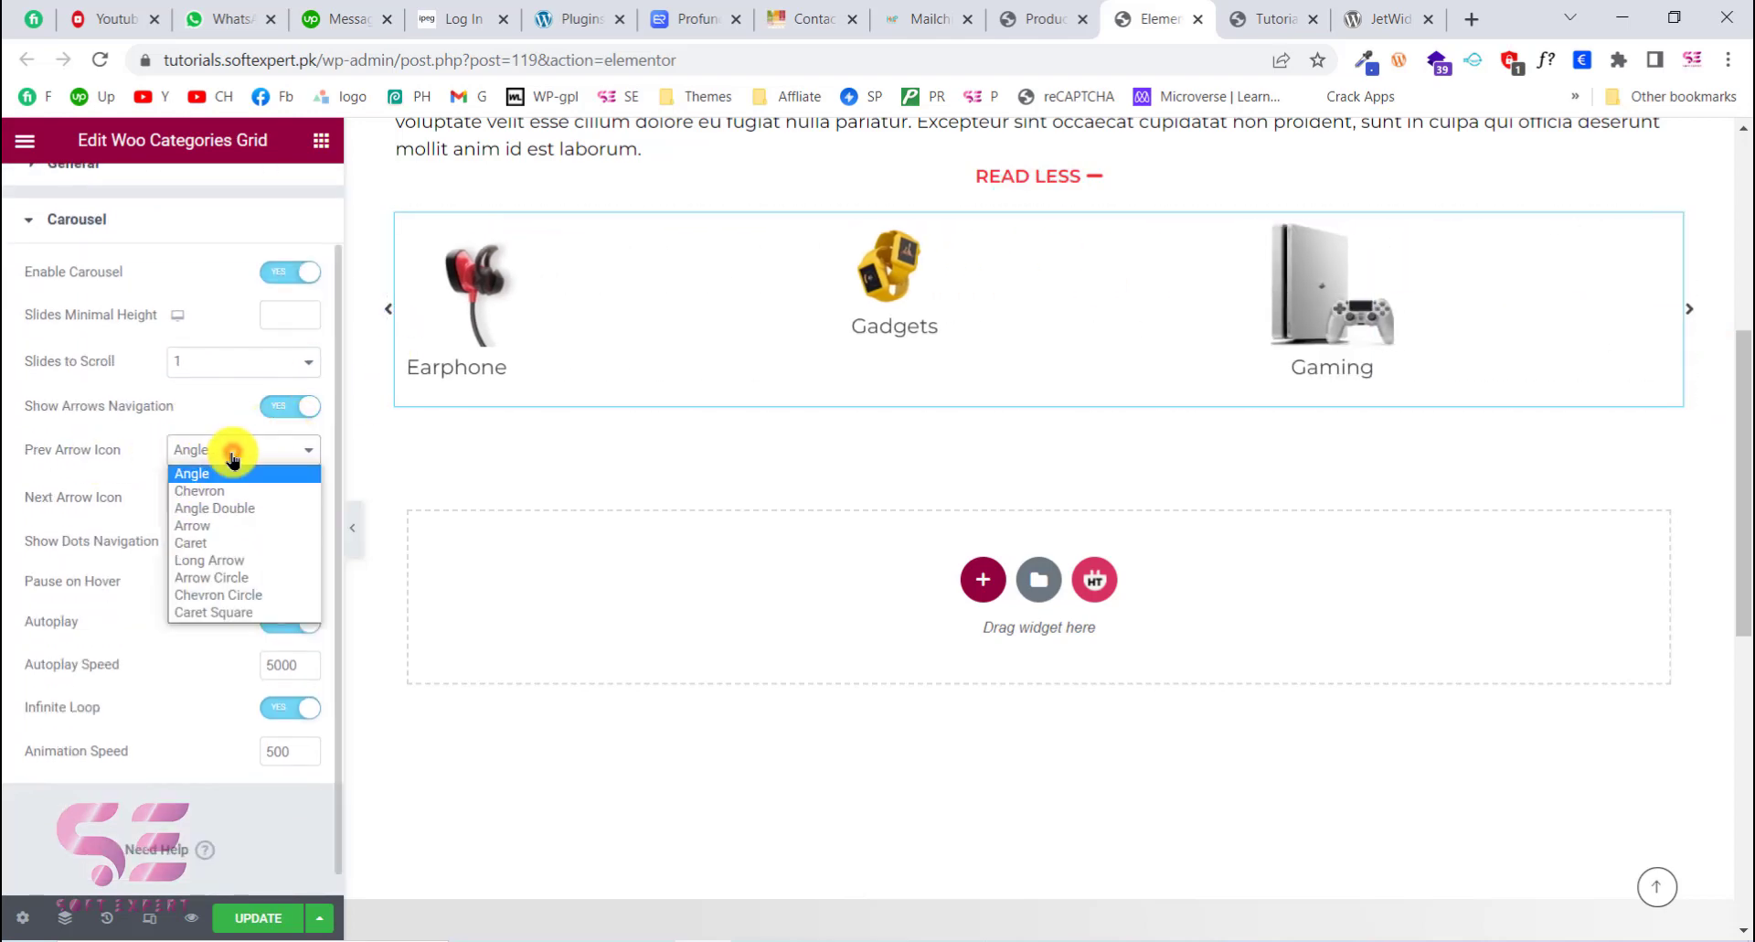
{"action": "left_click", "coordinate": [230, 451]}
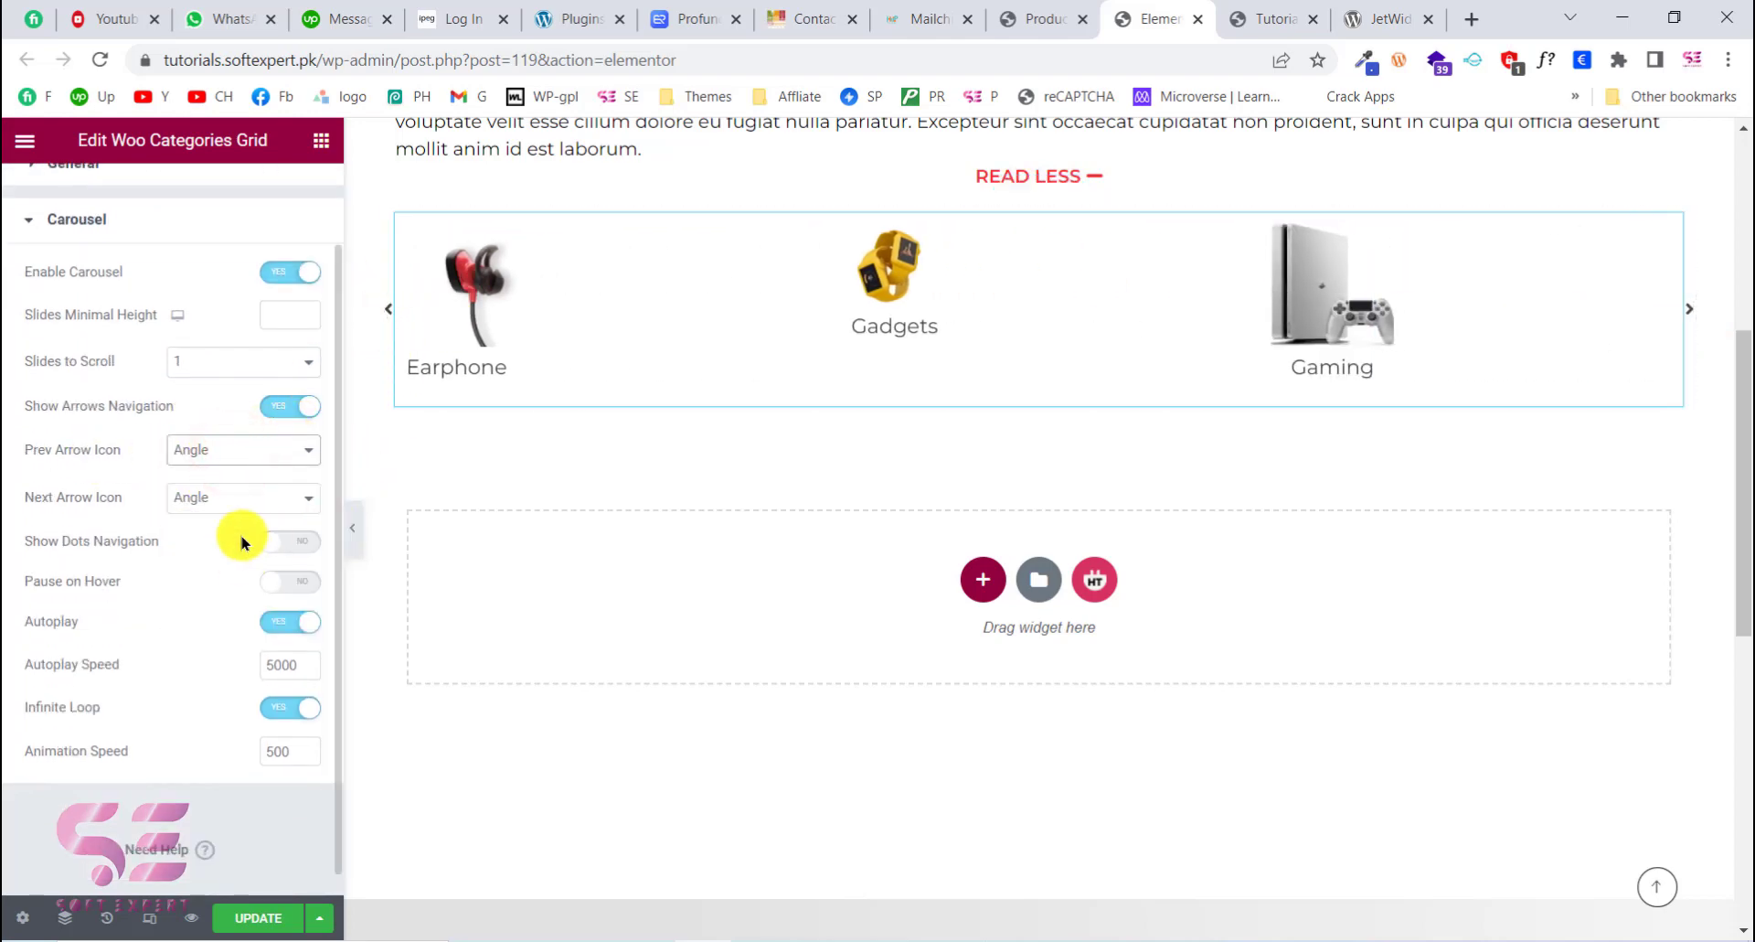
{"action": "scroll", "coordinate": [235, 538], "scroll_direction": "down", "scroll_amount": 1}
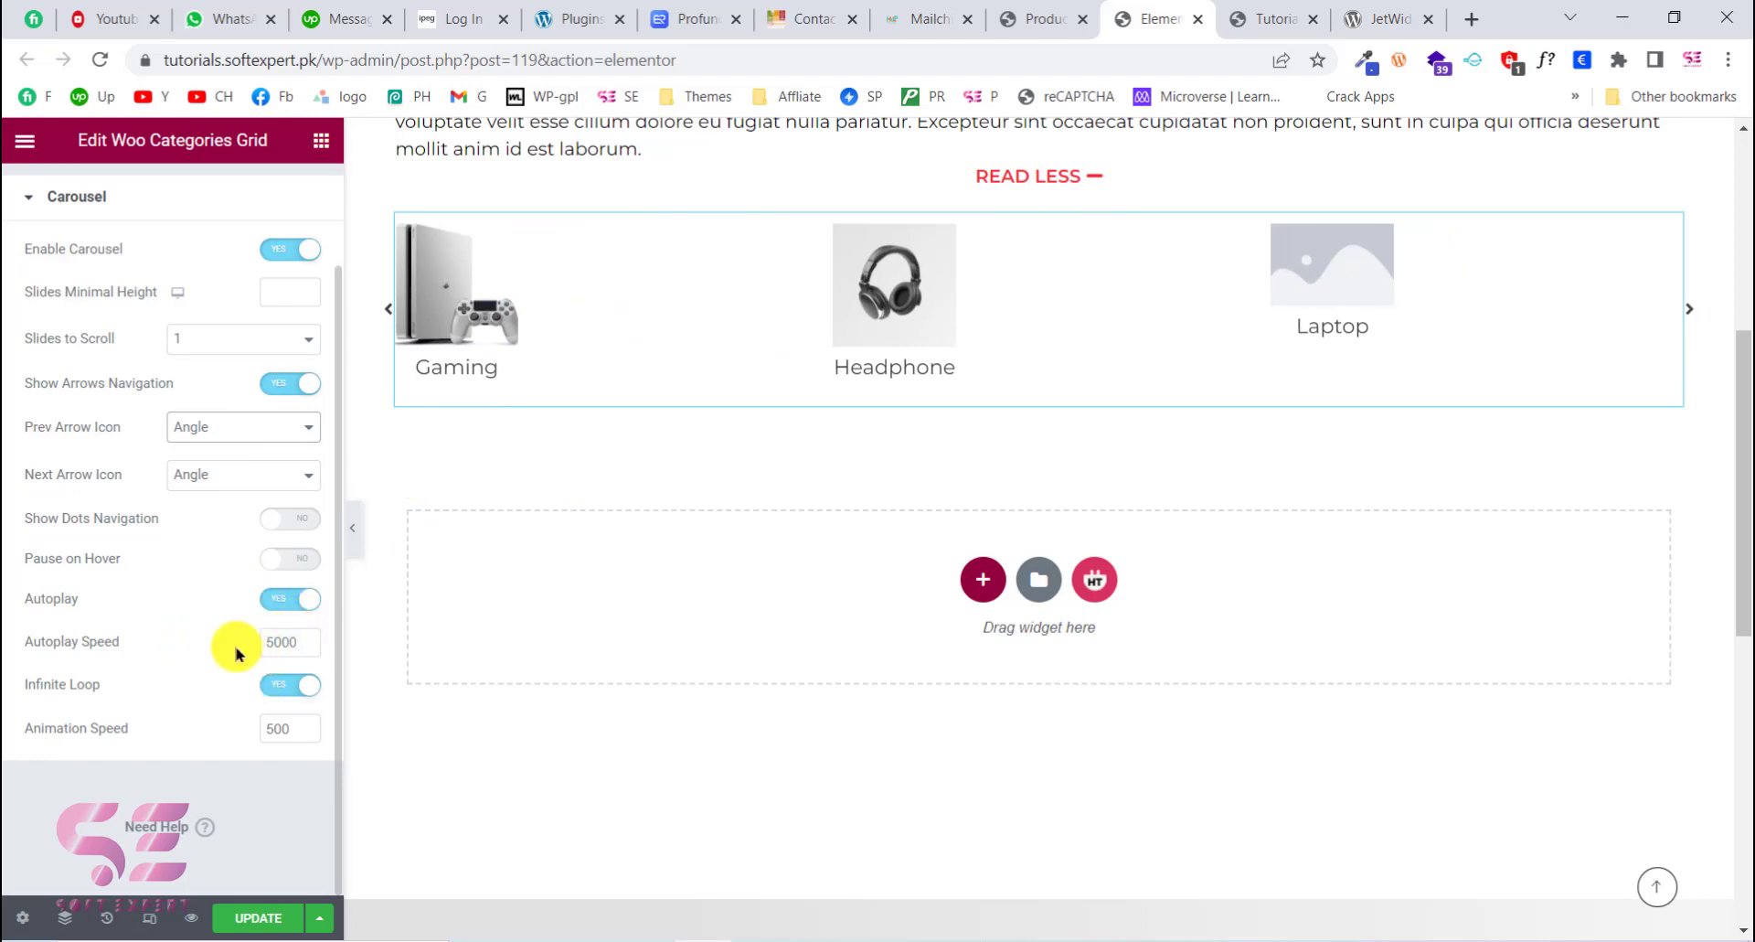
{"action": "scroll", "coordinate": [301, 695], "scroll_direction": "up", "scroll_amount": 2}
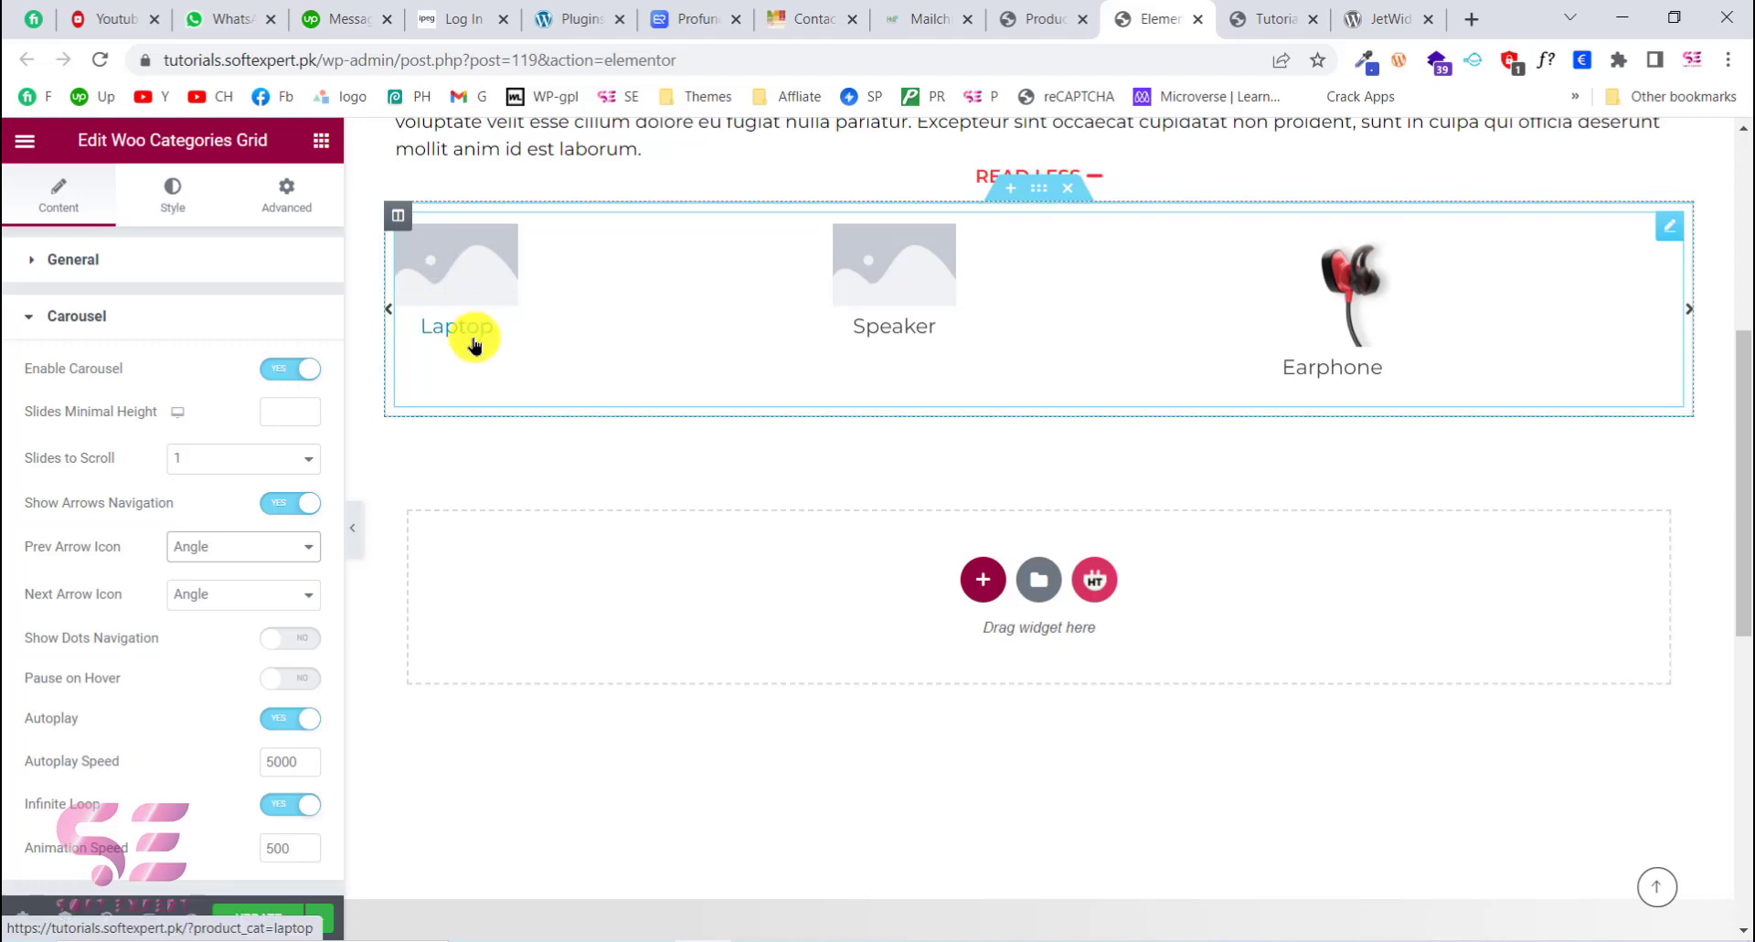
Step: Set the normal color of the category titles to the global Primary color
{"action": "left_click", "coordinate": [161, 201]}
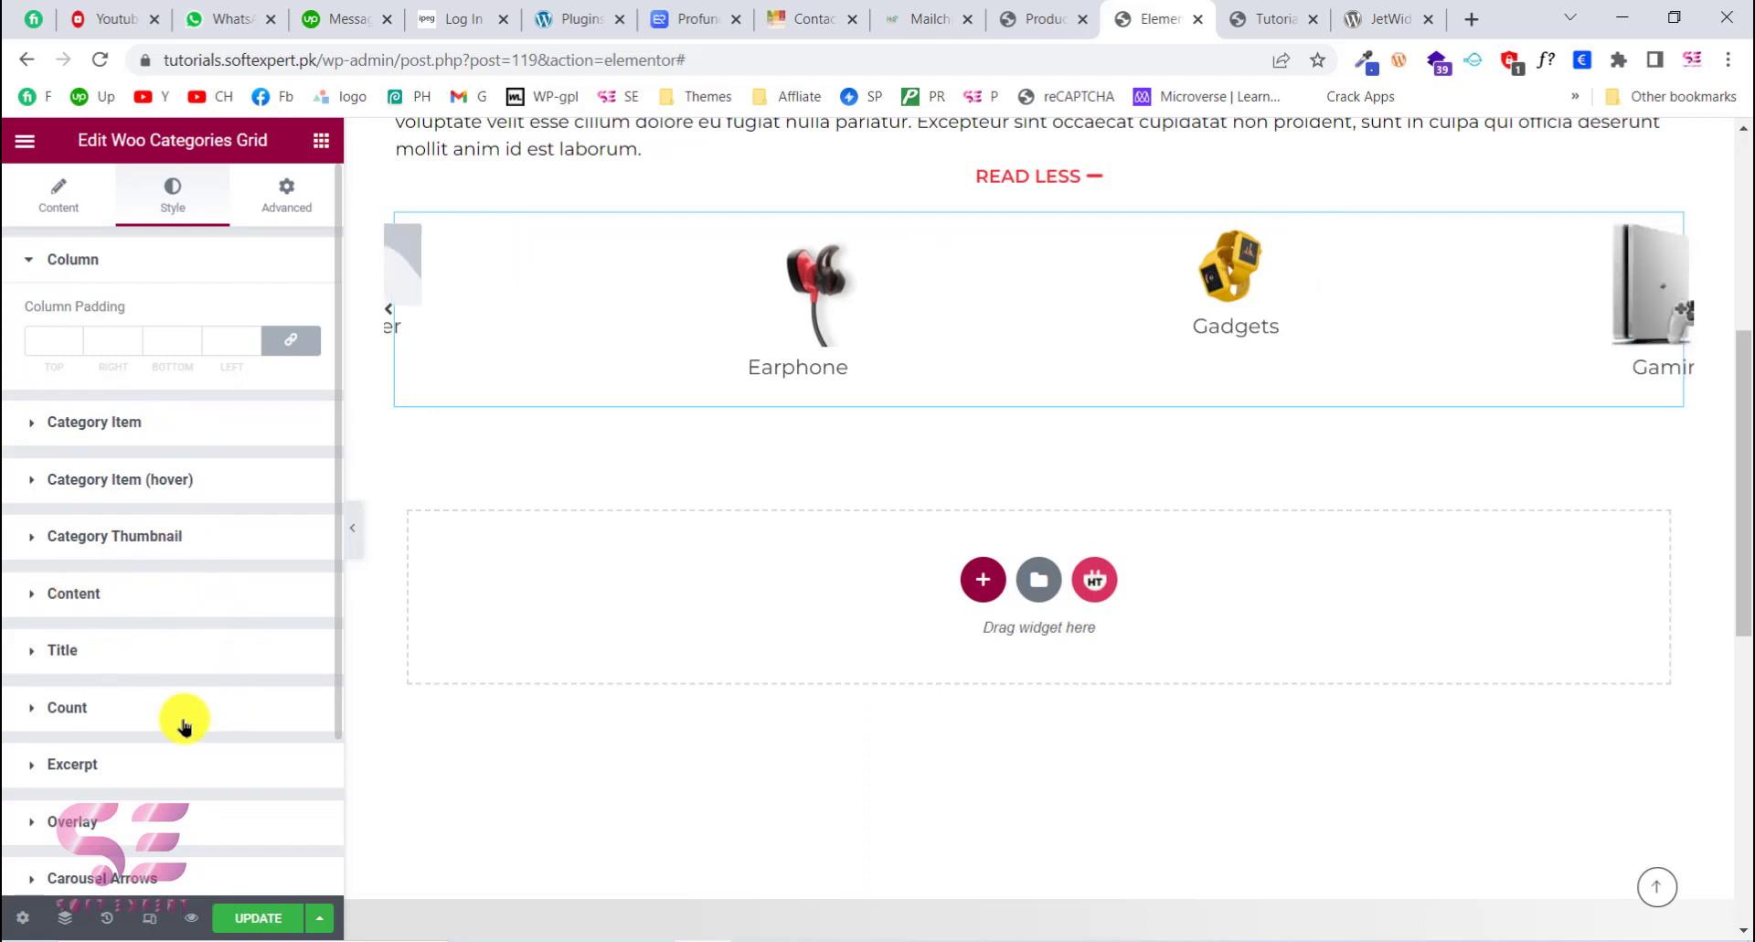
{"action": "scroll", "coordinate": [200, 336], "scroll_direction": "down", "scroll_amount": 2}
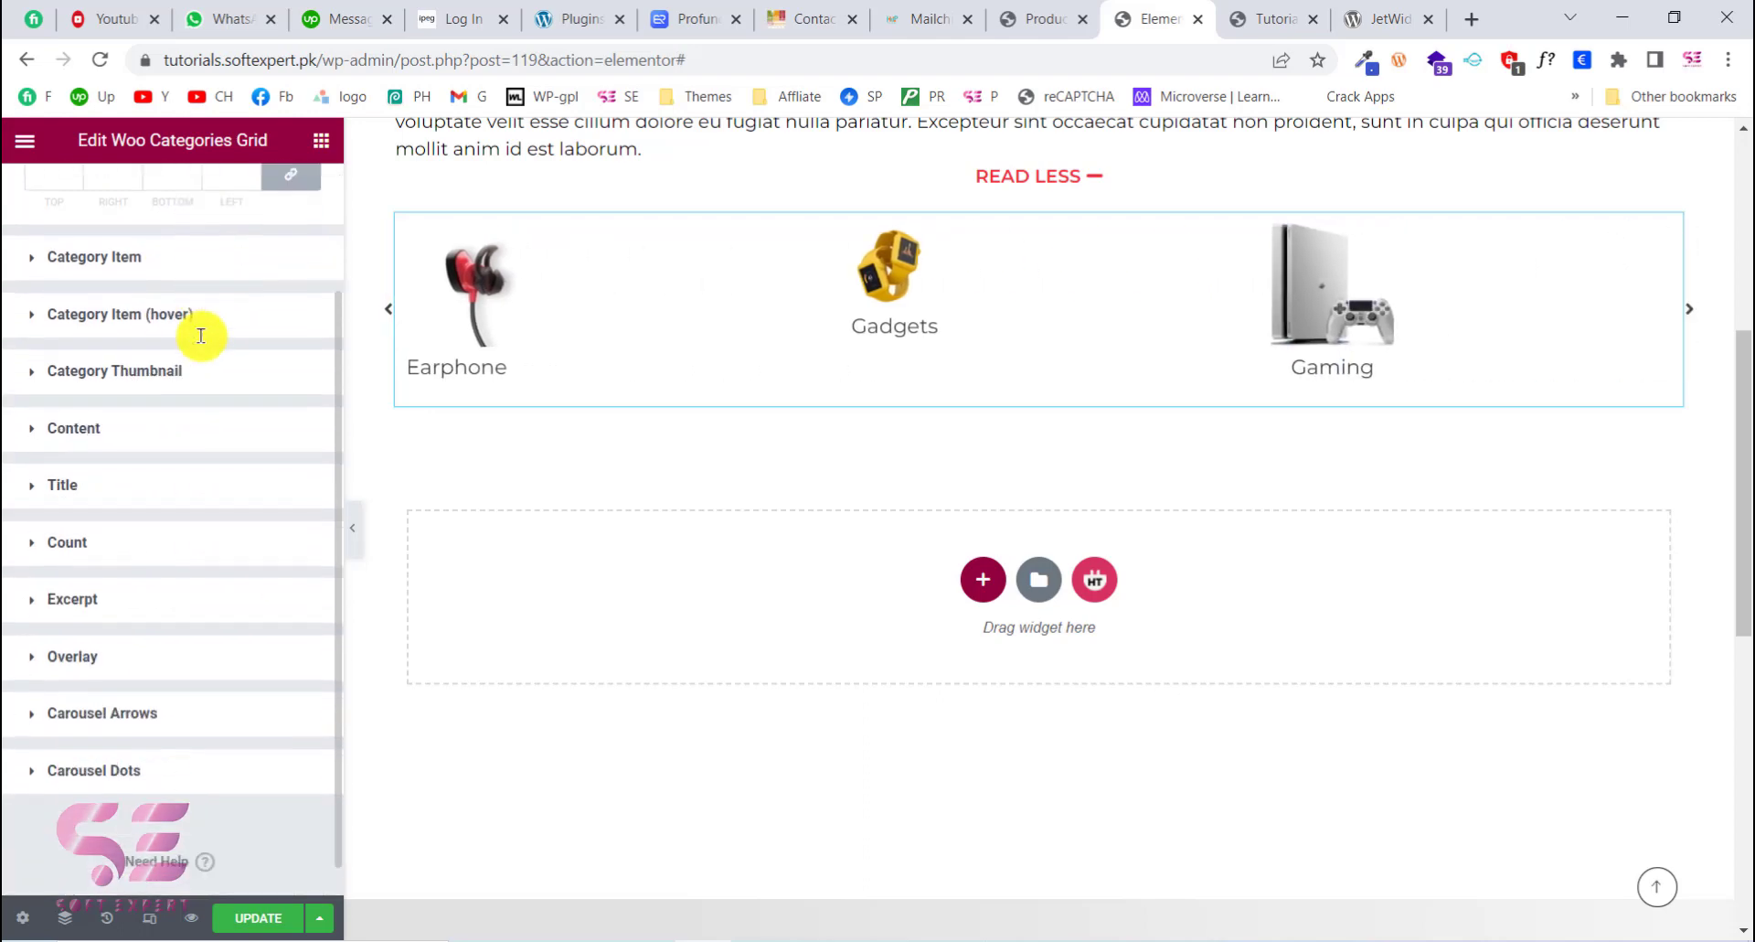
{"action": "left_click", "coordinate": [84, 491]}
{"action": "scroll", "coordinate": [86, 486], "scroll_direction": "down", "scroll_amount": 3}
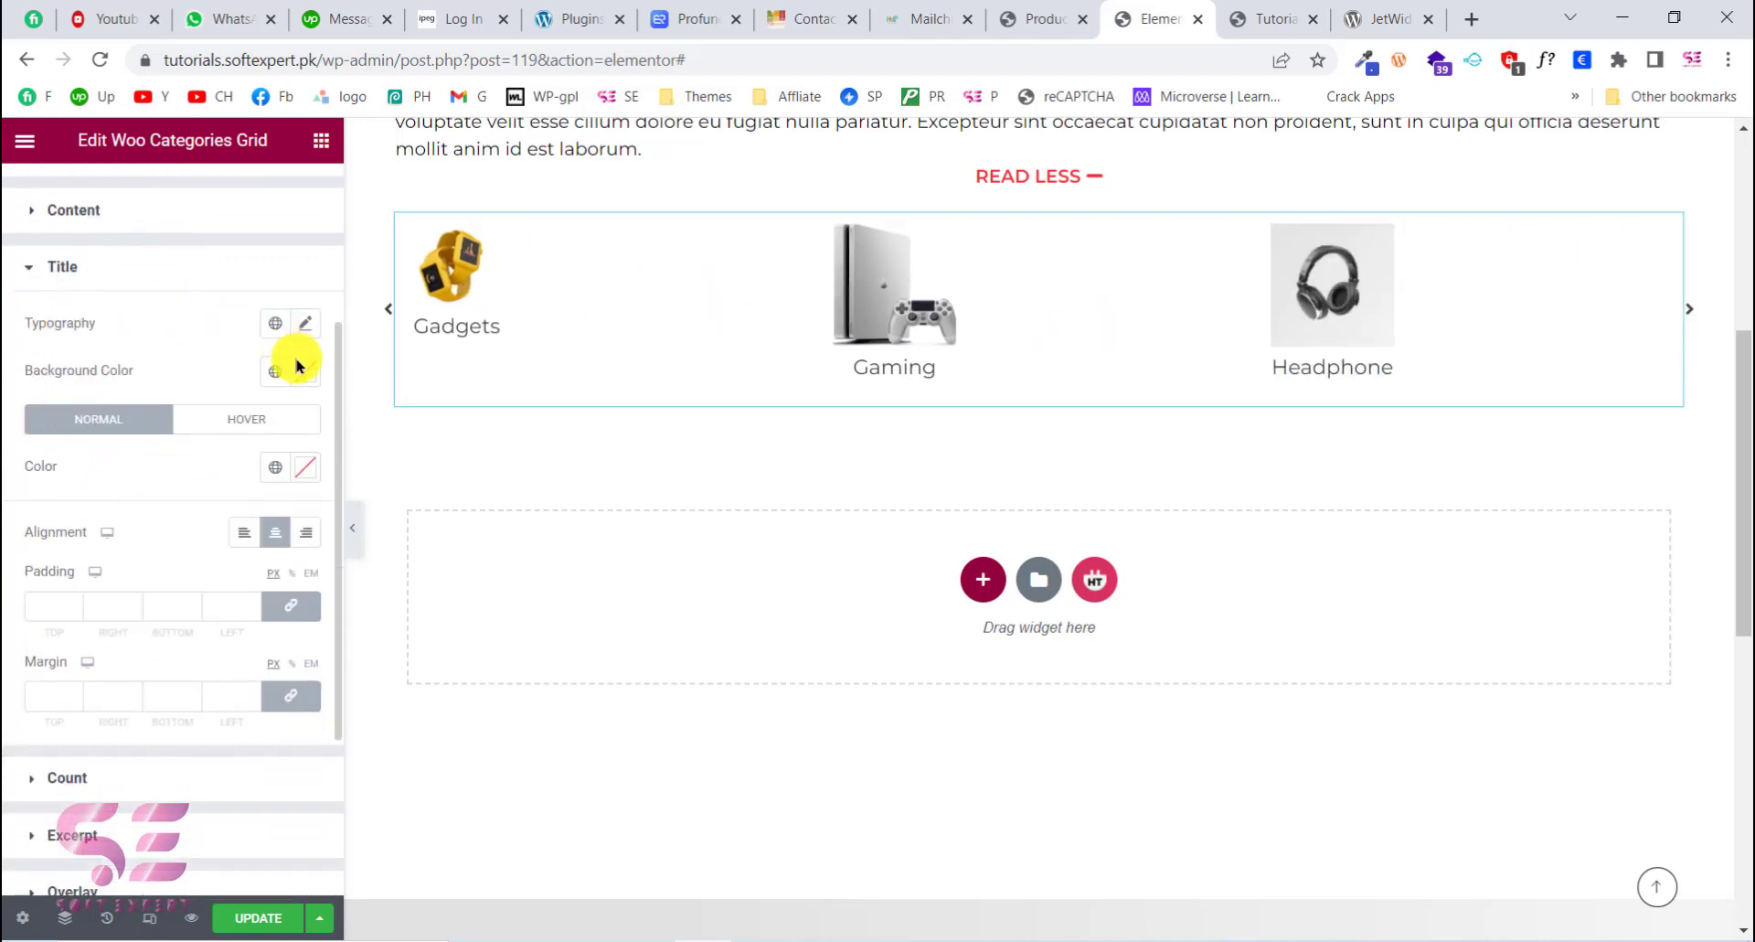
{"action": "left_click", "coordinate": [276, 467]}
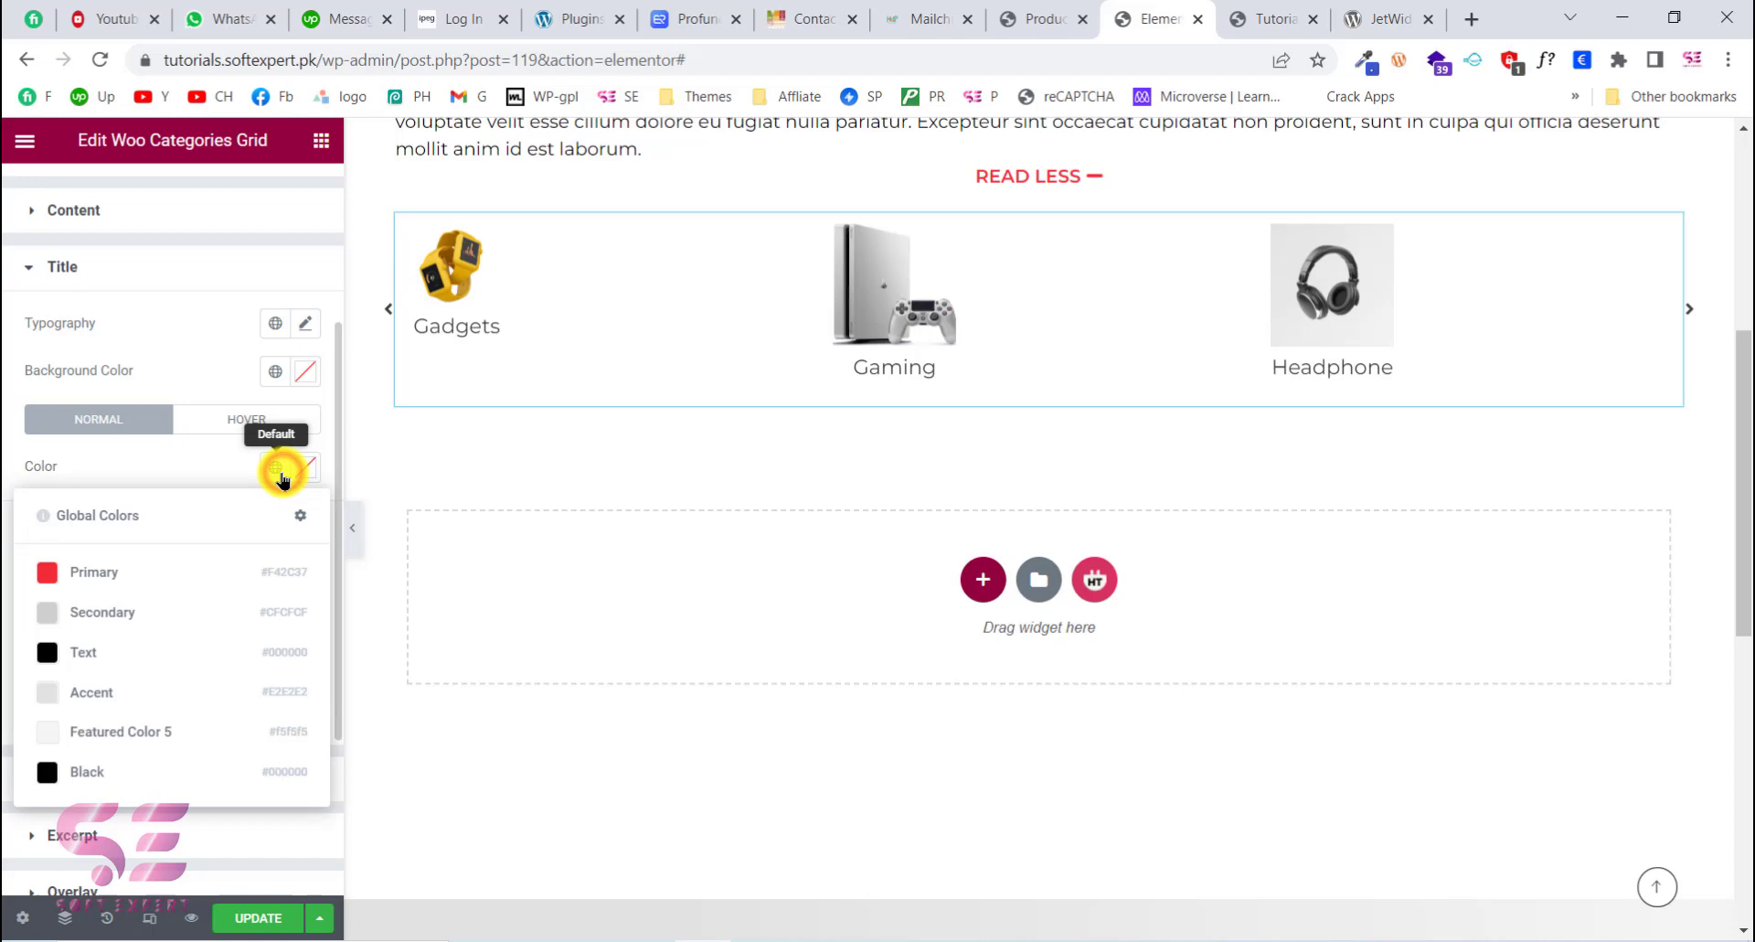
{"action": "left_click", "coordinate": [91, 572]}
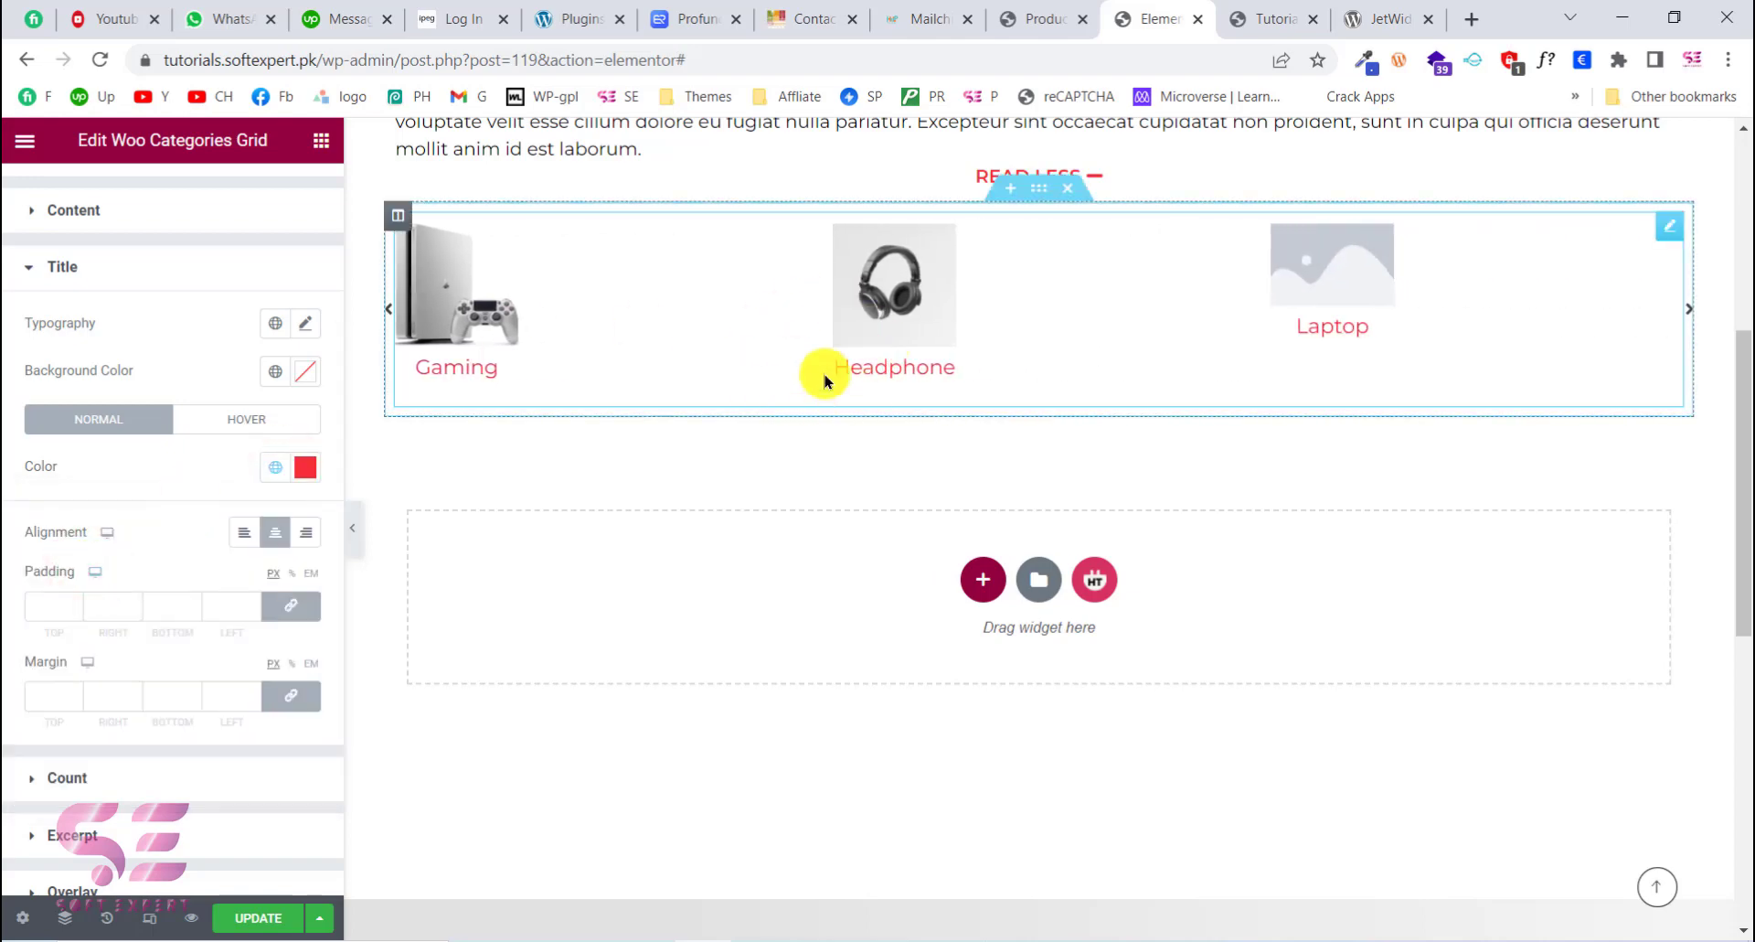
Step: Review the Category Thumbnail style settings for background, border, shadow, margin and padding
{"action": "scroll", "coordinate": [152, 421], "scroll_direction": "up", "scroll_amount": 3}
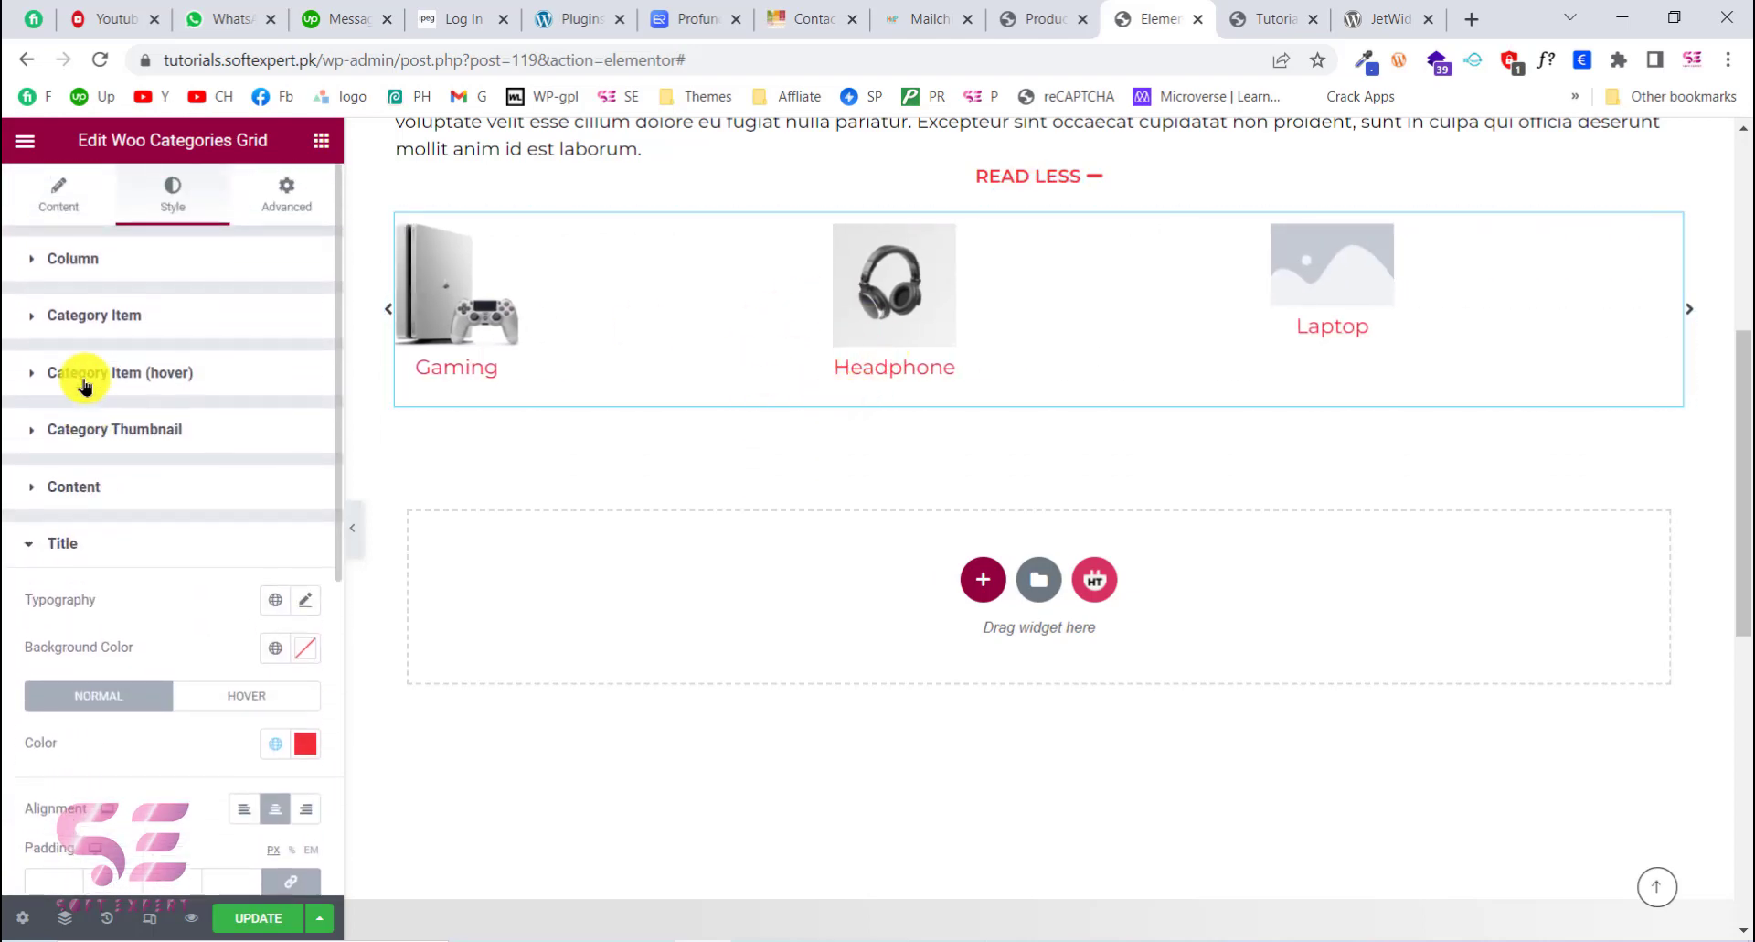
{"action": "left_click", "coordinate": [64, 430]}
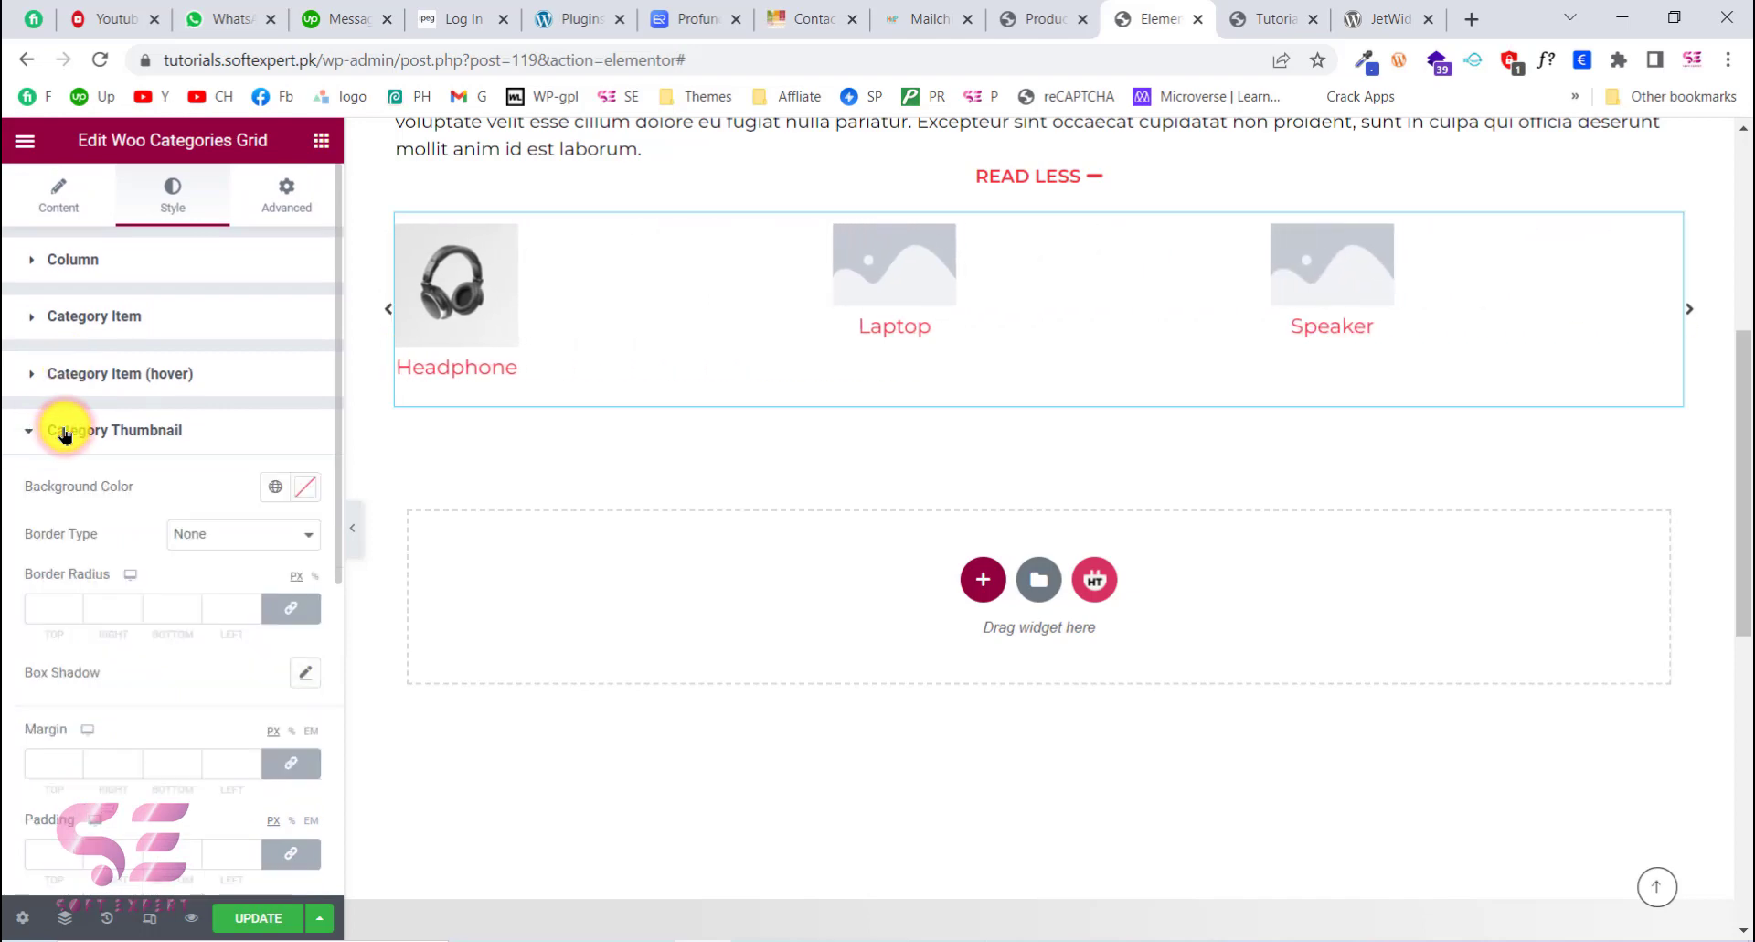
{"action": "scroll", "coordinate": [184, 479], "scroll_direction": "down", "scroll_amount": 2}
{"action": "scroll", "coordinate": [165, 521], "scroll_direction": "down", "scroll_amount": 1}
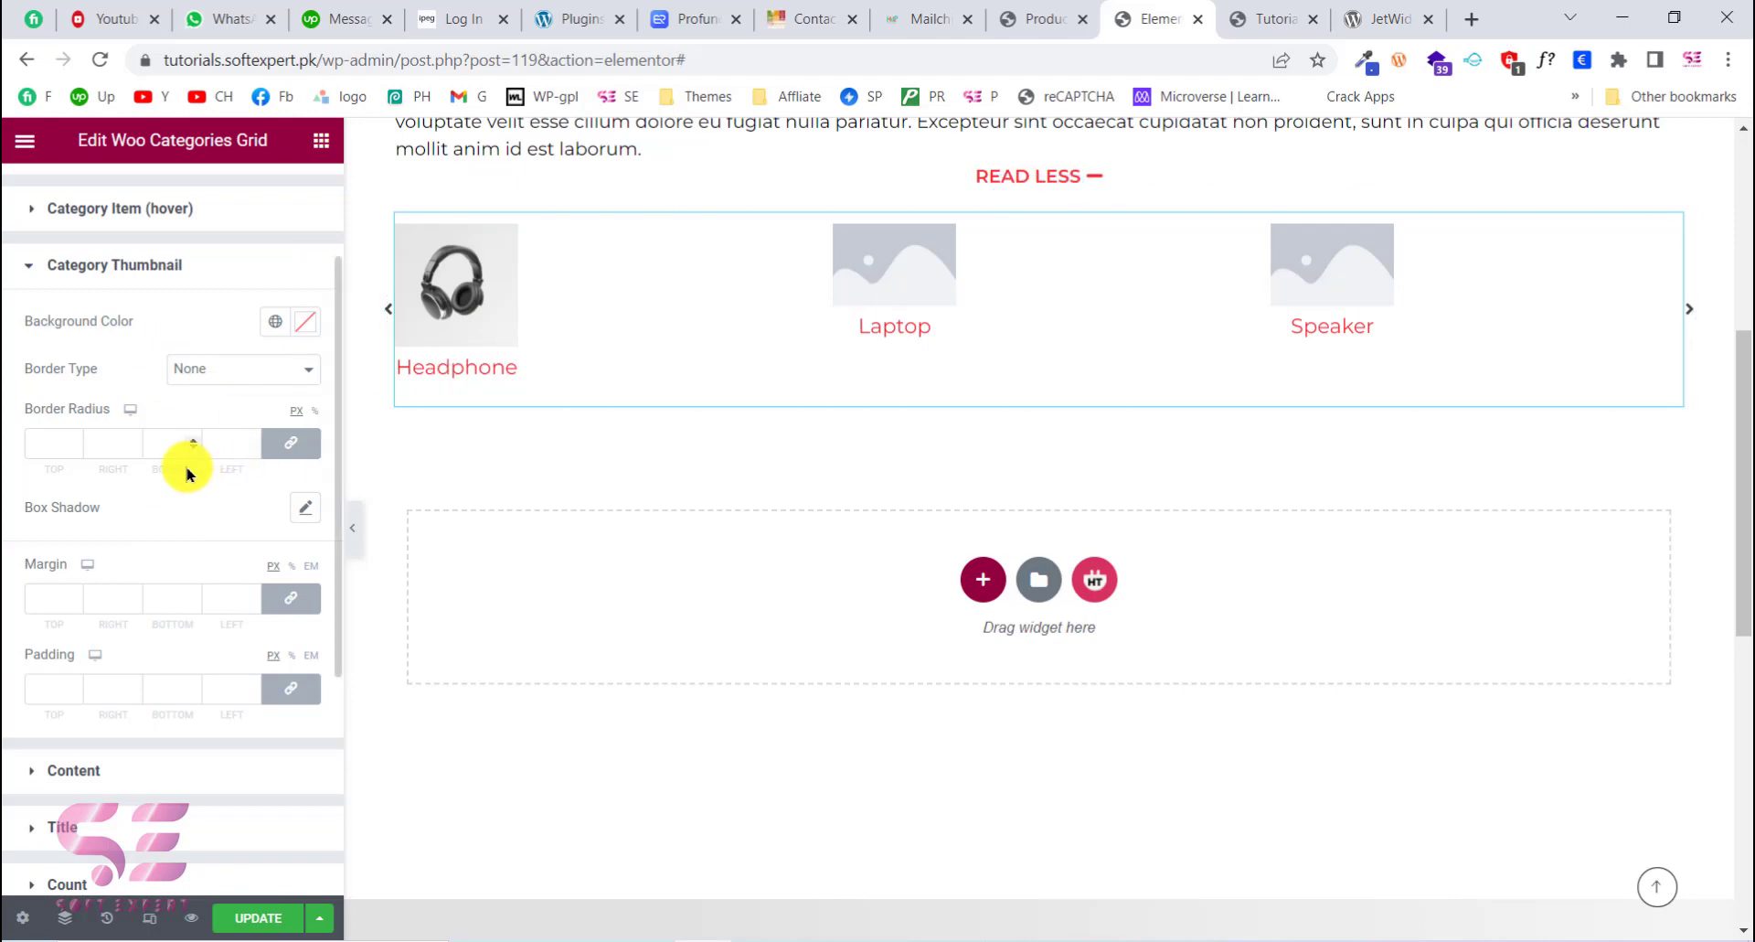
{"action": "scroll", "coordinate": [158, 274], "scroll_direction": "up", "scroll_amount": 2}
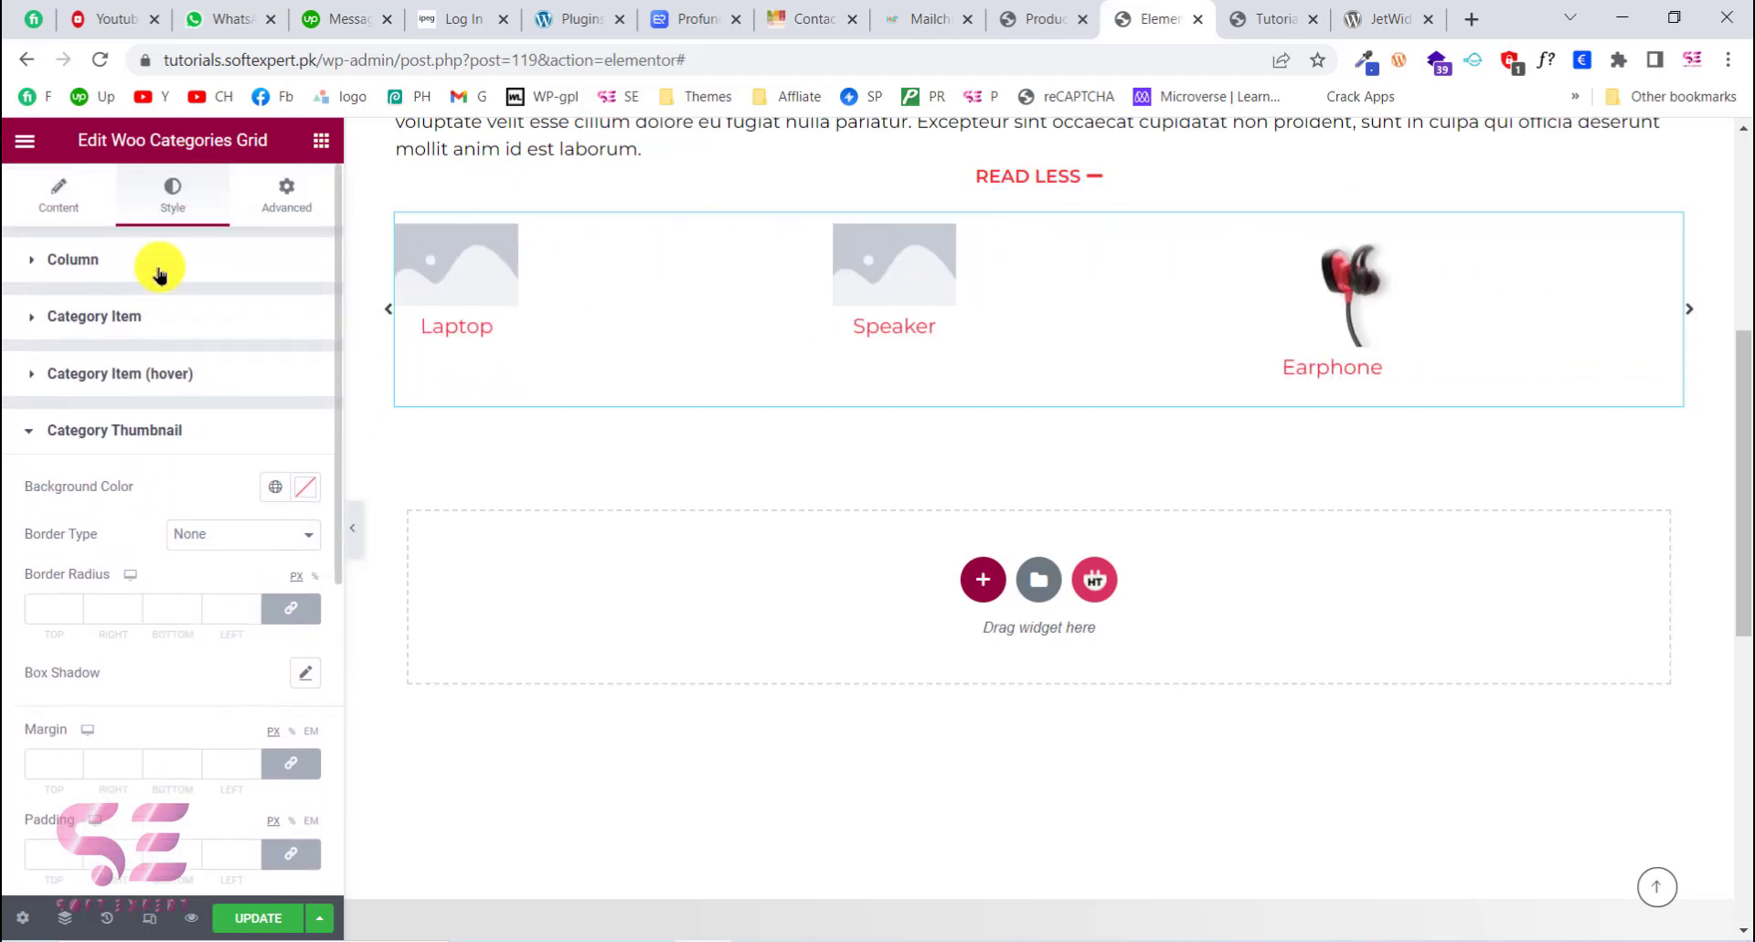
Step: Set the title color in the Category Item (hover) style to the global Text color
{"action": "left_click", "coordinate": [102, 375]}
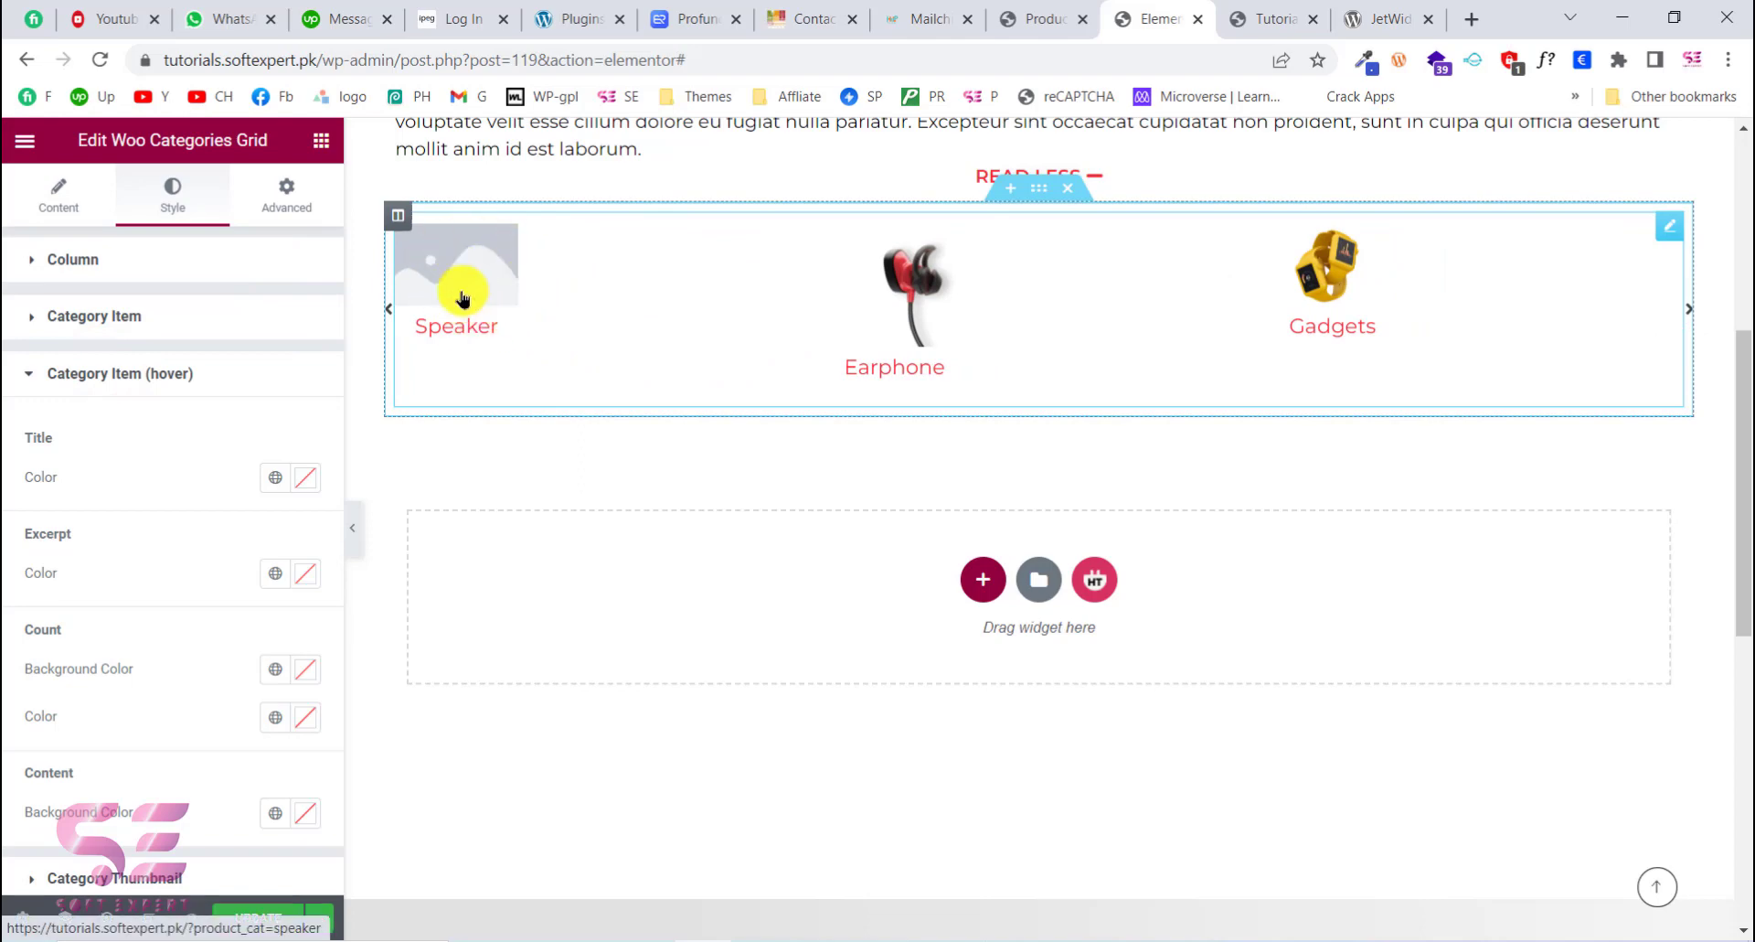
{"action": "scroll", "coordinate": [184, 604], "scroll_direction": "down", "scroll_amount": 5}
{"action": "scroll", "coordinate": [185, 644], "scroll_direction": "up", "scroll_amount": 4}
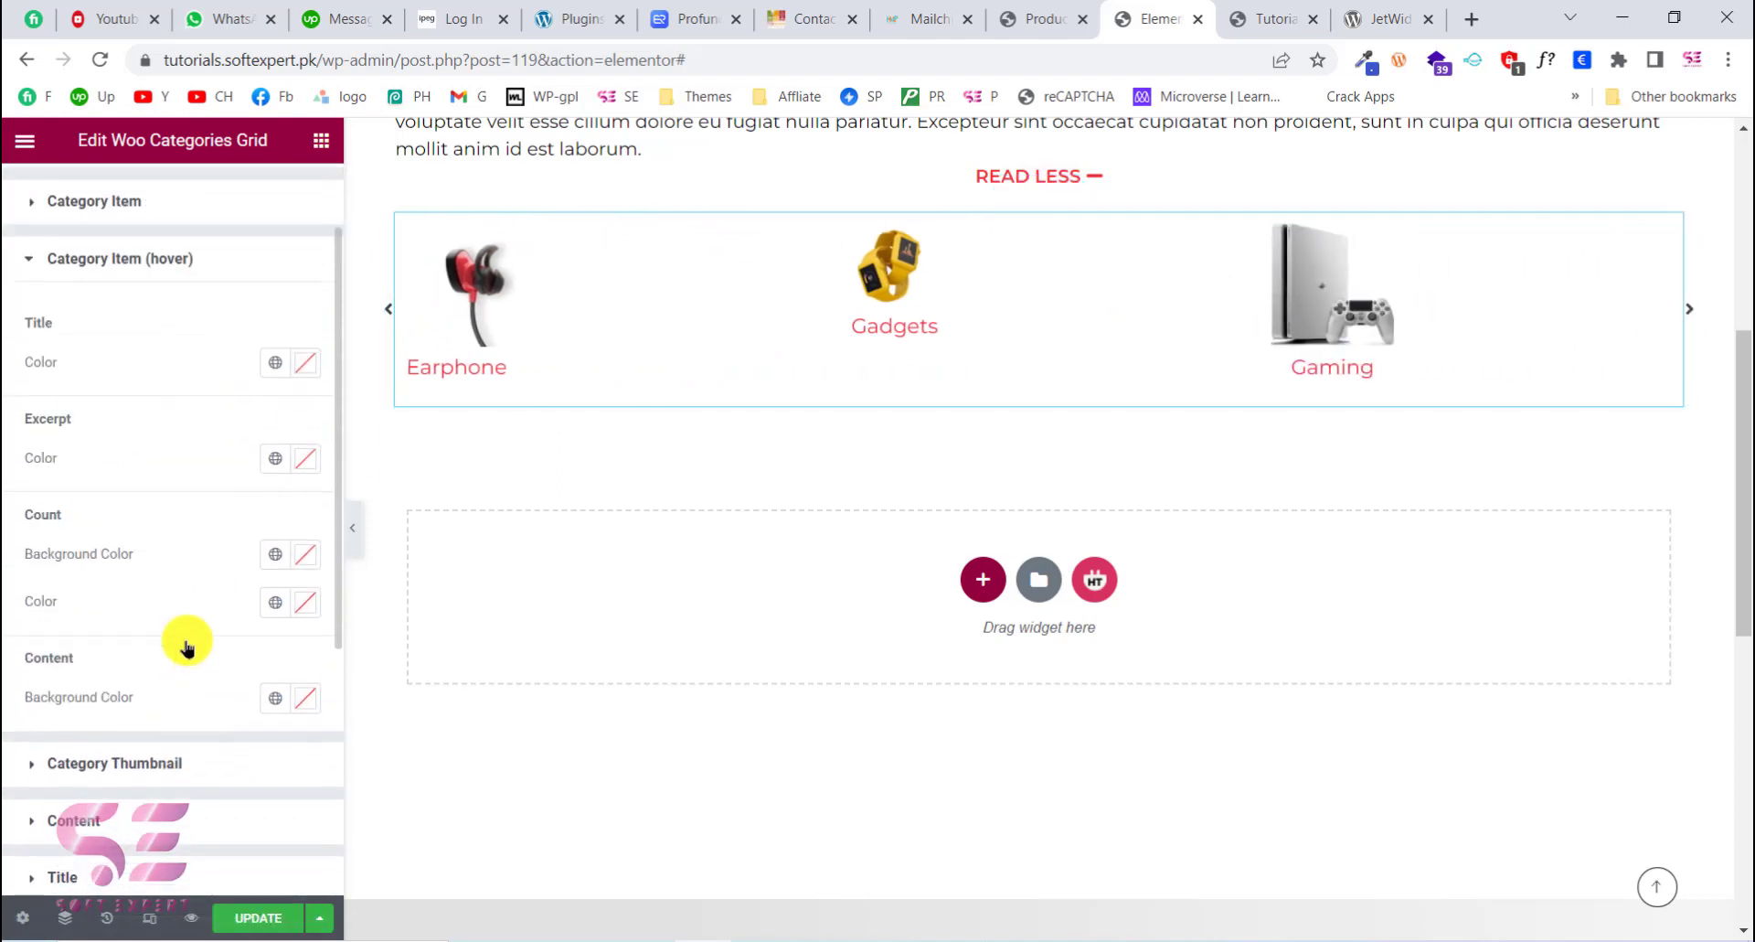
{"action": "scroll", "coordinate": [187, 646], "scroll_direction": "up", "scroll_amount": 2}
{"action": "left_click", "coordinate": [275, 476]}
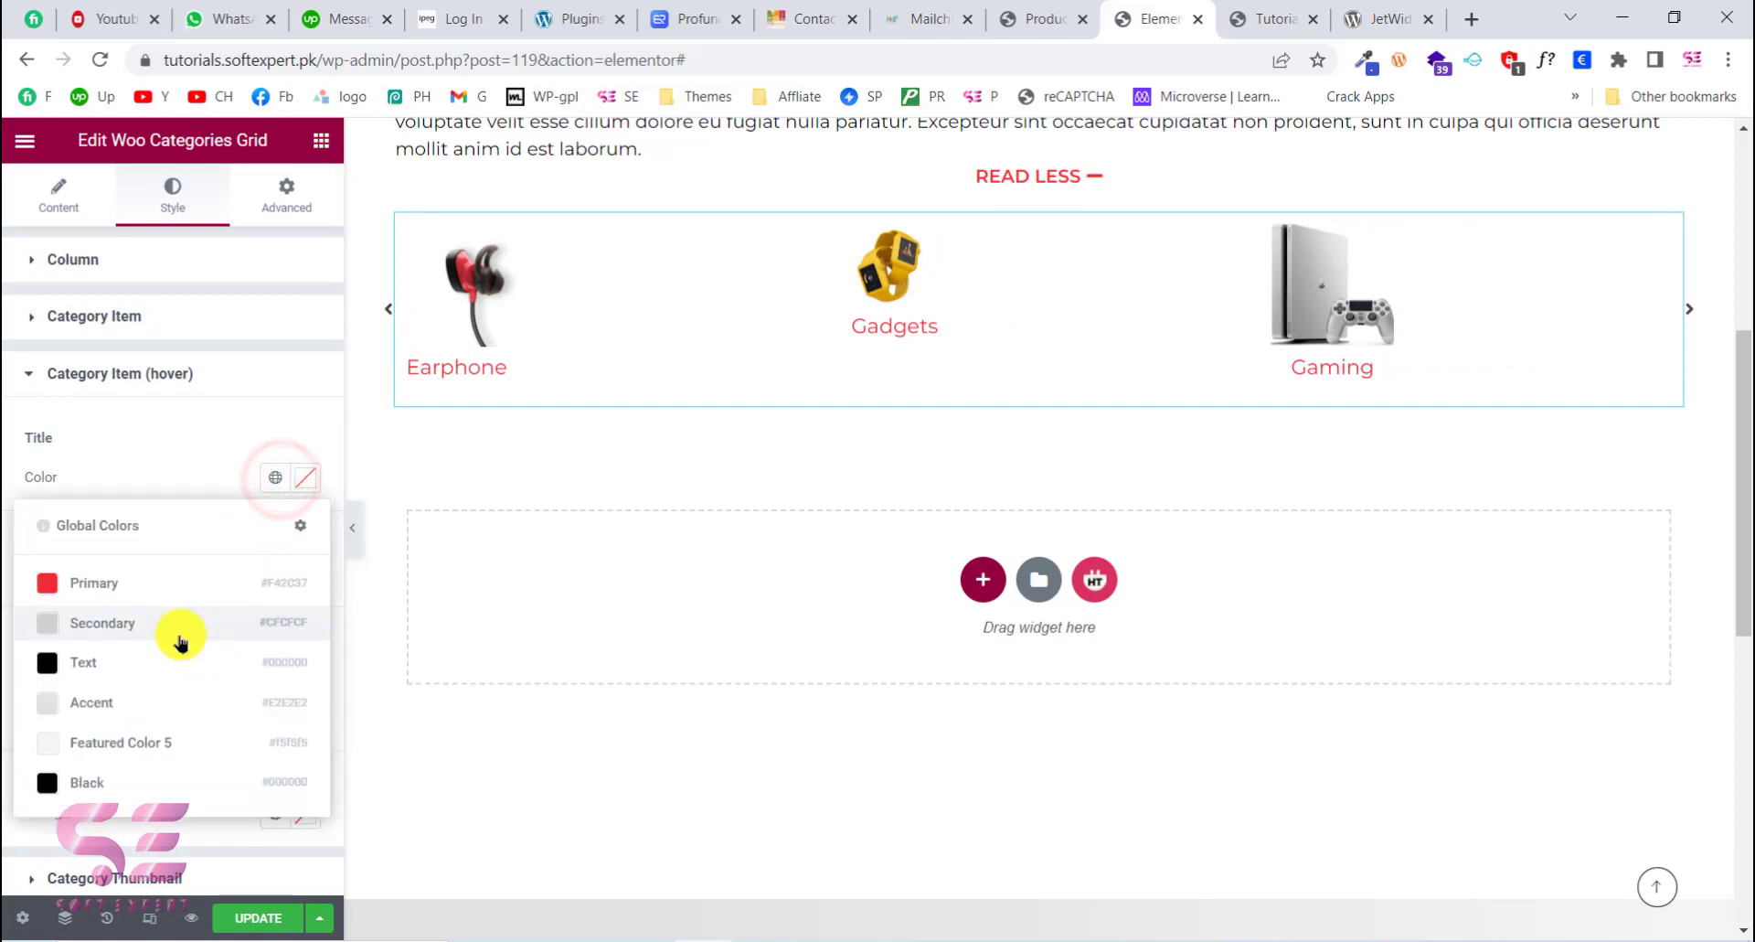
{"action": "left_click", "coordinate": [137, 664]}
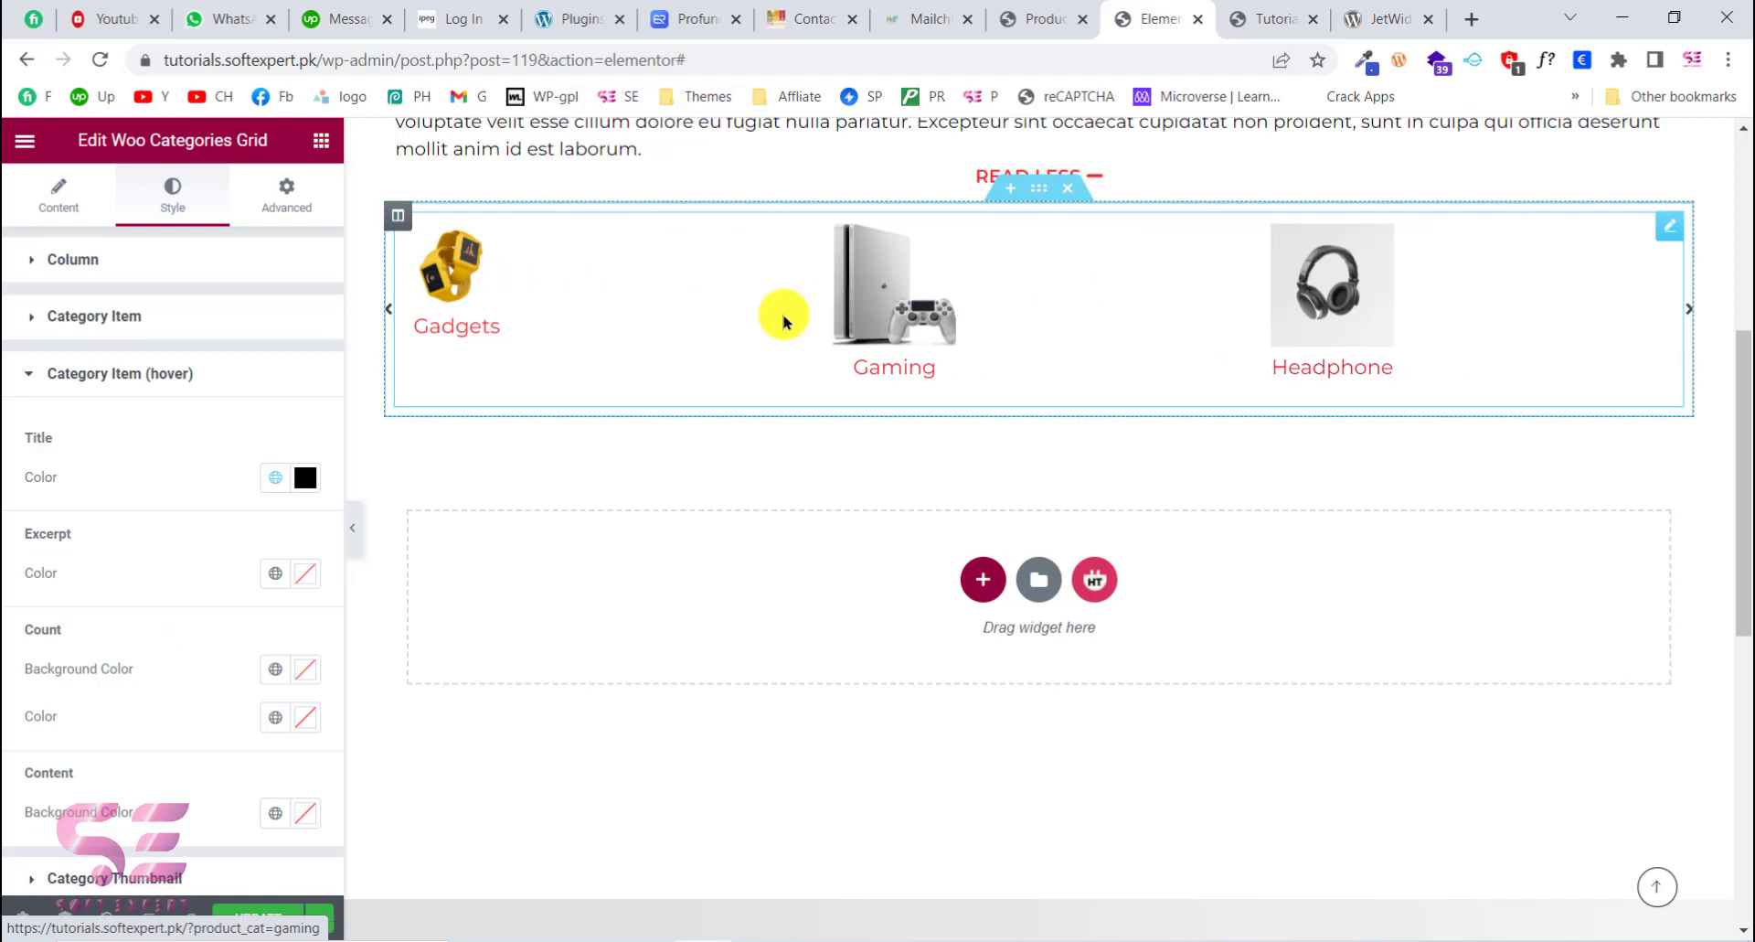
{"action": "left_click", "coordinate": [129, 375]}
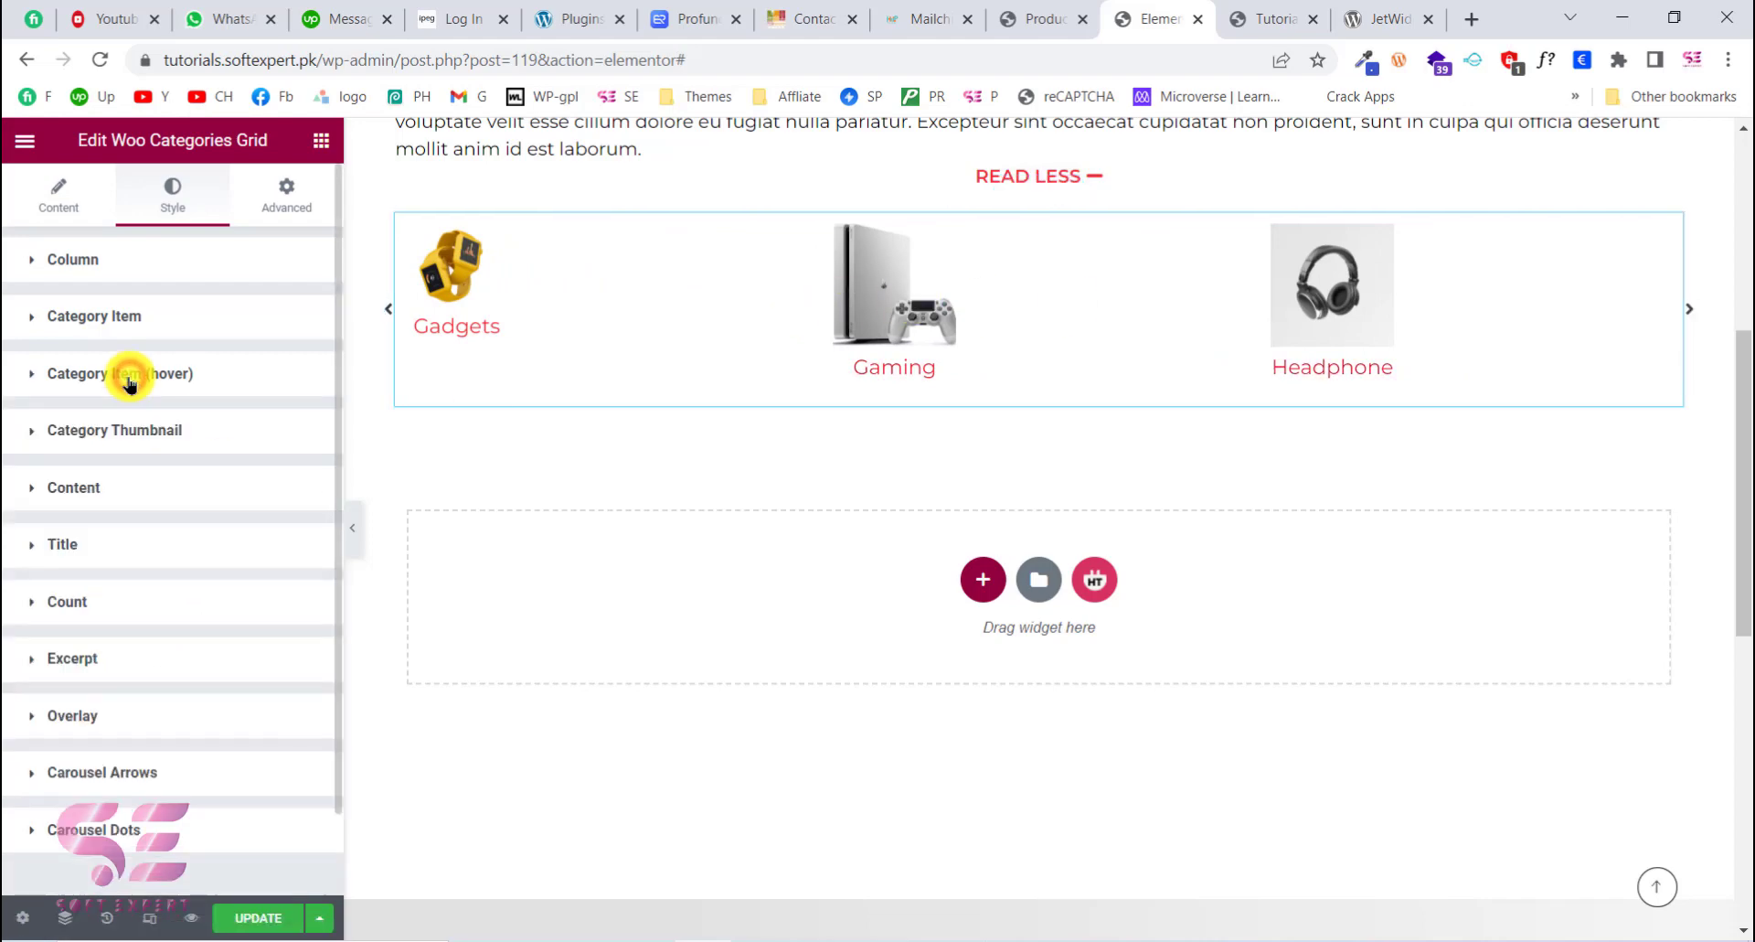
{"action": "scroll", "coordinate": [125, 381], "scroll_direction": "down", "scroll_amount": 1}
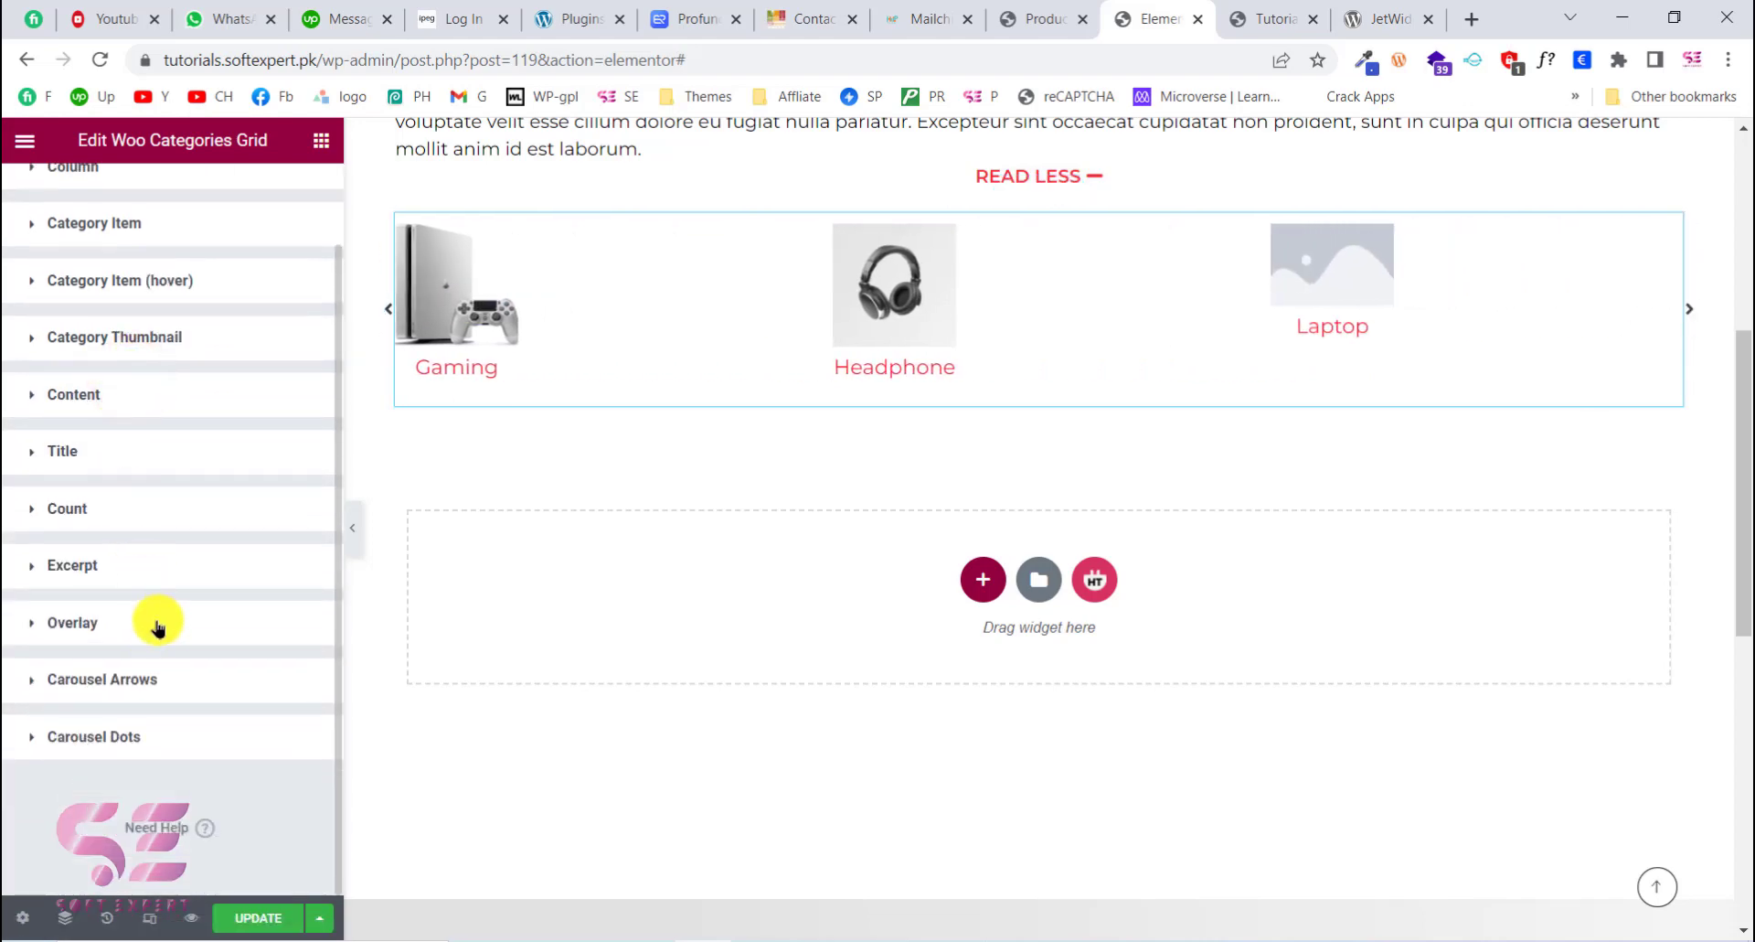
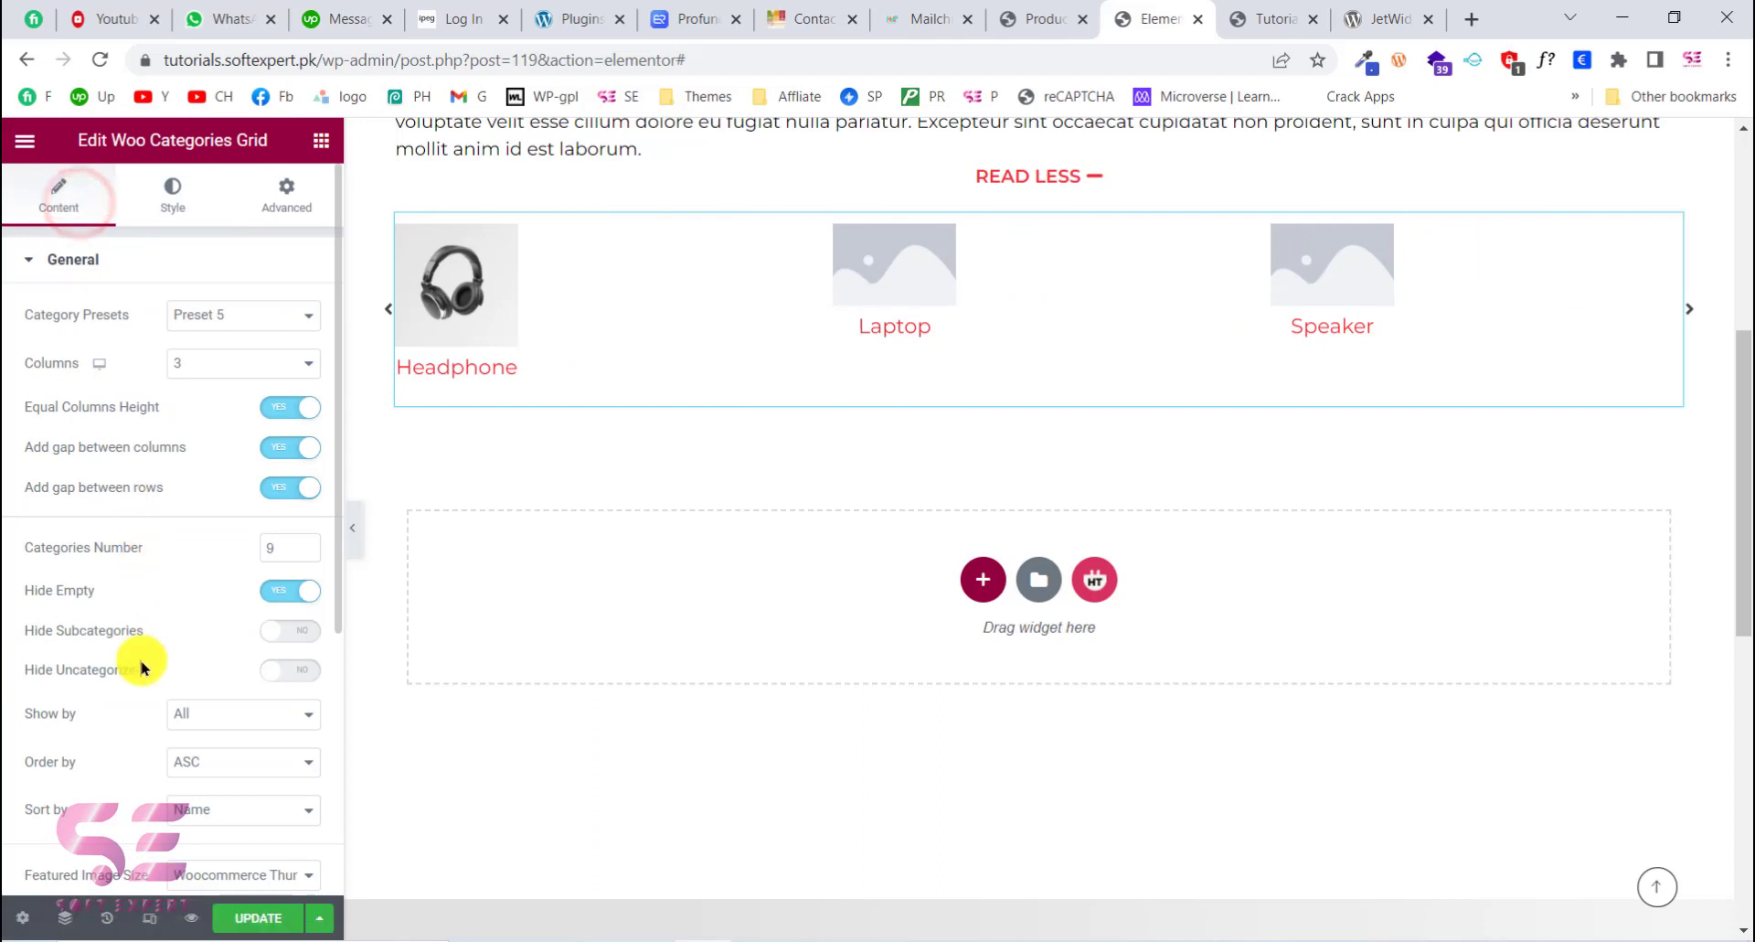
Step: Turn off the carousel so the product categories display as a grid
{"action": "left_click", "coordinate": [107, 736]}
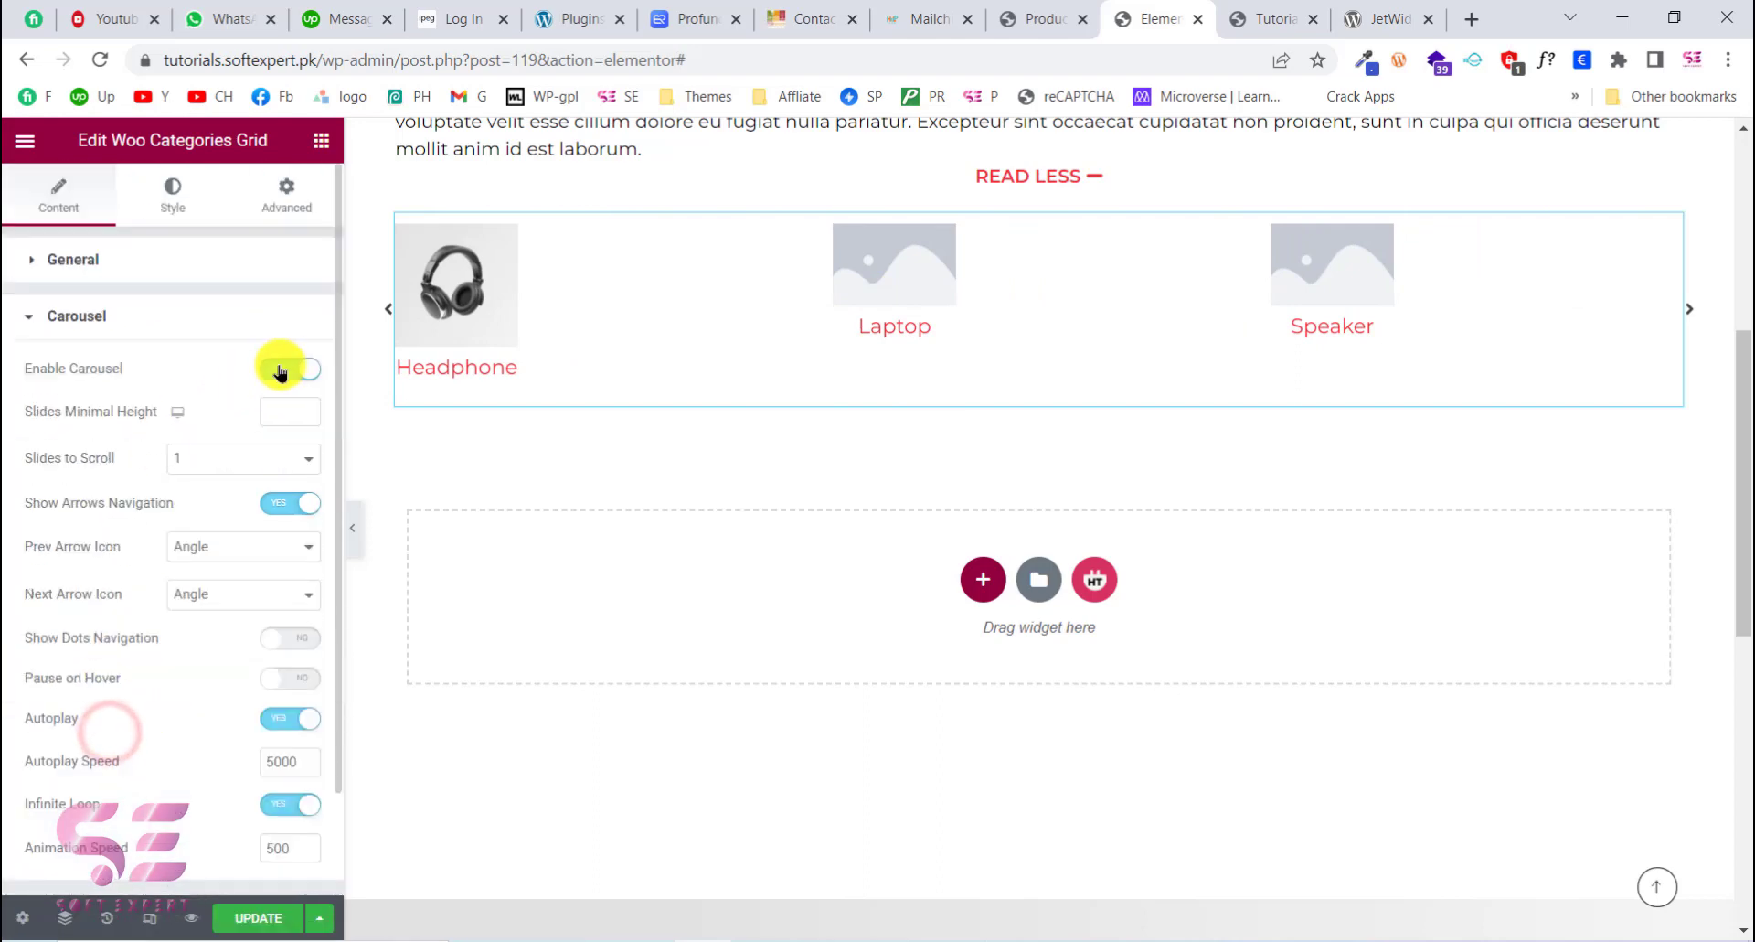
{"action": "left_click", "coordinate": [289, 367]}
Step: Search the widget library for "categ" to find category widgets
{"action": "left_click", "coordinate": [322, 157]}
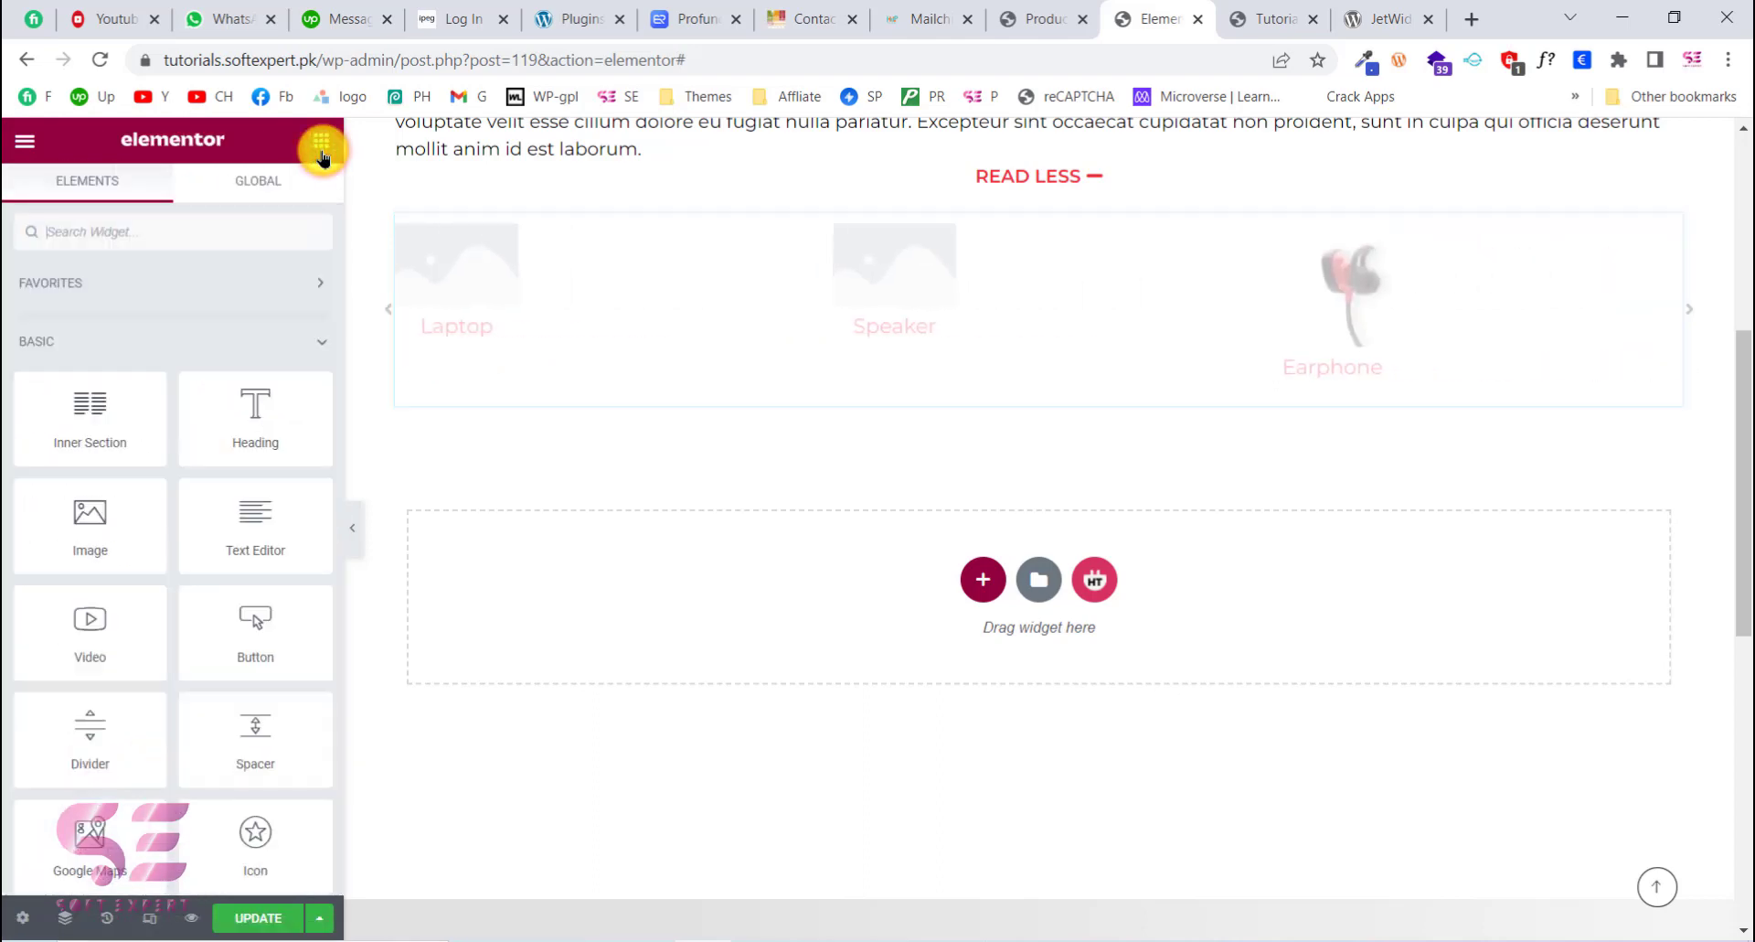
{"action": "type", "text": "caet"}
{"action": "key", "text": "BackSpace"}
{"action": "type", "text": "teg"}
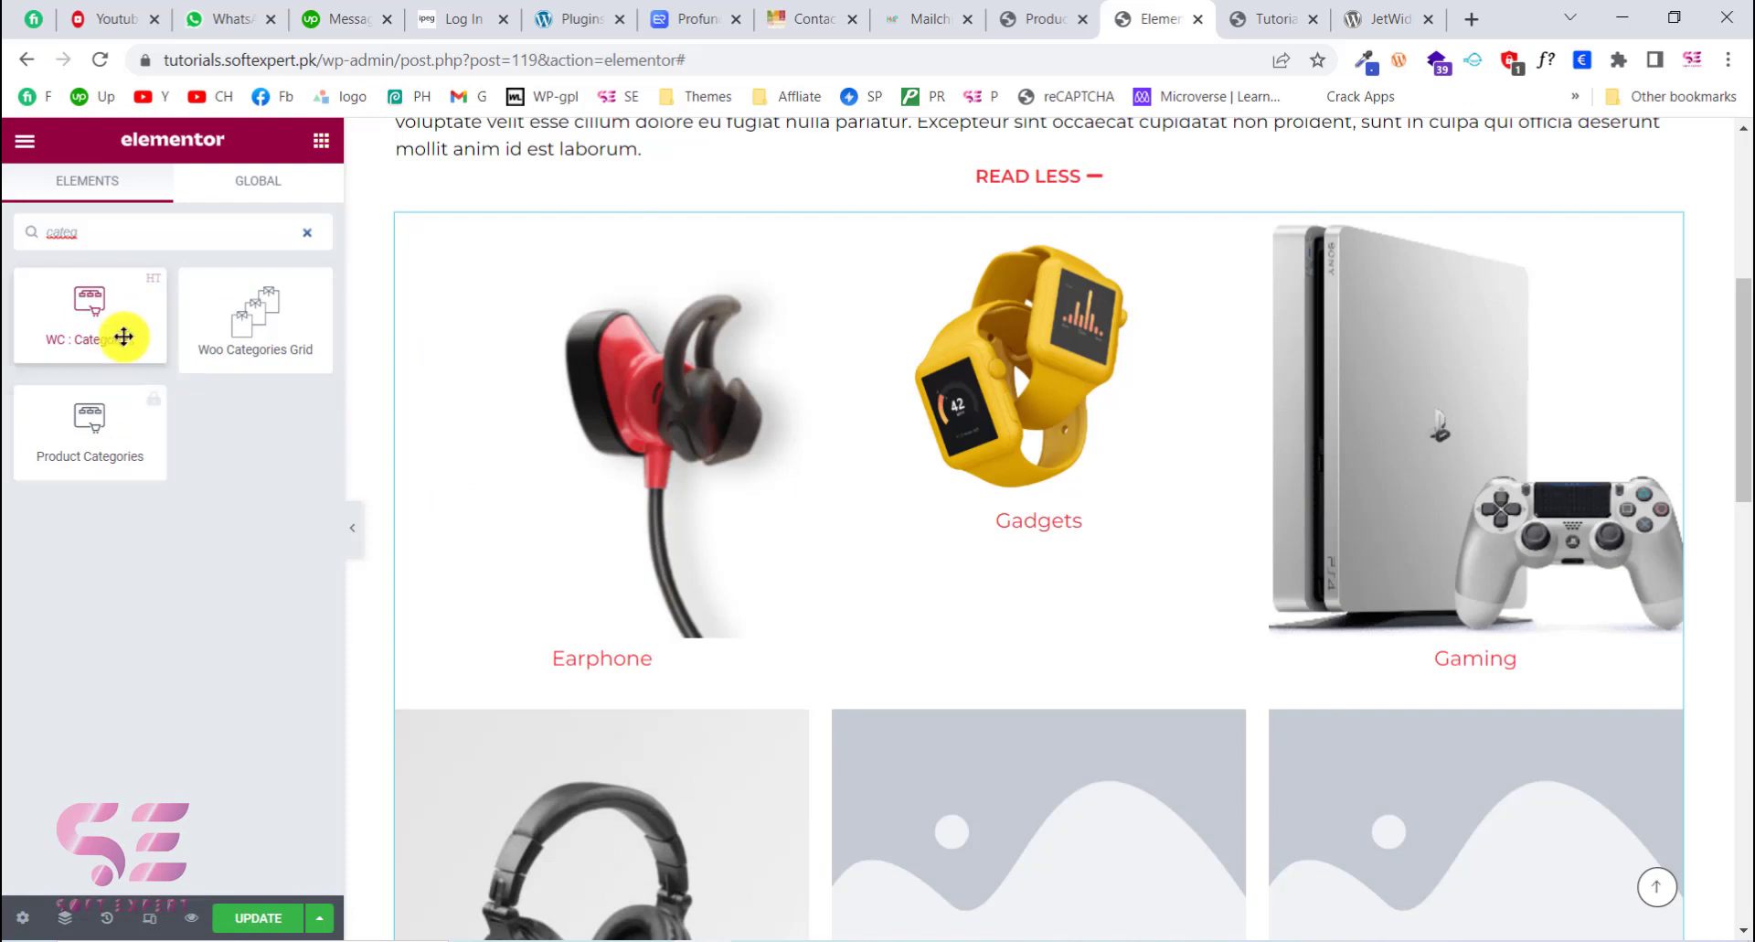
Step: Add the WC : Categories widget in a new section below the existing product category grid
{"action": "scroll", "coordinate": [665, 464], "scroll_direction": "down", "scroll_amount": 10}
{"action": "scroll", "coordinate": [667, 459], "scroll_direction": "up", "scroll_amount": 4}
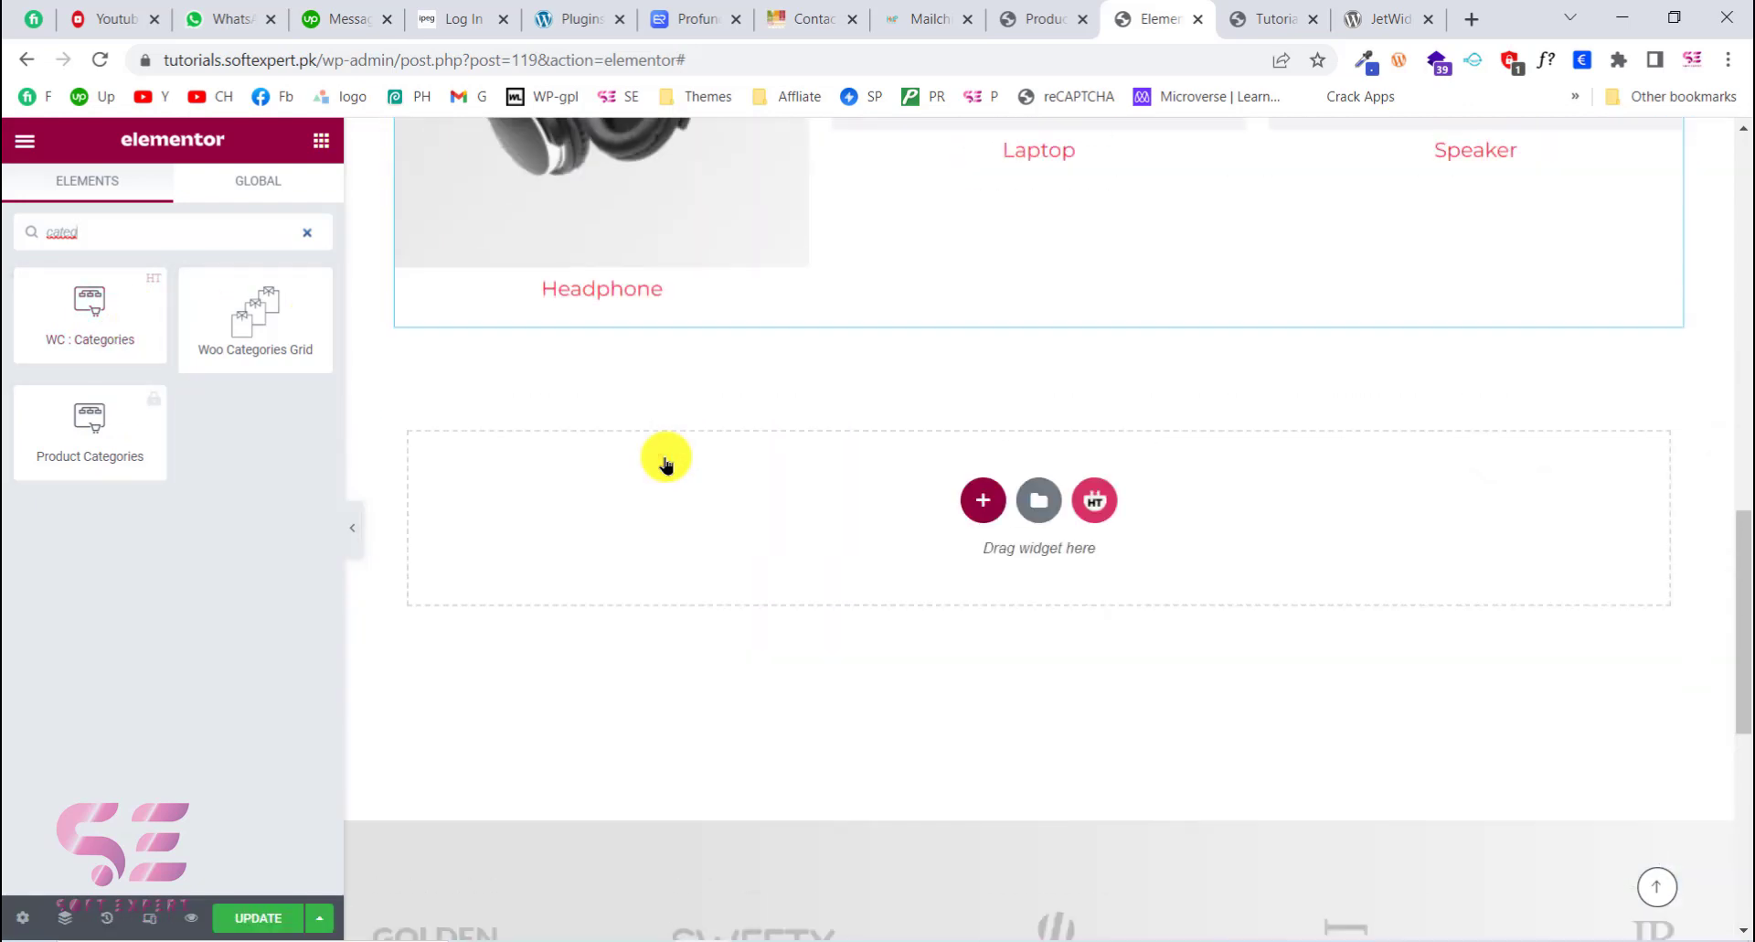
{"action": "left_click_drag", "start_coordinate": [129, 322], "coordinate": [529, 523]}
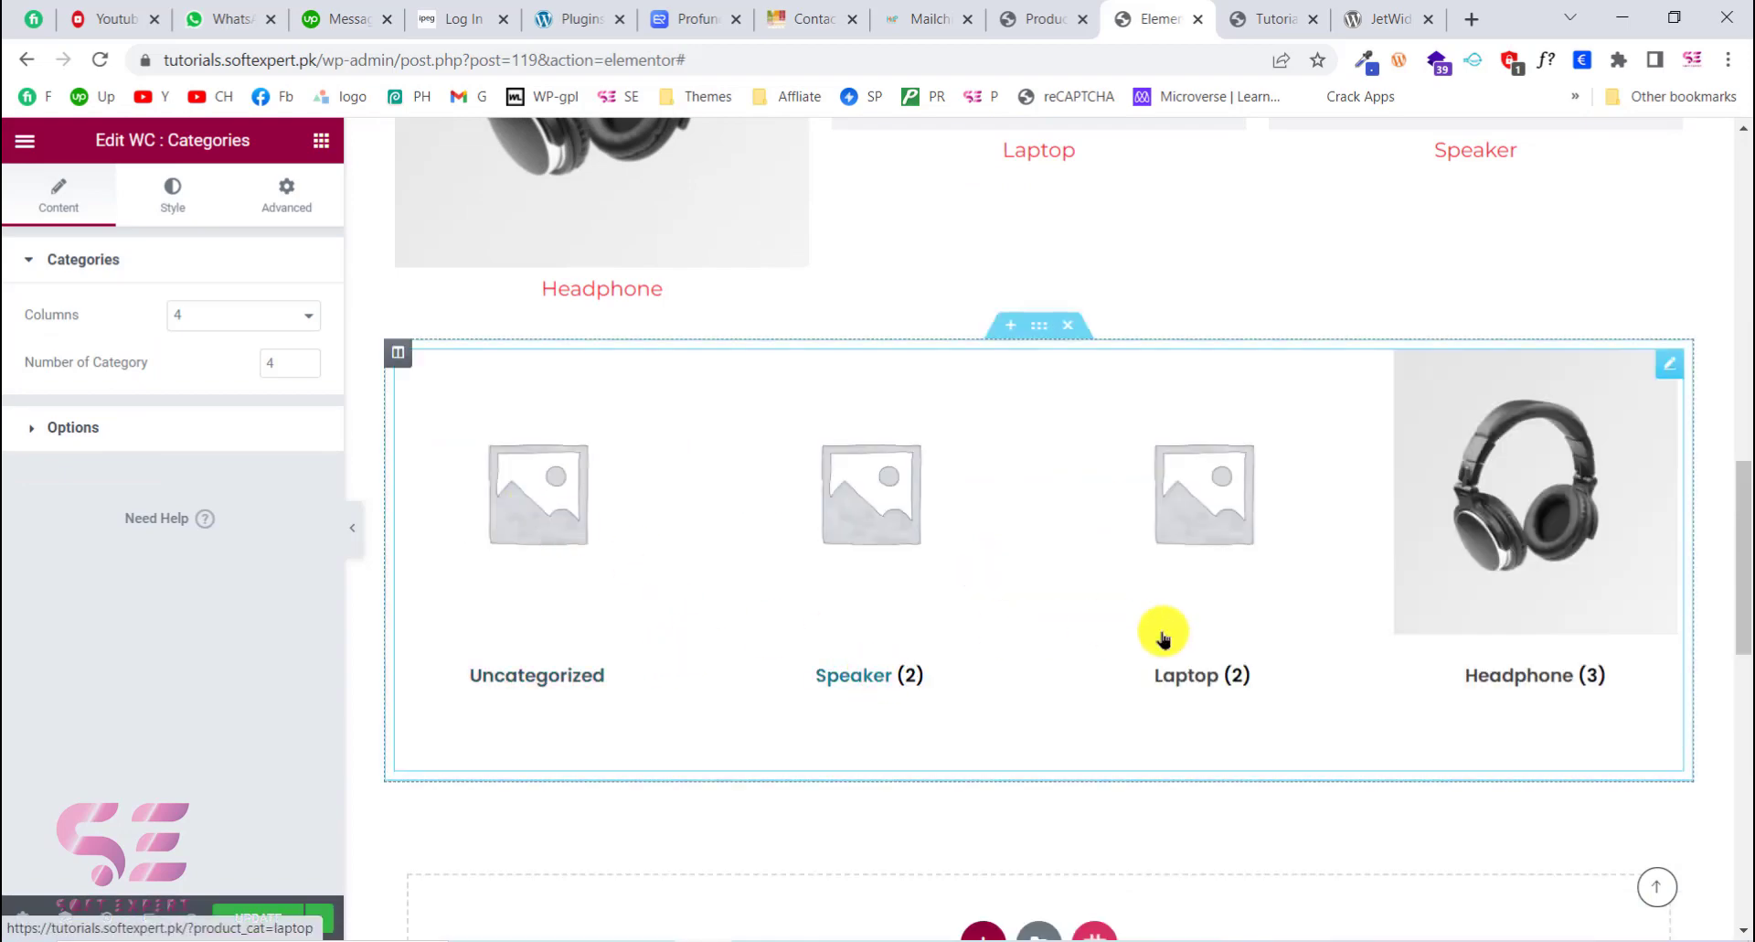
Step: Set the order of the WC : Categories widget's categories to Ascending
{"action": "left_click", "coordinate": [161, 430]}
{"action": "left_click", "coordinate": [204, 433]}
{"action": "left_click", "coordinate": [206, 417]}
{"action": "left_click", "coordinate": [207, 464]}
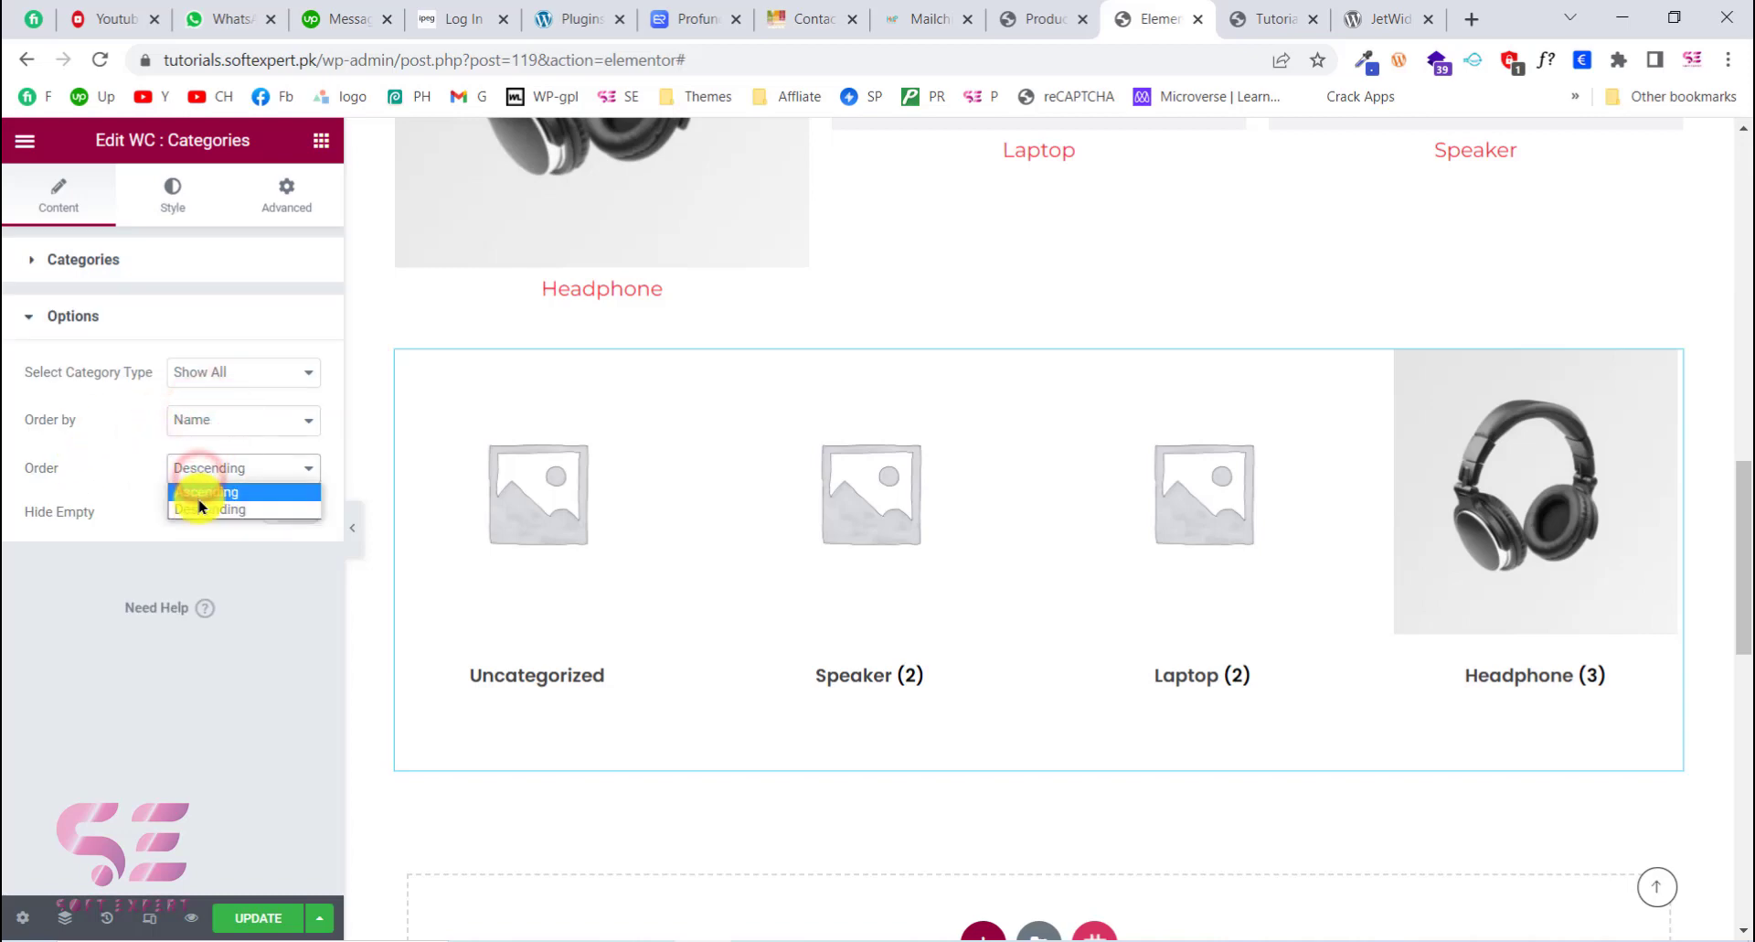
{"action": "left_click", "coordinate": [201, 494]}
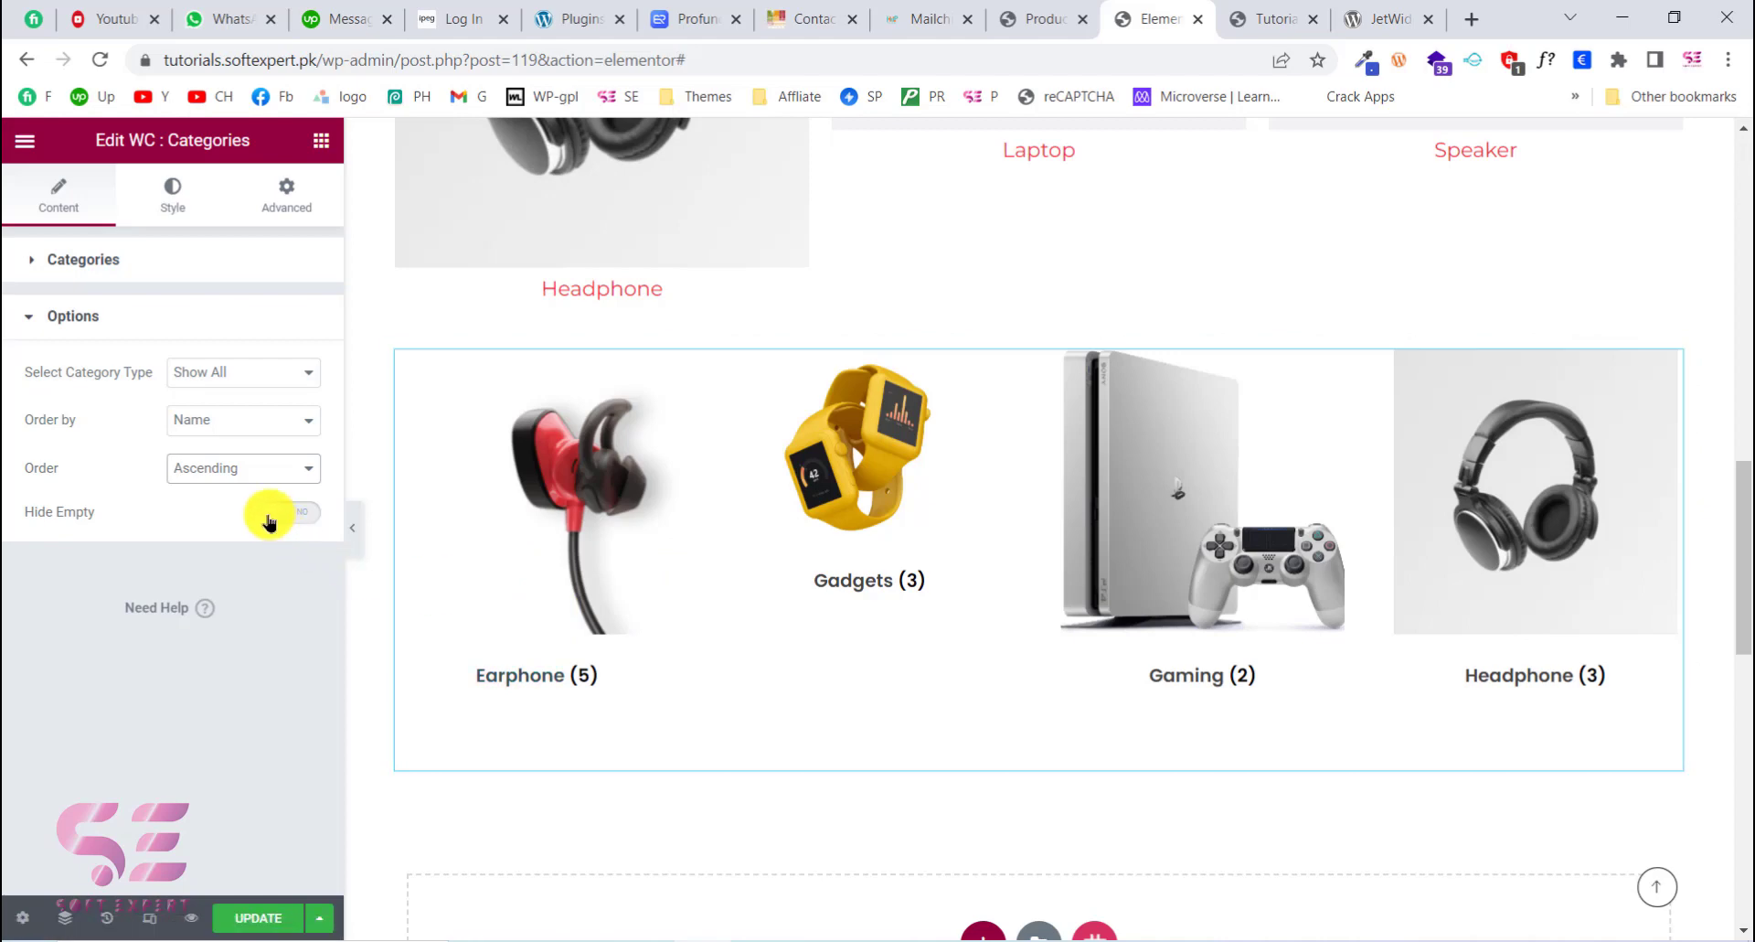
Step: Review the Category Area style settings of the WC : Categories widget alongside its category images on the page
{"action": "left_click", "coordinate": [165, 215]}
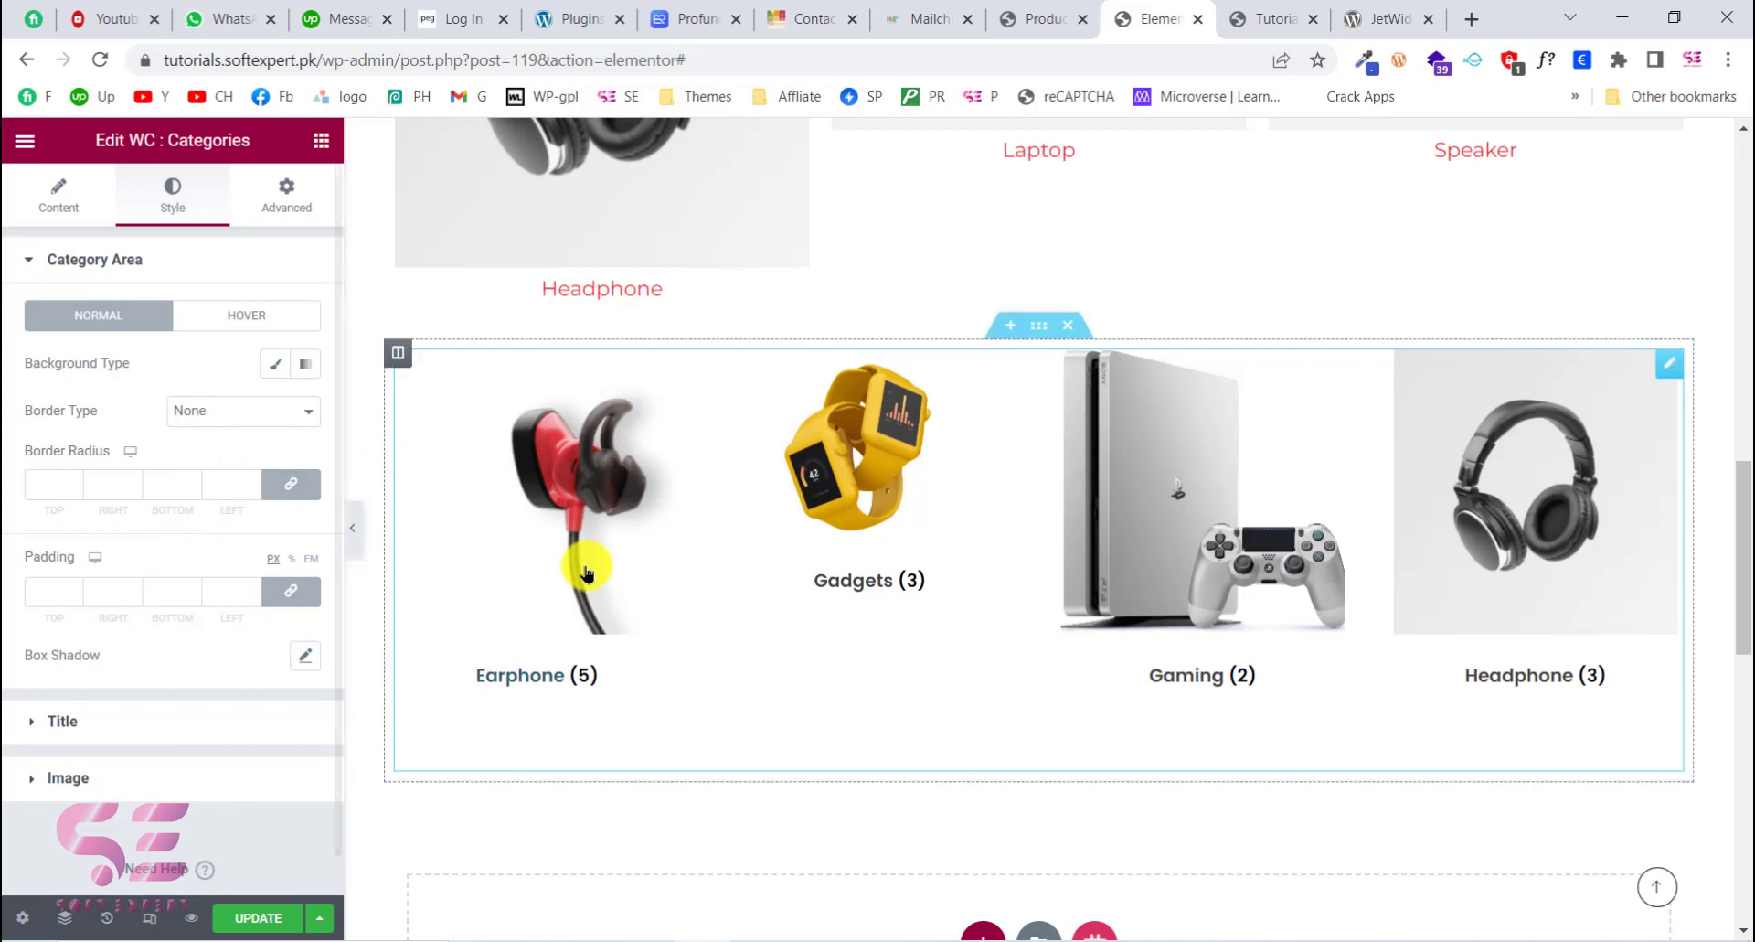
{"action": "scroll", "coordinate": [584, 561], "scroll_direction": "up", "scroll_amount": 2}
{"action": "scroll", "coordinate": [585, 573], "scroll_direction": "down", "scroll_amount": 2}
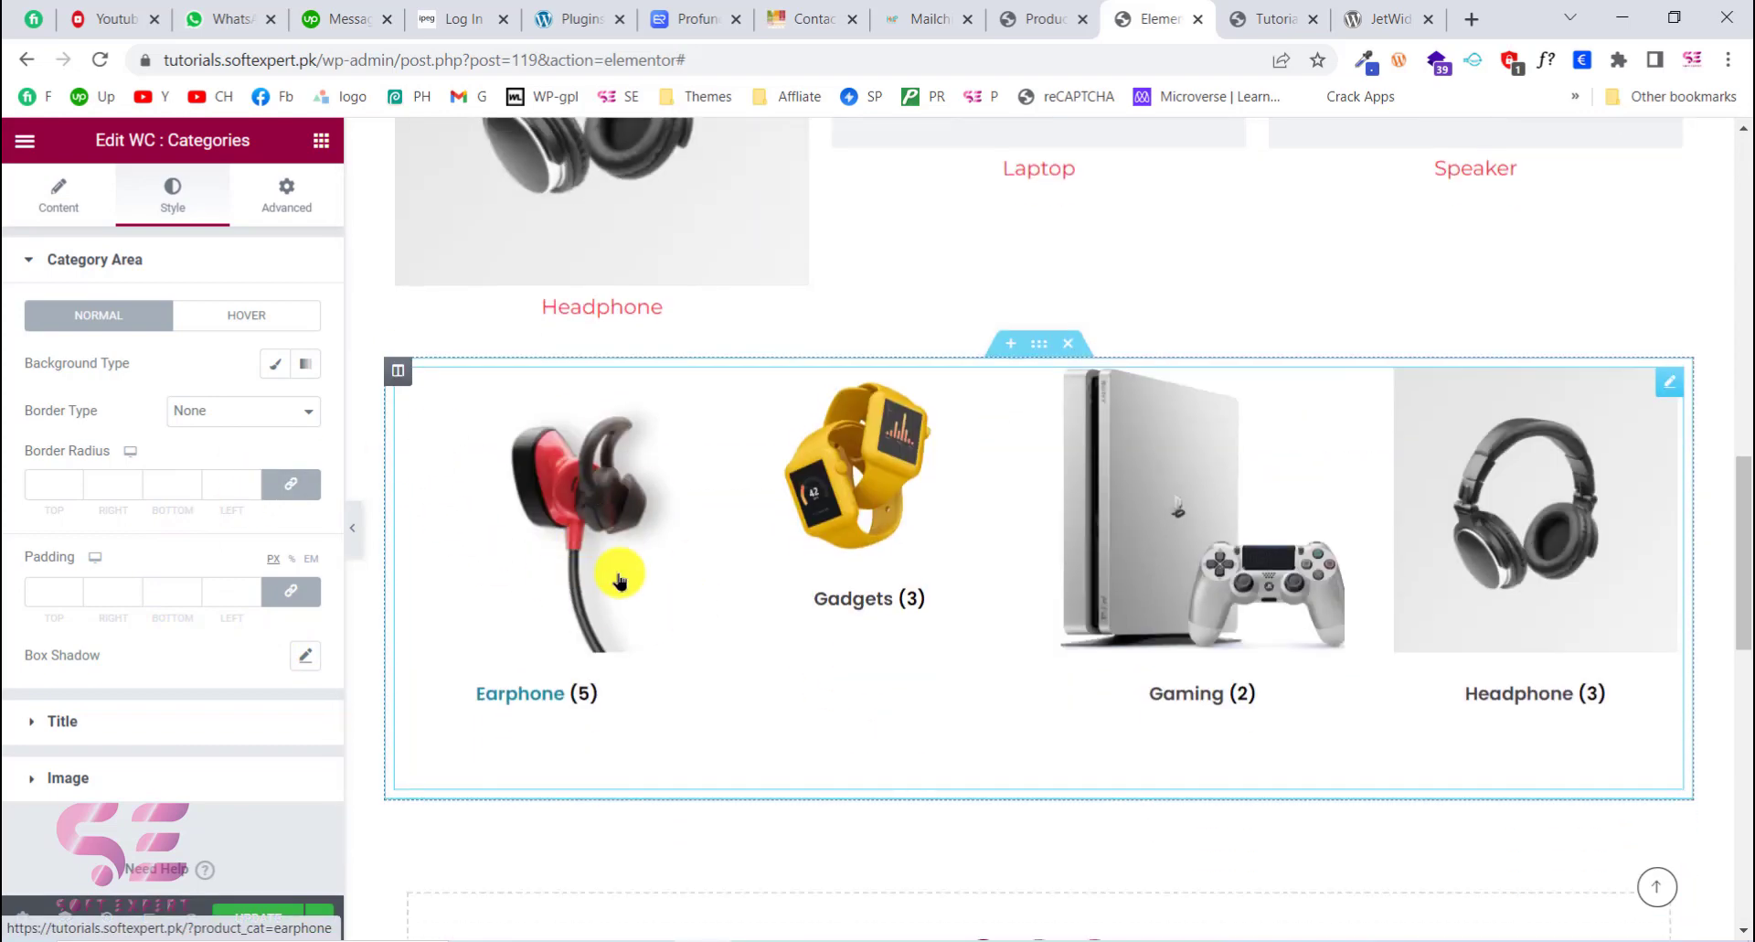
Step: Search Google for "ht mega addons" in a new browser tab
{"action": "left_click", "coordinate": [1463, 18]}
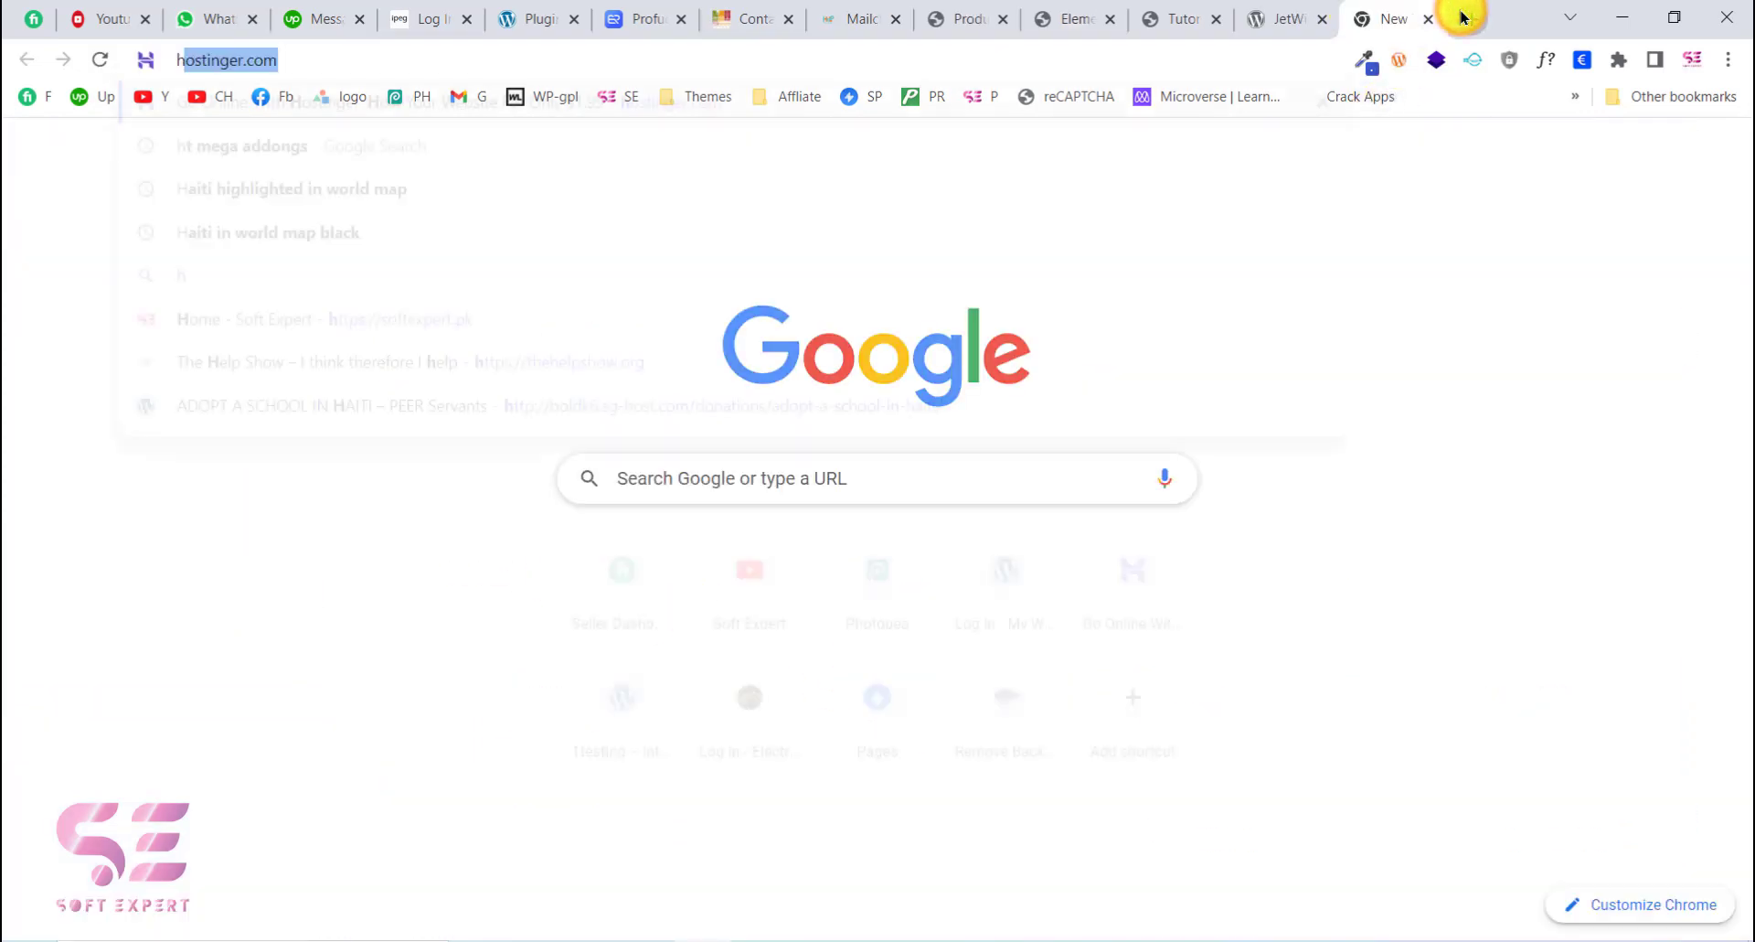
{"action": "type", "text": "ht meg"}
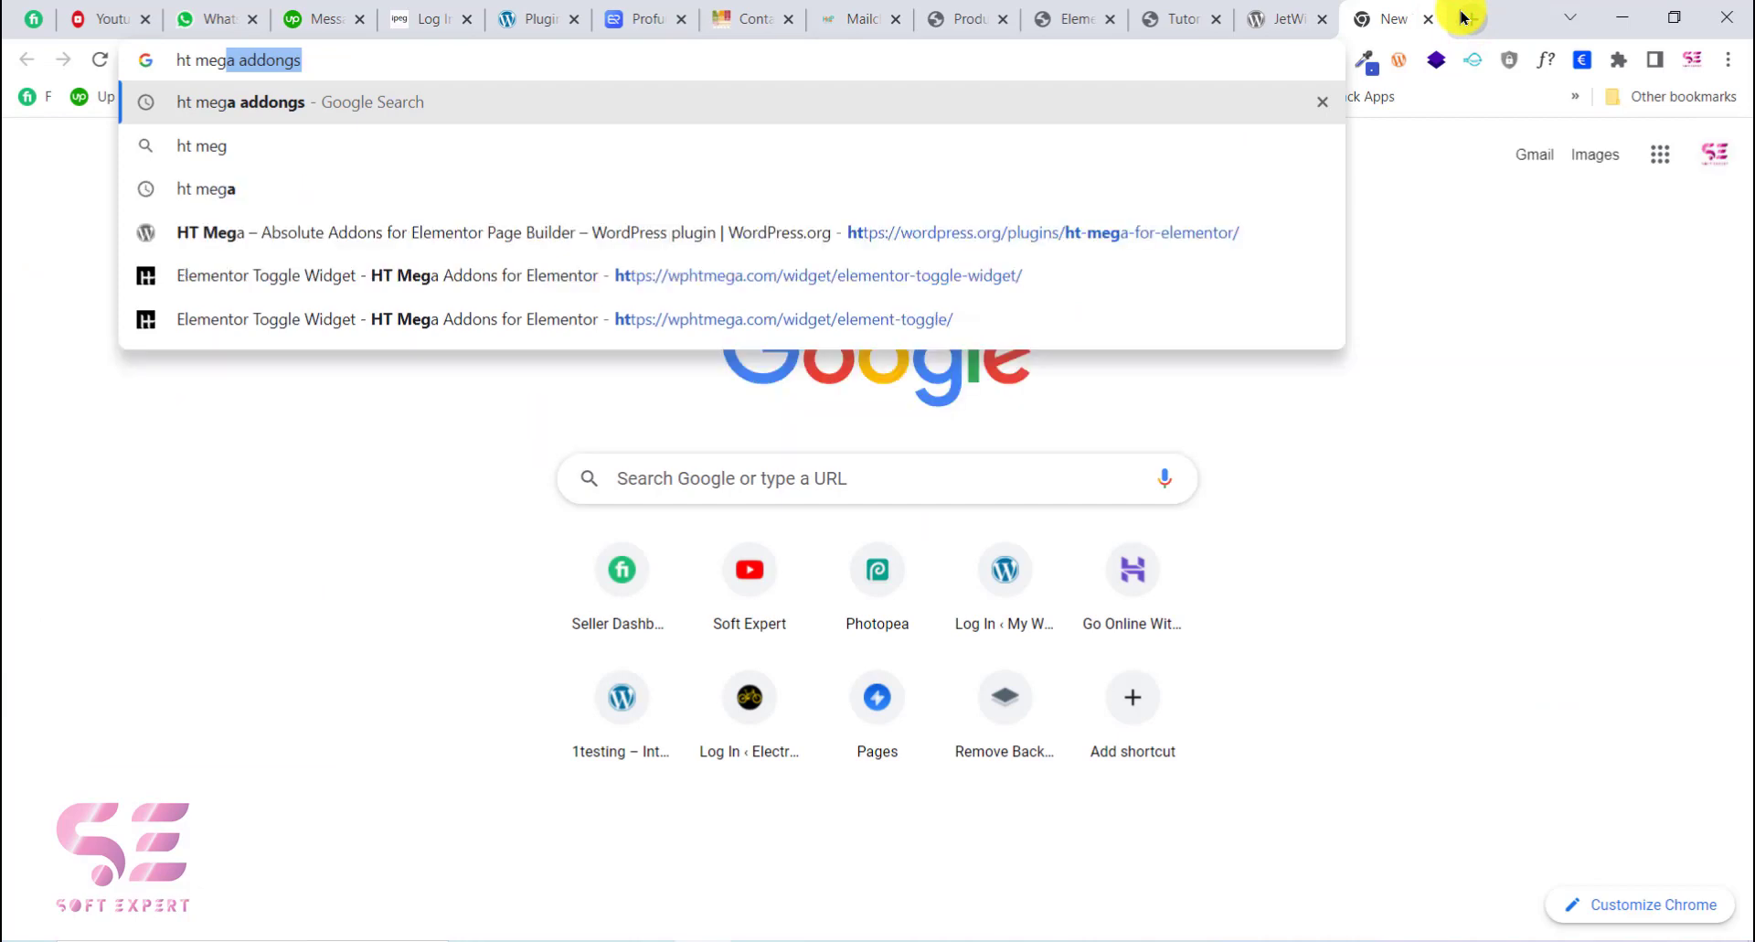
{"action": "type", "text": "a addons"}
{"action": "key", "text": "Return"}
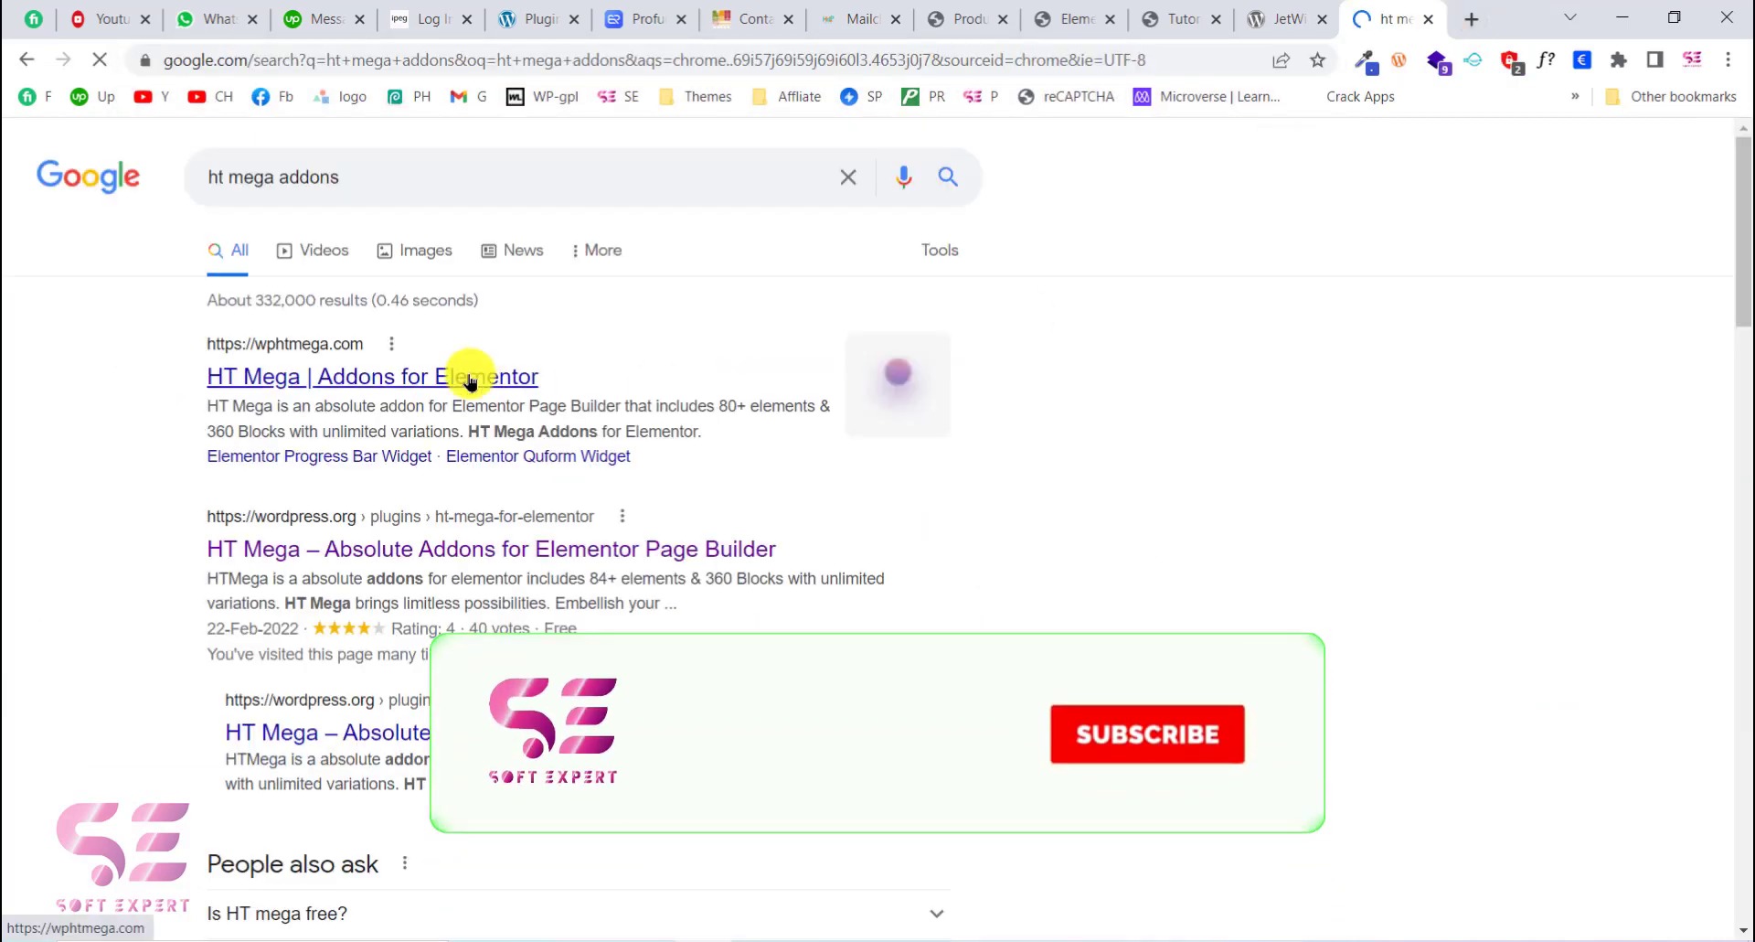
Step: Open the WordPress.org plugin page of HT Mega – Absolute Addons for Elementor Page Builder and check the plugin's name
{"action": "left_click", "coordinate": [476, 366]}
{"action": "left_click", "coordinate": [25, 59]}
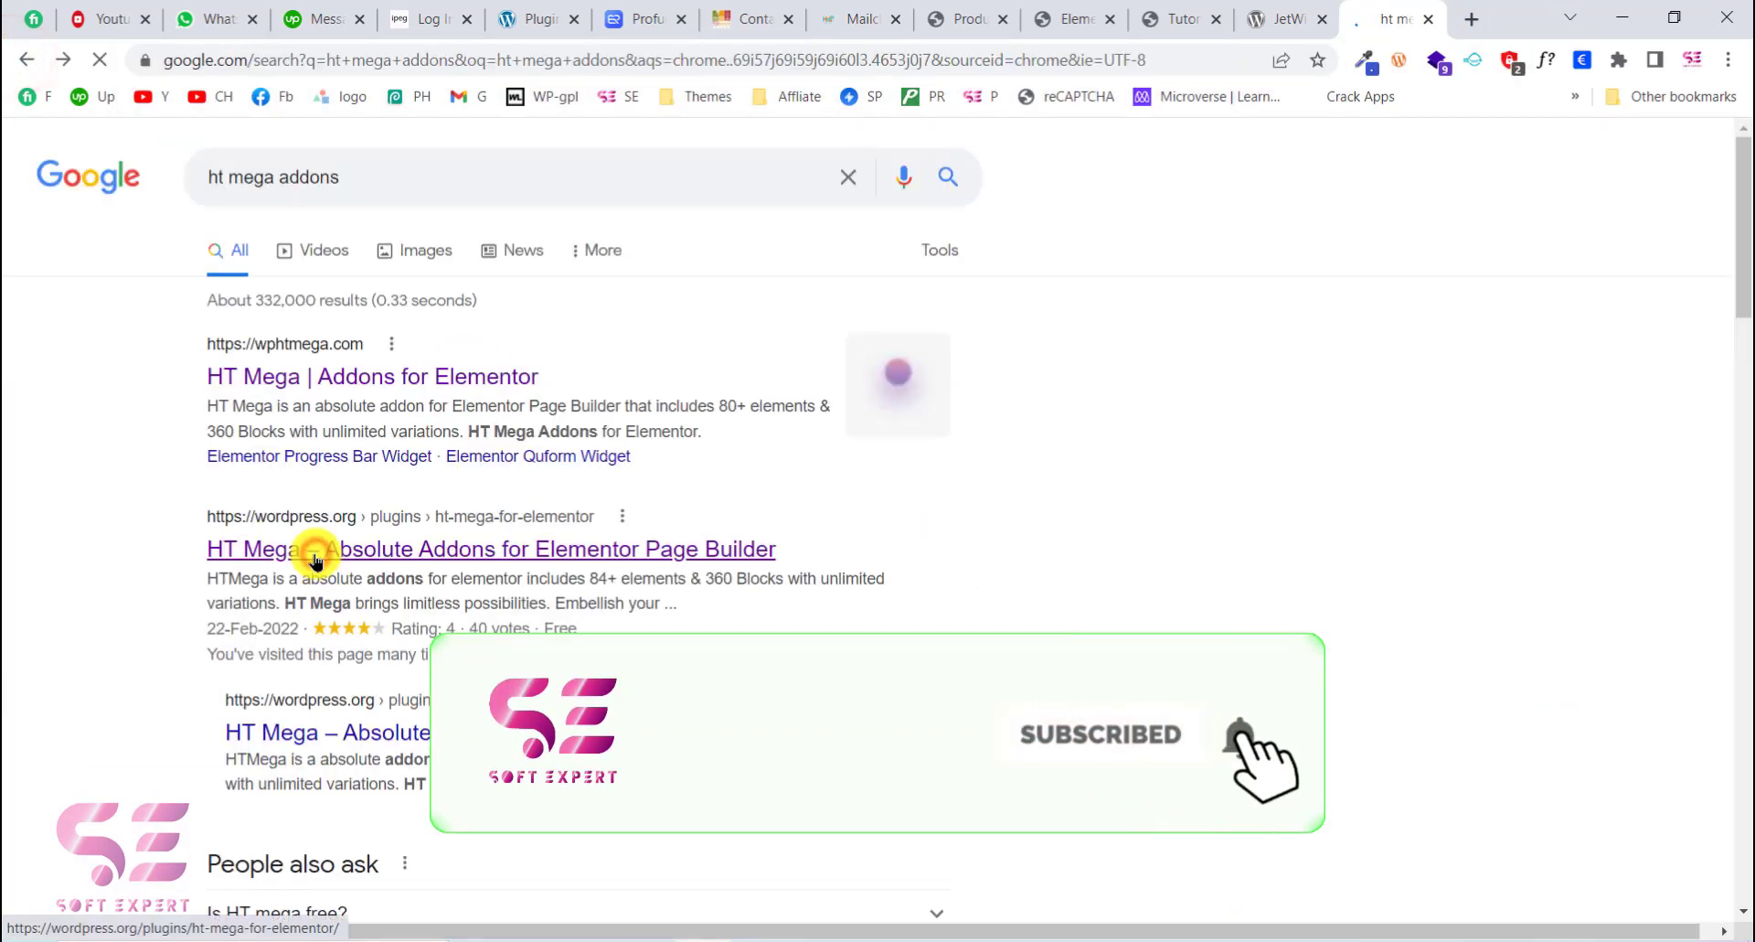
{"action": "left_click", "coordinate": [314, 559]}
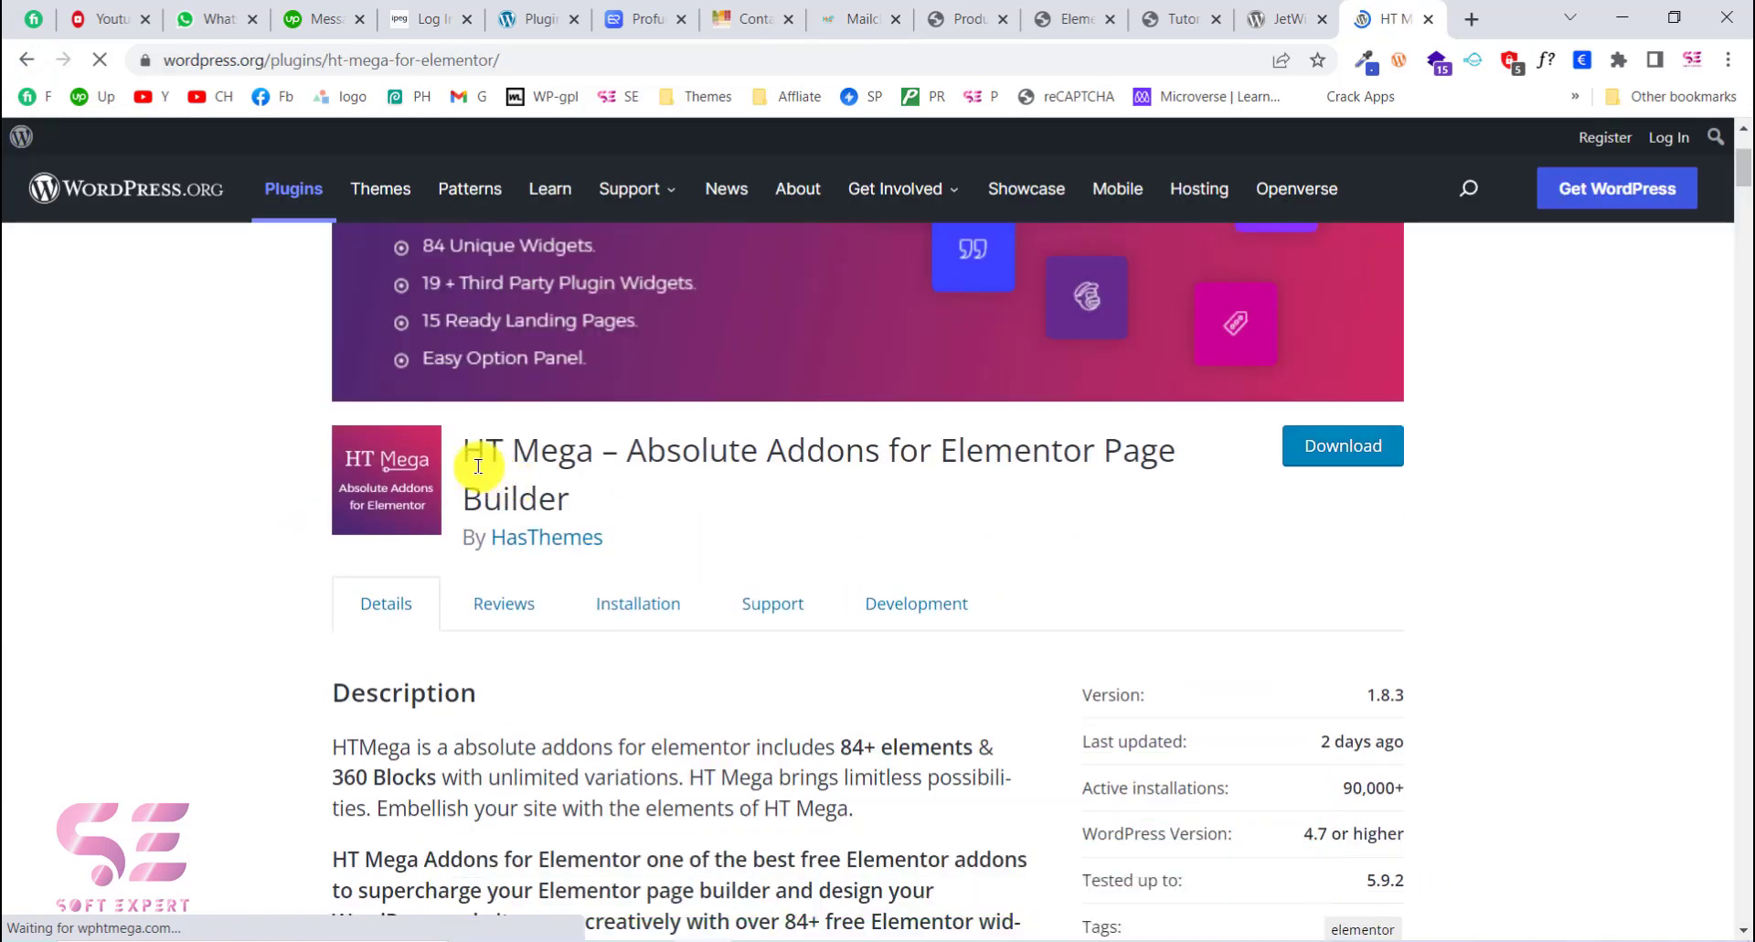
{"action": "left_click_drag", "start_coordinate": [459, 464], "coordinate": [603, 488]}
{"action": "left_click", "coordinate": [609, 489]}
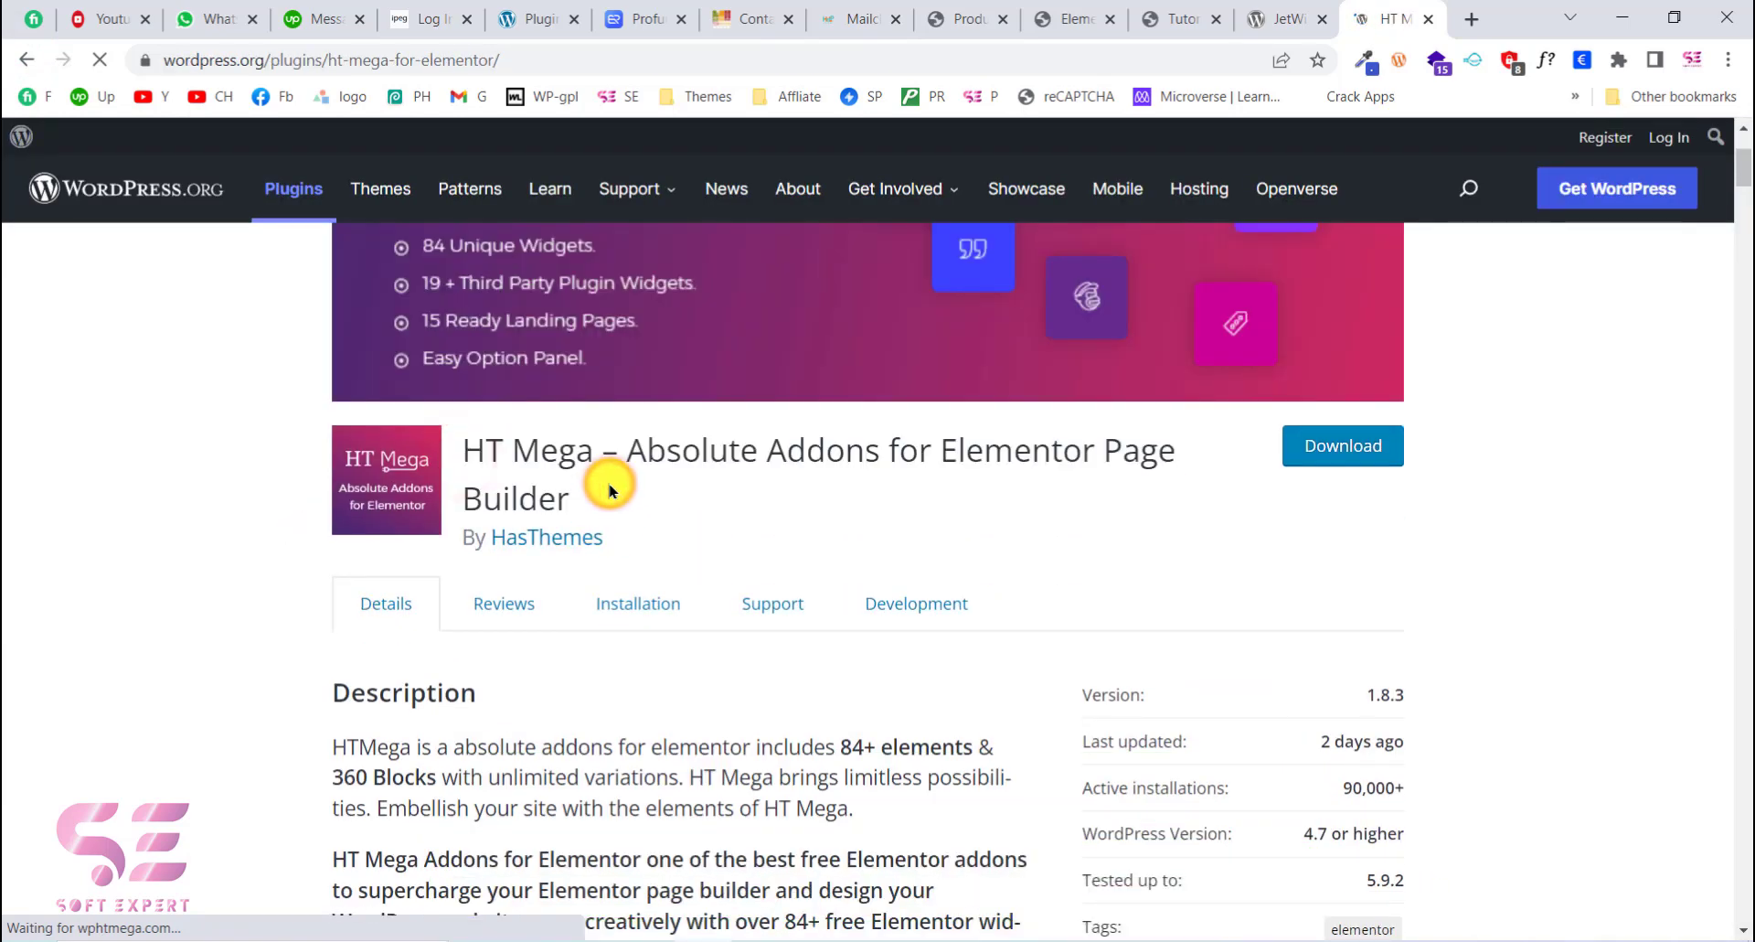
Step: Return to the Elementor editor page and collapse the Read Less toggle text above the category grid
{"action": "left_click", "coordinate": [1284, 19]}
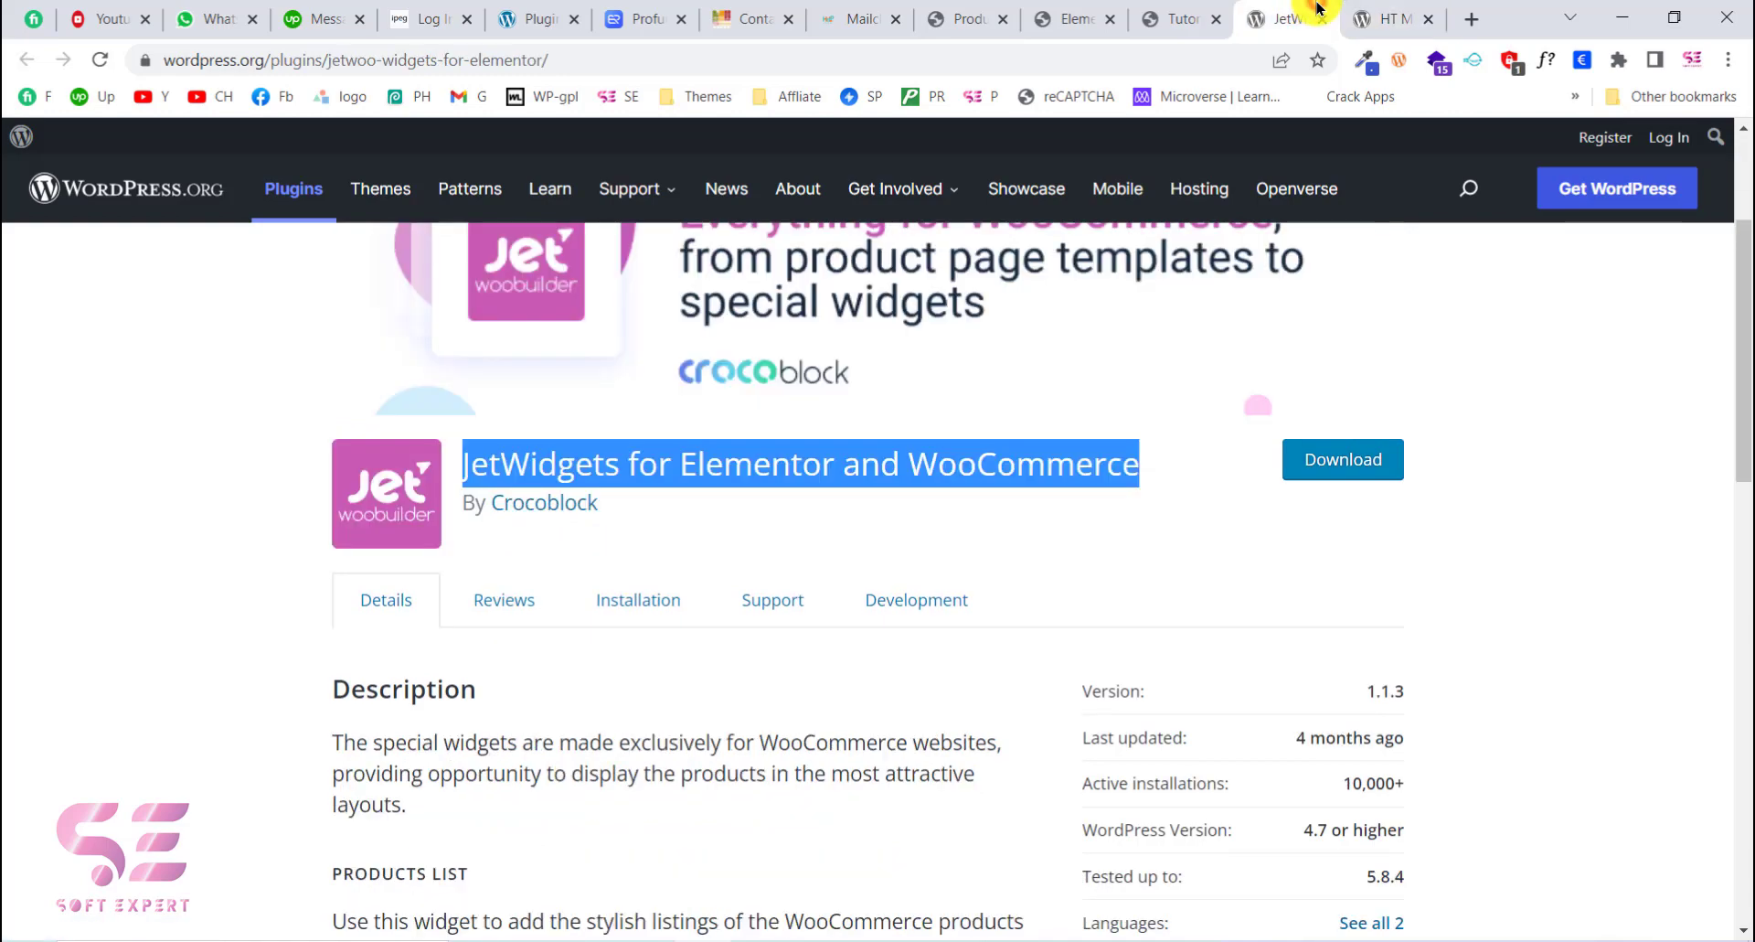
{"action": "left_click", "coordinate": [1177, 18]}
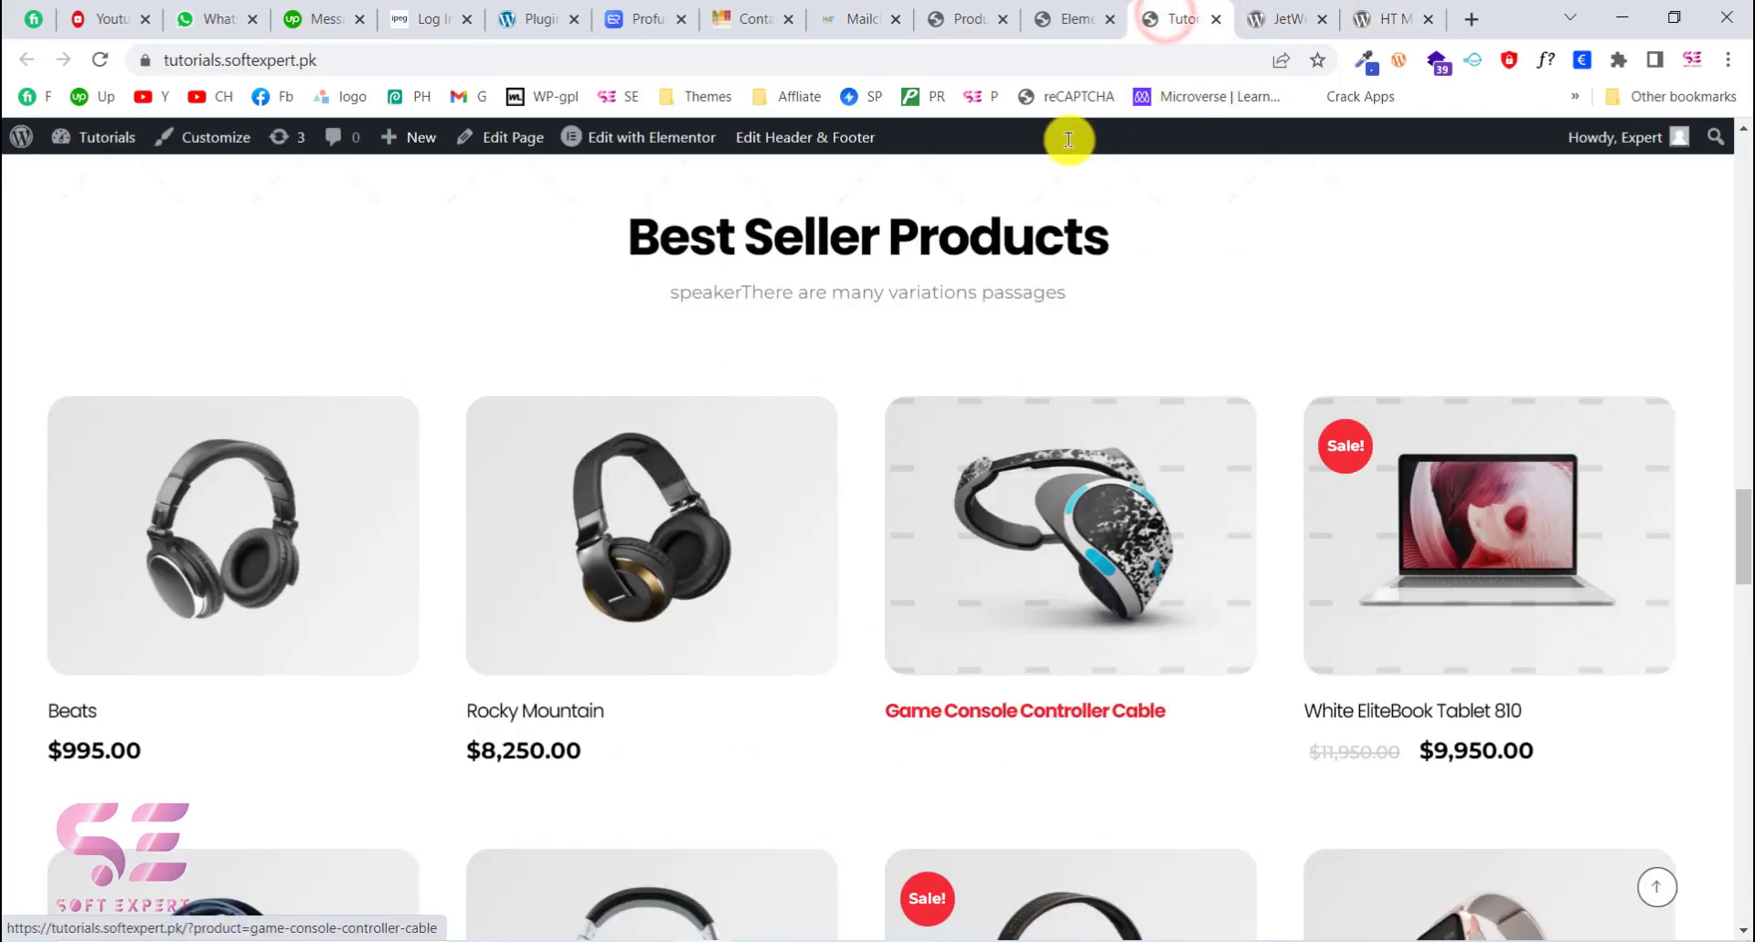
{"action": "left_click", "coordinate": [1083, 18]}
{"action": "scroll", "coordinate": [990, 443], "scroll_direction": "up", "scroll_amount": 15}
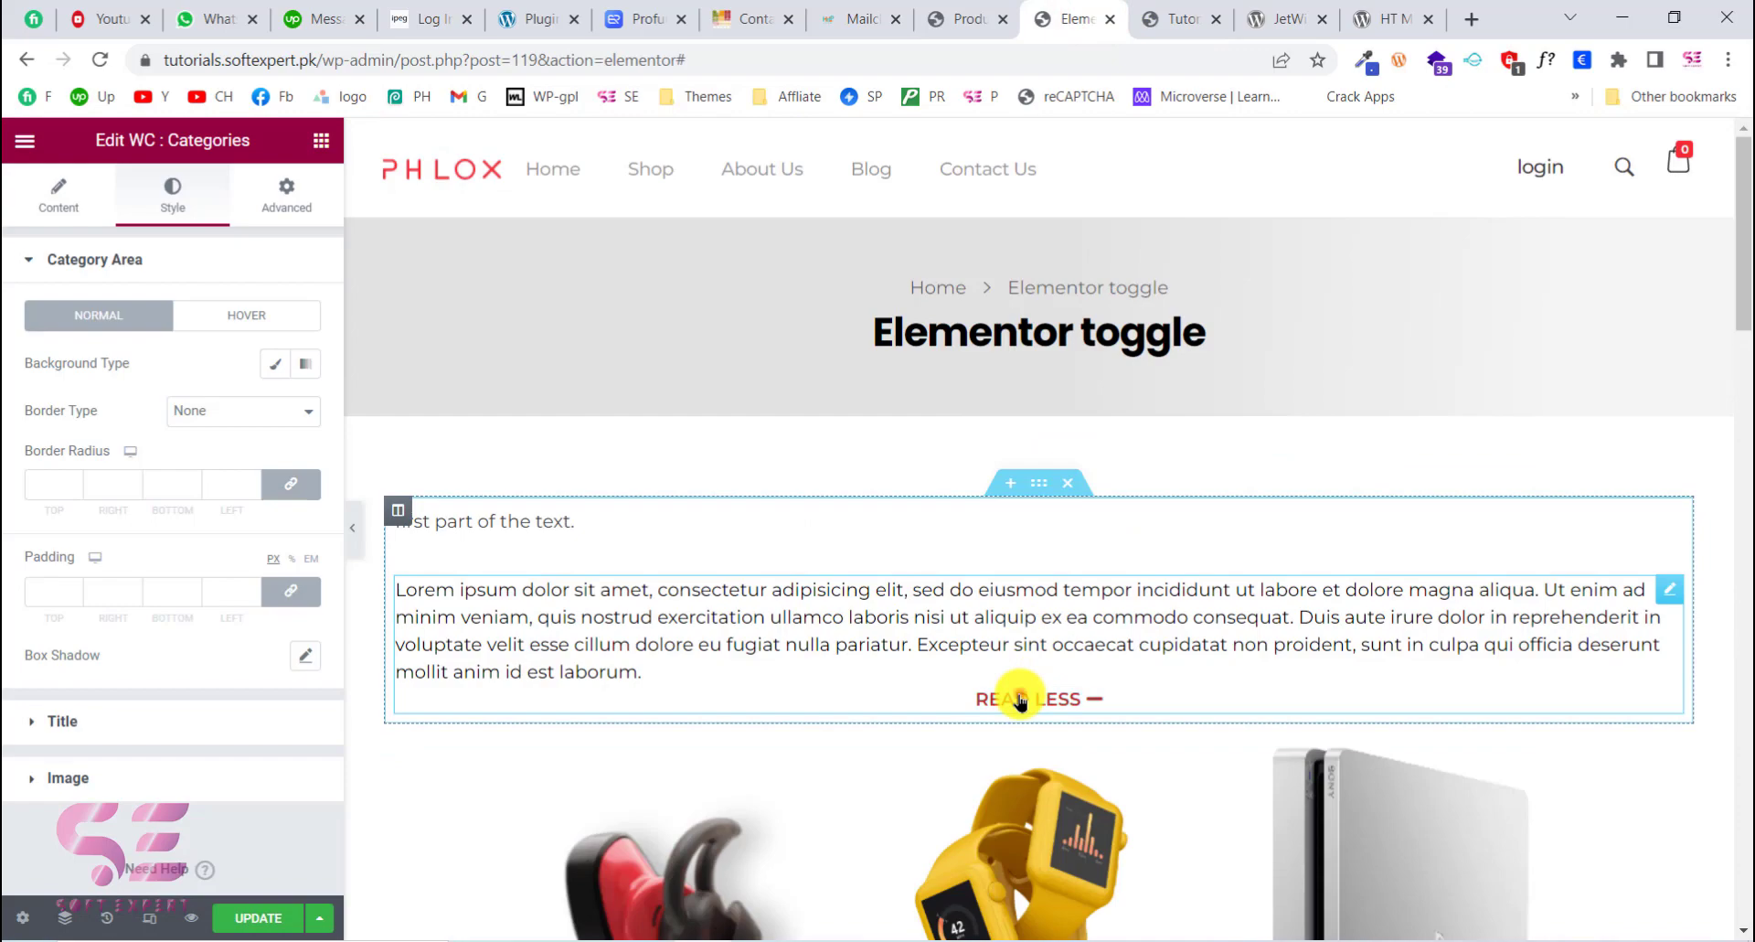
{"action": "left_click", "coordinate": [1020, 700]}
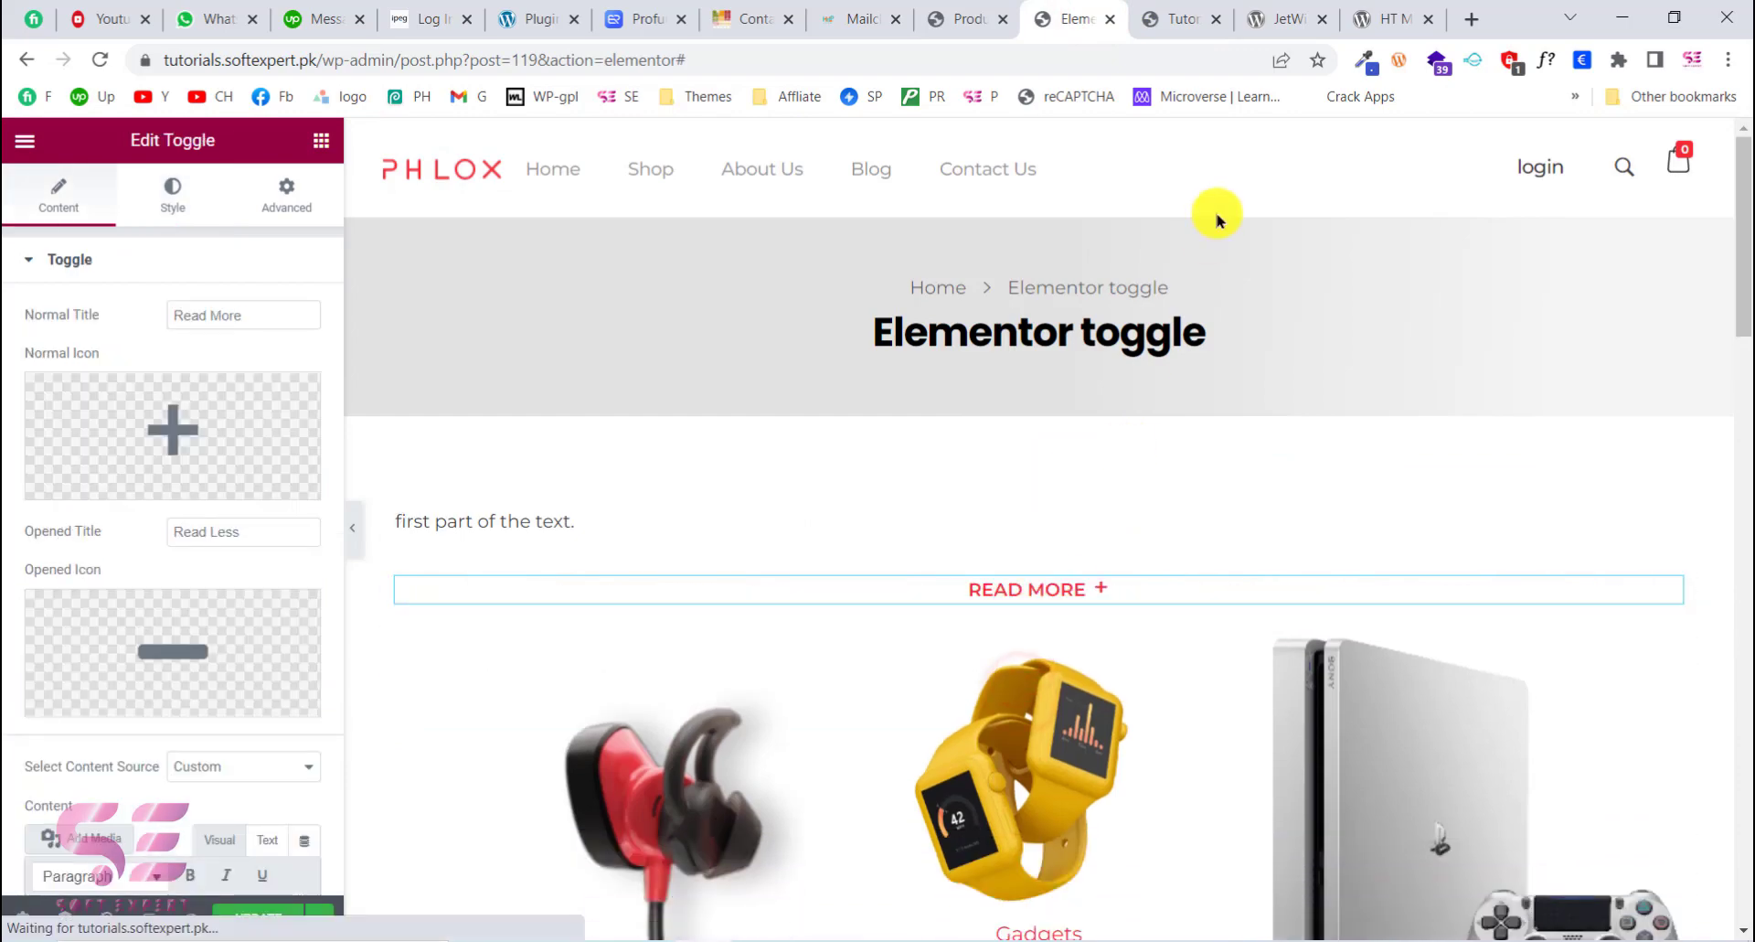
Step: Review the names of the two required plugins on their WordPress.org pages, JetWidgets for Elementor and WooCommerce and HT Mega
{"action": "left_click", "coordinate": [1284, 18]}
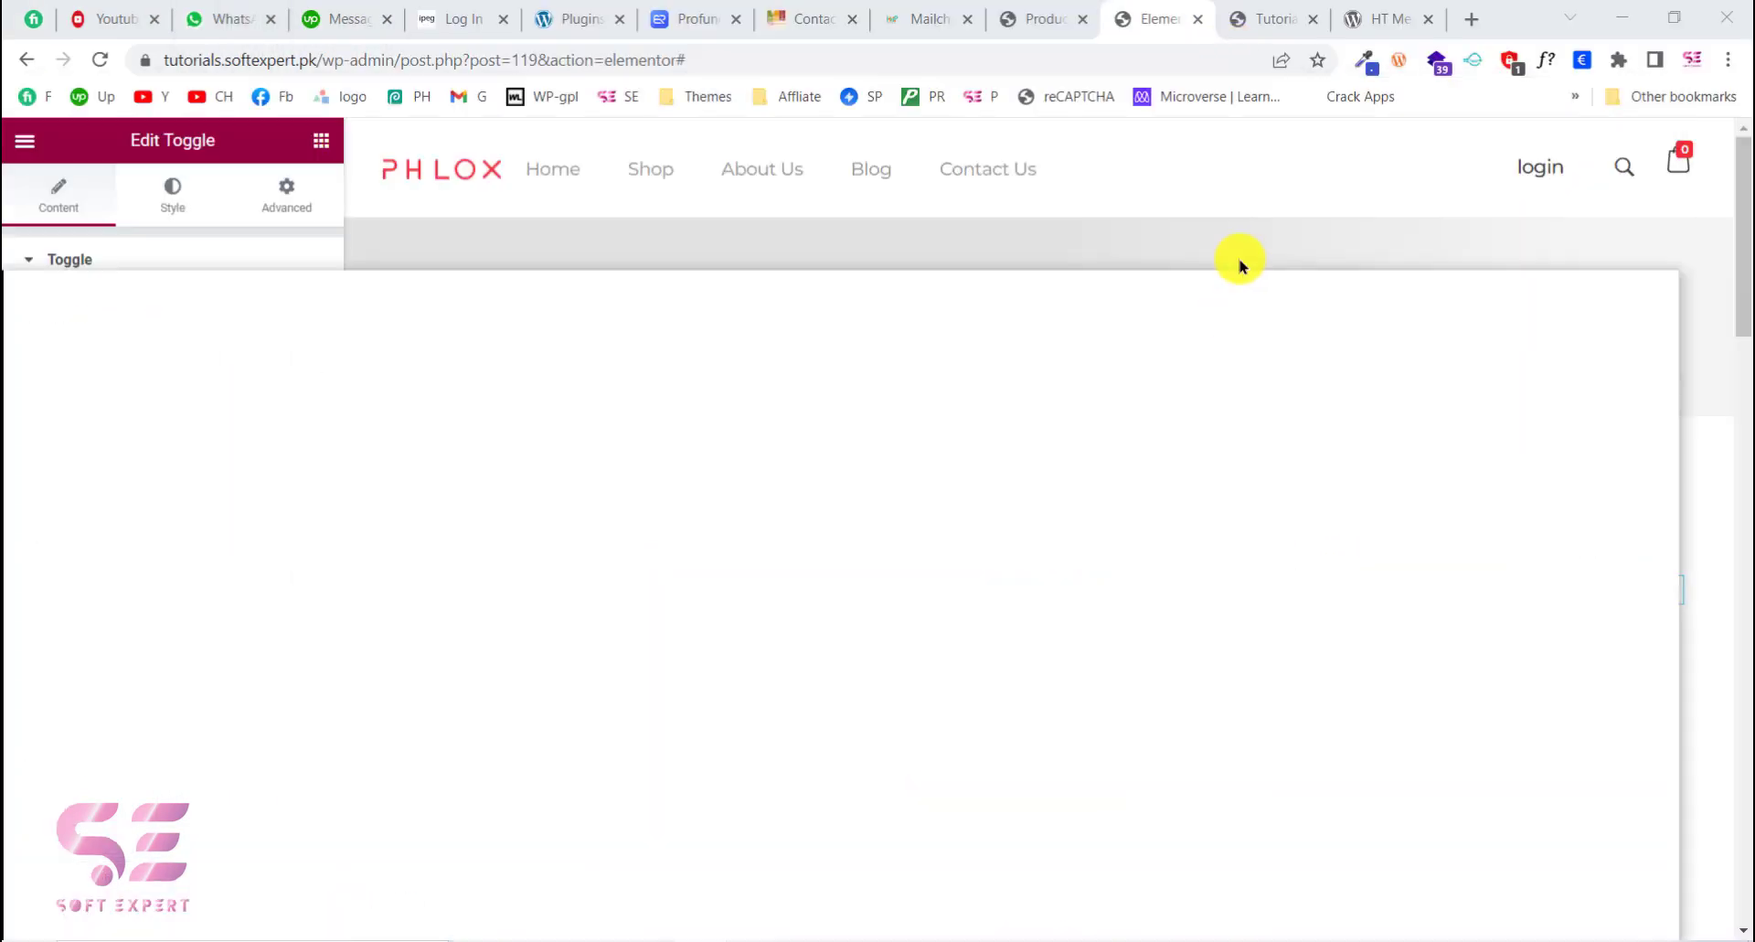
{"action": "left_click", "coordinate": [1275, 8]}
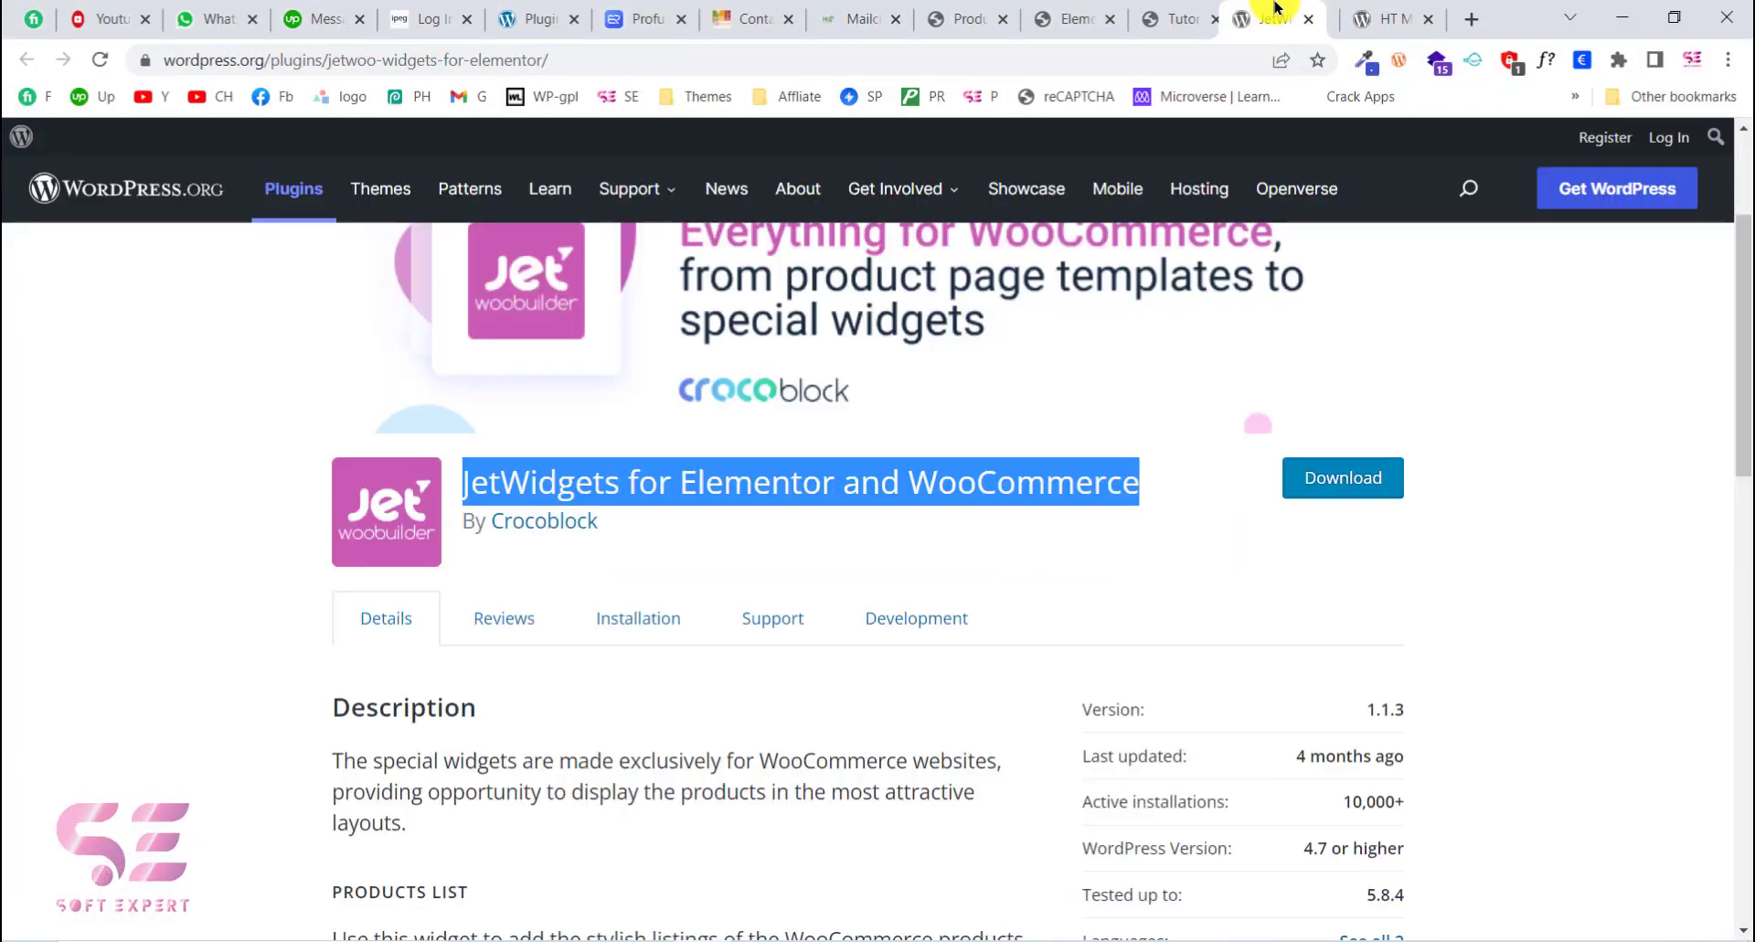
{"action": "left_click", "coordinate": [974, 571]}
{"action": "left_click_drag", "start_coordinate": [574, 481], "coordinate": [886, 482]}
{"action": "left_click", "coordinate": [885, 479]}
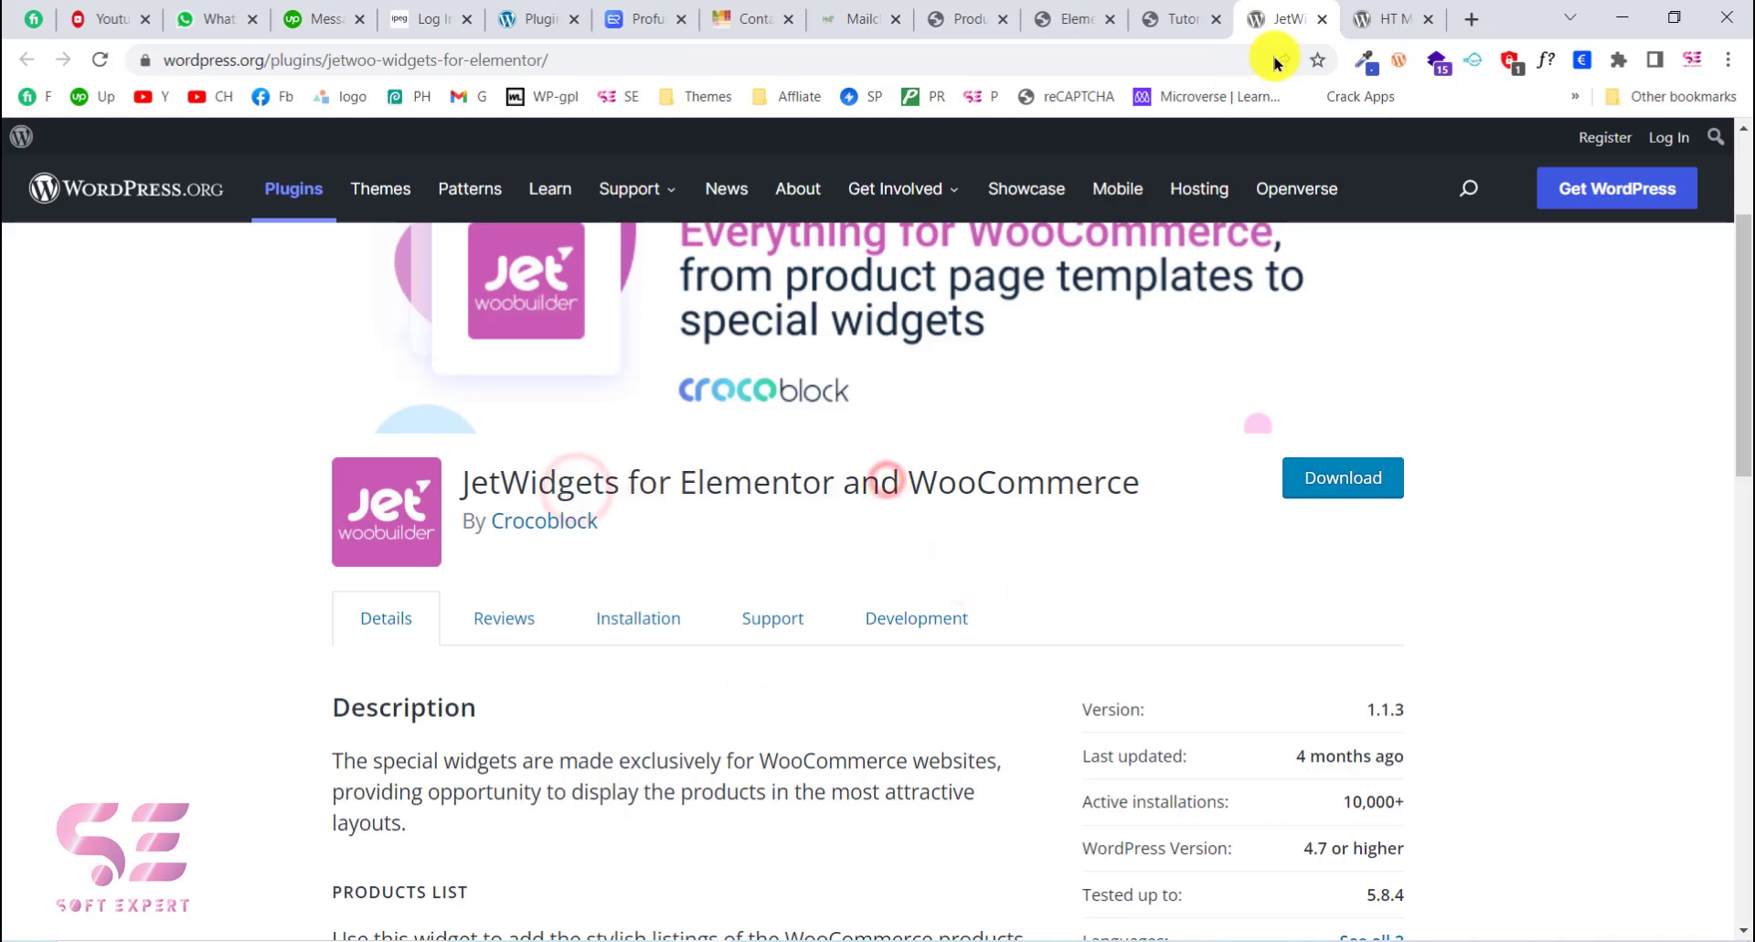
{"action": "left_click", "coordinate": [1390, 18]}
{"action": "left_click_drag", "start_coordinate": [628, 449], "coordinate": [843, 449]}
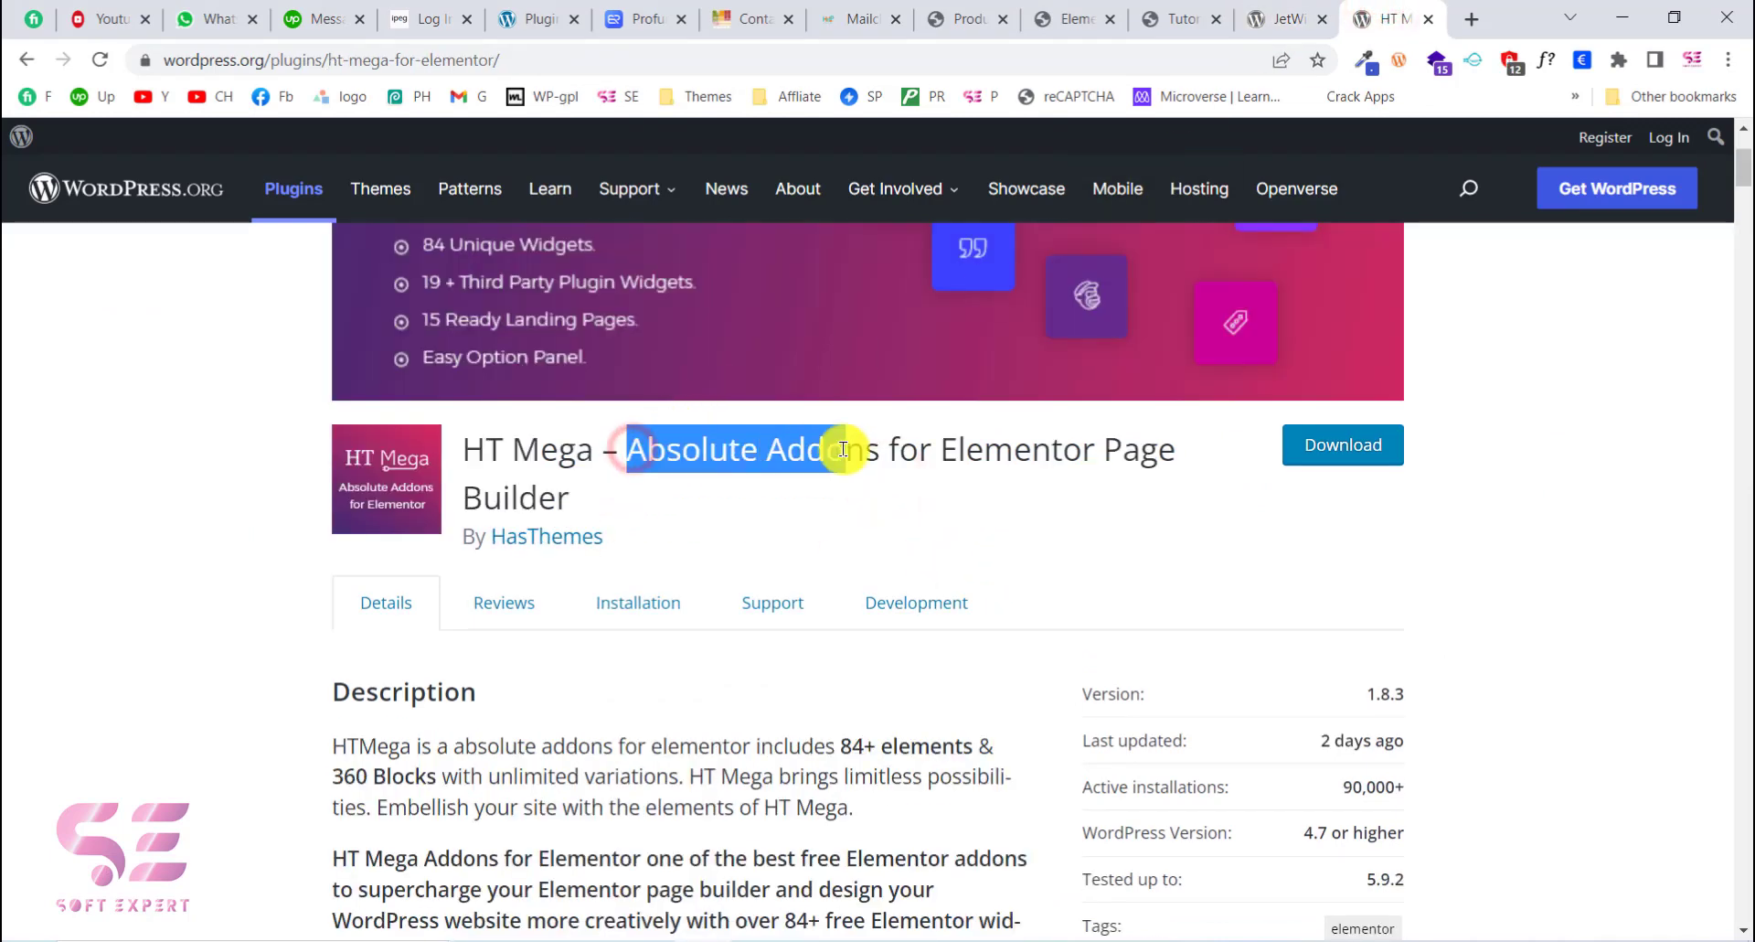
{"action": "left_click", "coordinate": [1287, 7]}
{"action": "left_click_drag", "start_coordinate": [462, 501], "coordinate": [1103, 466]}
{"action": "left_click", "coordinate": [1106, 463]}
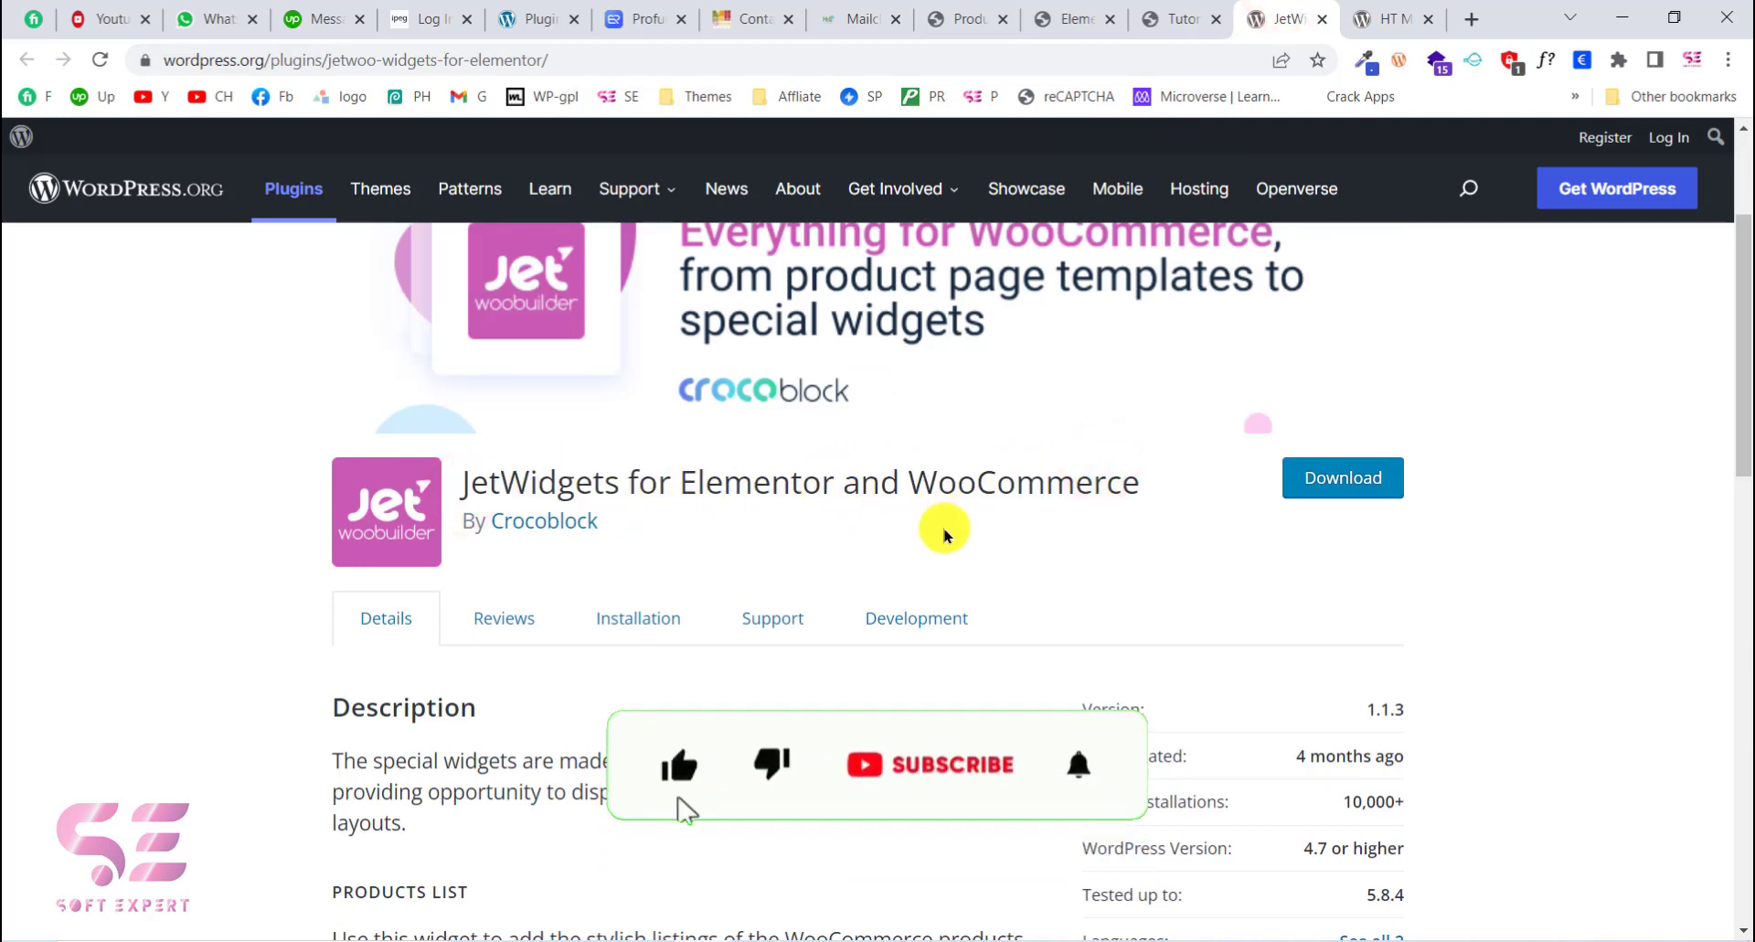
Step: Return to the Elementor editor and look over both category sections on the page
{"action": "left_click", "coordinate": [1102, 9]}
{"action": "scroll", "coordinate": [898, 582], "scroll_direction": "down", "scroll_amount": 8}
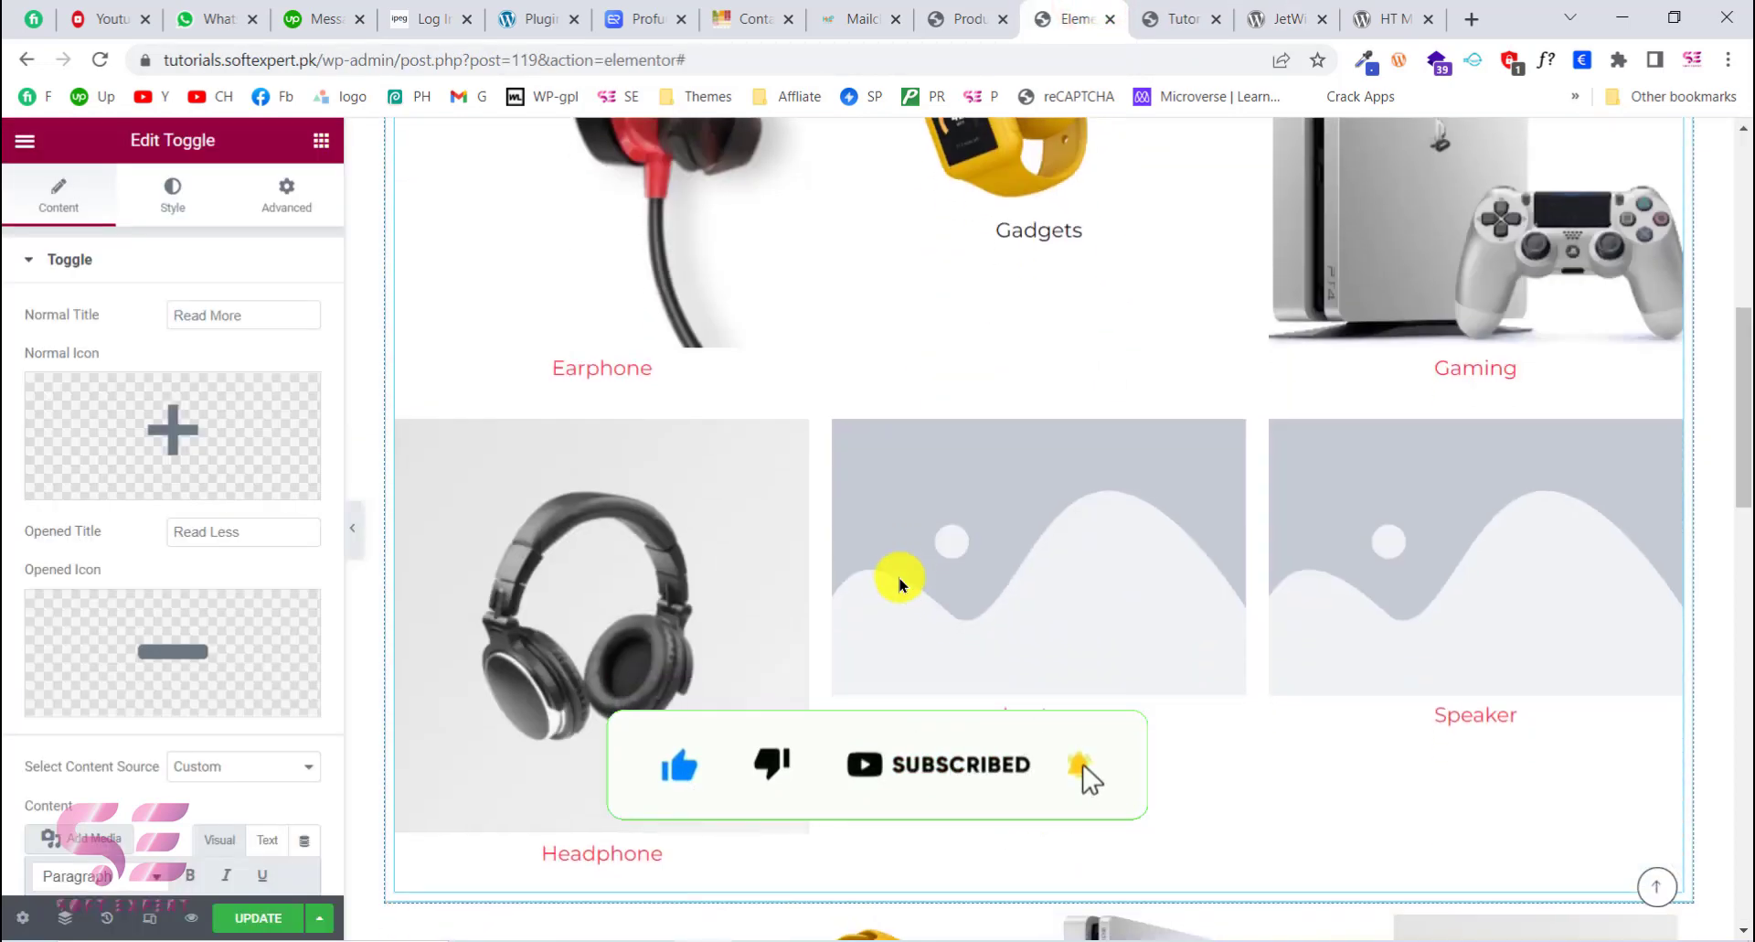
{"action": "scroll", "coordinate": [898, 582], "scroll_direction": "down", "scroll_amount": 3}
{"action": "scroll", "coordinate": [1057, 321], "scroll_direction": "down", "scroll_amount": 5}
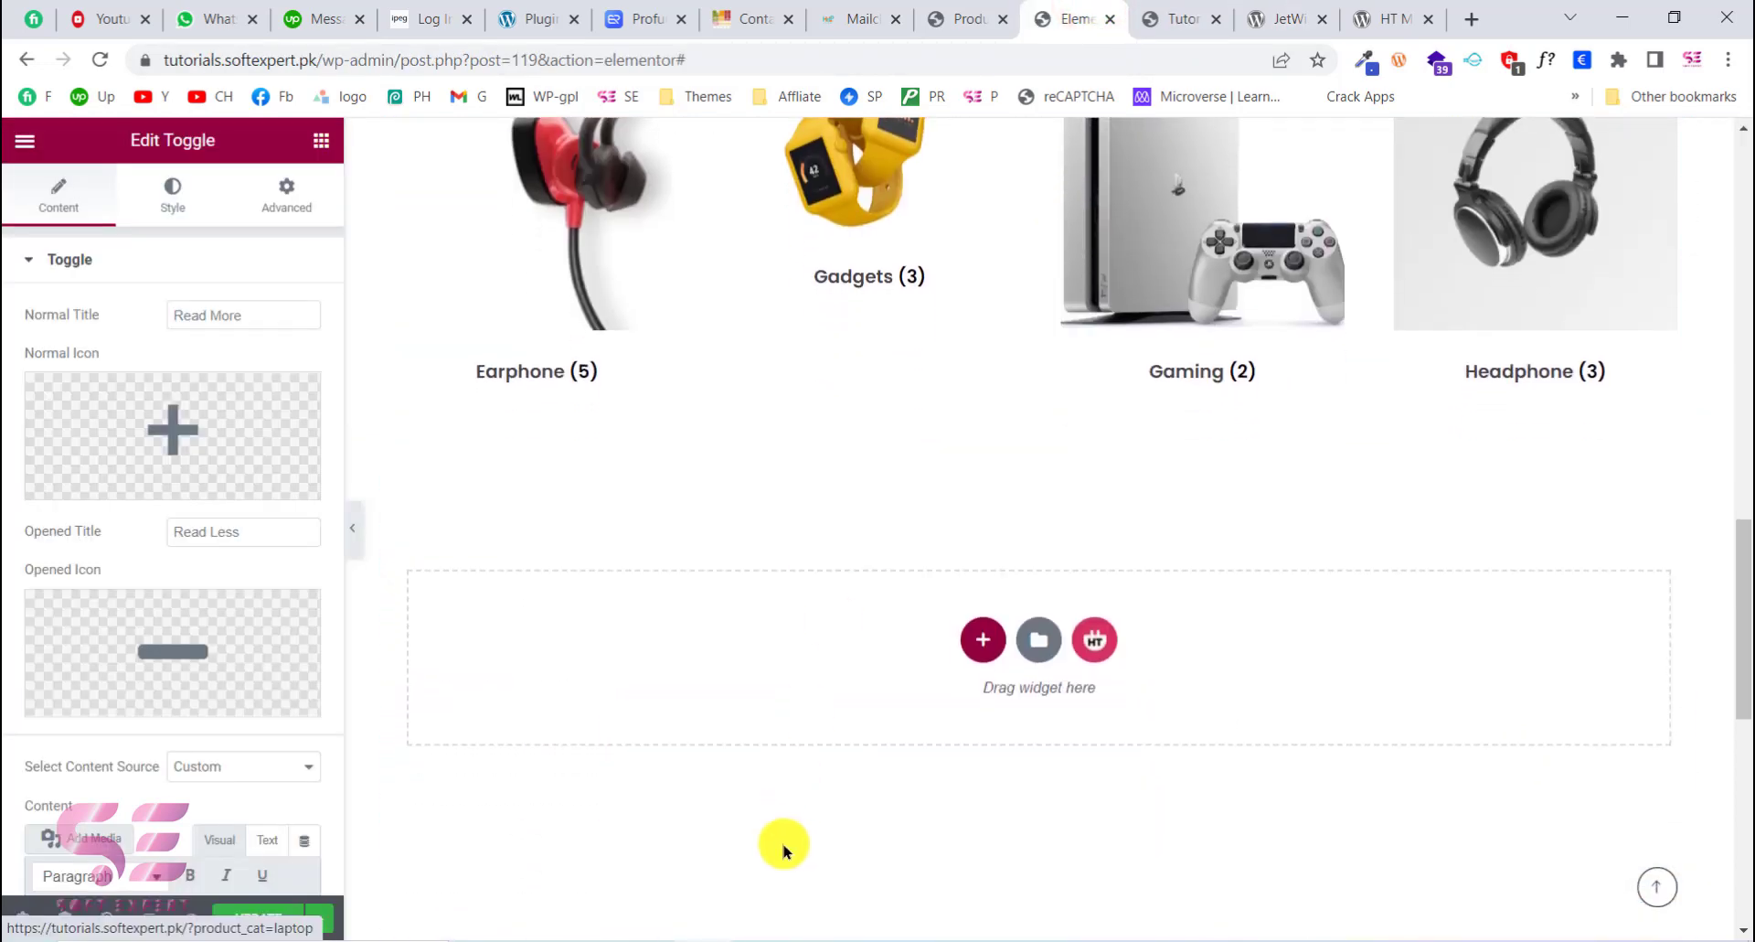